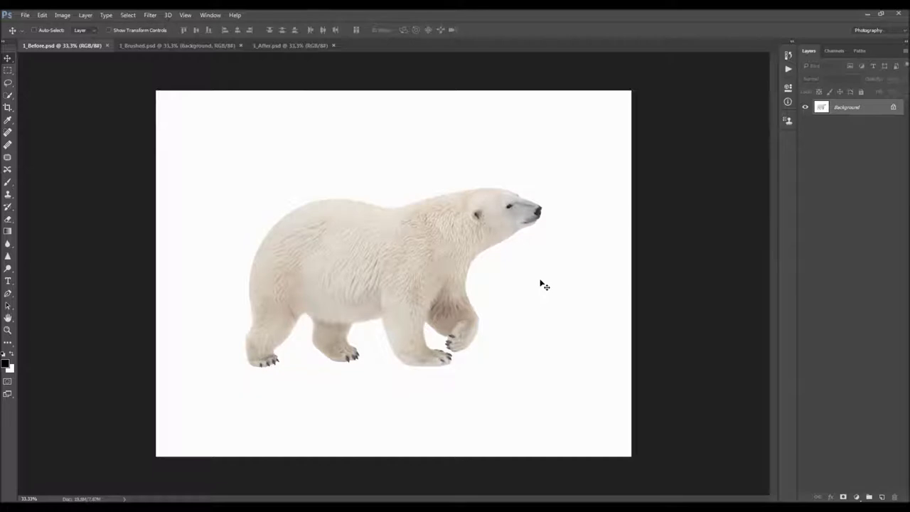
View the example files 1_Brushed.psd and 1_After.psd to examine the painted bear and the finished double exposure
click(189, 47)
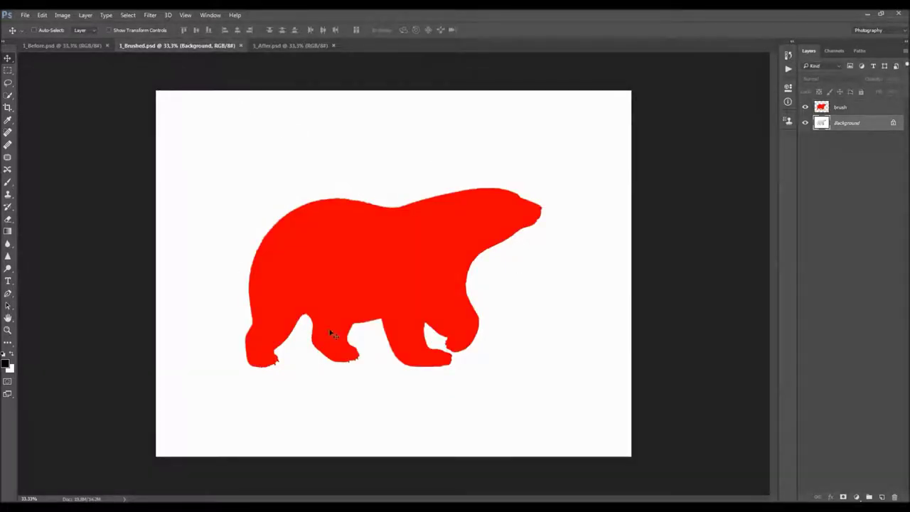
click(293, 47)
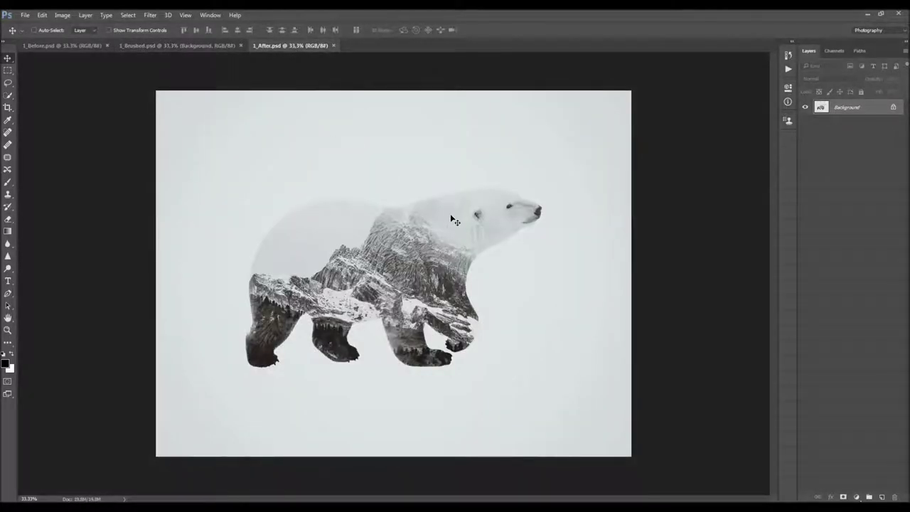
scroll(420, 245, up, 1)
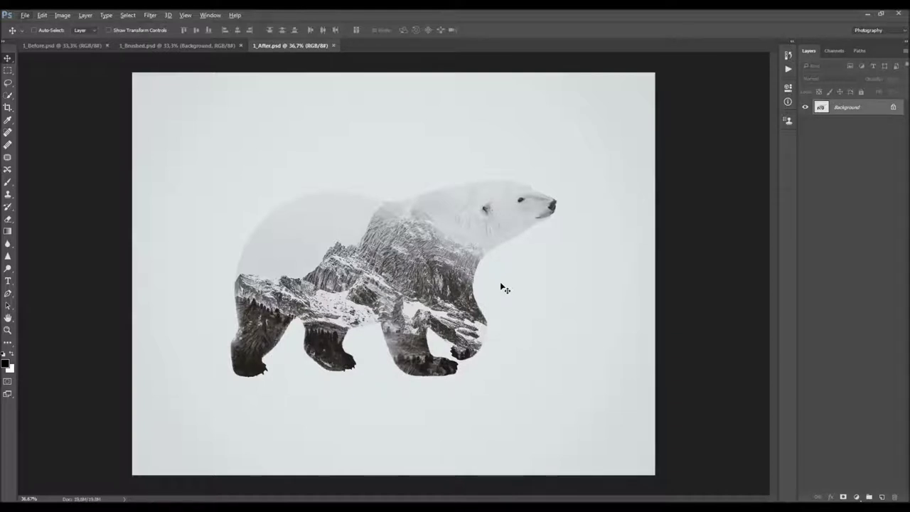
Close 1_After.psd and 1_Brushed.psd, leaving 1_Before.psd open and fitted to the window
click(335, 46)
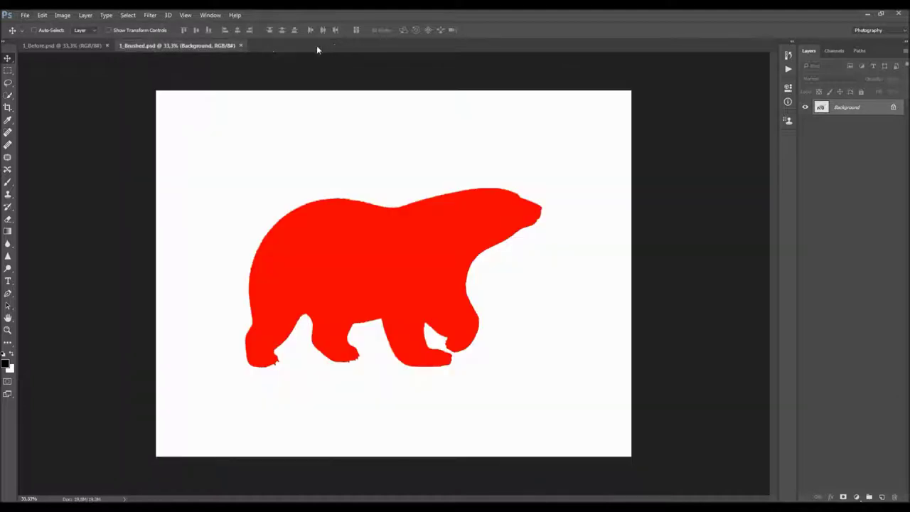
click(240, 46)
key(ctrl+0)
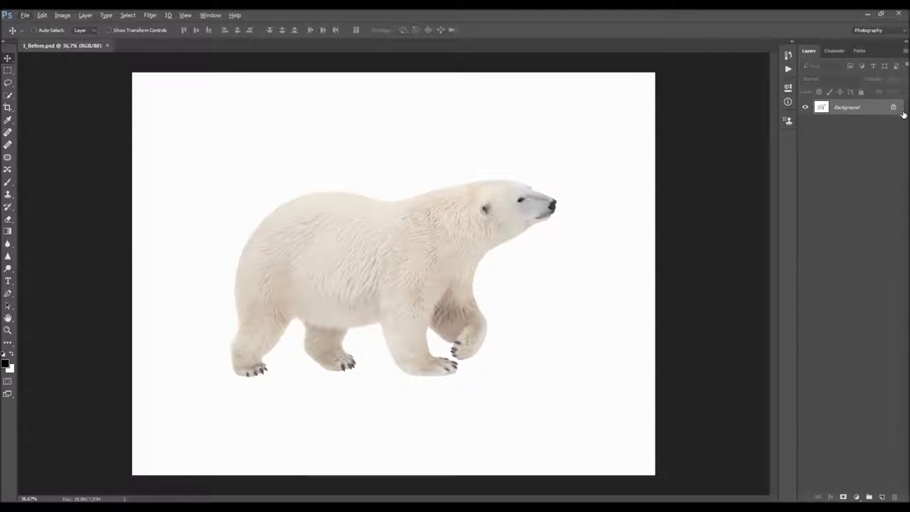
Convert the locked Background into a regular layer and turn it back into the Background layer
double_click(880, 112)
key(Return)
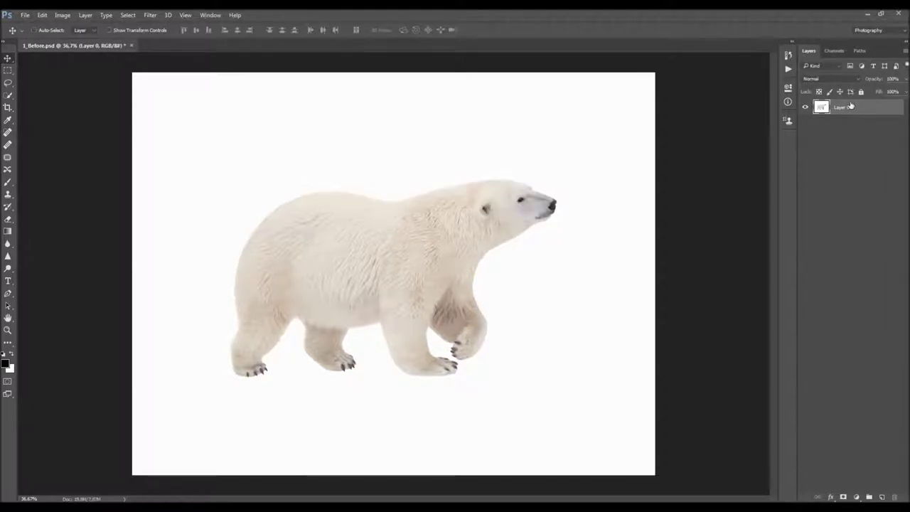
click(85, 15)
mouse_move(90, 26)
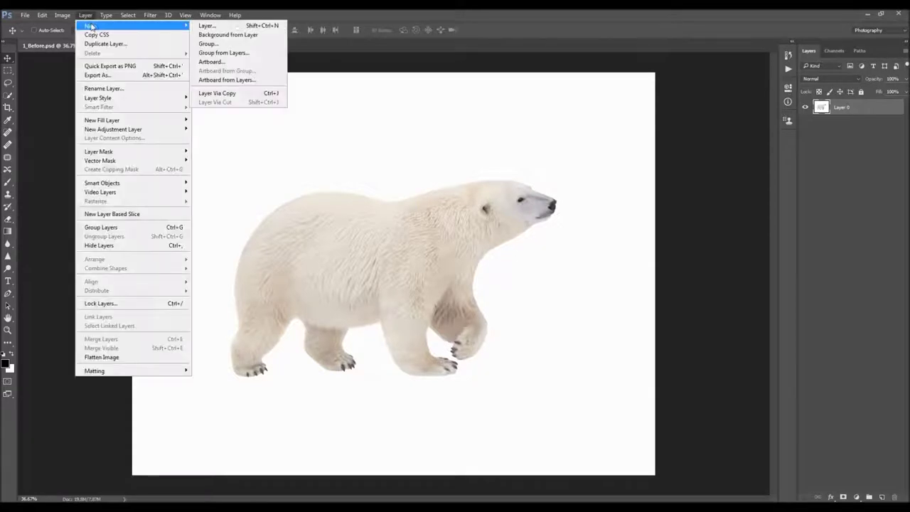
click(266, 34)
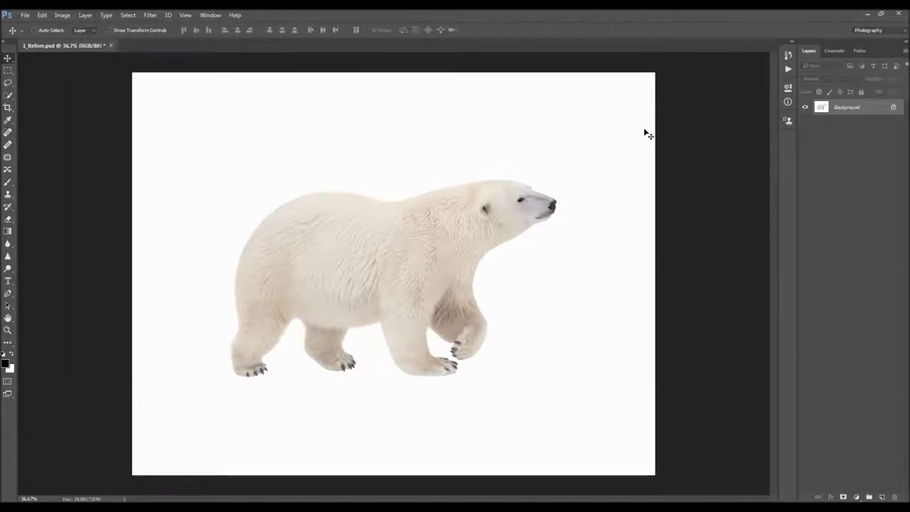
Check the layer list's display options, including Add "copy" to Copied Layers and Groups, and accept them
click(905, 55)
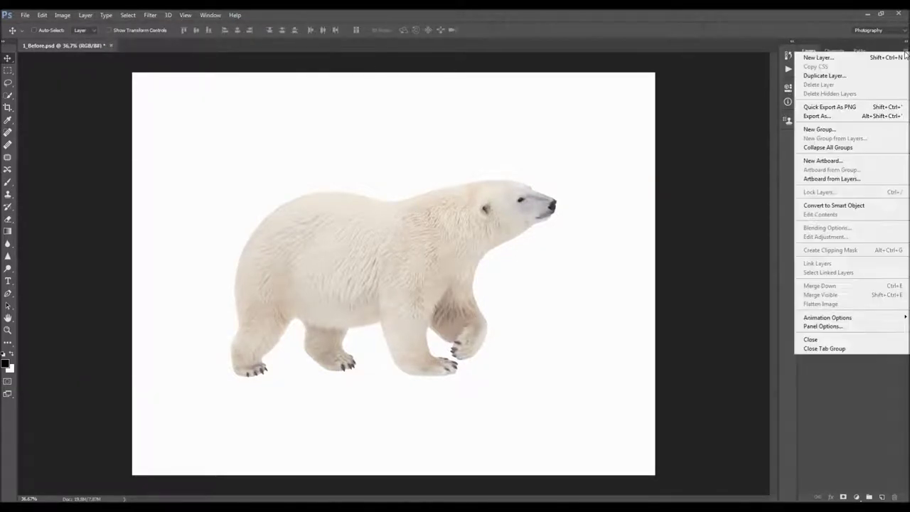
click(833, 327)
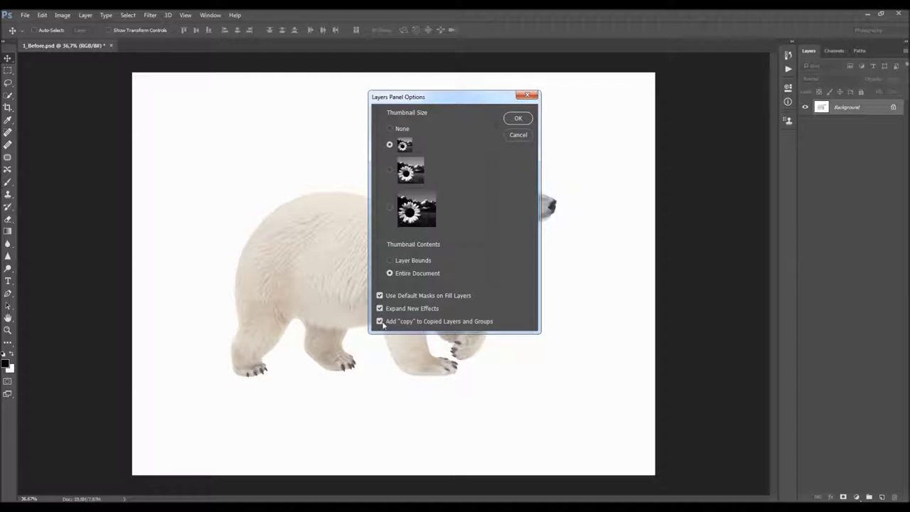
click(518, 118)
Check the bear image's pixel dimensions and resolution in the image size settings without changing them
click(62, 15)
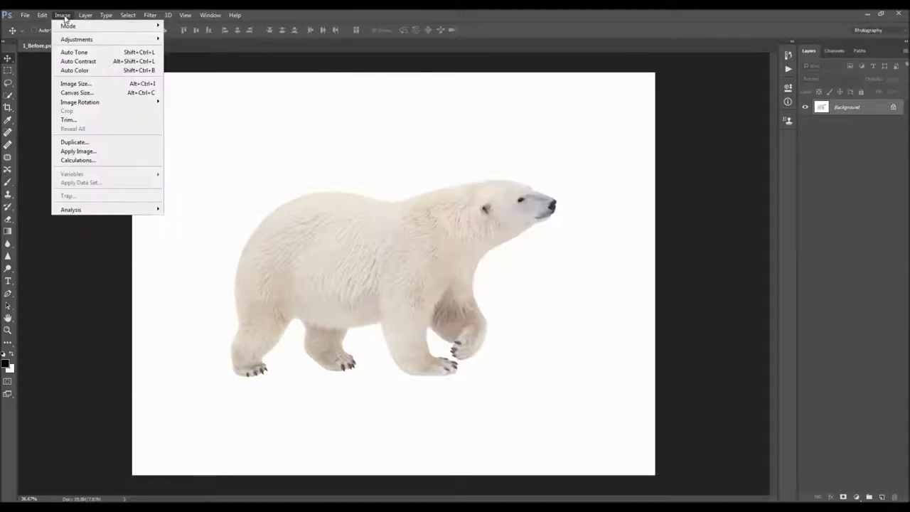
mouse_move(69, 26)
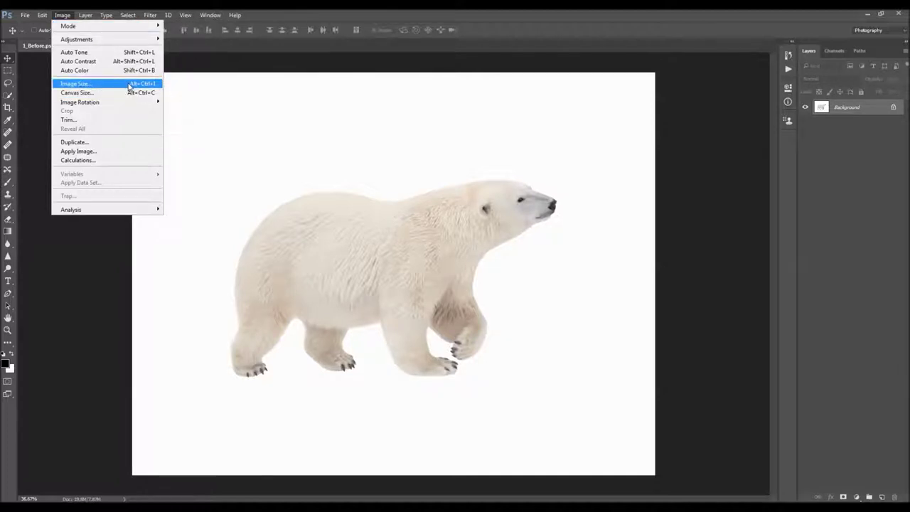
click(128, 86)
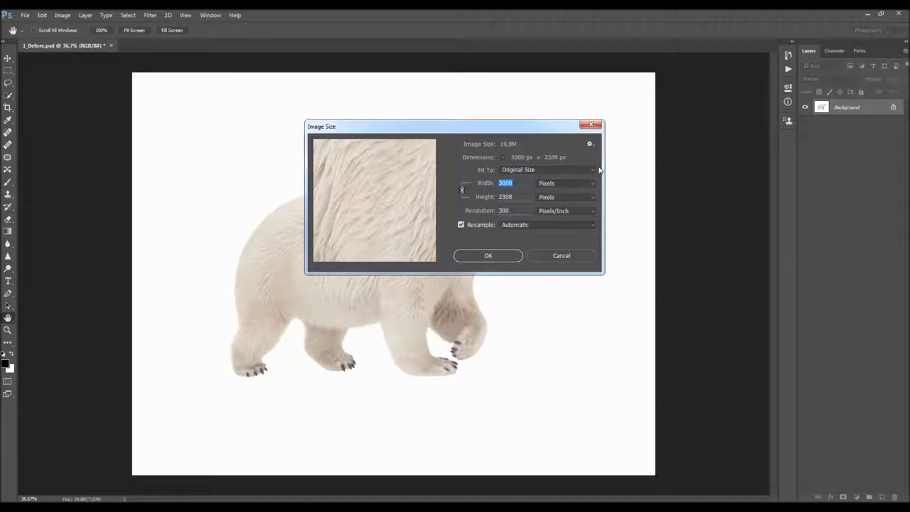
click(592, 128)
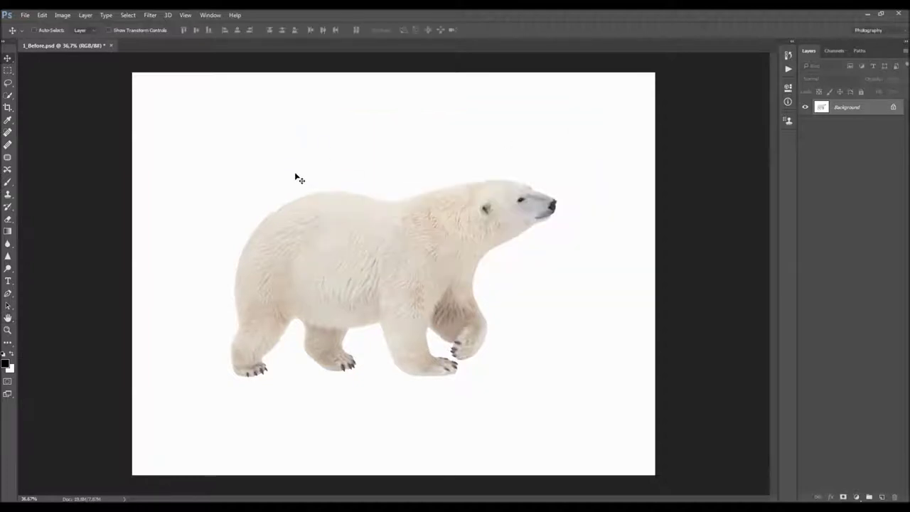
Load the Double Exposure action file from the Double Exposure folder on the Desktop
click(211, 15)
click(229, 81)
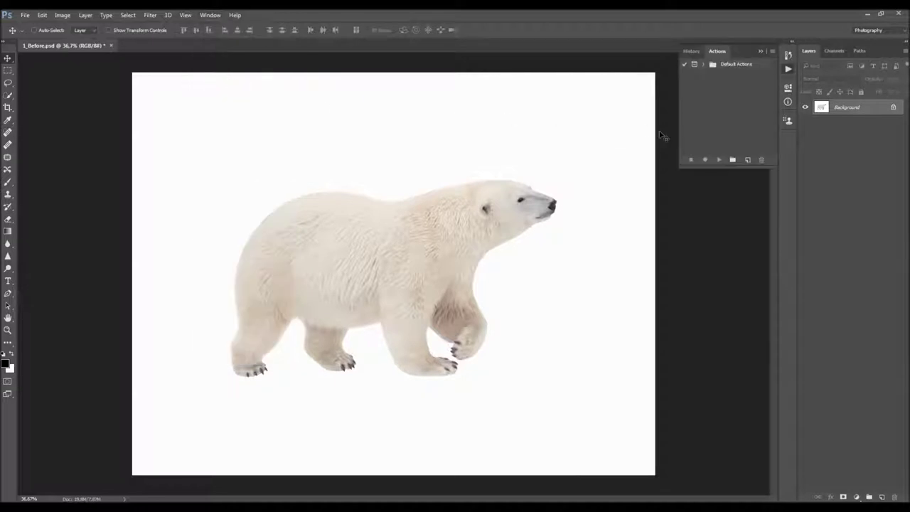
click(773, 51)
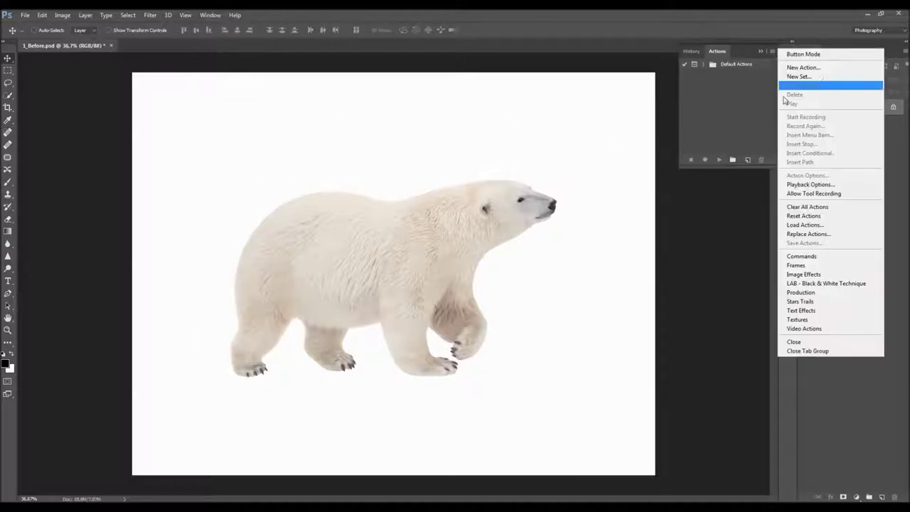
click(800, 221)
click(35, 73)
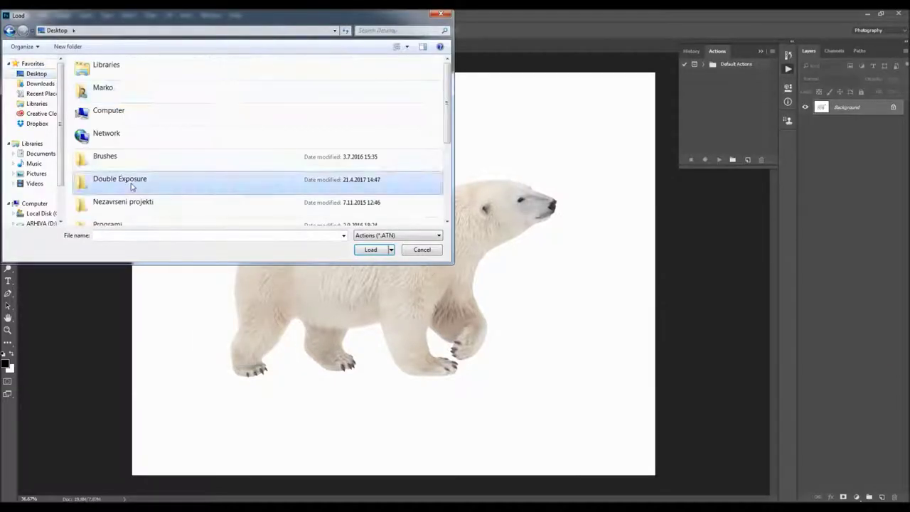
double_click(131, 179)
click(155, 95)
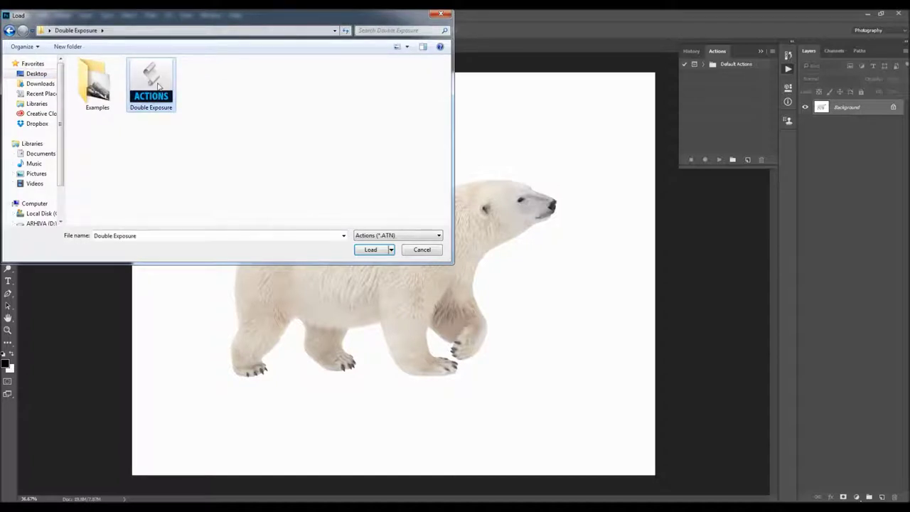
click(366, 249)
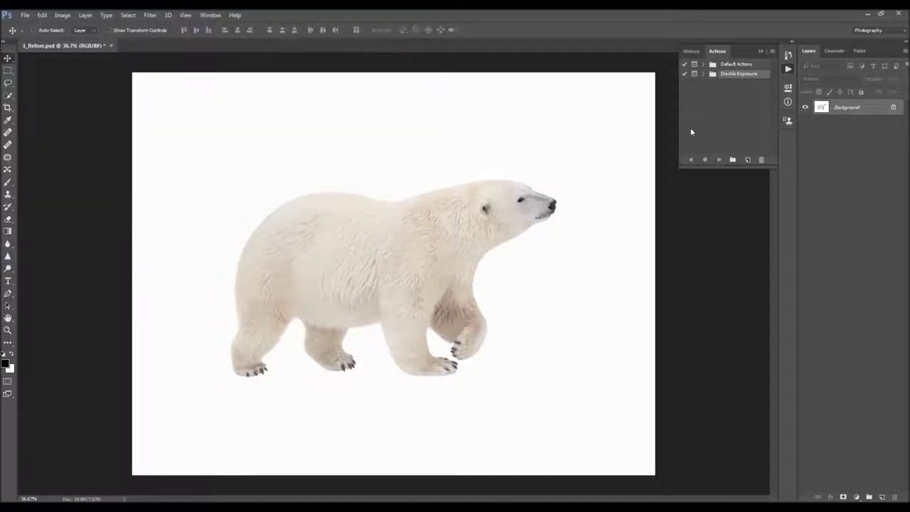
Expand the Double Exposure action set, enlarge its list and examine the actions from retouch through vignette
click(703, 74)
drag(681, 171, 636, 466)
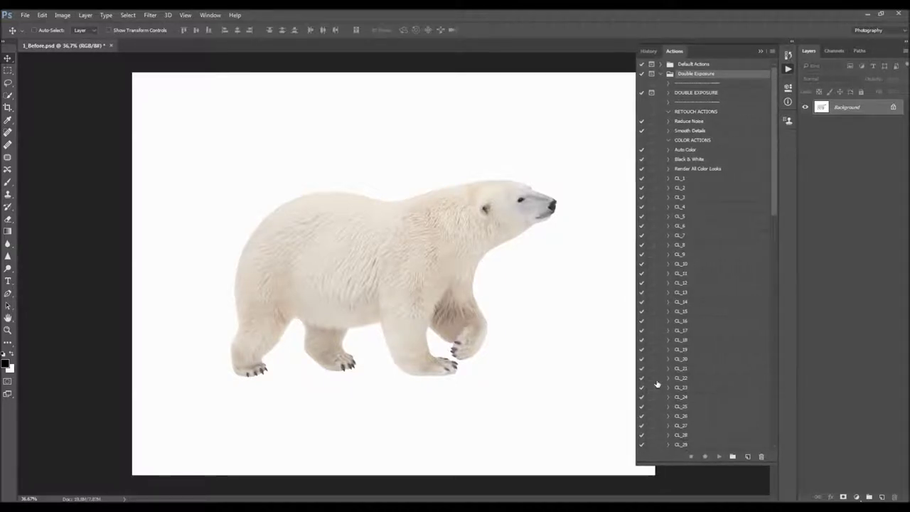
click(660, 89)
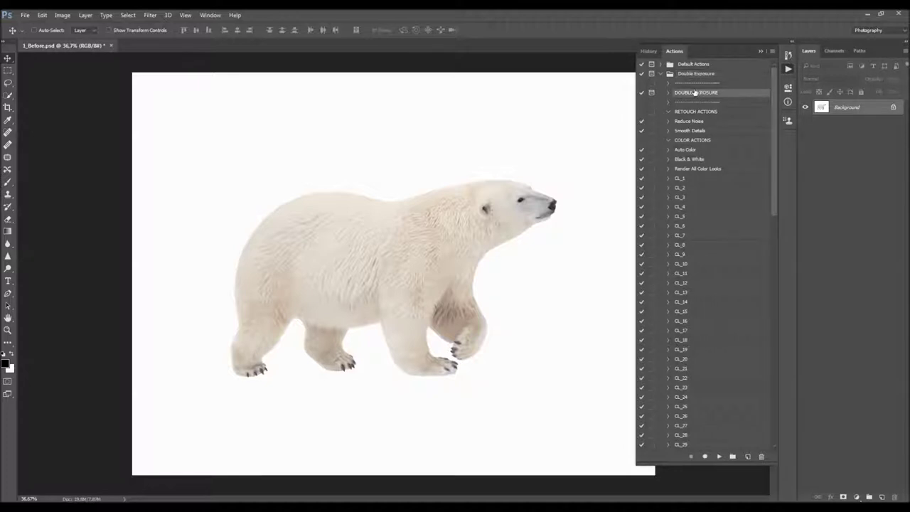
scroll(695, 92, down, 1)
click(684, 104)
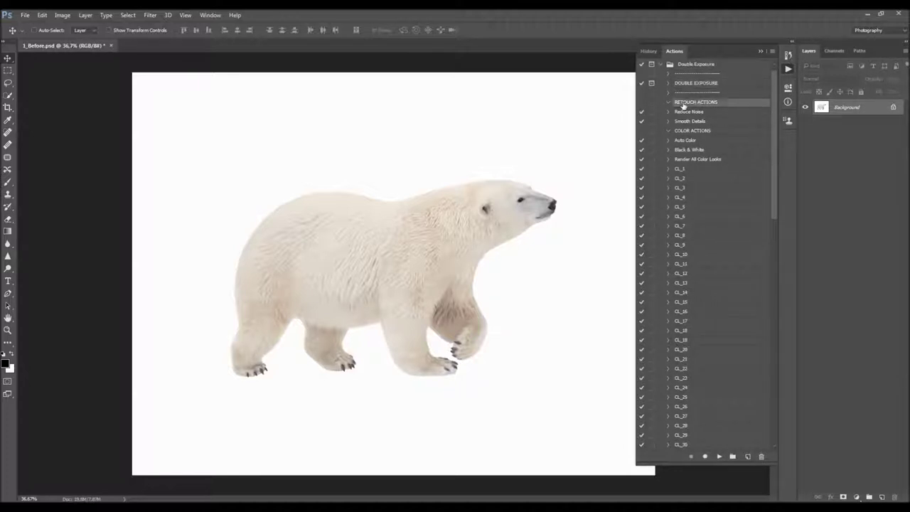
scroll(696, 118, down, 5)
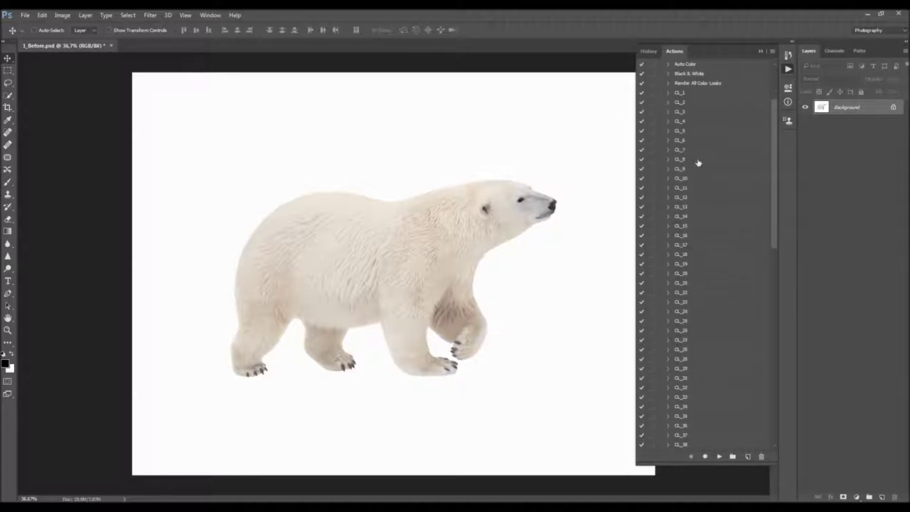
scroll(699, 166, down, 15)
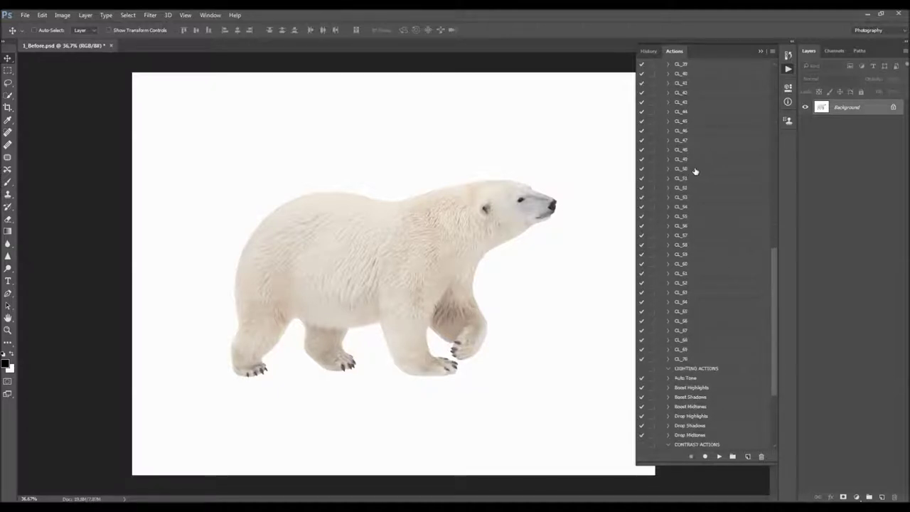
scroll(700, 234, down, 2)
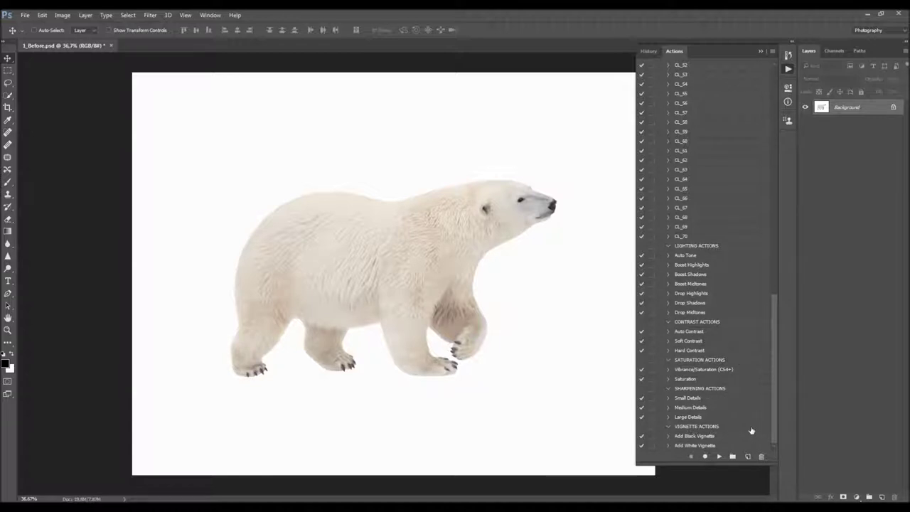
scroll(722, 357, up, 10)
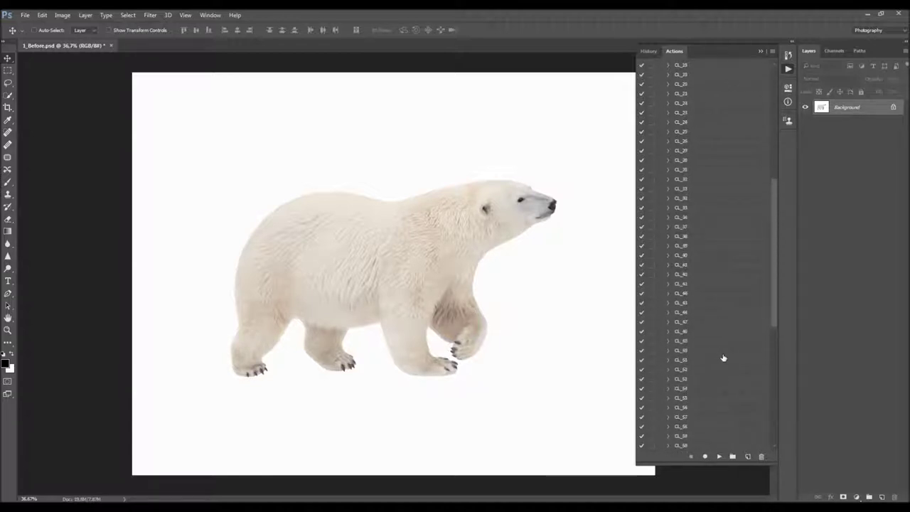
scroll(722, 358, up, 4)
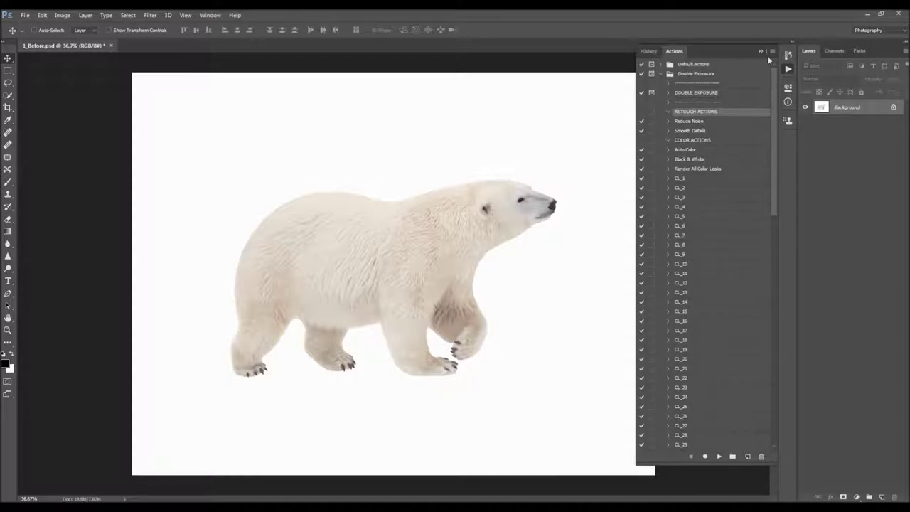
drag(636, 126, 653, 126)
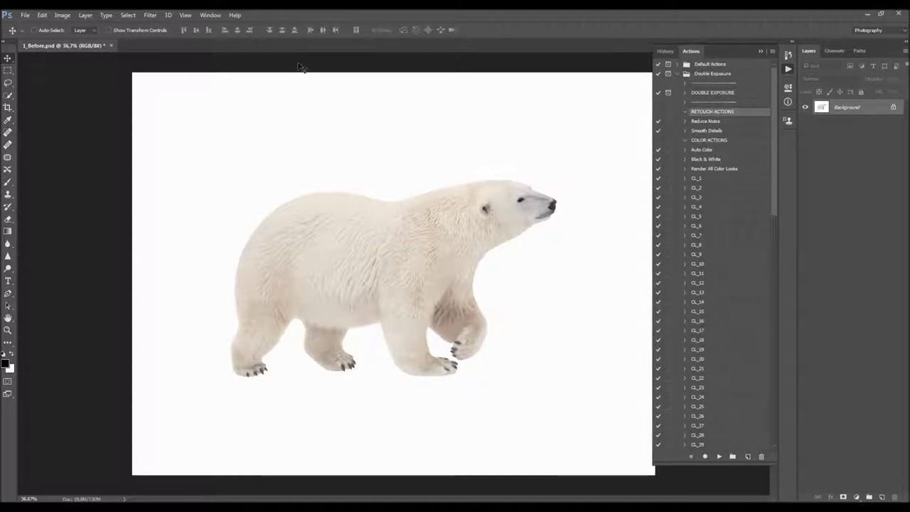
Create a new layer named "brush" above the Background
click(86, 15)
mouse_move(142, 24)
click(214, 25)
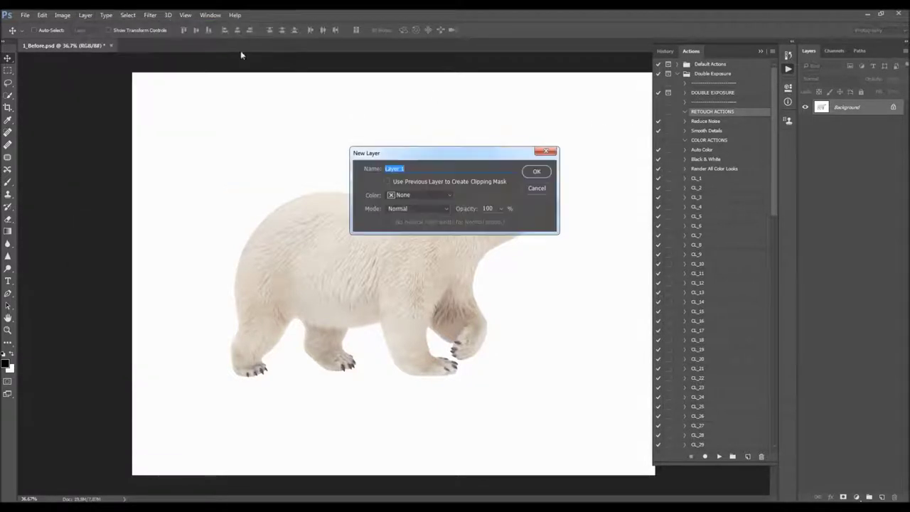
text(brush)
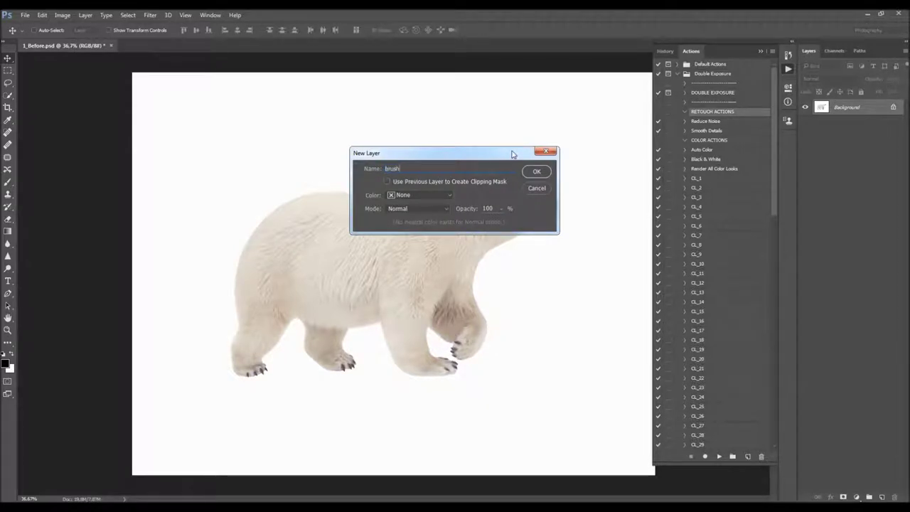
drag(401, 169, 363, 166)
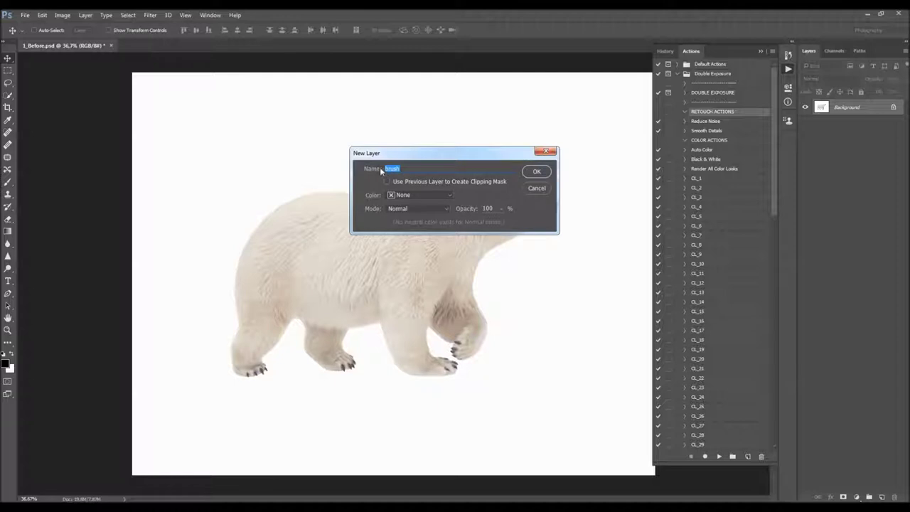
click(537, 172)
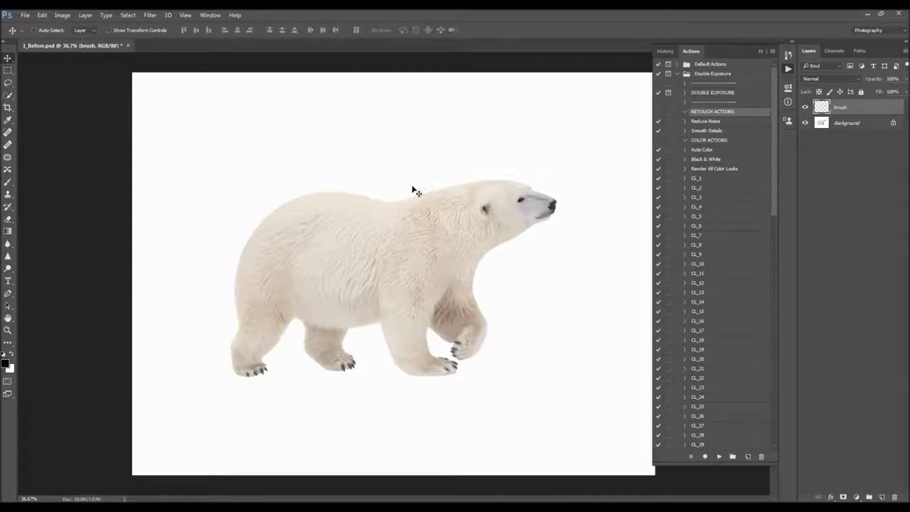
Prepare a soft round brush and set the foreground colour to pure red, ff0000
key(b)
right_click(403, 167)
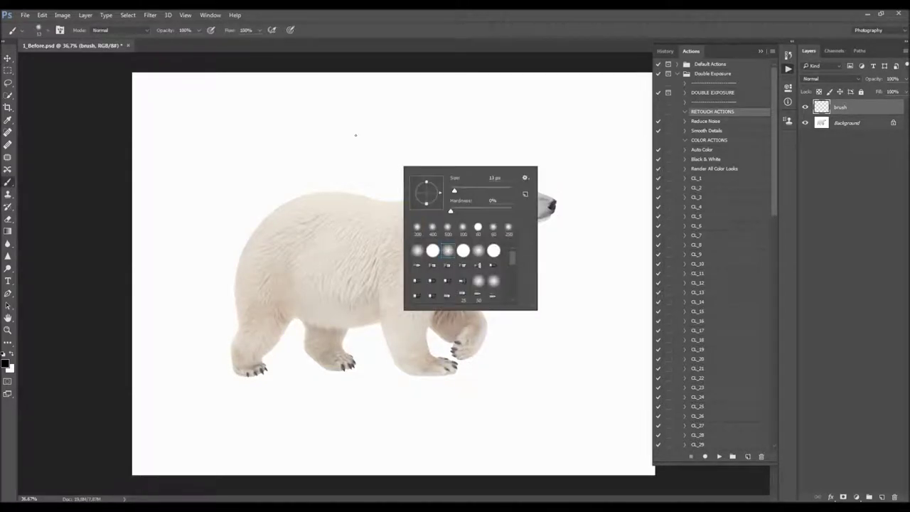
key(Return)
click(5, 364)
click(451, 128)
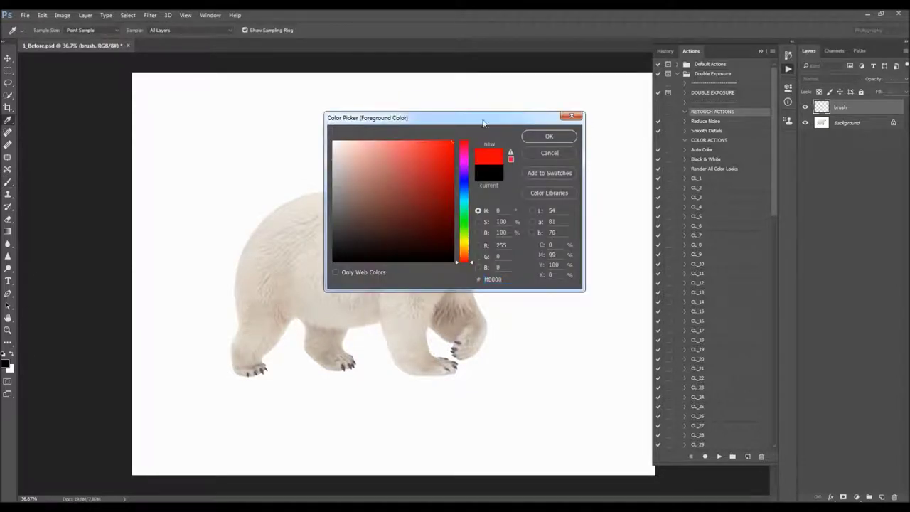
key(Return)
Try painting red over the bear's back with the brush, and undo the strokes
mouse_move(378, 225)
mouse_down()
mouse_move(370, 245)
mouse_move(348, 235)
mouse_move(377, 226)
mouse_move(342, 212)
mouse_move(401, 212)
mouse_move(384, 221)
mouse_move(327, 202)
mouse_move(334, 214)
mouse_up()
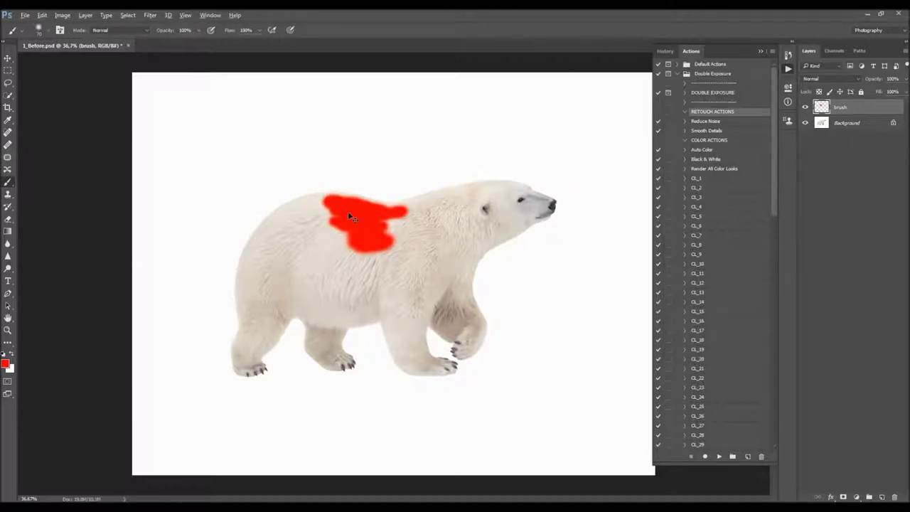
key(ctrl+alt+z)
key(ctrl+alt+z)
key(ctrl+alt+z)
key(ctrl+alt+z)
key(ctrl+alt+z)
key(ctrl+alt+z)
key(ctrl+alt+z)
key(v)
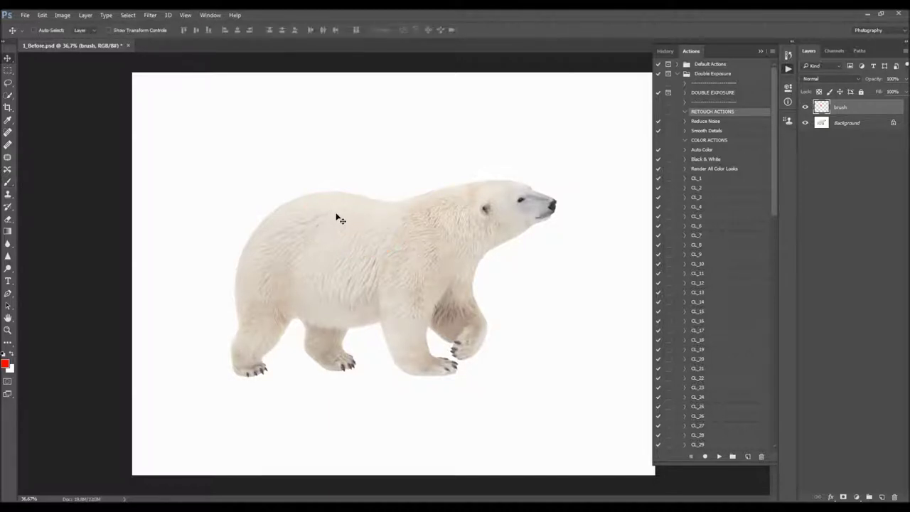
Select the white area around the bear on the Background layer using the Magic Wand with a tolerance of 17
click(862, 124)
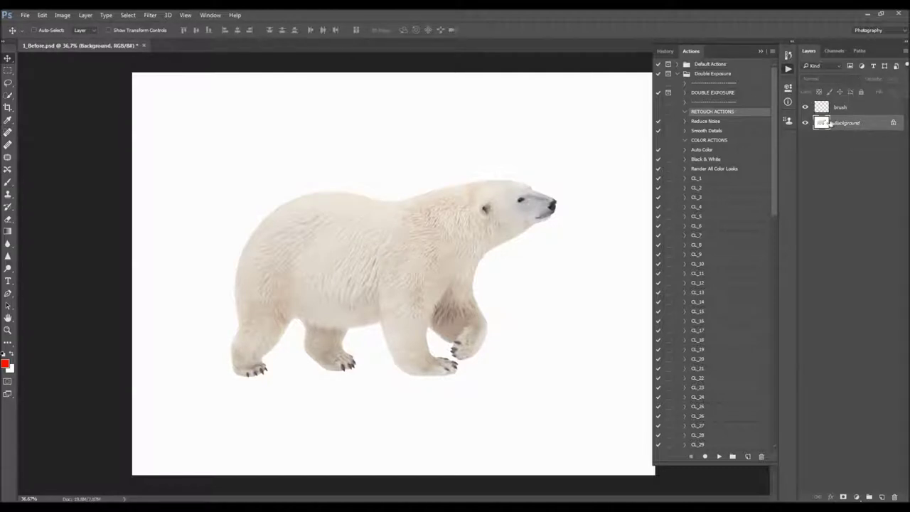
key(w)
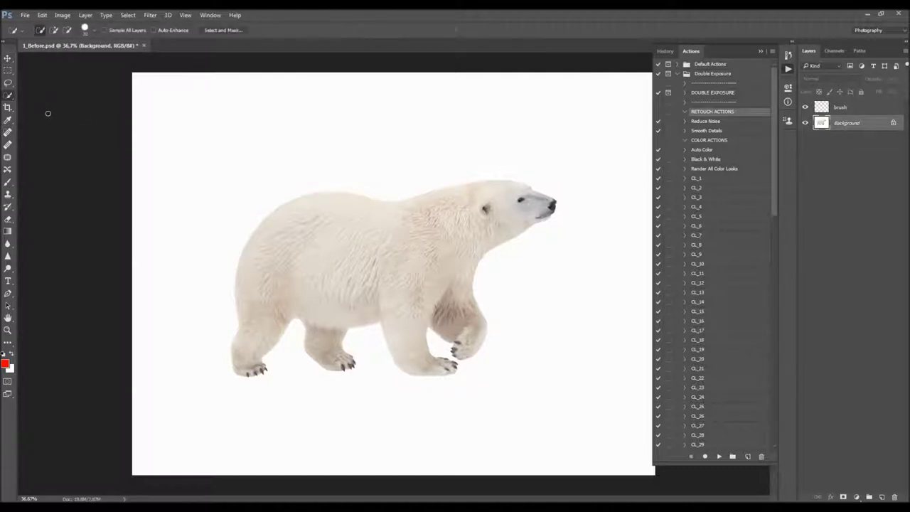
right_click(8, 96)
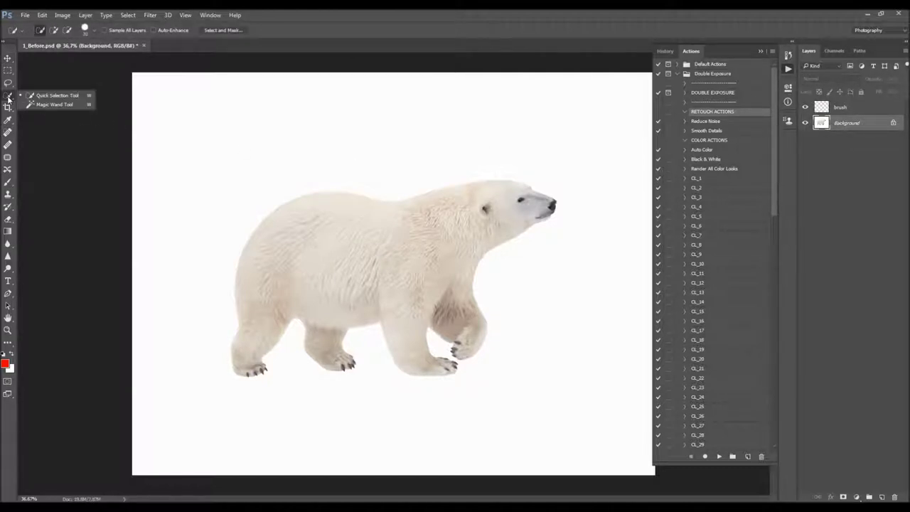
click(47, 104)
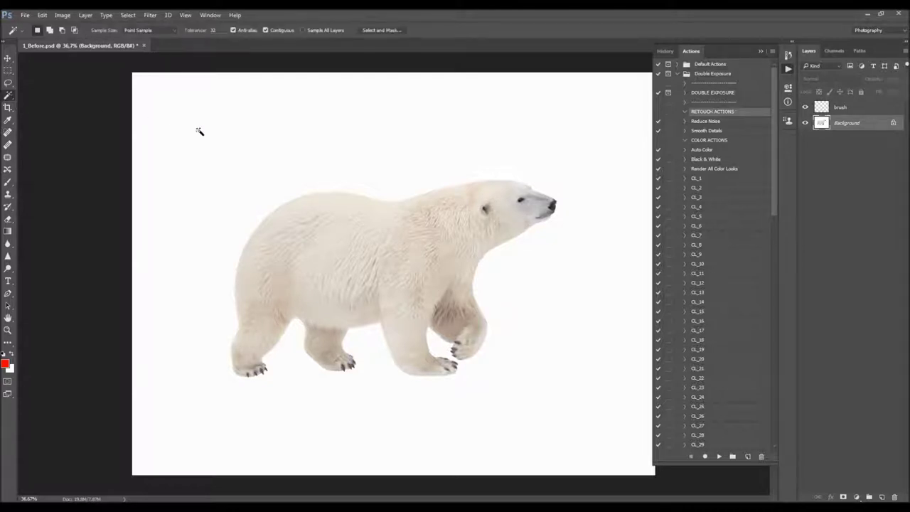
click(189, 31)
click(280, 141)
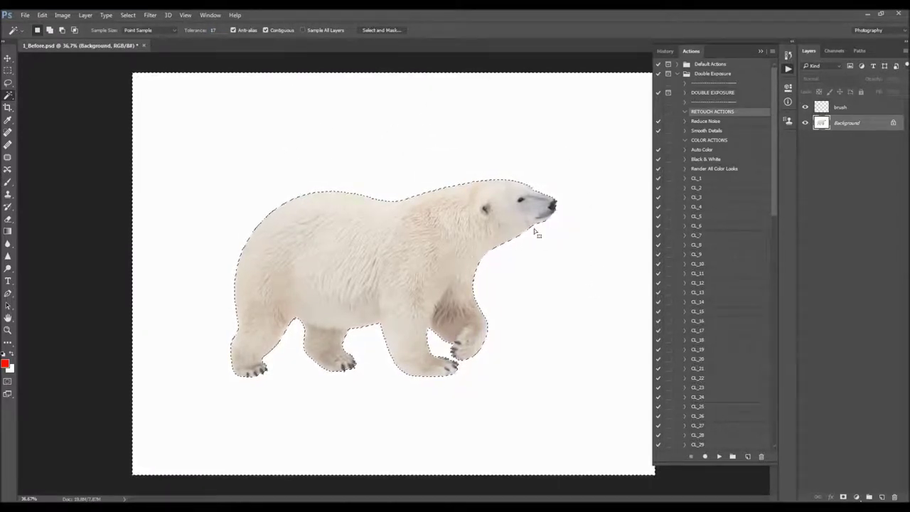
Invert the selection so it covers the bear, and smooth it with a sample radius of 2 pixels
click(128, 15)
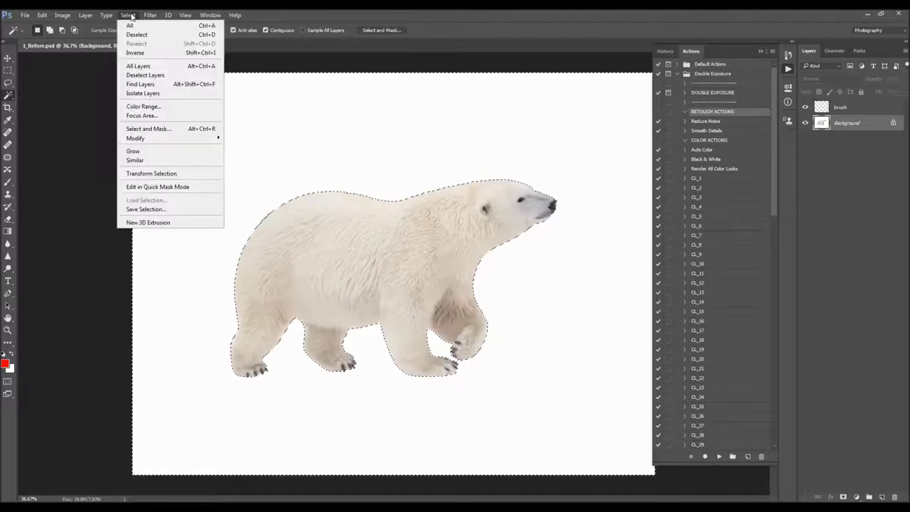
click(142, 54)
key(v)
click(128, 15)
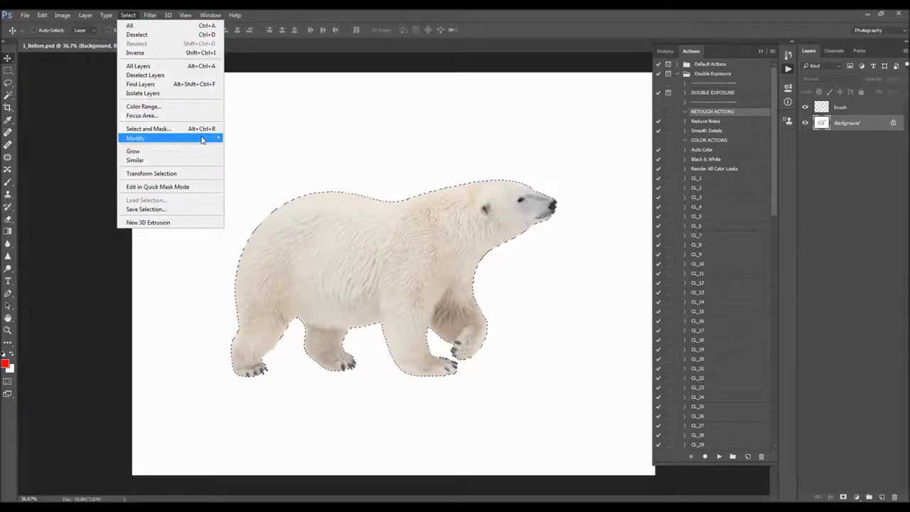
mouse_move(203, 139)
click(233, 147)
text(2)
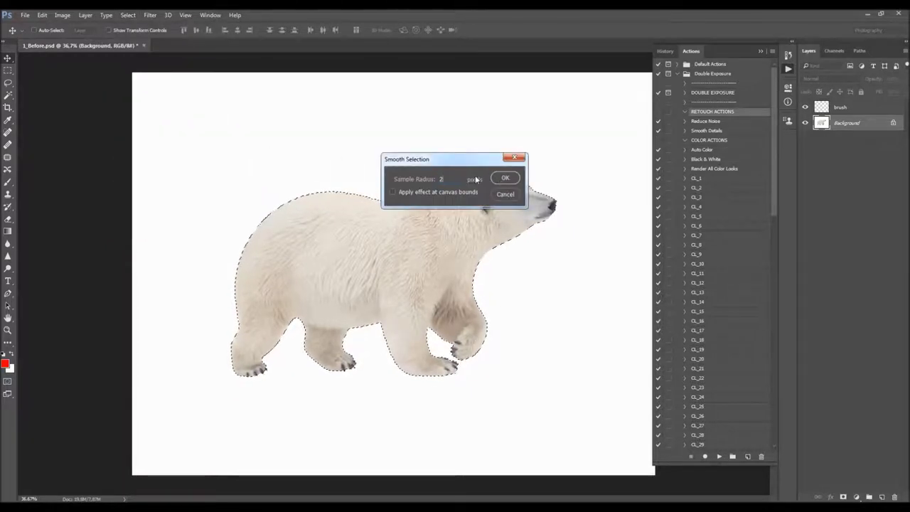
click(504, 179)
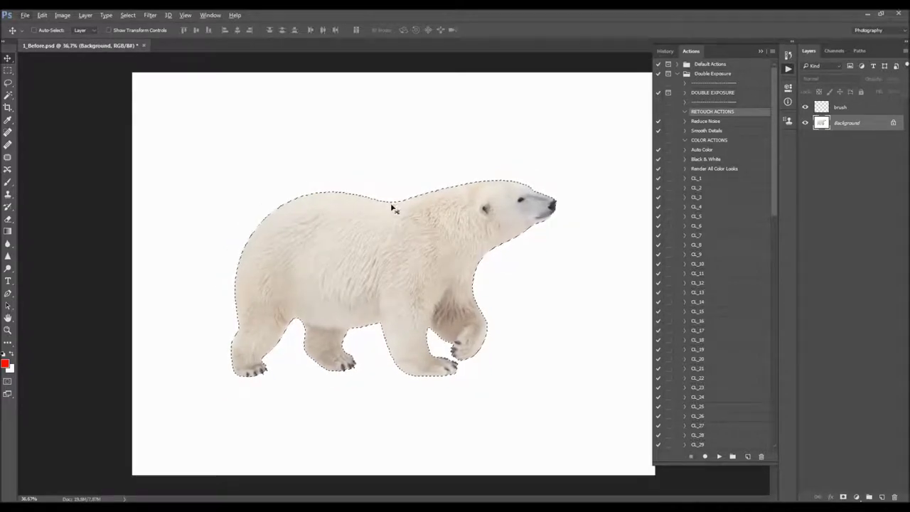
Fill the bear selection on the "brush" layer with the red foreground colour and deselect
click(858, 110)
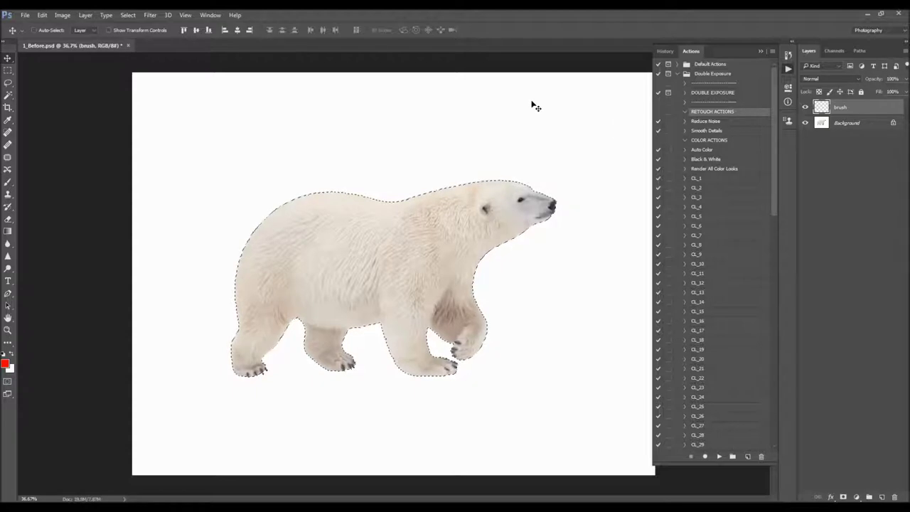
key(shift+BackSpace)
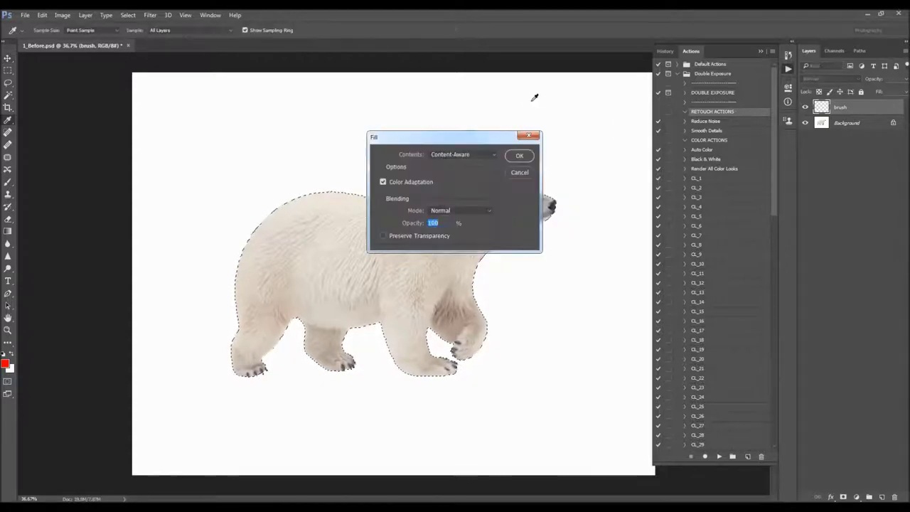
click(454, 153)
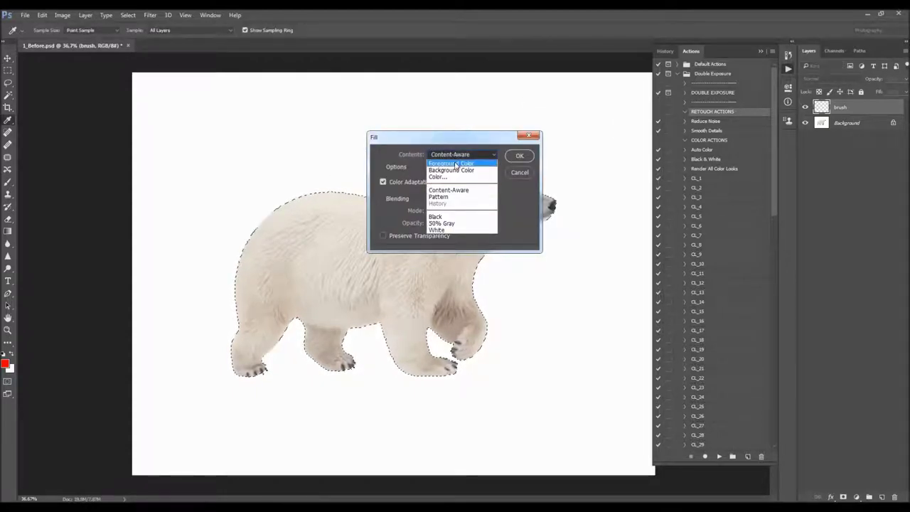
click(451, 164)
click(517, 156)
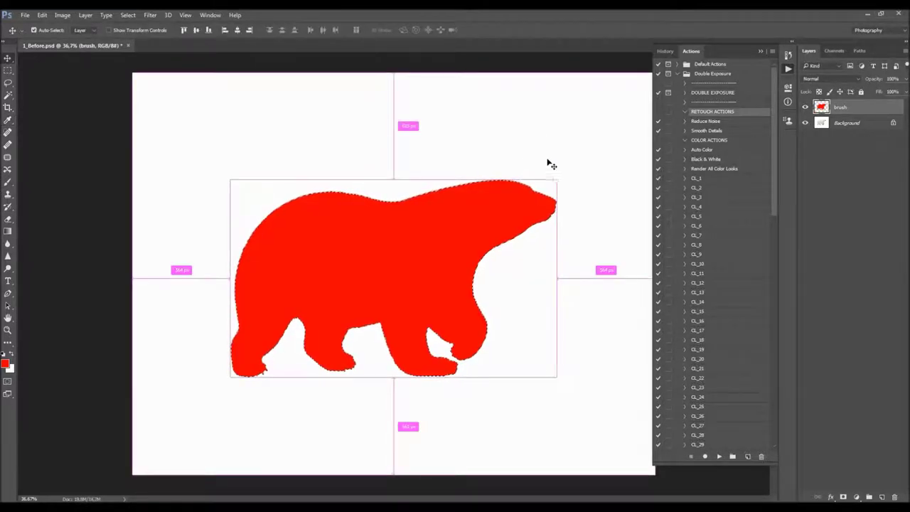
key(ctrl+d)
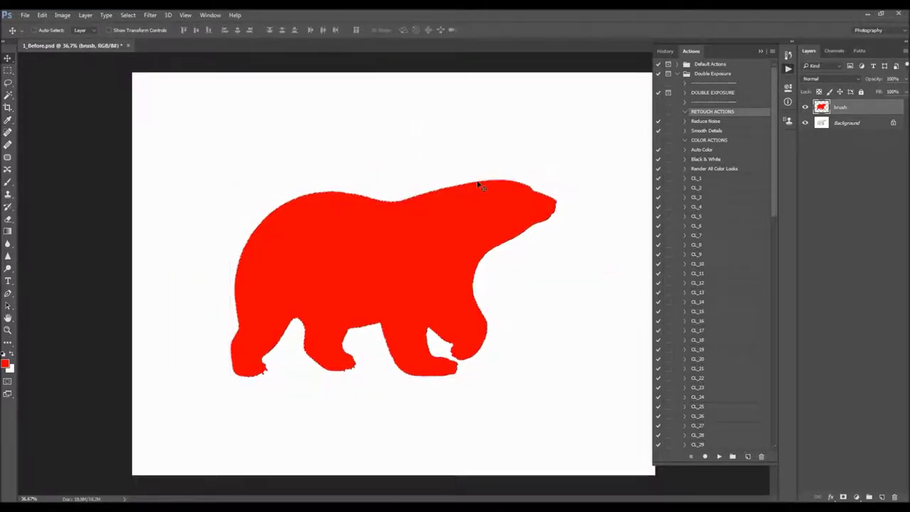
Play the DOUBLE EXPOSURE action and continue past its message about choosing a photo to combine
key(ctrl+minus)
key(ctrl+plus)
click(728, 94)
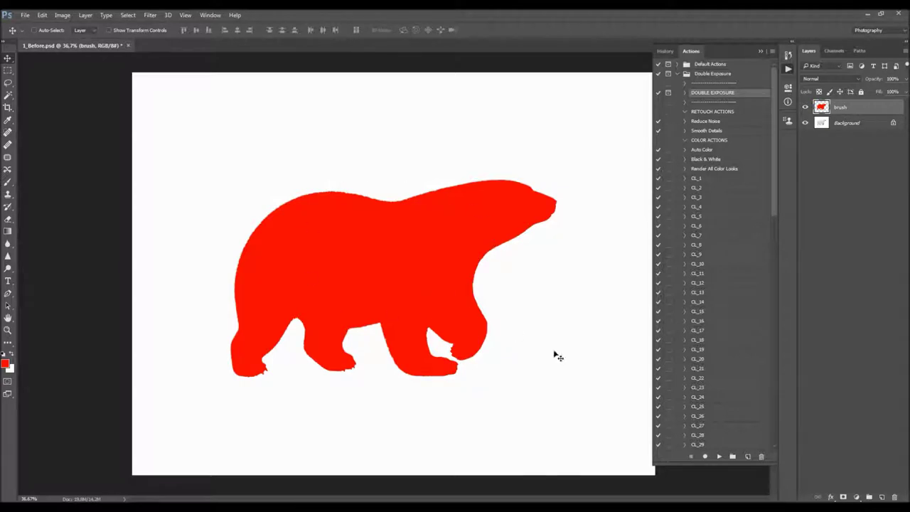
click(718, 457)
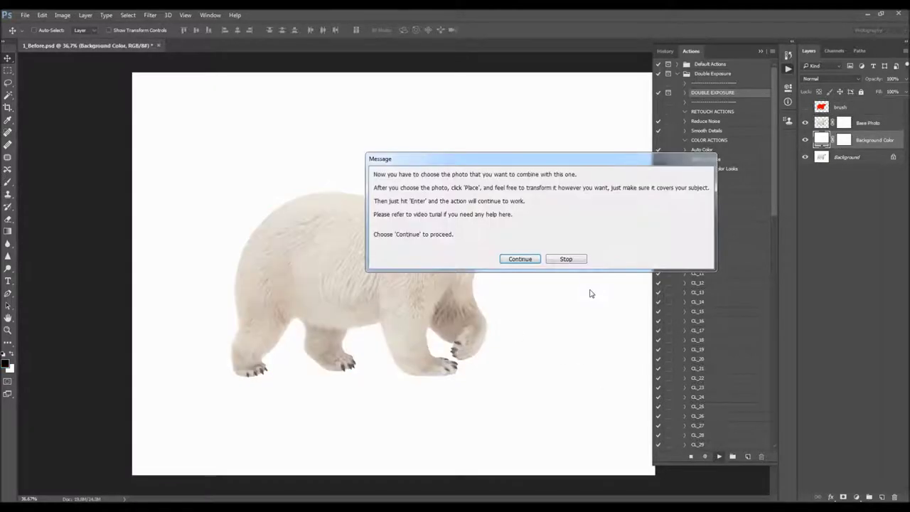
drag(517, 157, 432, 175)
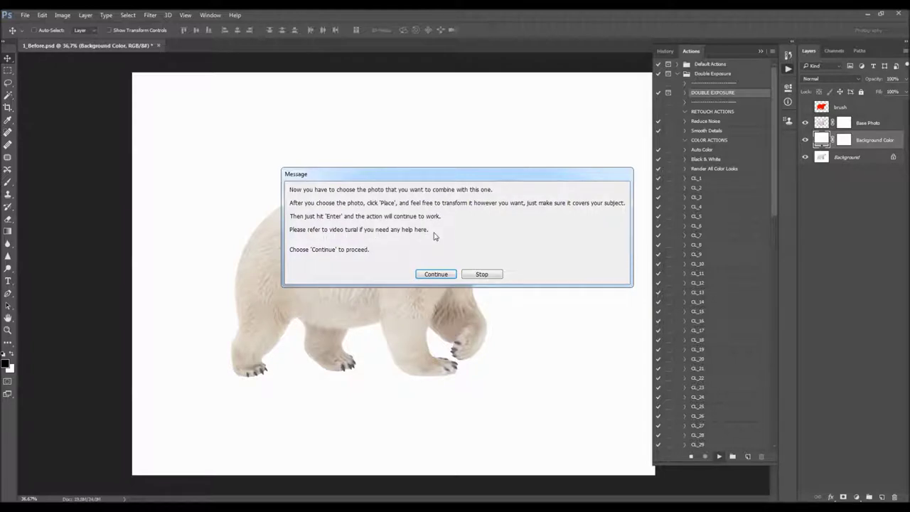
click(436, 274)
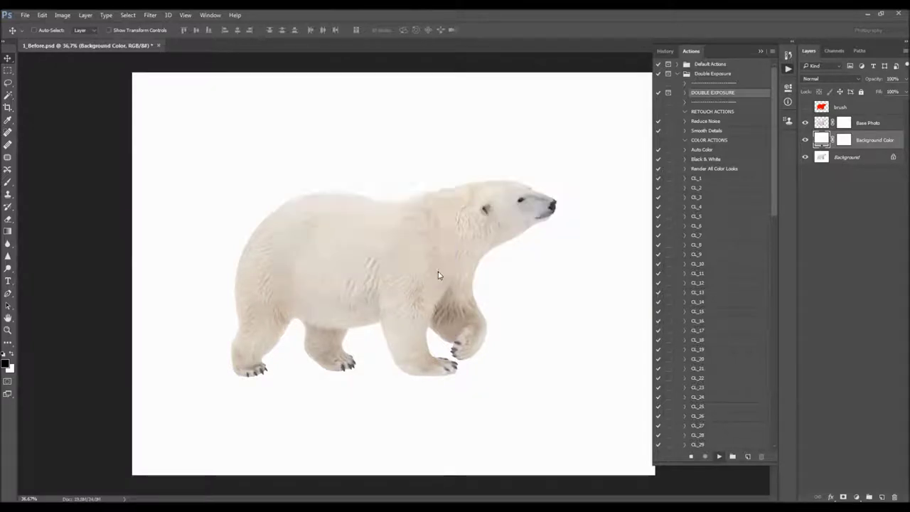
Place the mountain photo "1" from the Double Exposure Examples folder into the document
drag(278, 15, 437, 110)
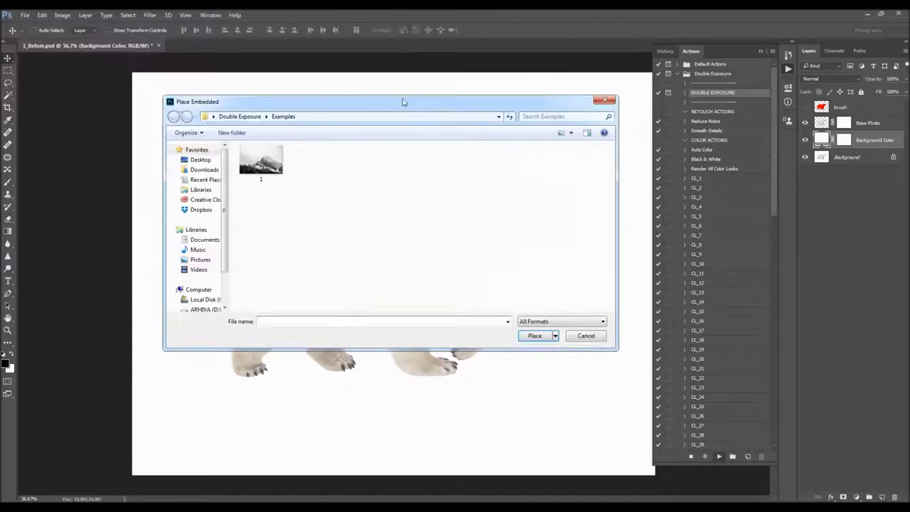
drag(376, 105, 335, 93)
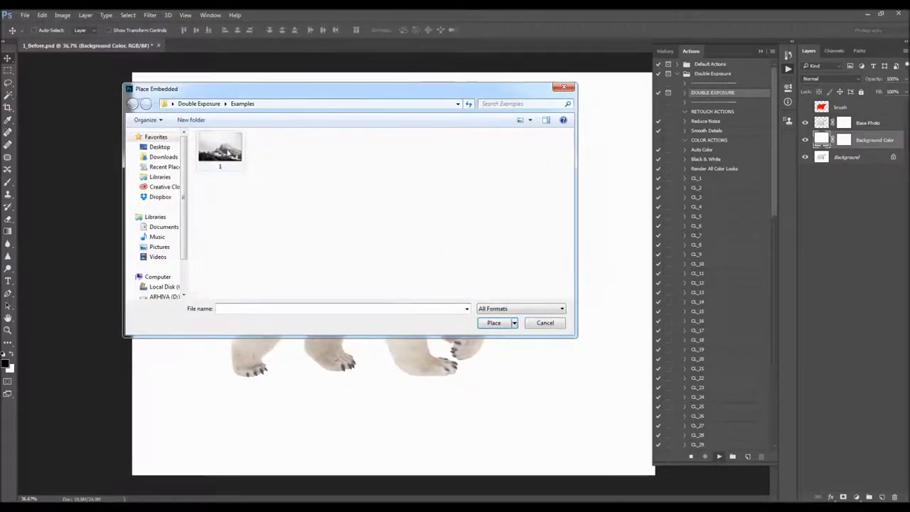
click(226, 152)
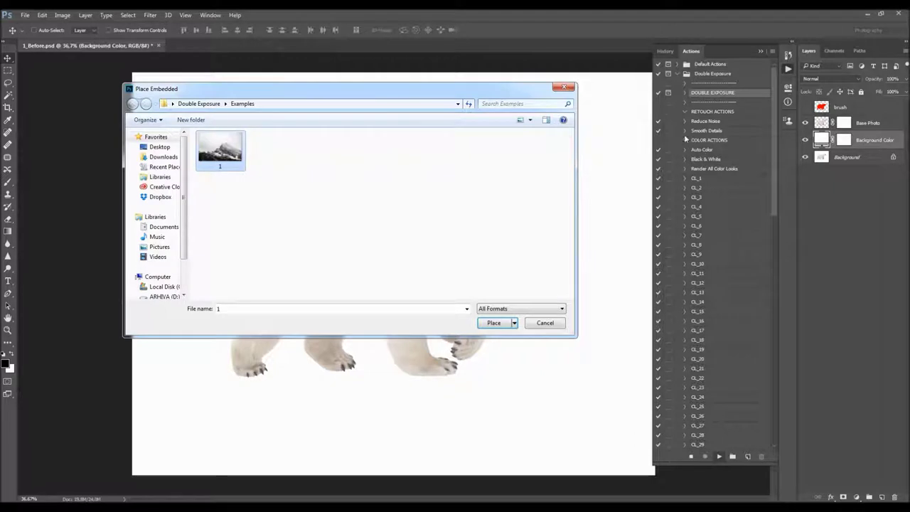
click(493, 323)
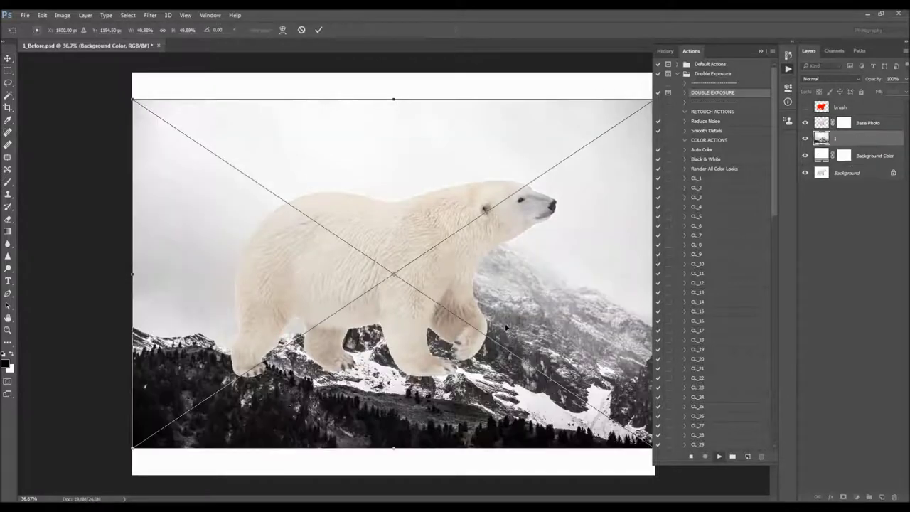
Enlarge the placed mountain photo to about 58.8%, position its peak behind the bear's back, and commit the placement
scroll(379, 230, down, 2)
scroll(360, 230, up, 1)
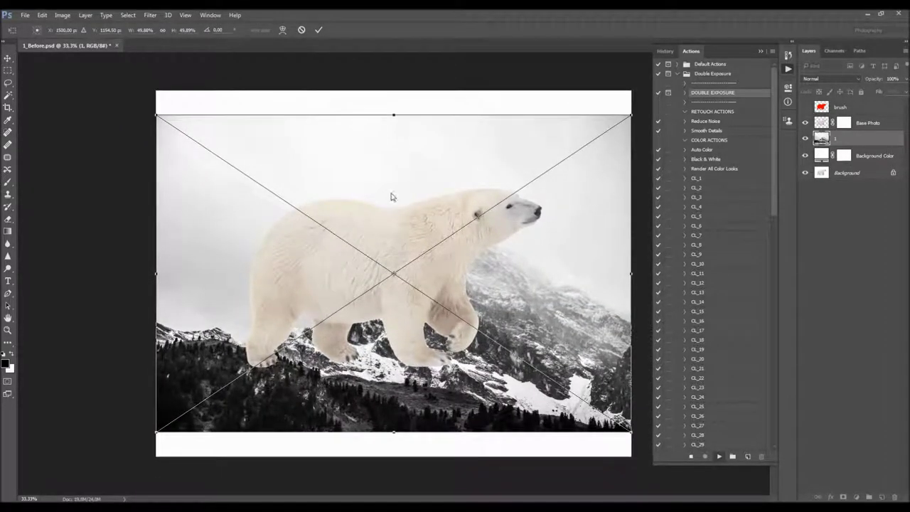
drag(374, 210, 408, 209)
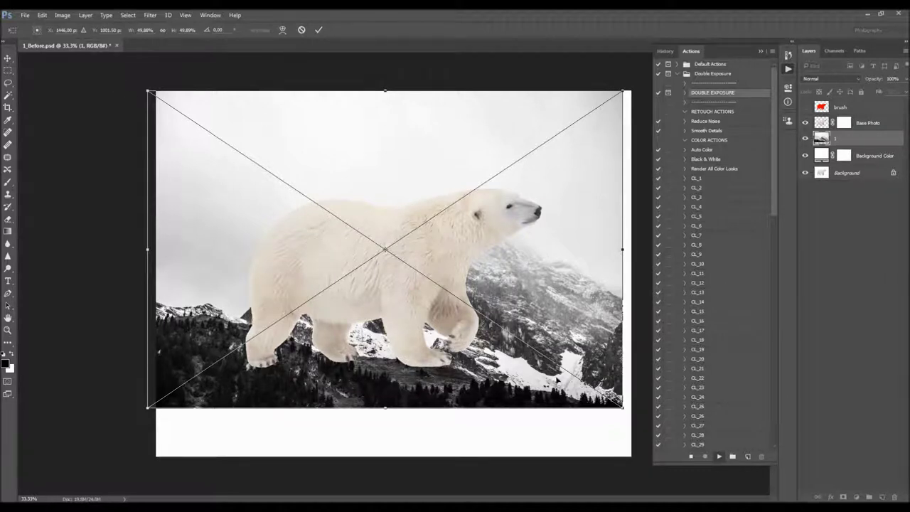
drag(623, 407, 714, 453)
drag(512, 376, 419, 283)
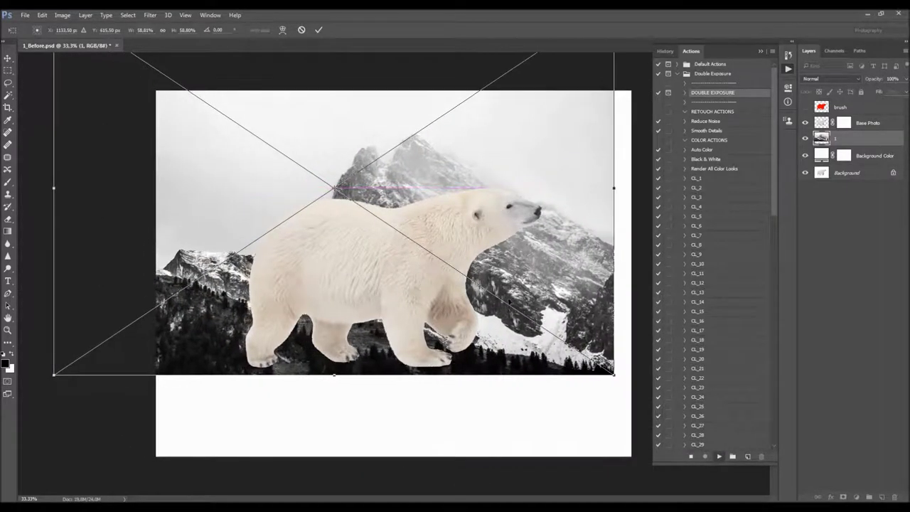
drag(508, 301, 464, 299)
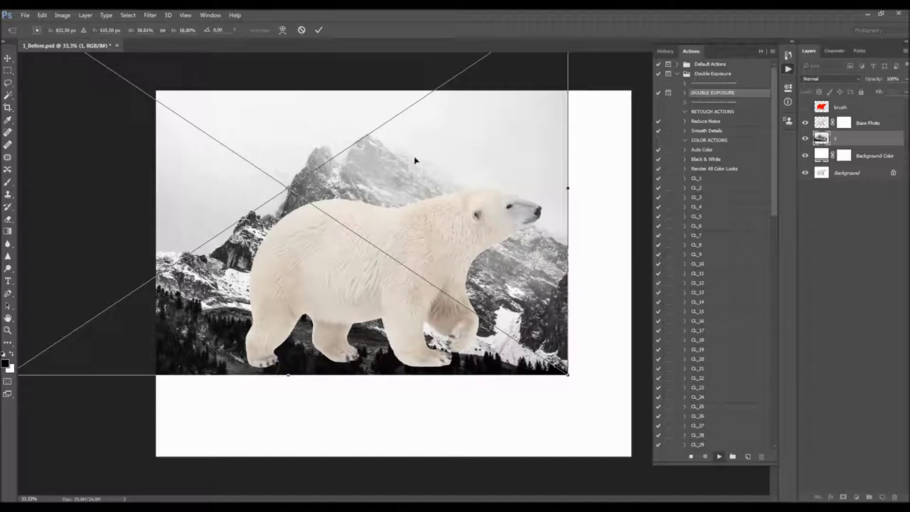
mouse_move(467, 258)
mouse_down()
mouse_move(495, 263)
mouse_move(459, 263)
mouse_move(475, 263)
mouse_move(473, 251)
mouse_move(482, 259)
mouse_up()
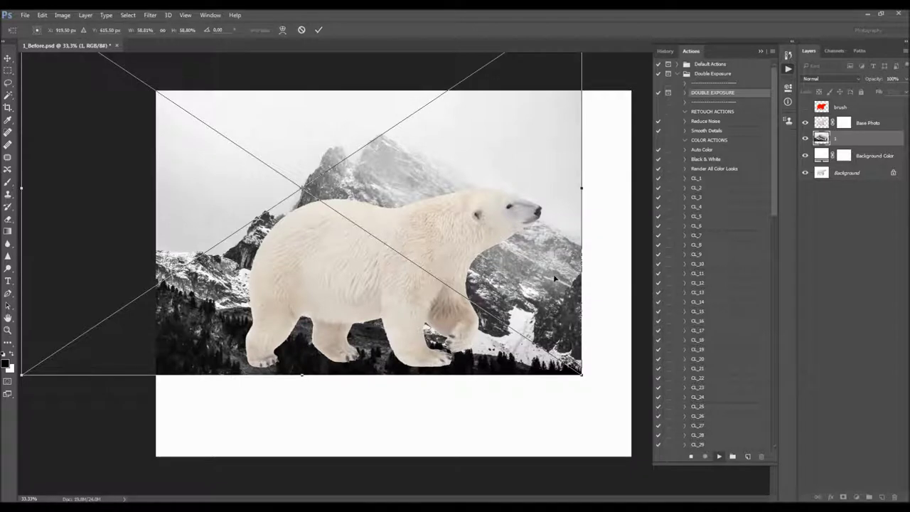
key(Return)
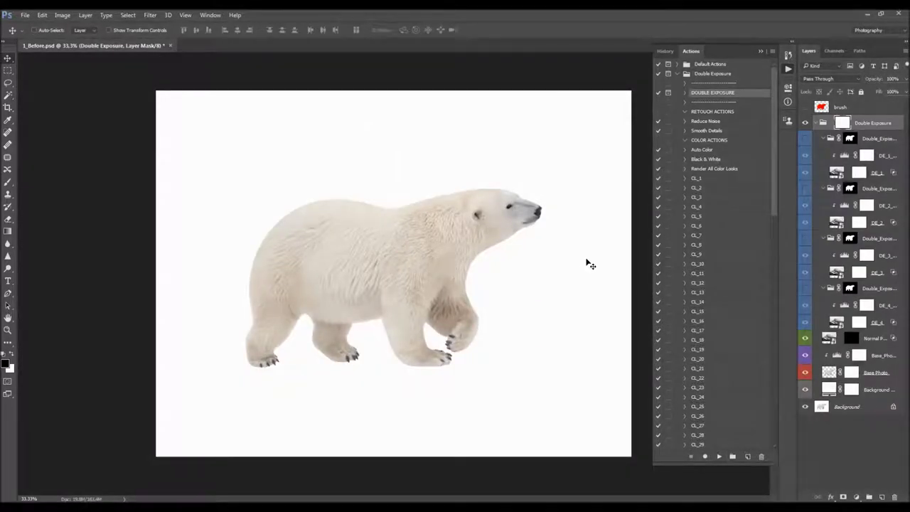
Make more room for the layer list and collapse the Double Exposure group along with its four subgroups
click(762, 51)
drag(796, 139, 768, 138)
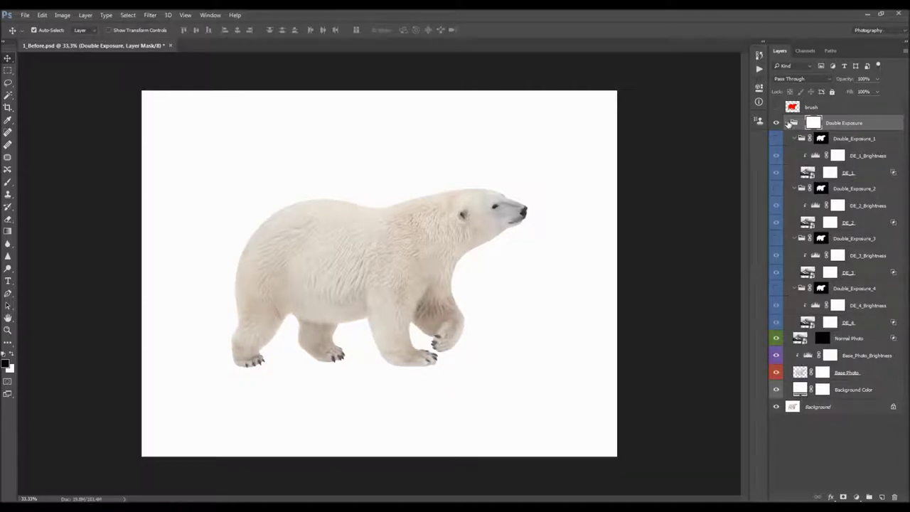
click(794, 123)
click(793, 123)
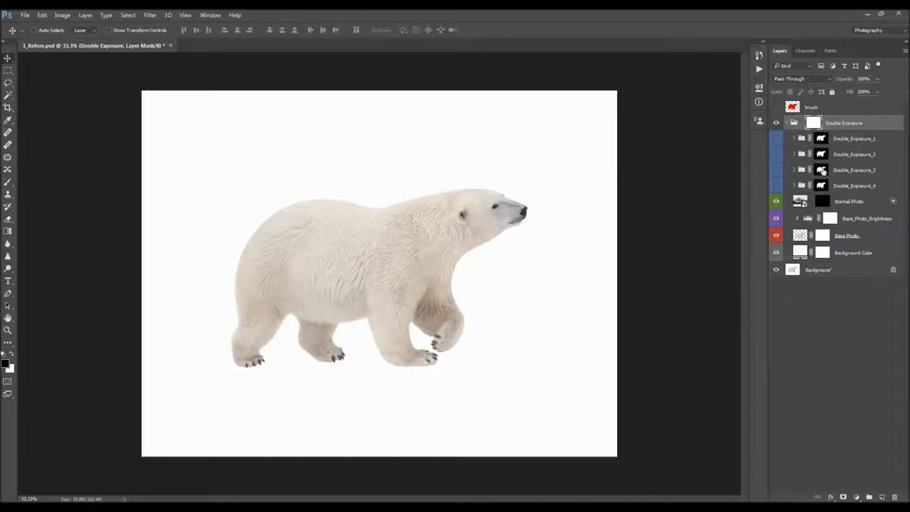
click(790, 123)
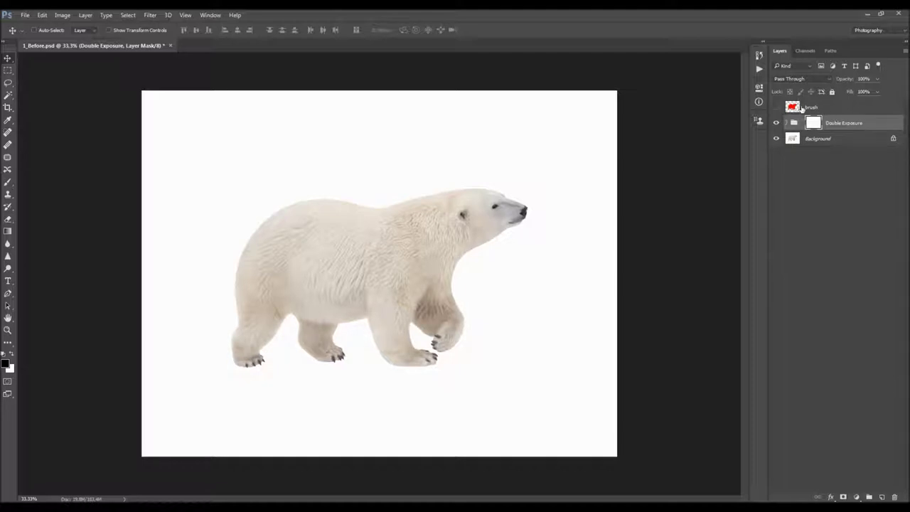
Compare the bear with and without the red "brush" layer and look over the contents of the Double Exposure group
click(789, 108)
click(777, 107)
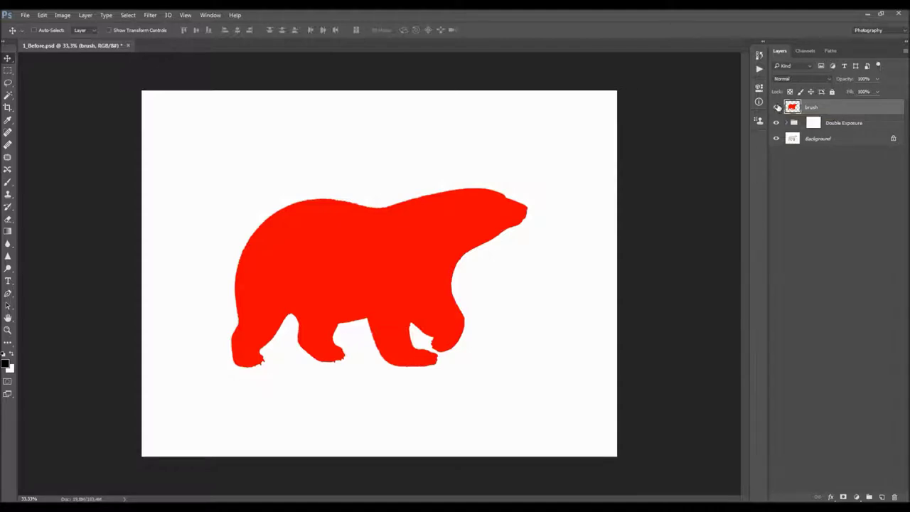
click(776, 107)
click(777, 107)
click(780, 108)
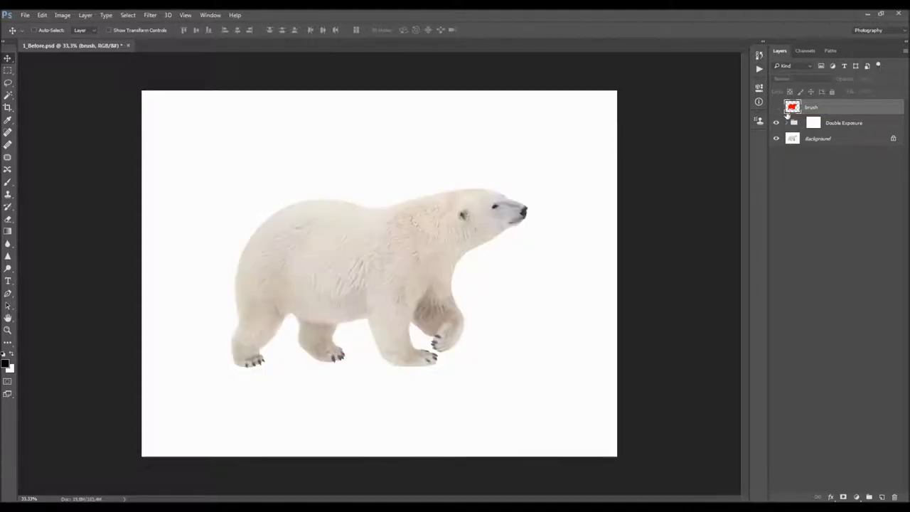
click(789, 122)
click(786, 124)
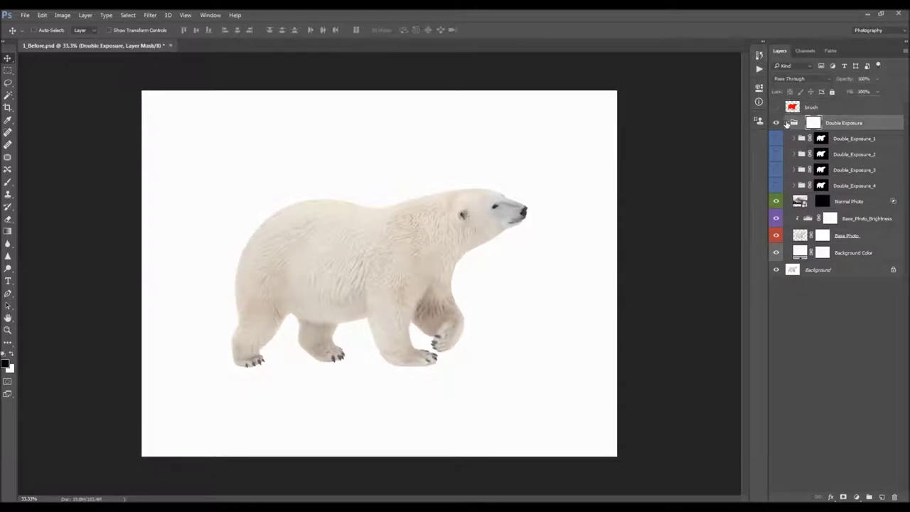
click(787, 124)
Show the "brush" layer, look over the Double Exposure action list, and hide the layer again
click(797, 109)
click(775, 108)
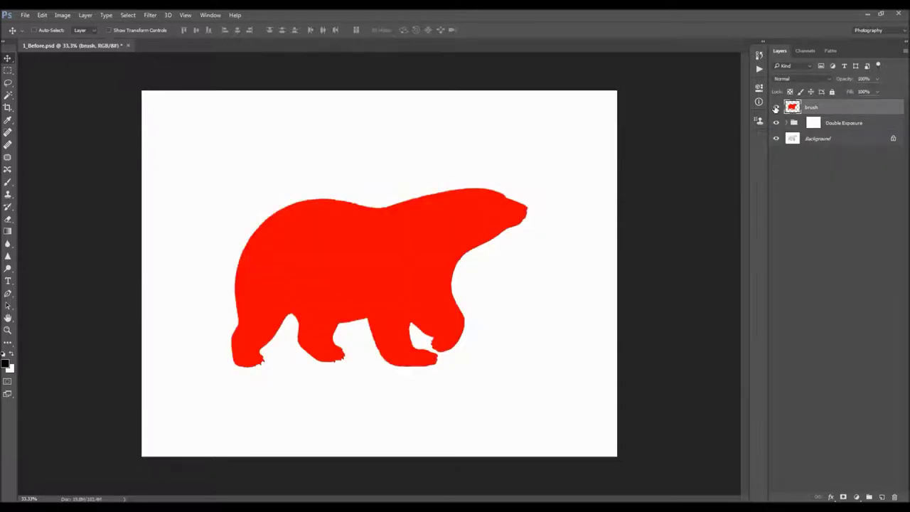
click(843, 124)
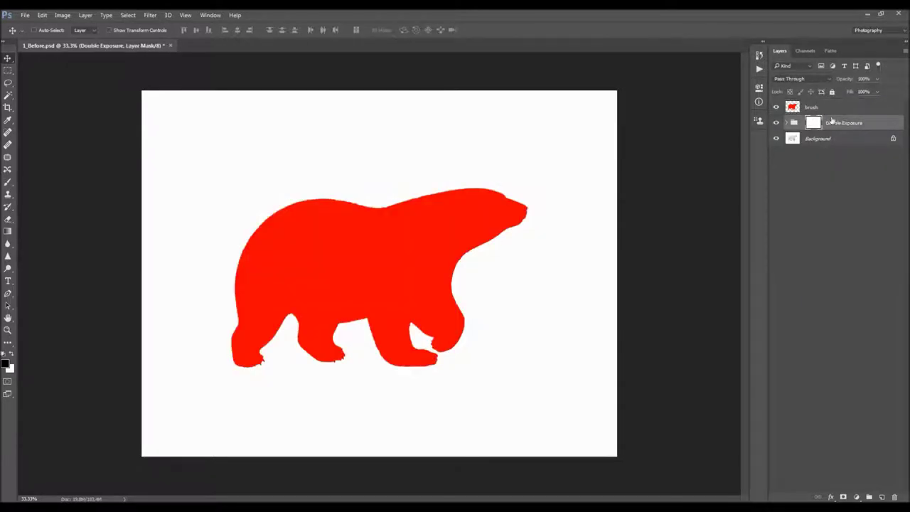
click(800, 109)
click(759, 69)
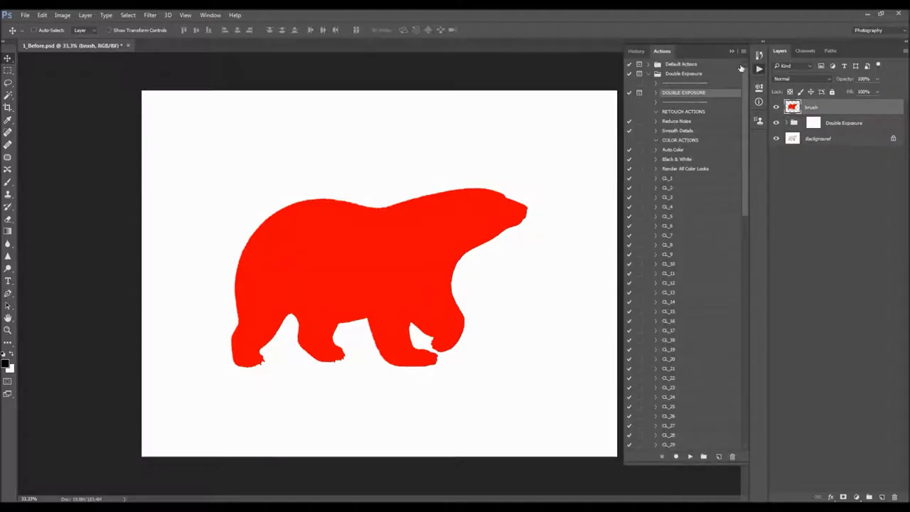
click(732, 51)
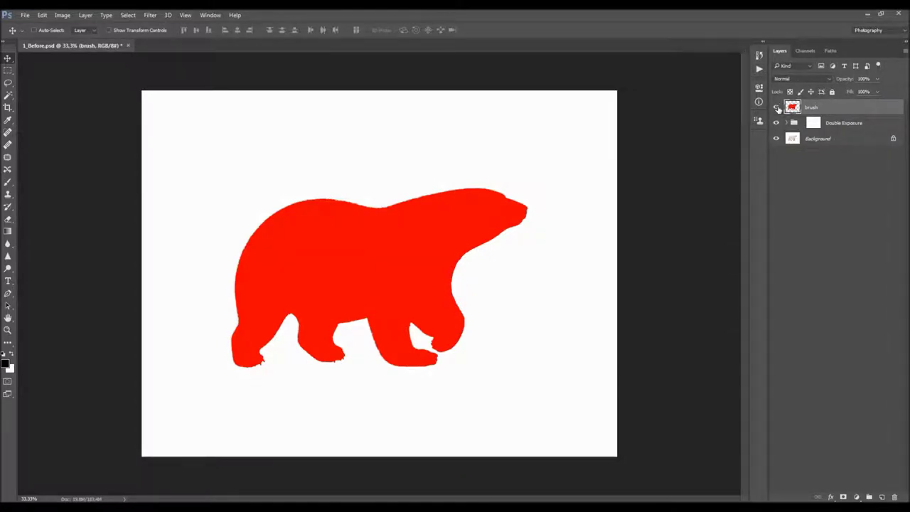
click(777, 108)
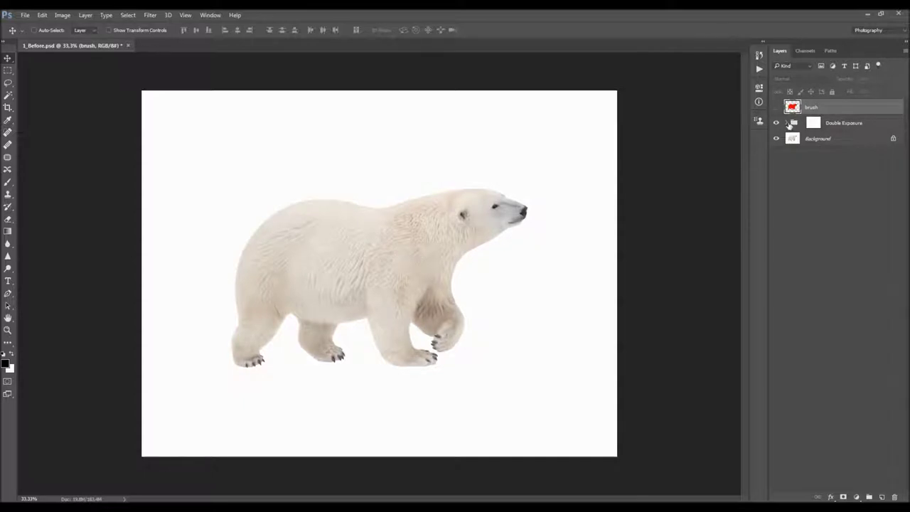
Expand the Double Exposure group and go through its subgroups Double_Exposure_1 to Double_Exposure_4, ending with the first one selected
click(787, 123)
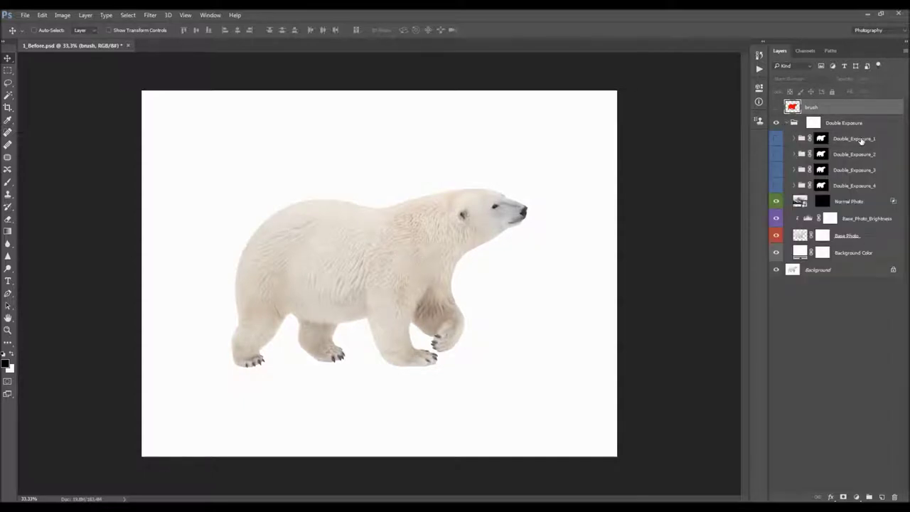
click(861, 139)
click(860, 154)
click(860, 170)
click(860, 185)
click(859, 141)
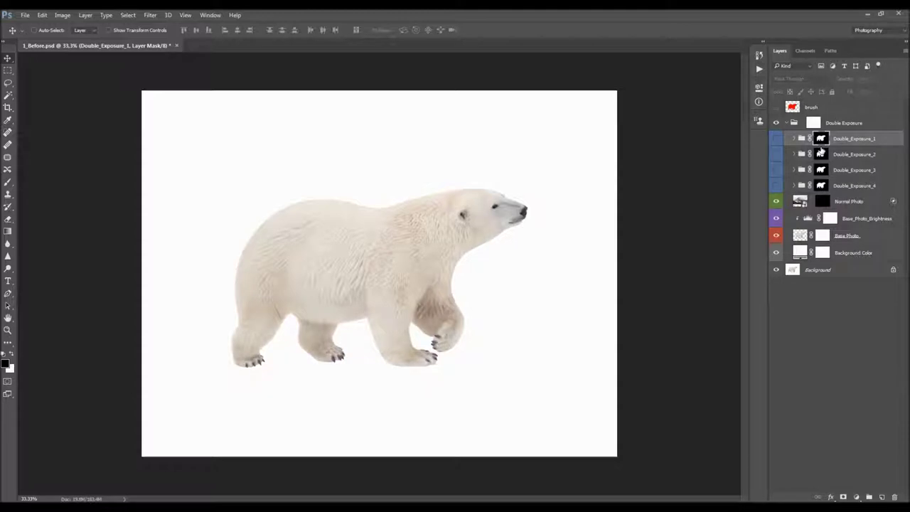
Preview the four double exposure variants one at a time and leave only Double_Exposure_3 visible
click(776, 139)
click(776, 138)
click(776, 154)
click(775, 154)
click(776, 170)
click(776, 170)
click(777, 185)
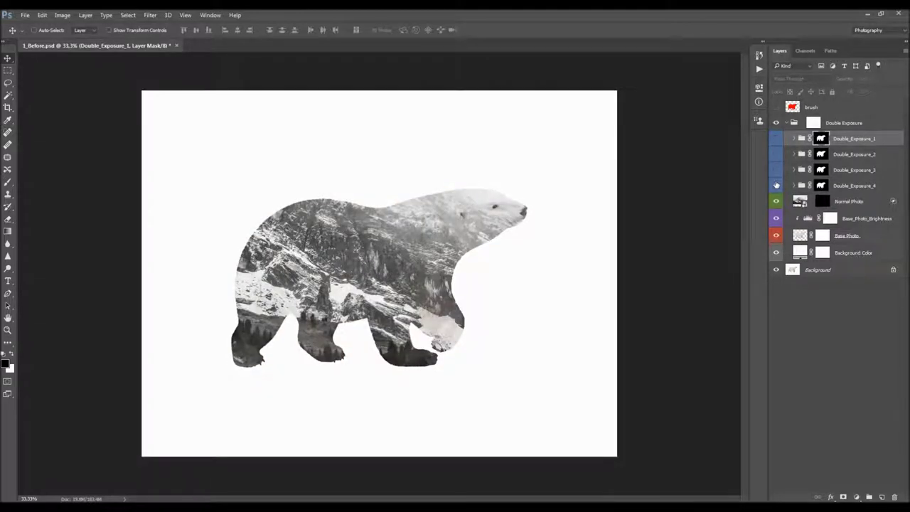
click(776, 185)
click(776, 170)
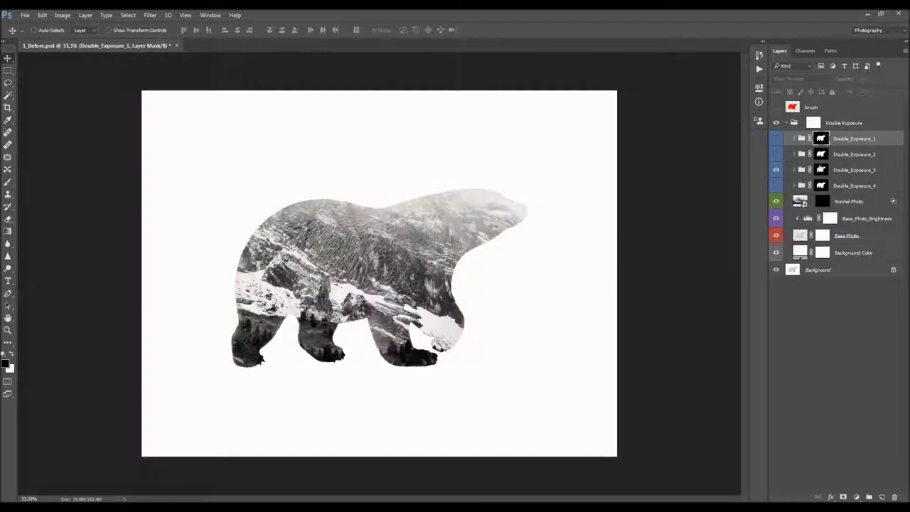
Expand the Double_Exposure_3 group, select its DE_3 photo layer, and compare the image with that layer hidden and shown
click(795, 170)
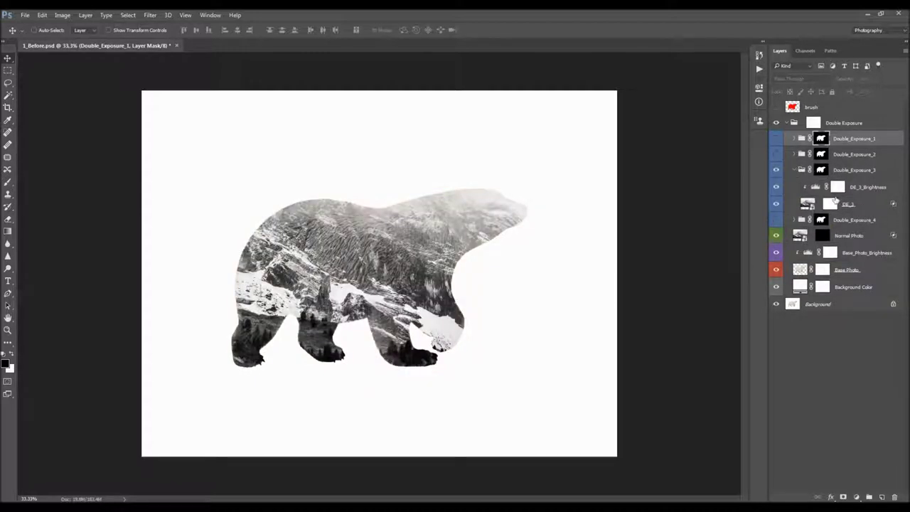
click(867, 204)
click(778, 205)
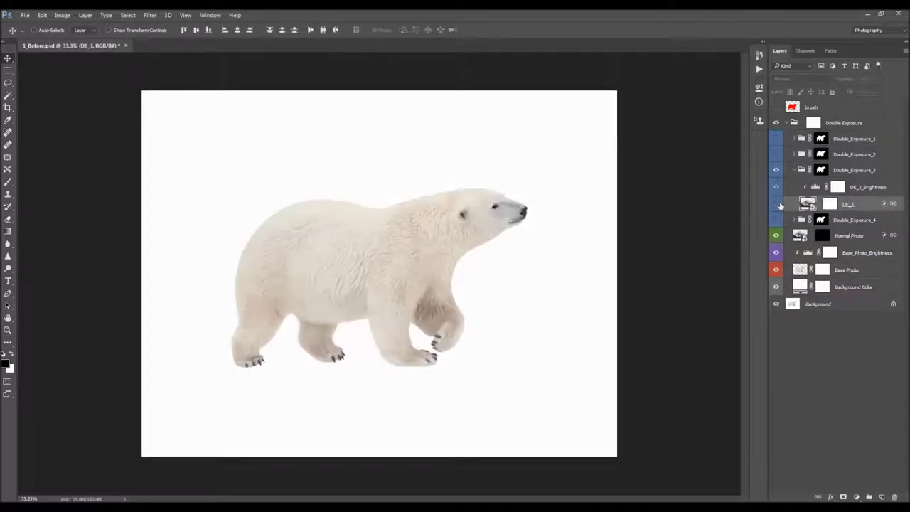
click(777, 205)
click(778, 204)
click(777, 205)
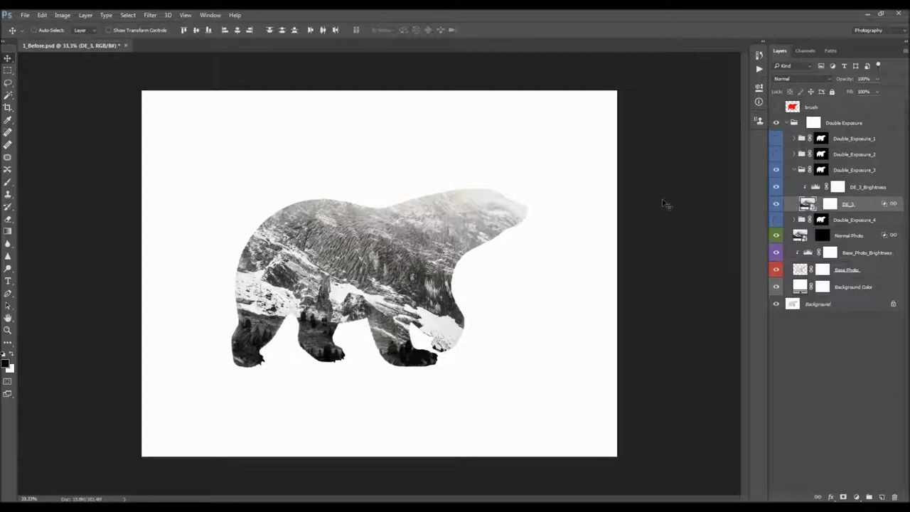
Try transforming the DE_3 mountain photo by moving it over the bear and scaling it down
key(ctrl+t)
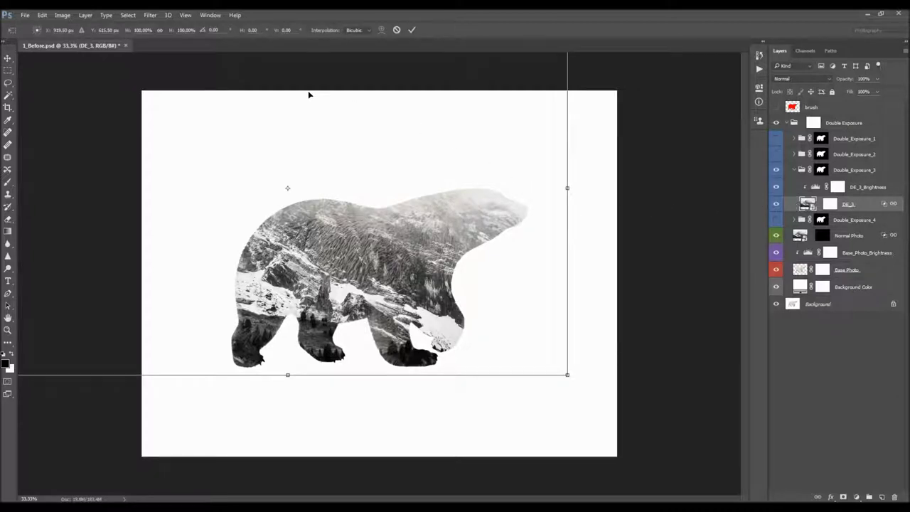
drag(322, 123, 441, 173)
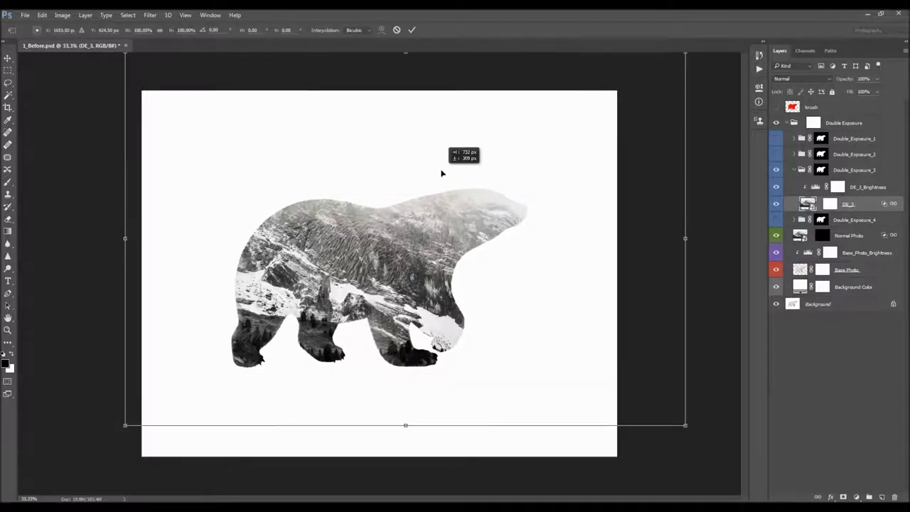
drag(687, 426, 545, 316)
mouse_move(438, 216)
mouse_down()
mouse_move(461, 253)
mouse_move(437, 226)
mouse_move(446, 234)
mouse_move(421, 229)
mouse_move(429, 237)
mouse_move(450, 228)
mouse_up()
key(Return)
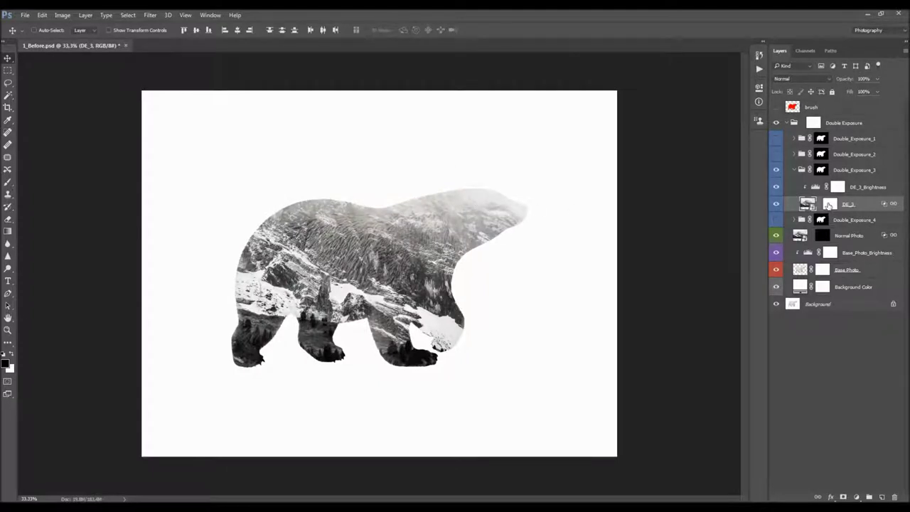
Try the DE_3_Brightness levels with midtones 1.06, white input 250 and output levels 11 to 224, then reset them to default
click(861, 189)
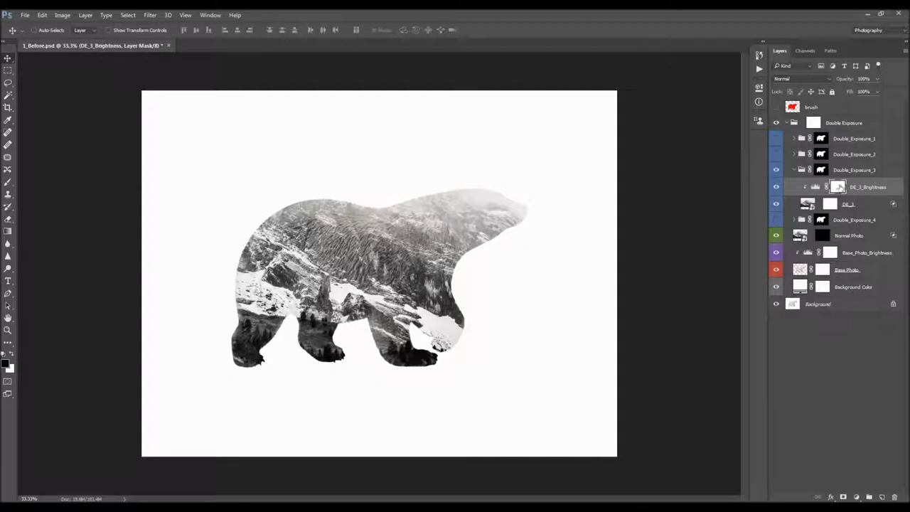
double_click(816, 187)
drag(666, 182, 734, 183)
drag(662, 207, 668, 210)
drag(723, 207, 727, 207)
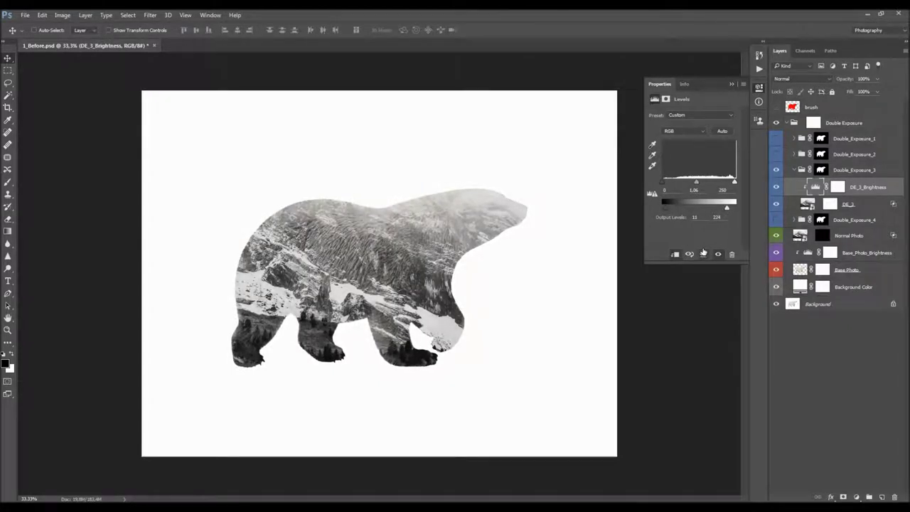
click(703, 254)
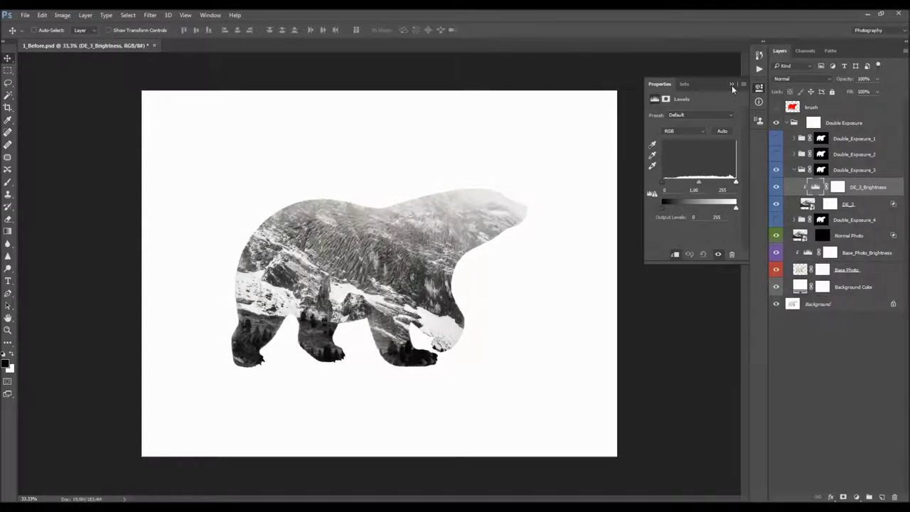
click(732, 84)
Try moving the Underlying Layer highlight blend threshold of the DE_3 layer to 210 and cancel the layer style changes
double_click(871, 205)
drag(667, 173, 652, 163)
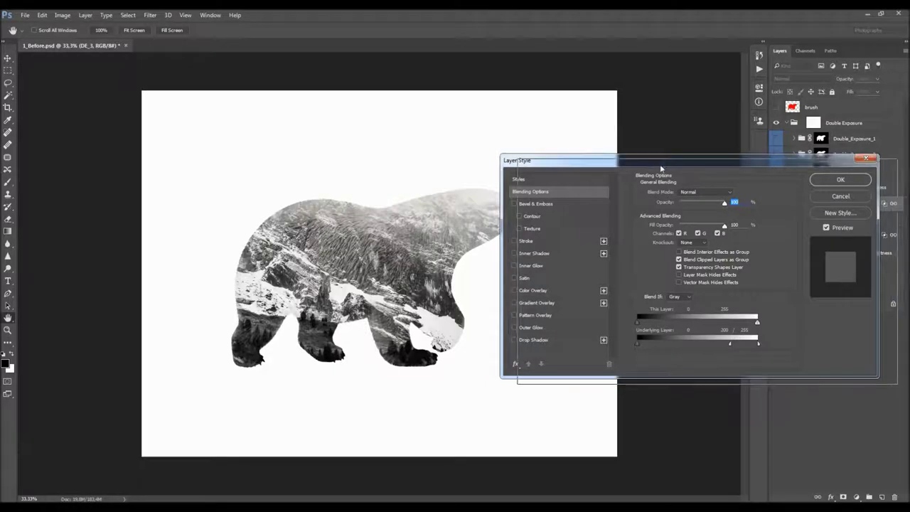
drag(656, 163, 681, 171)
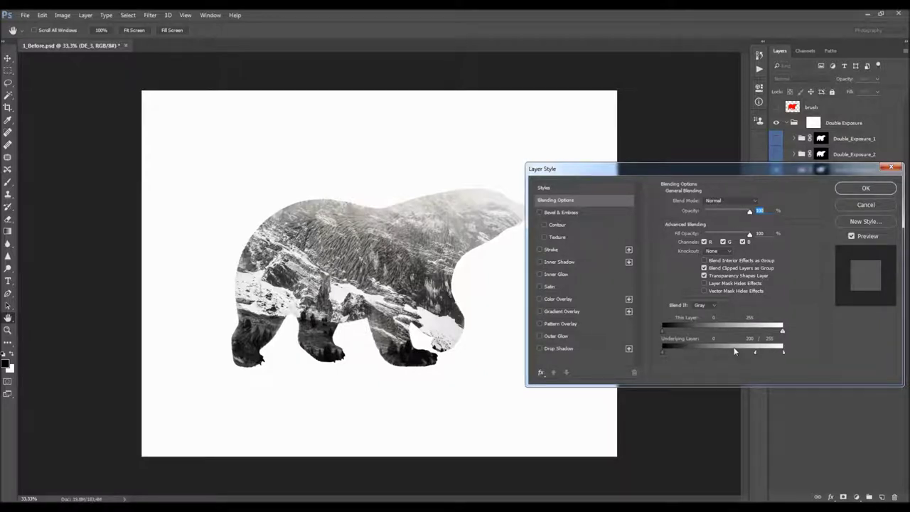
mouse_move(750, 350)
mouse_down()
mouse_move(681, 347)
mouse_move(761, 356)
mouse_up()
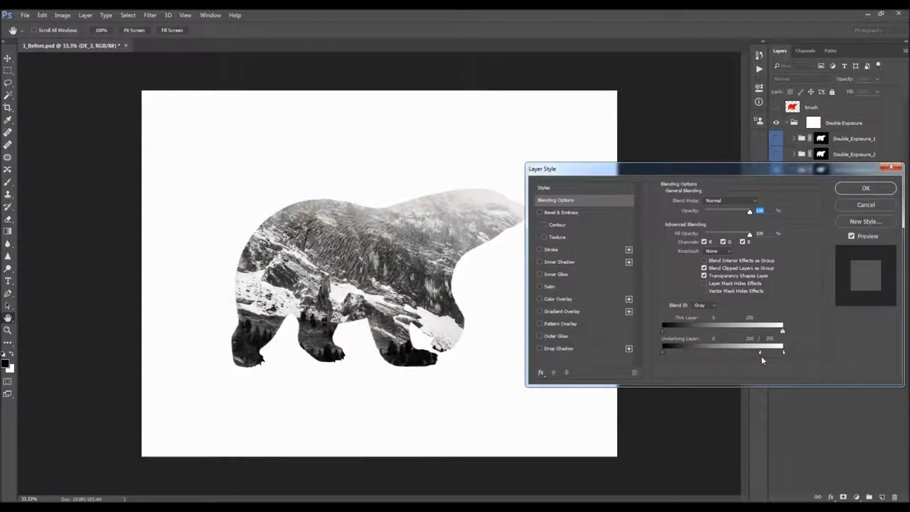
click(857, 207)
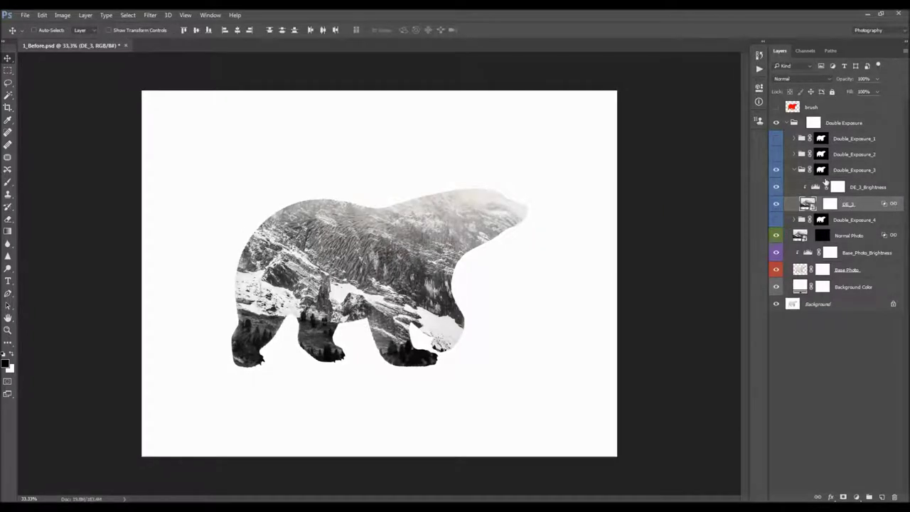
Paint black over the bear's head on the Double_Exposure_3 group mask with a soft brush of about 600 px
click(821, 171)
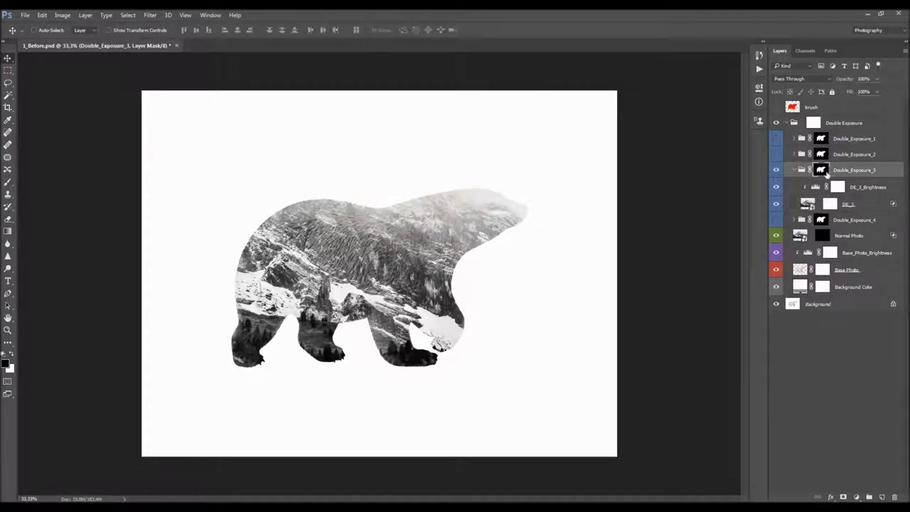
key(b)
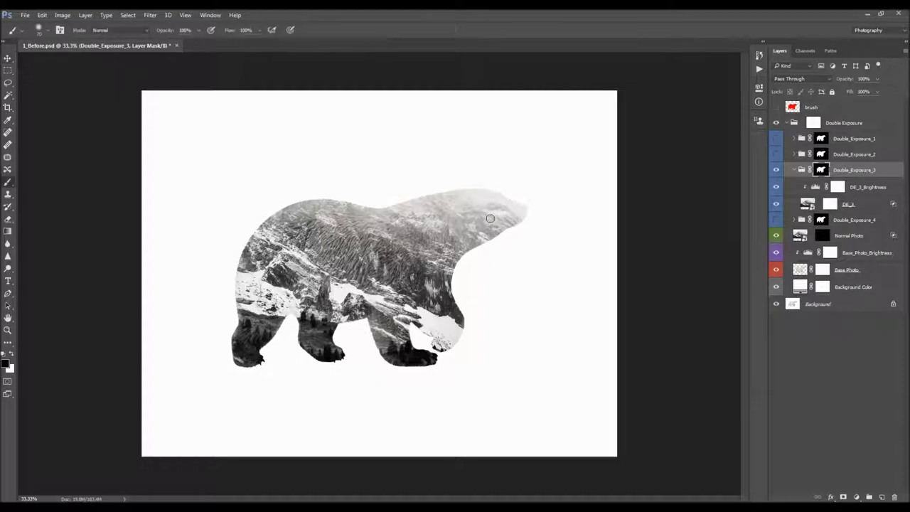
right_click(445, 193)
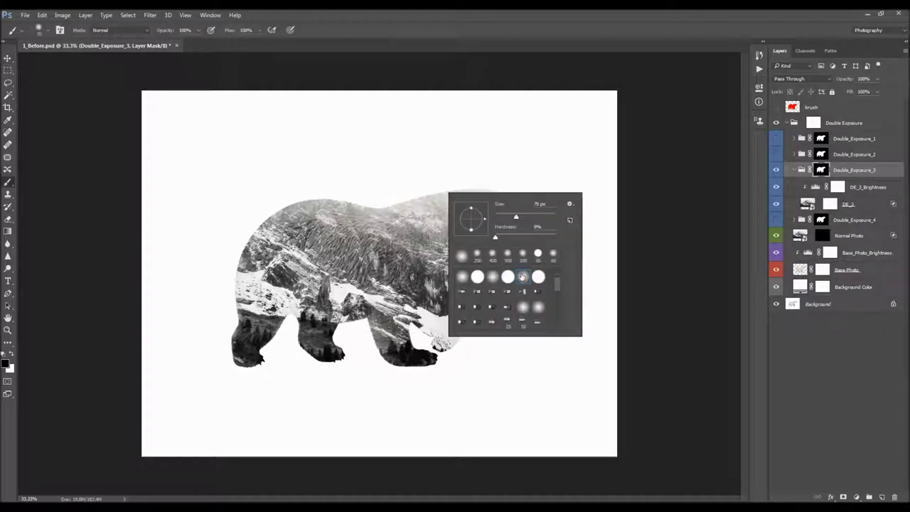
double_click(521, 275)
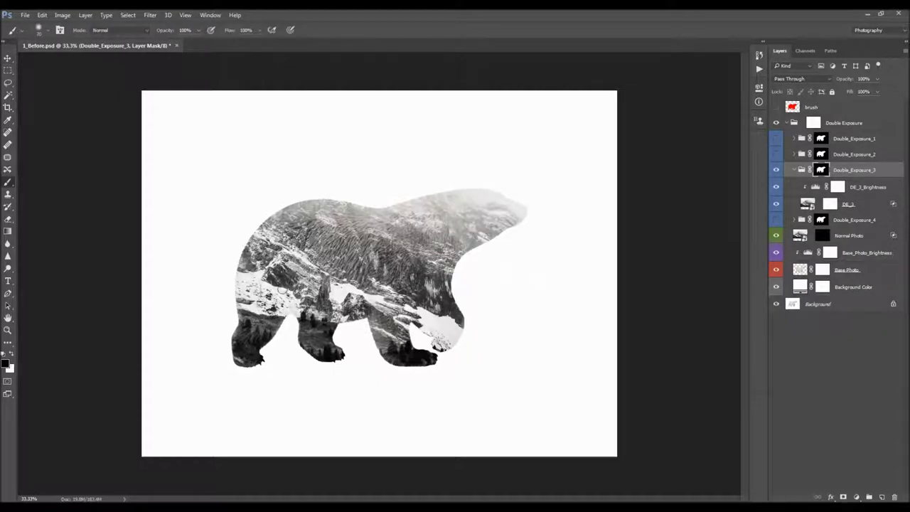
mouse_move(504, 209)
mouse_down()
mouse_move(472, 179)
mouse_move(487, 203)
mouse_move(491, 237)
mouse_move(492, 206)
mouse_move(462, 157)
mouse_move(451, 163)
mouse_up()
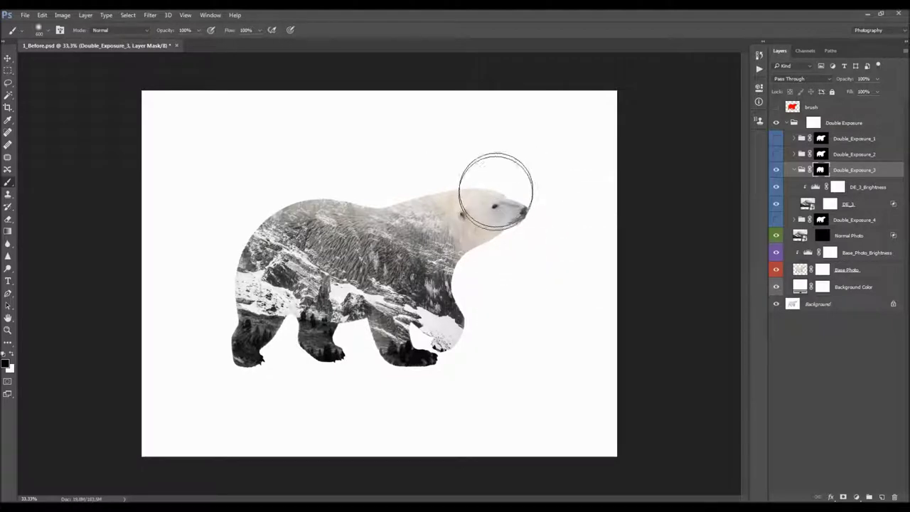
key(v)
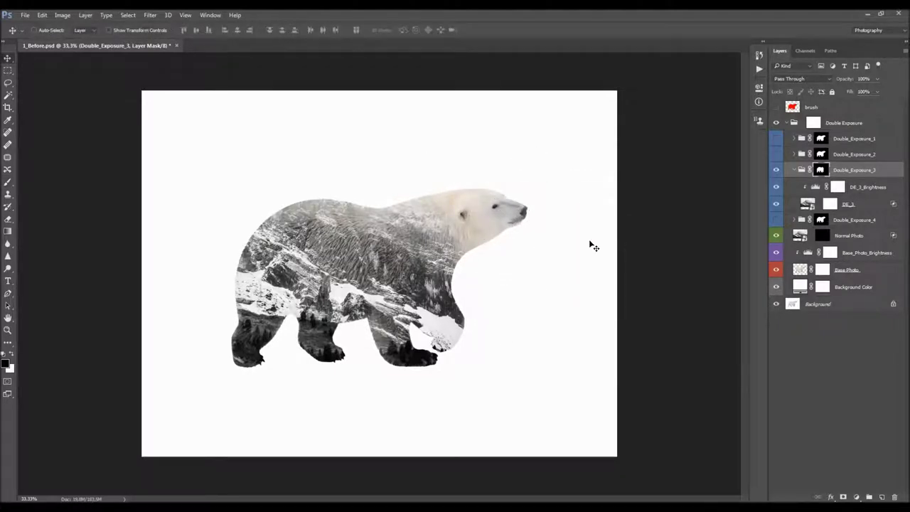
Scale the DE_3 mountain photo down to about 70% and move it over the bear so the peak lies on its body
click(807, 204)
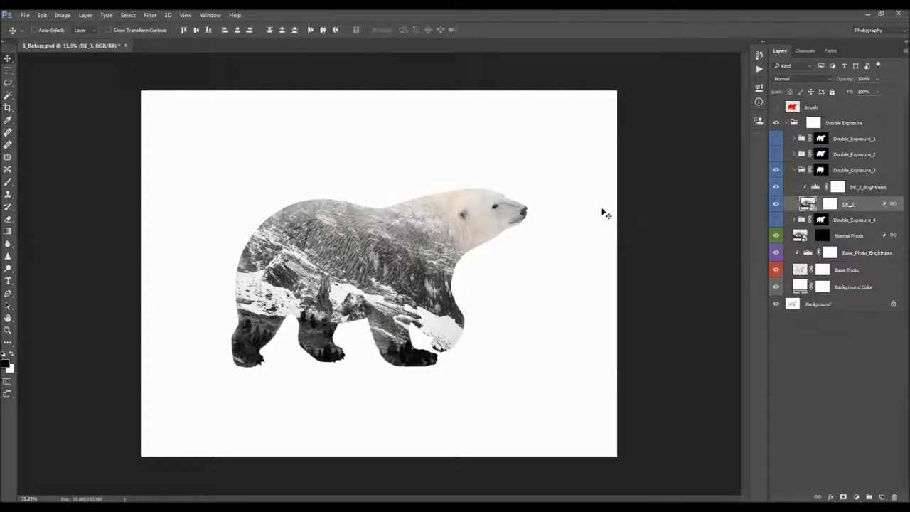
click(776, 205)
click(776, 204)
key(ctrl+t)
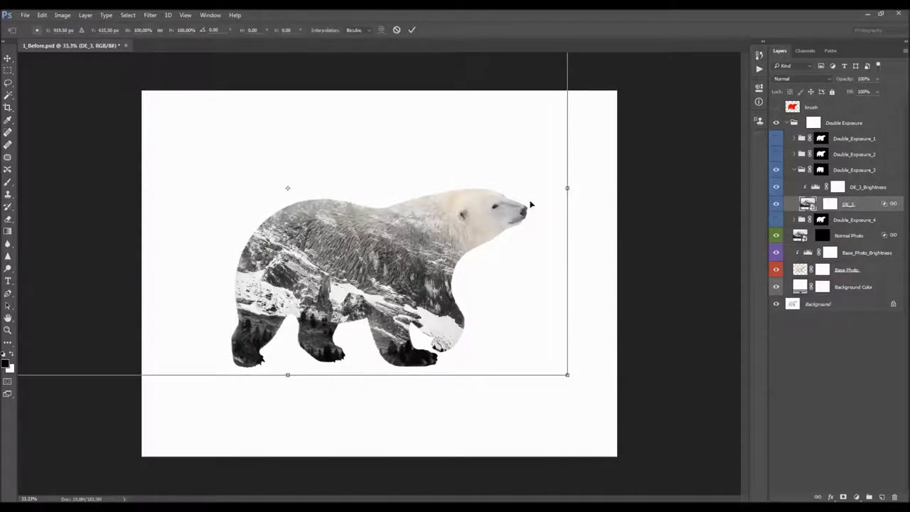
drag(567, 375, 418, 240)
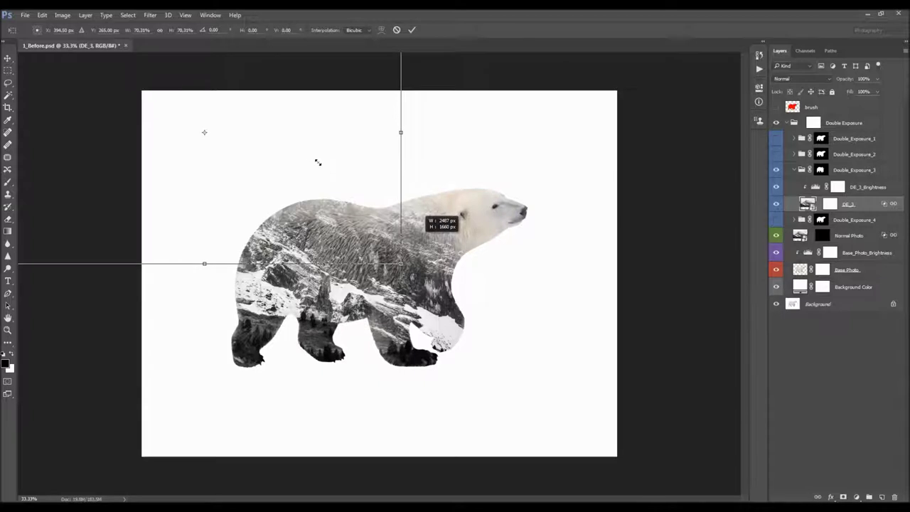
drag(310, 158, 442, 265)
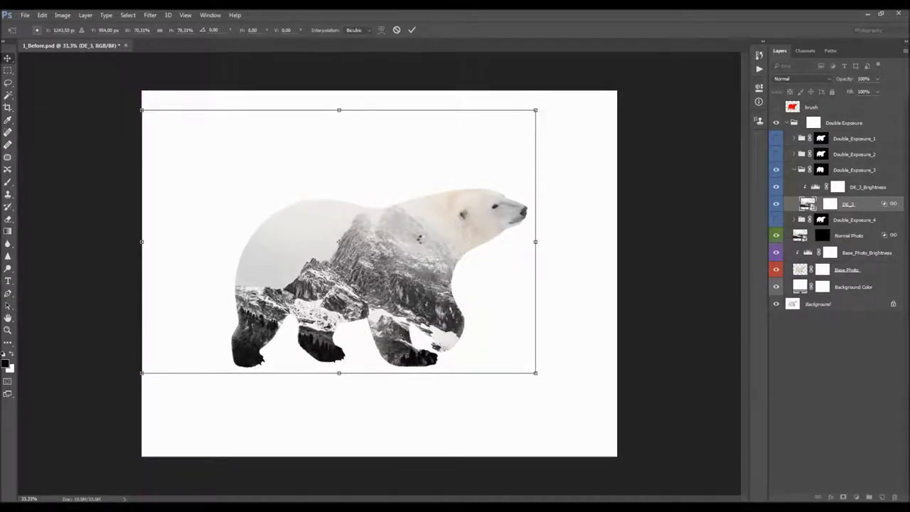
key(Return)
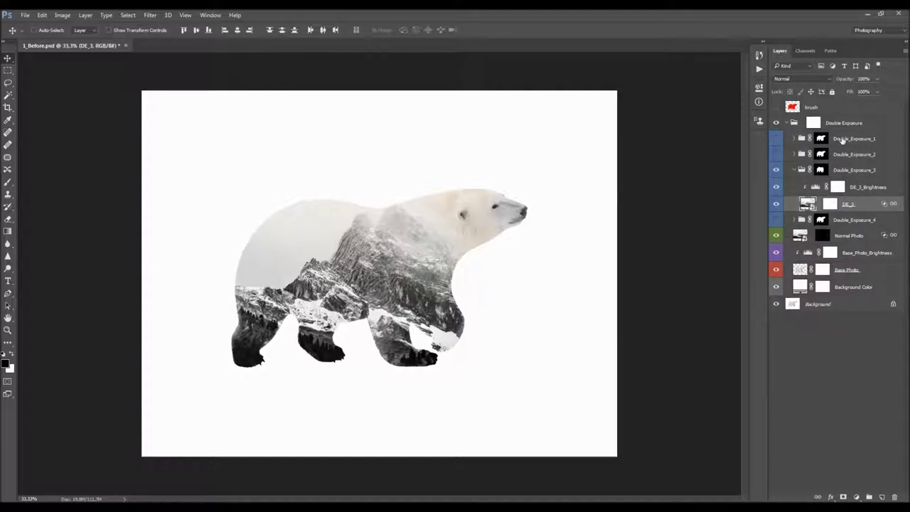
Shift the DE_3 photo slightly and enlarge it to about 109% so the mountain fills more of the bear's back
drag(406, 249, 414, 245)
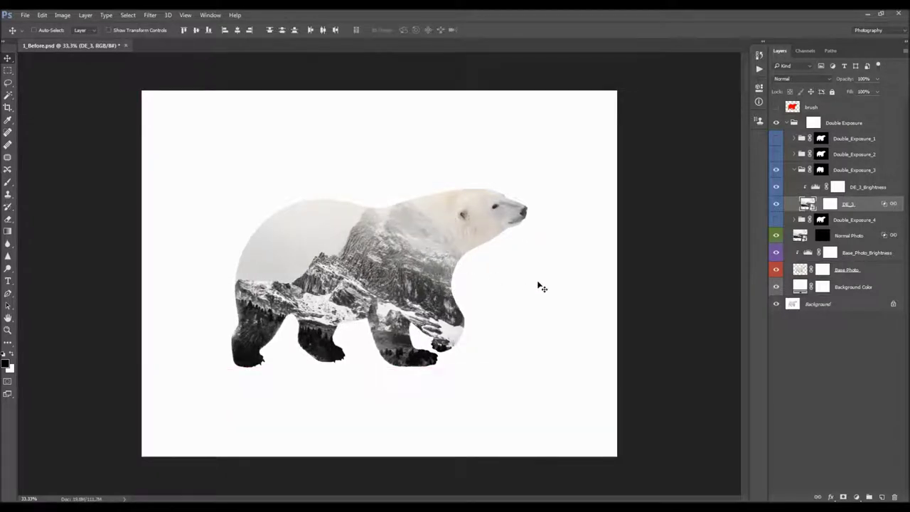
drag(438, 254, 397, 254)
key(ctrl+t)
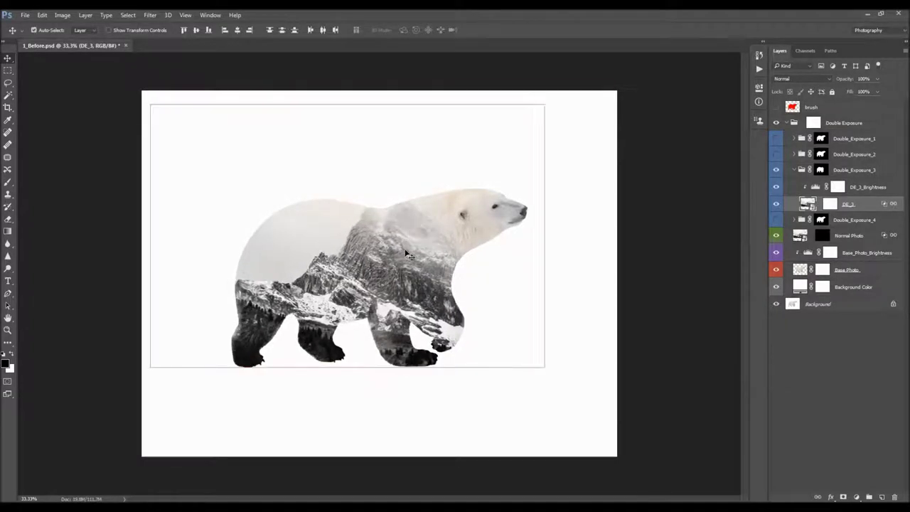
drag(150, 104, 115, 81)
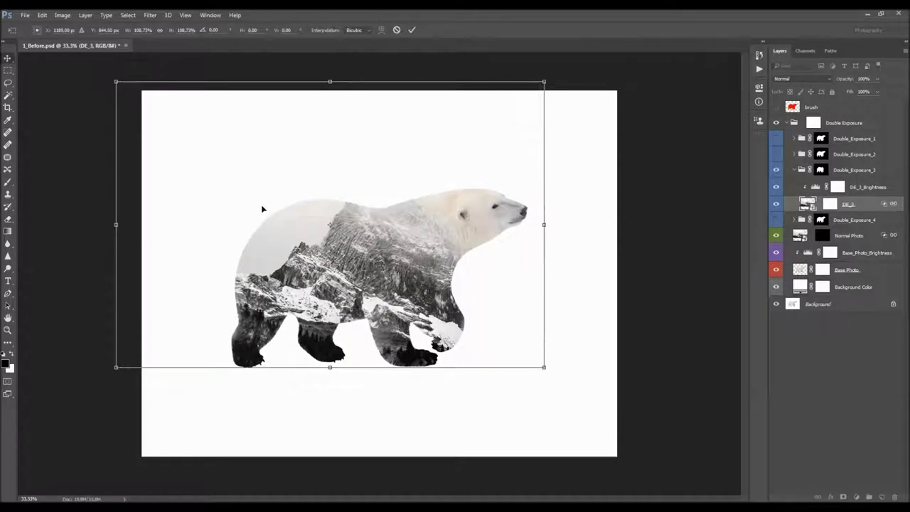
key(Return)
drag(413, 259, 417, 260)
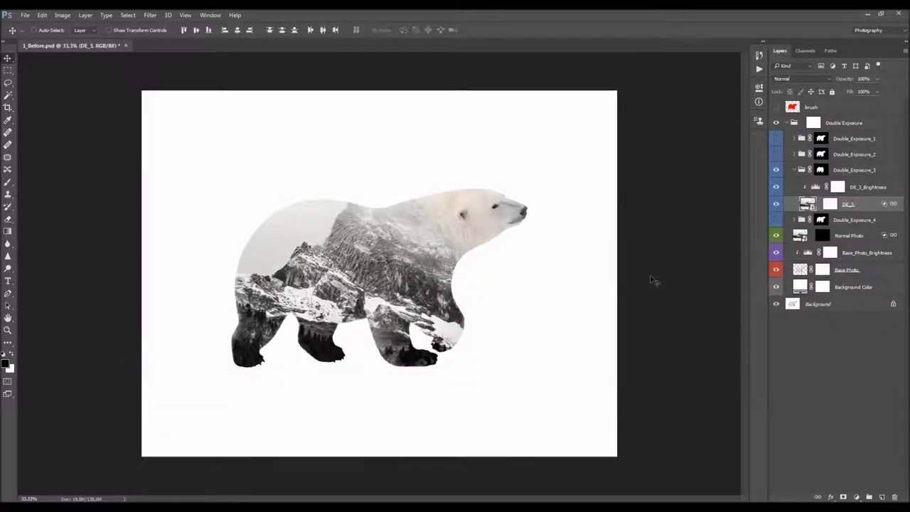
Refine the Double_Exposure_3 group mask around the bear's neck with a soft 600 px brush, using the brush layer's outline as a temporary selection
click(821, 170)
key(b)
key(x)
mouse_move(413, 171)
mouse_down()
mouse_move(460, 206)
mouse_move(502, 271)
mouse_move(528, 250)
mouse_move(514, 331)
mouse_move(438, 366)
mouse_move(463, 363)
mouse_up()
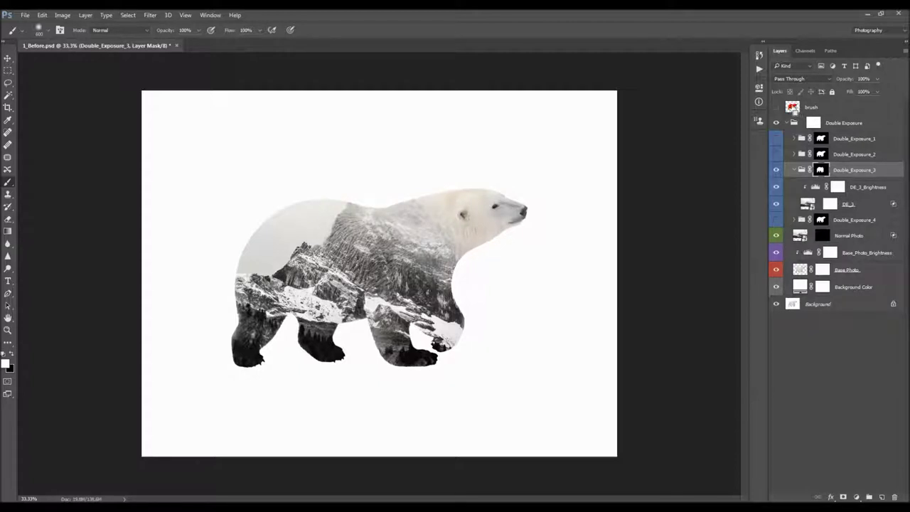
ctrl+click(793, 108)
mouse_move(463, 183)
mouse_down()
mouse_move(416, 221)
mouse_move(407, 213)
mouse_move(406, 197)
mouse_move(422, 187)
mouse_move(406, 209)
mouse_move(460, 281)
mouse_move(509, 231)
mouse_move(487, 197)
mouse_move(509, 244)
mouse_move(418, 200)
mouse_move(417, 180)
mouse_move(413, 192)
mouse_move(399, 190)
mouse_move(435, 260)
mouse_up()
key(x)
key(x)
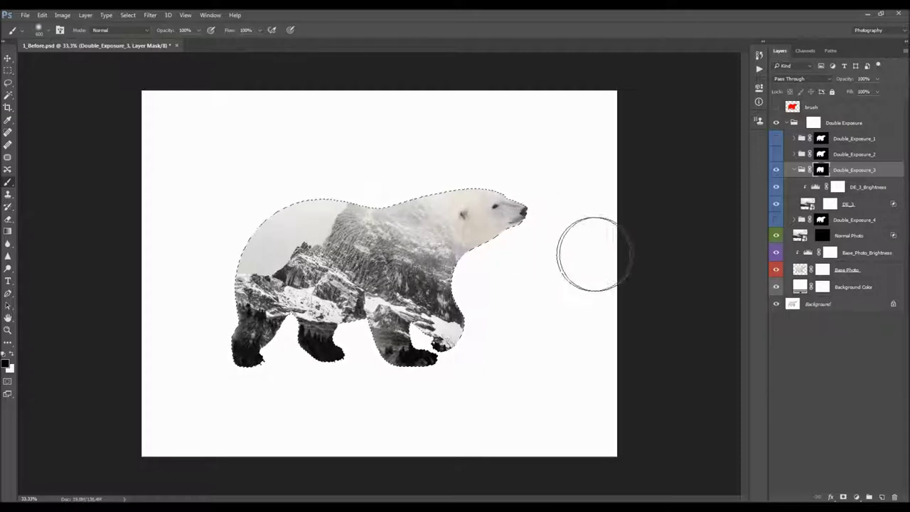
key(ctrl+d)
key(v)
key(ctrl+minus)
key(ctrl+plus)
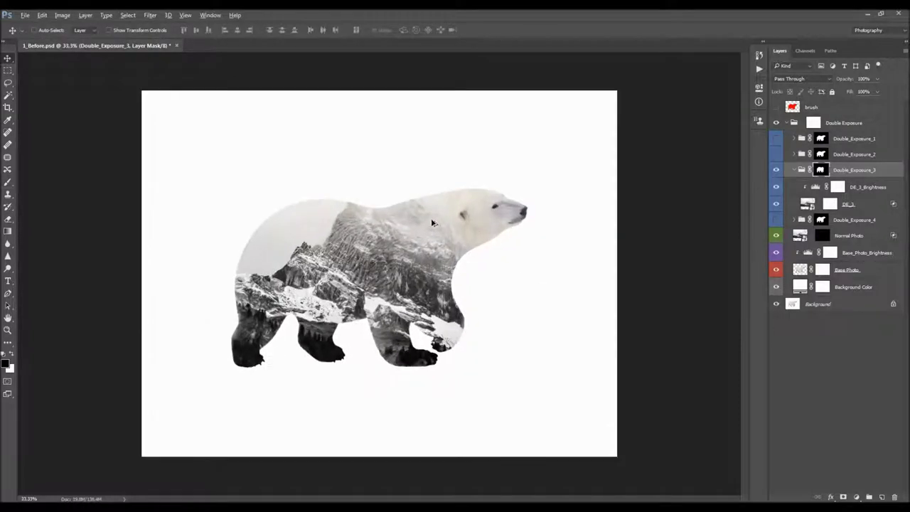
Inspect the Normal Photo layer by temporarily disabling its mask and switching its visibility off and on
click(846, 236)
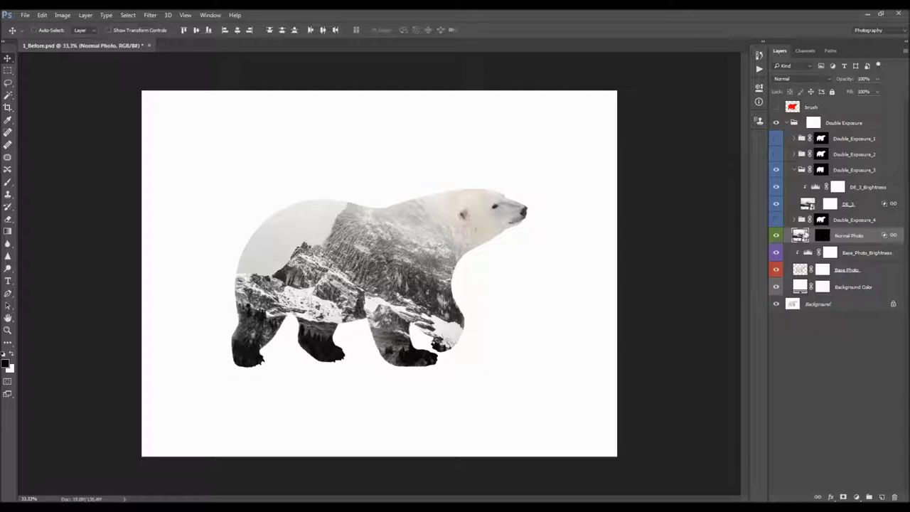
click(777, 235)
click(777, 236)
click(822, 236)
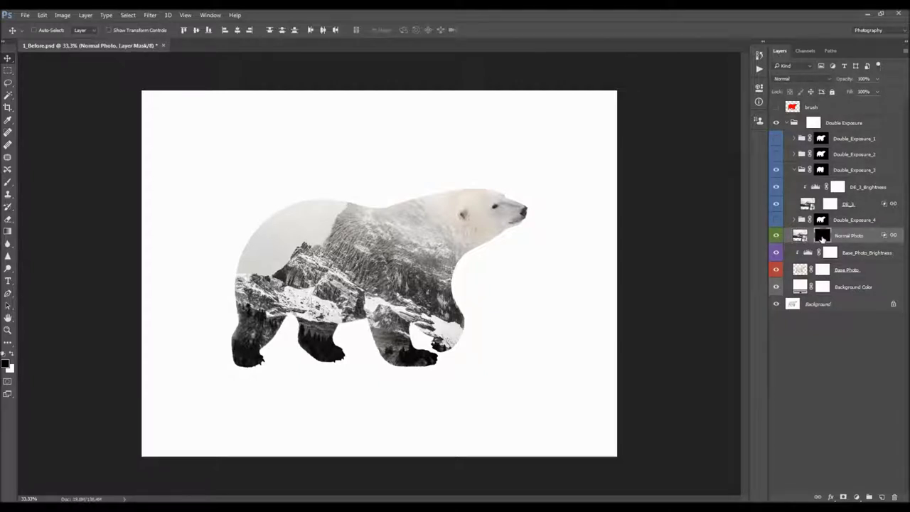
shift+click(822, 238)
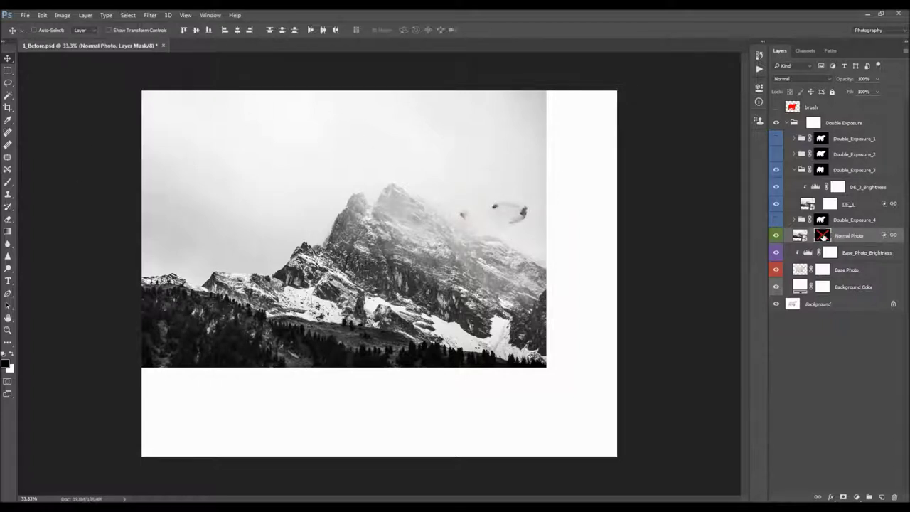
click(776, 235)
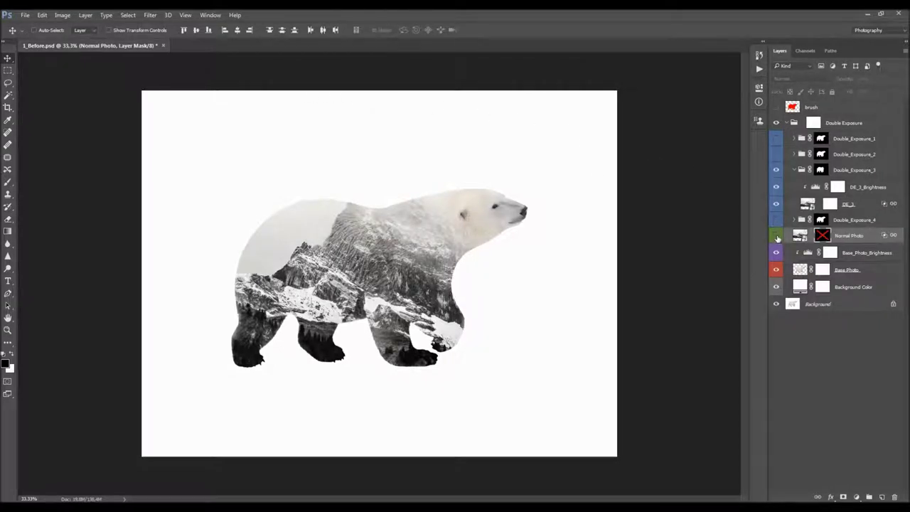
click(776, 236)
Check what the Base Photo layer contributes by hiding it and showing it again
click(860, 256)
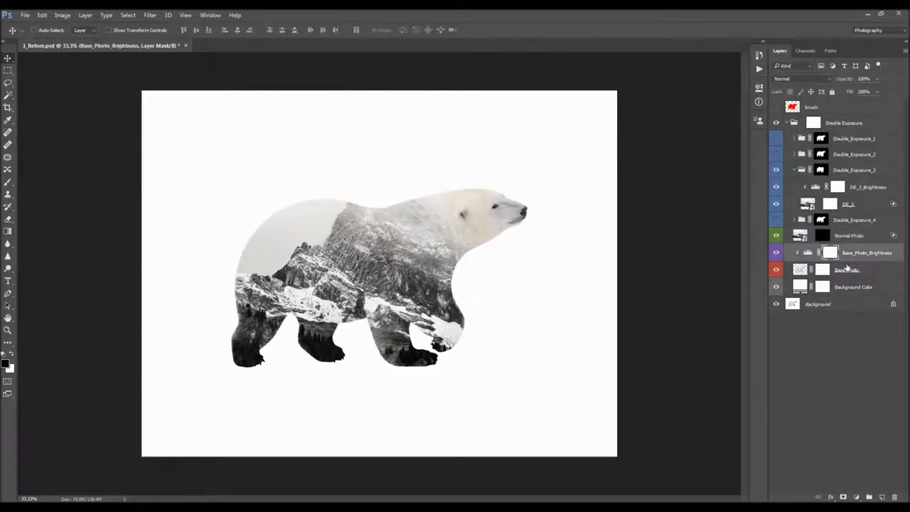
click(850, 271)
click(776, 270)
click(775, 270)
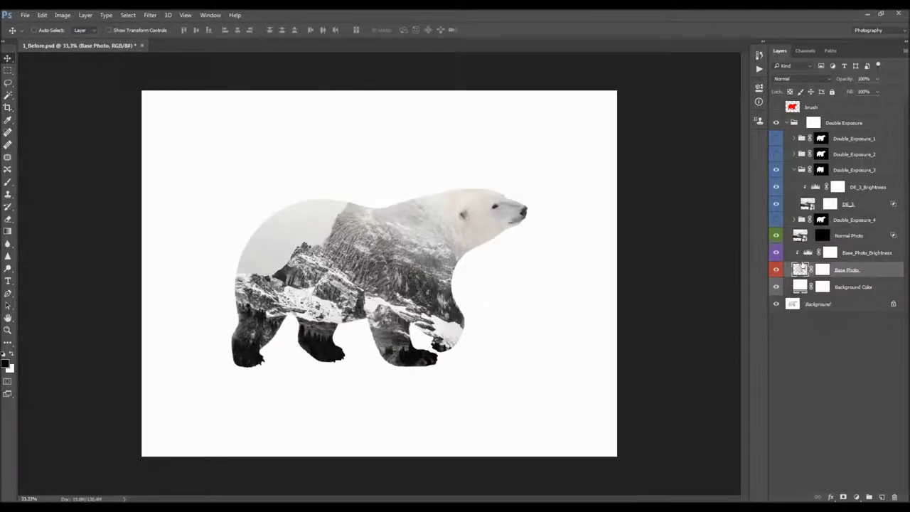
Try darker midtones and a lower white input on the Base_Photo_Brightness levels, then reset them to default
click(858, 257)
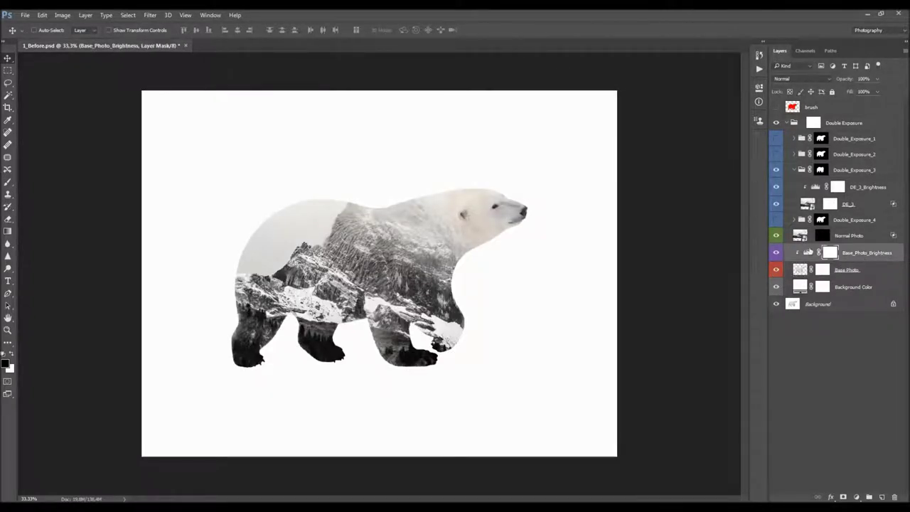
double_click(806, 253)
drag(697, 184, 692, 186)
click(703, 254)
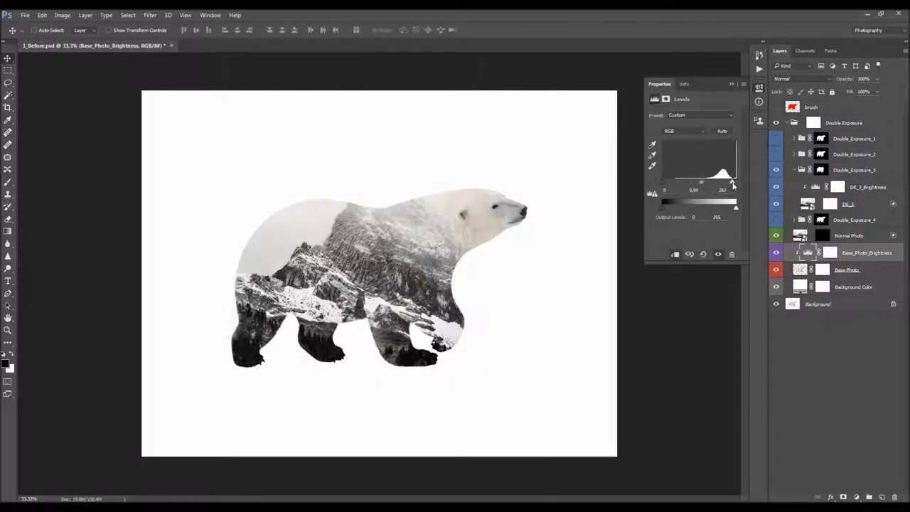
click(732, 85)
Try darker tints on the Background Color fill layer and return it to white (ffffff)
click(800, 269)
double_click(800, 287)
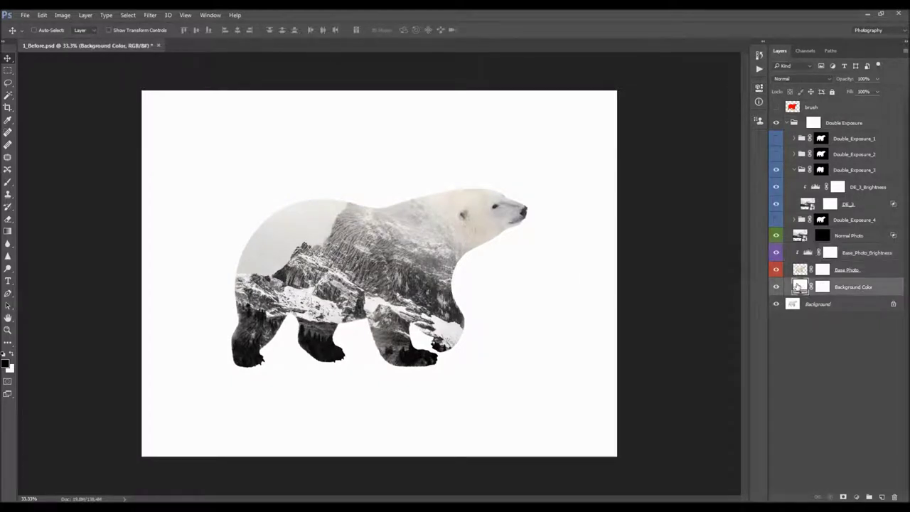
click(291, 147)
drag(391, 118, 602, 125)
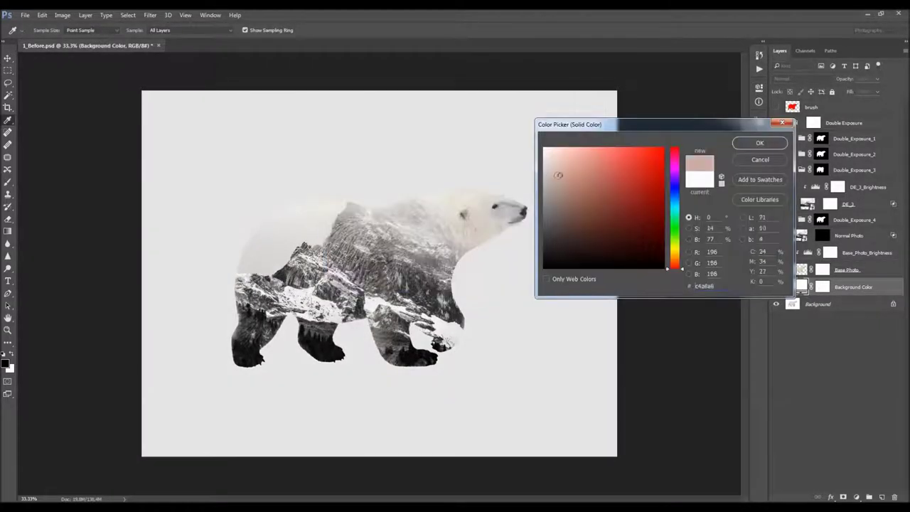
mouse_move(549, 203)
mouse_down()
mouse_move(557, 219)
mouse_move(637, 182)
mouse_move(516, 126)
mouse_up()
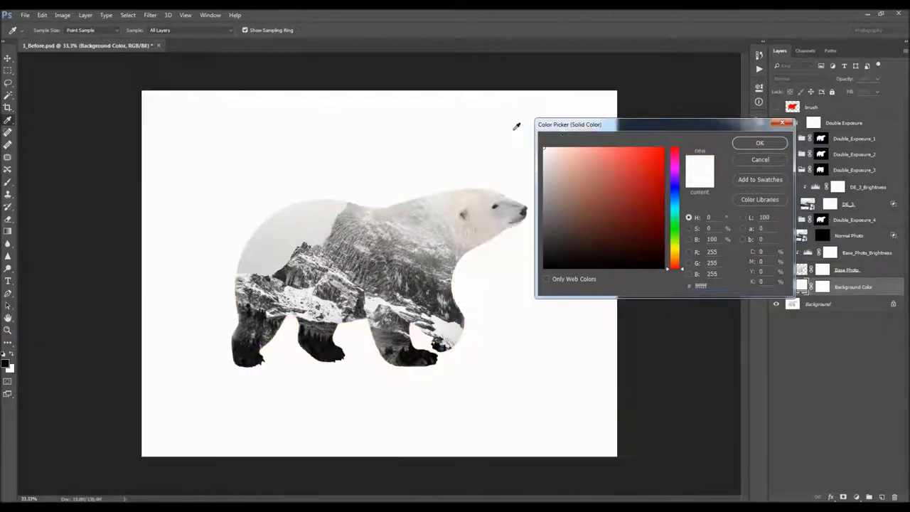
click(760, 143)
Collapse the Double Exposure layer group and run the Reduce Noise retouch action above it
click(789, 123)
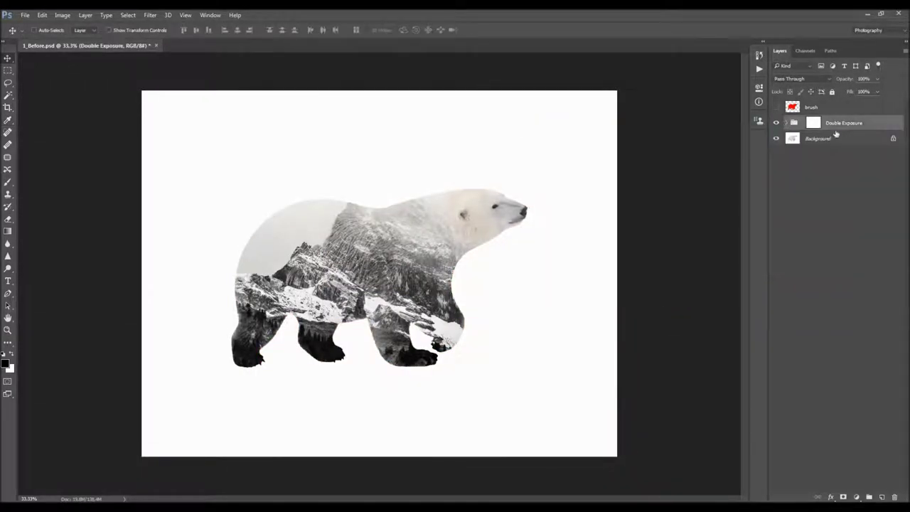
click(760, 69)
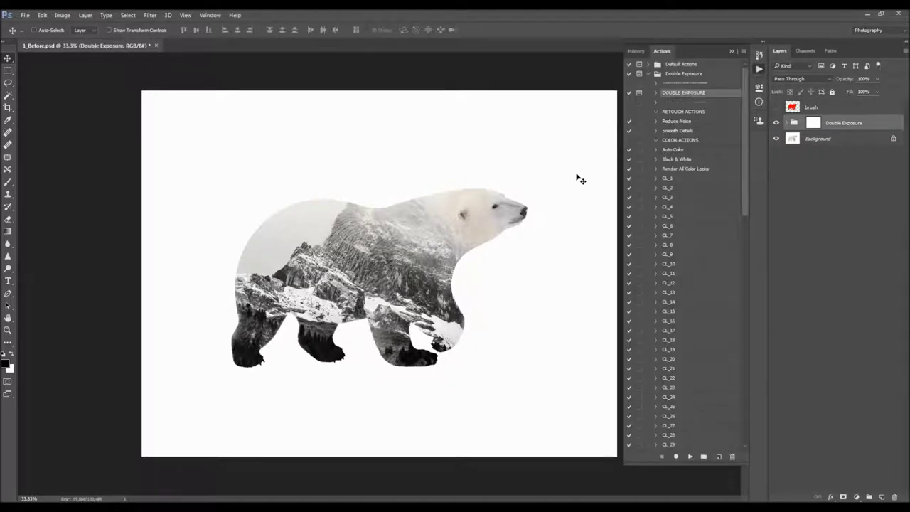
scroll(676, 159, down, 3)
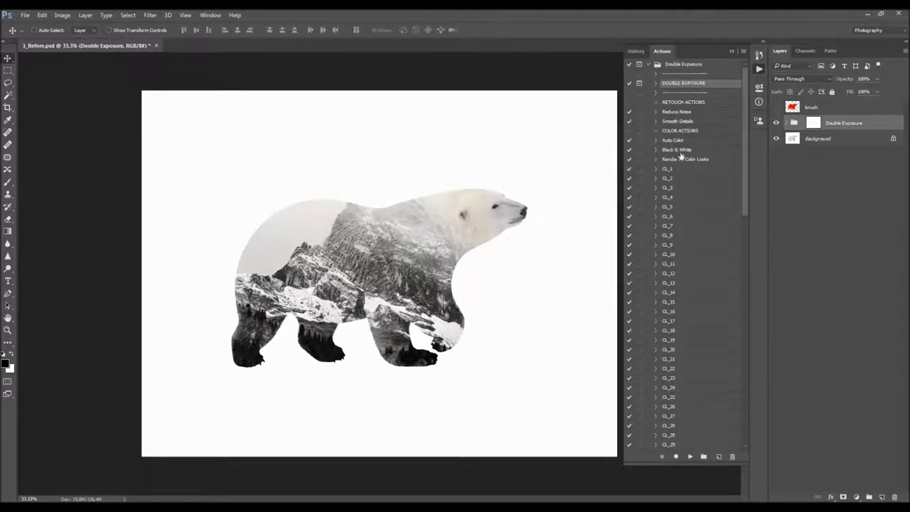
scroll(697, 187, up, 2)
scroll(696, 184, up, 1)
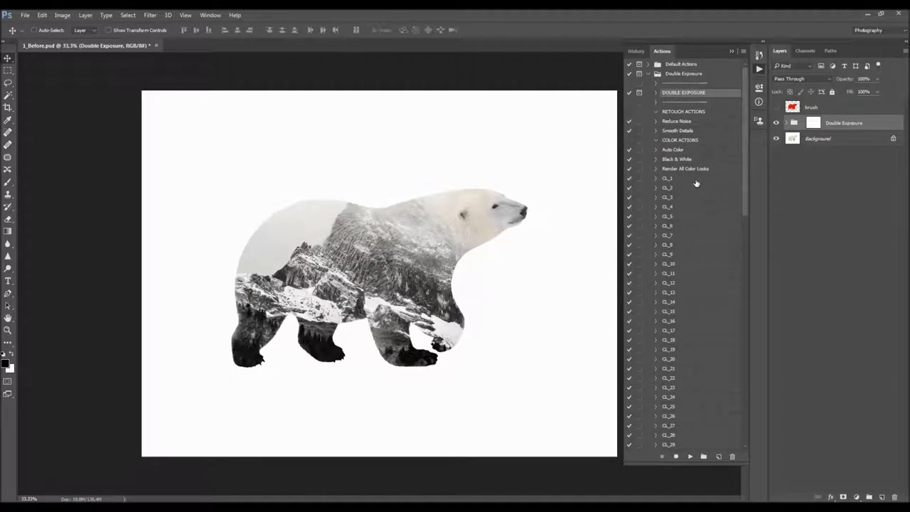
click(687, 121)
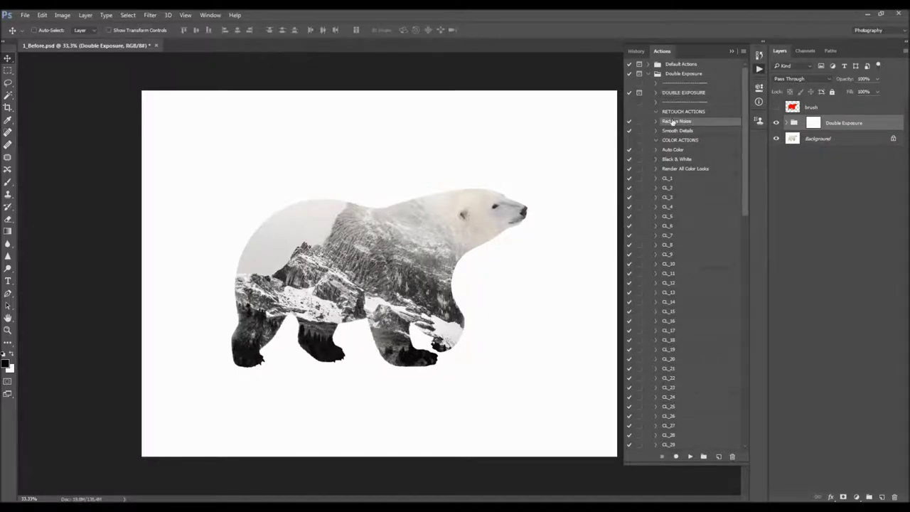
click(690, 456)
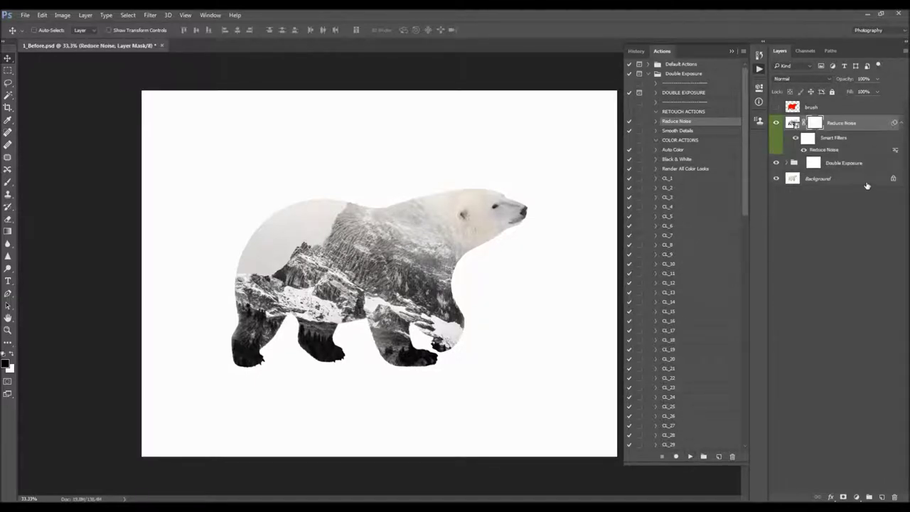
Compare the Reduce Noise layer on and off, then increase its smart filter's Preserve Details while previewing the bear's head
click(776, 123)
click(778, 124)
double_click(825, 151)
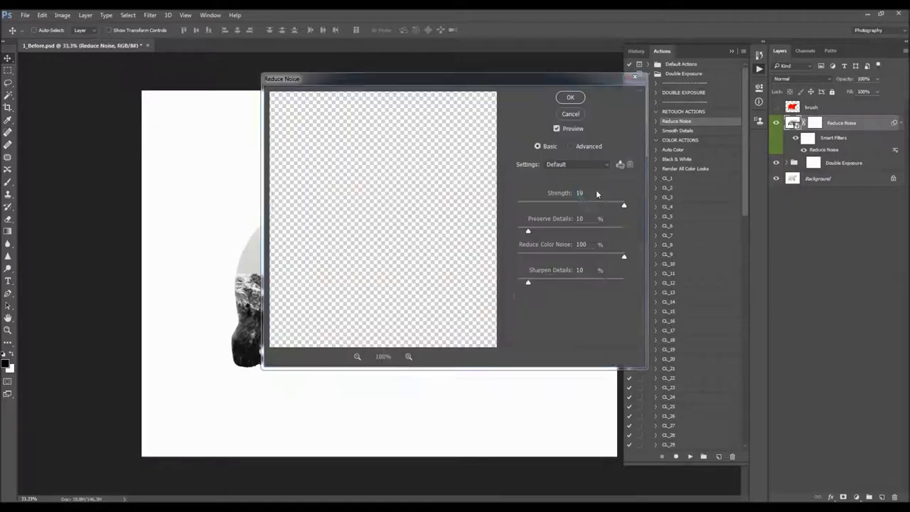
drag(392, 158, 406, 239)
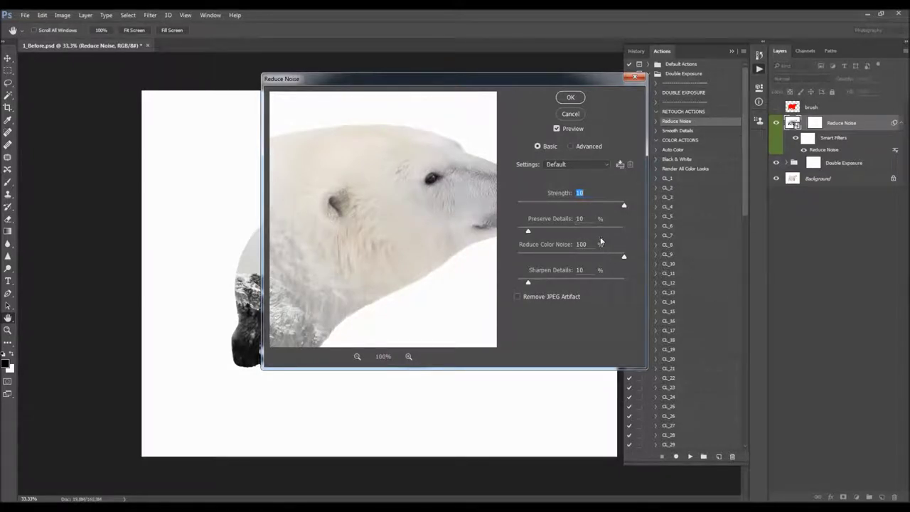
drag(535, 231, 549, 232)
mouse_move(421, 232)
mouse_down()
mouse_move(443, 238)
mouse_move(442, 250)
mouse_move(434, 230)
mouse_up()
click(571, 98)
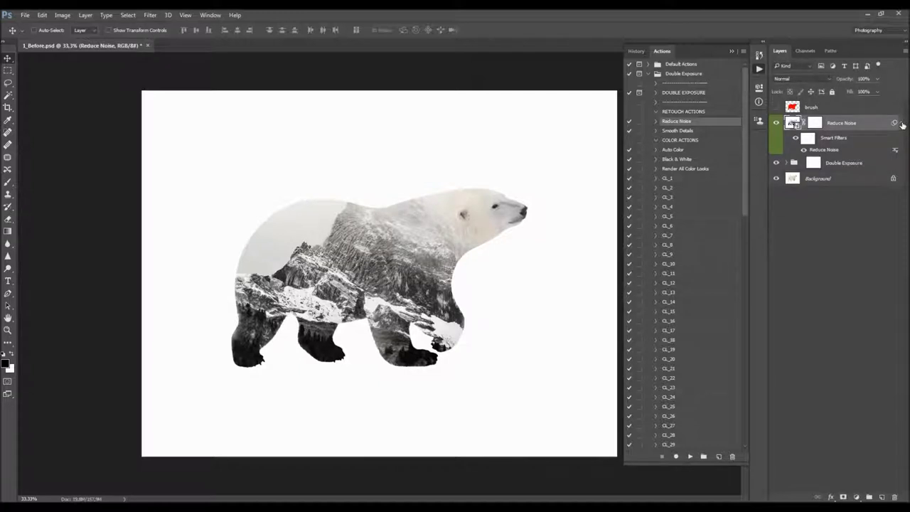
Collapse the Reduce Noise layer's filter list and run the Black & White color action
click(901, 124)
scroll(709, 107, down, 1)
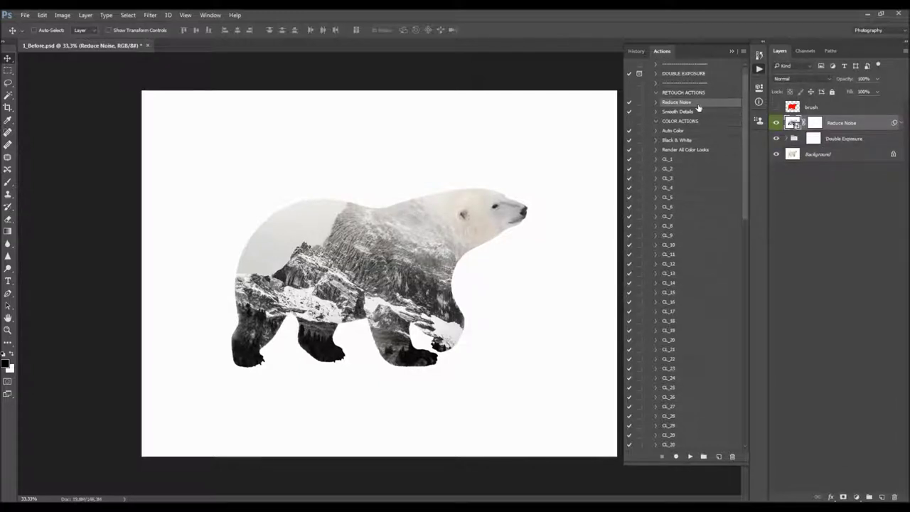
click(696, 143)
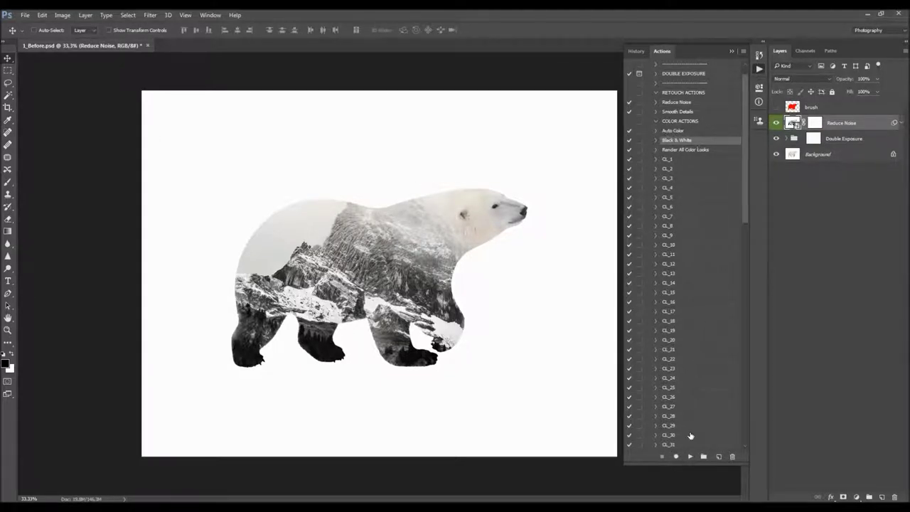
click(690, 456)
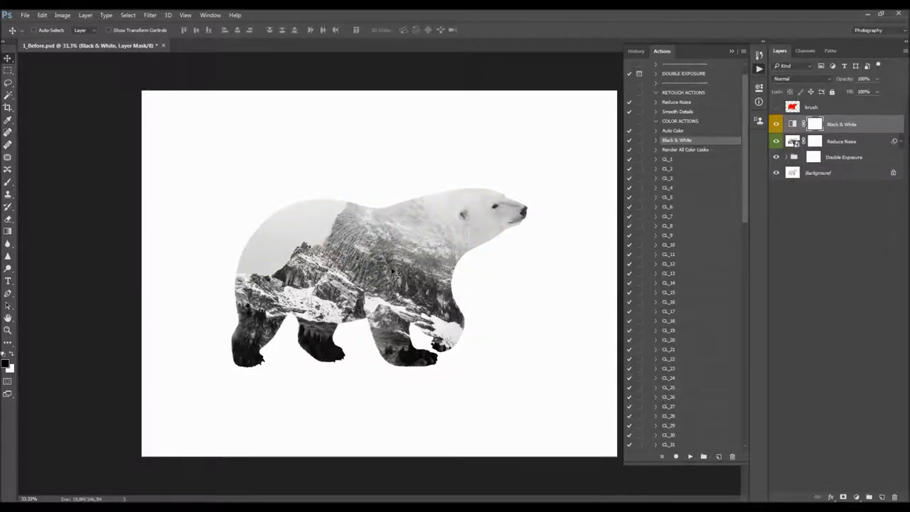
Browse the available color looks and run the CL_10 color action above the Black & White layer
scroll(690, 209, down, 5)
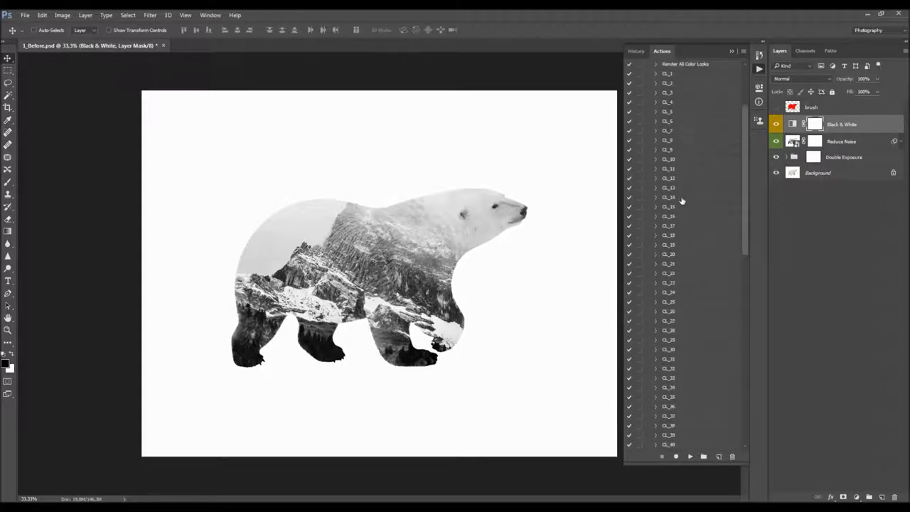
click(681, 199)
scroll(682, 281, down, 15)
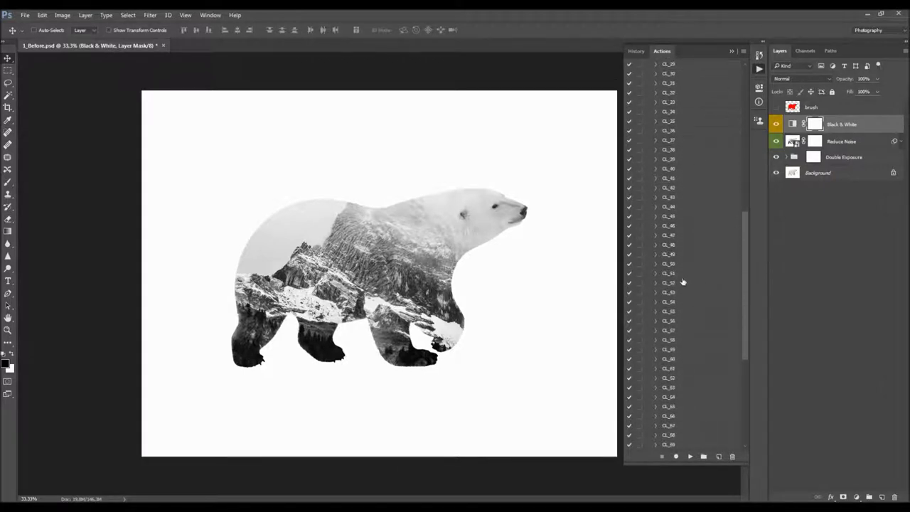
scroll(687, 291, up, 18)
scroll(680, 120, up, 3)
click(686, 84)
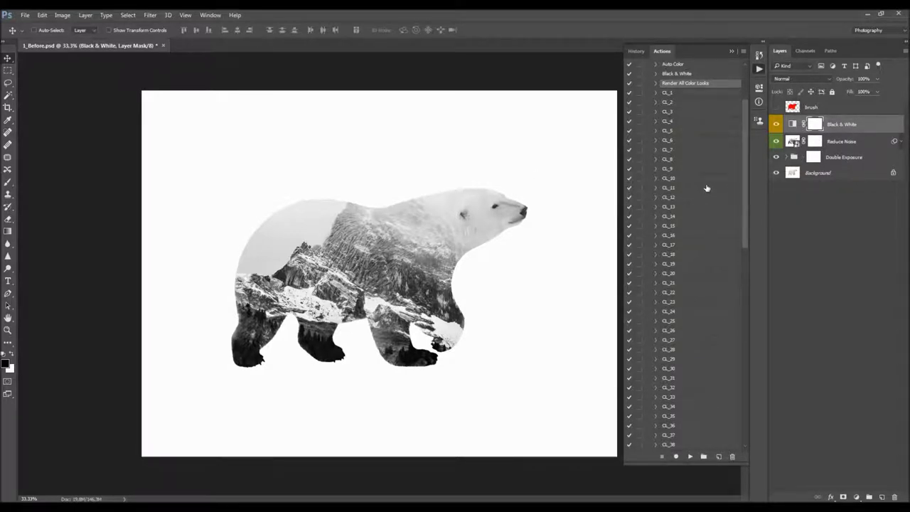
click(680, 179)
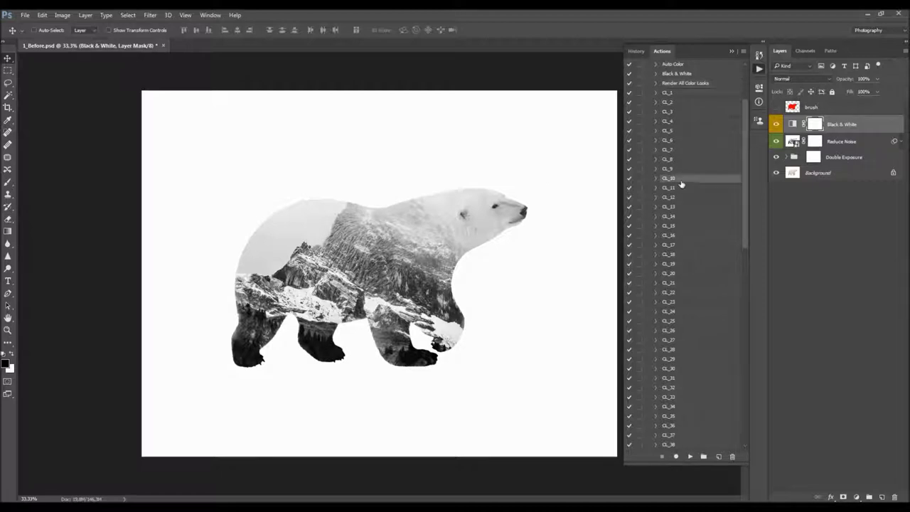
click(690, 456)
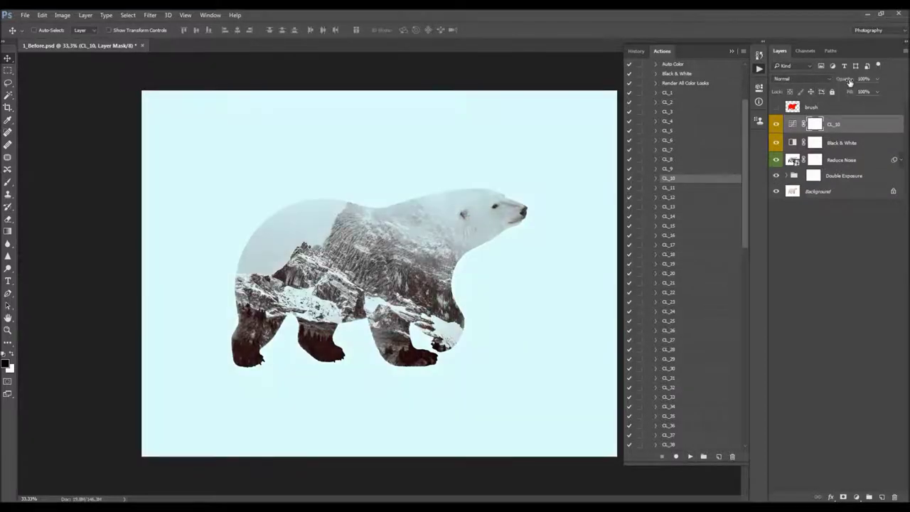
Try different opacities for the CL_10 layer and set it to 25%
click(861, 78)
text(100)
key(Return)
drag(847, 83, 638, 84)
key(ctrl+z)
click(879, 79)
drag(879, 91, 836, 91)
drag(891, 98, 836, 91)
key(1)
key(2)
key(5)
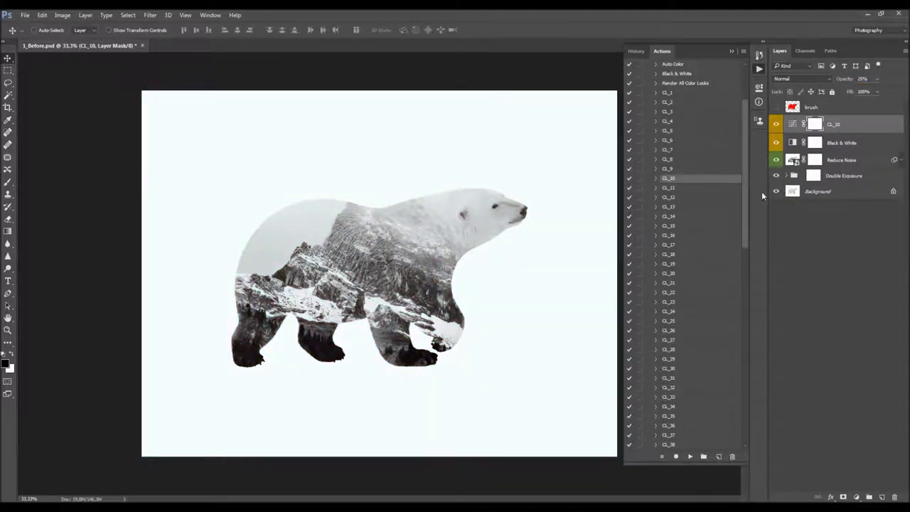
Run the CL_24 color action and lower the new layer's opacity to 23%
scroll(700, 187, down, 3)
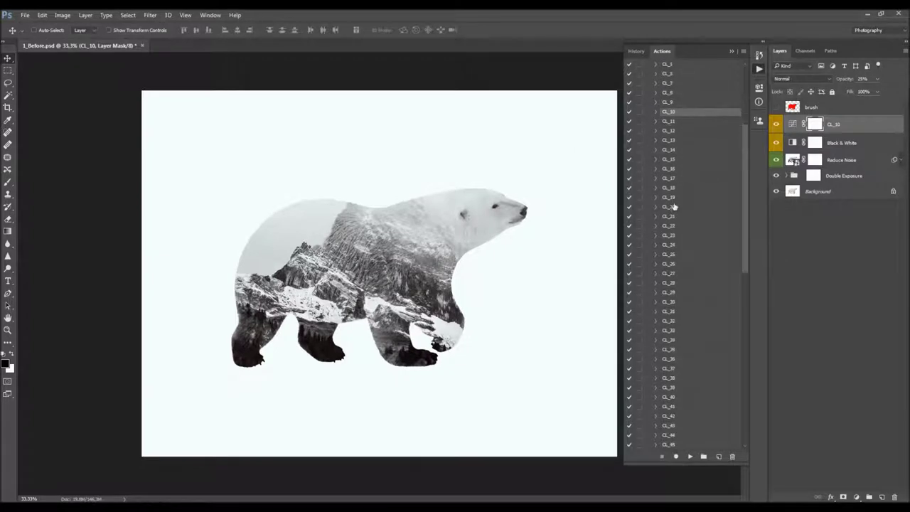
click(677, 246)
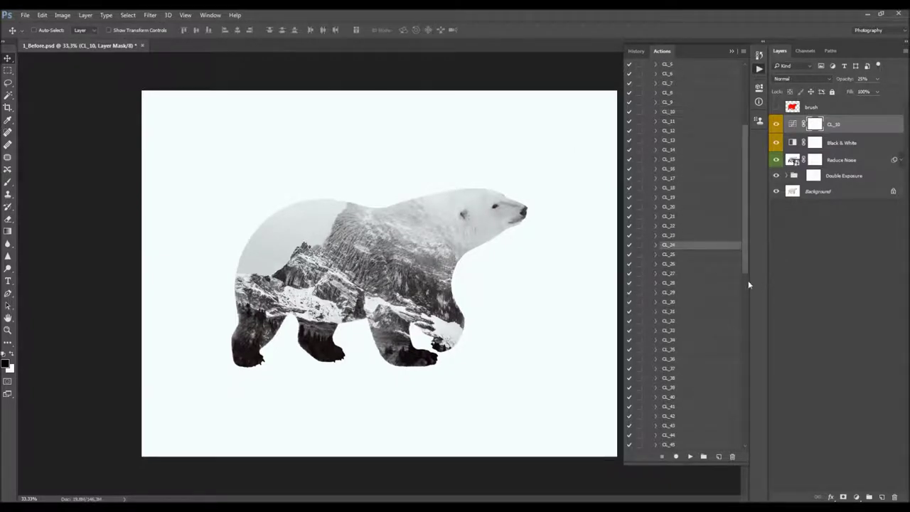
scroll(745, 277, down, 1)
click(690, 456)
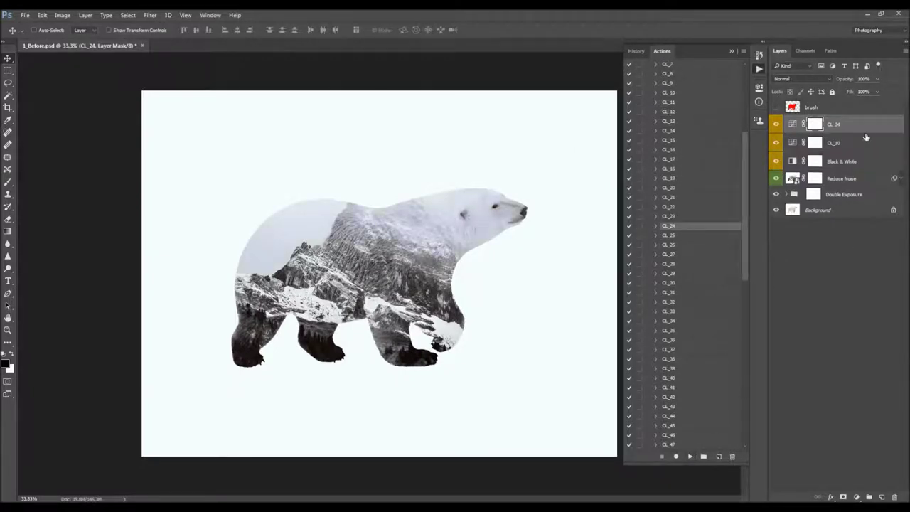
drag(843, 74, 597, 135)
Run the Boost Highlights lighting action and compare its layer on and off
scroll(700, 214, down, 10)
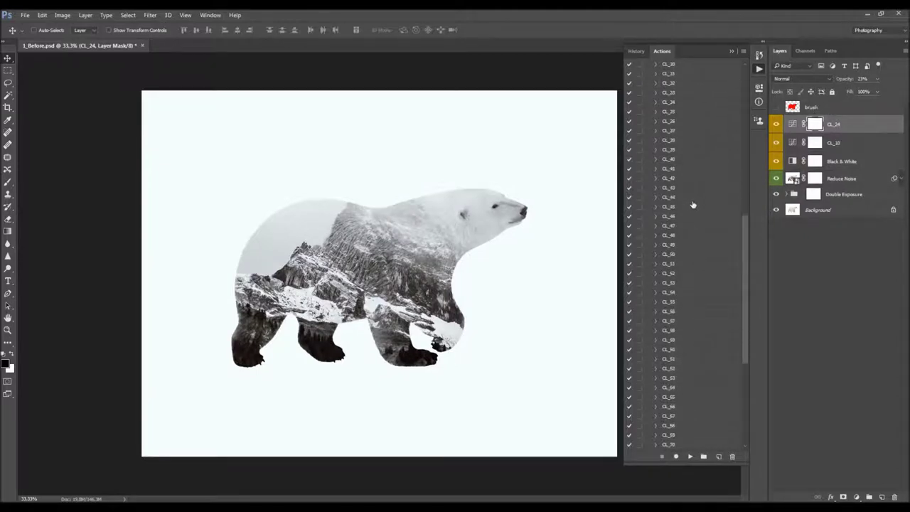
scroll(701, 240, down, 2)
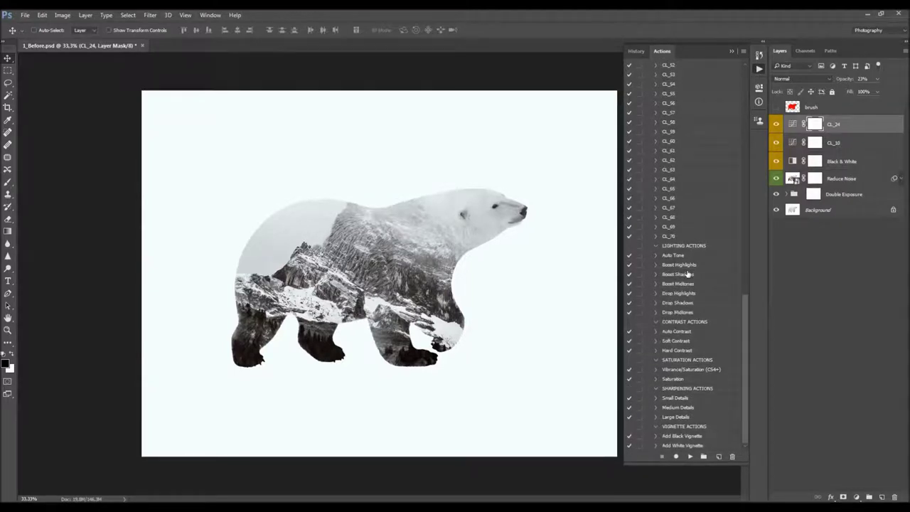
click(677, 266)
click(690, 456)
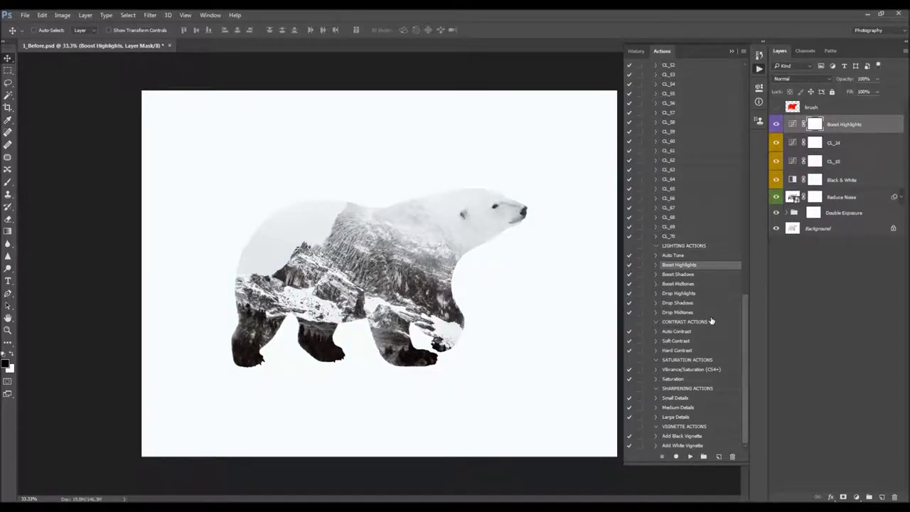
click(776, 124)
click(776, 125)
Run the Drop Highlights lighting action twice, comparing the first layer on and off and lowering the second layer's opacity to 21%
click(680, 294)
click(690, 456)
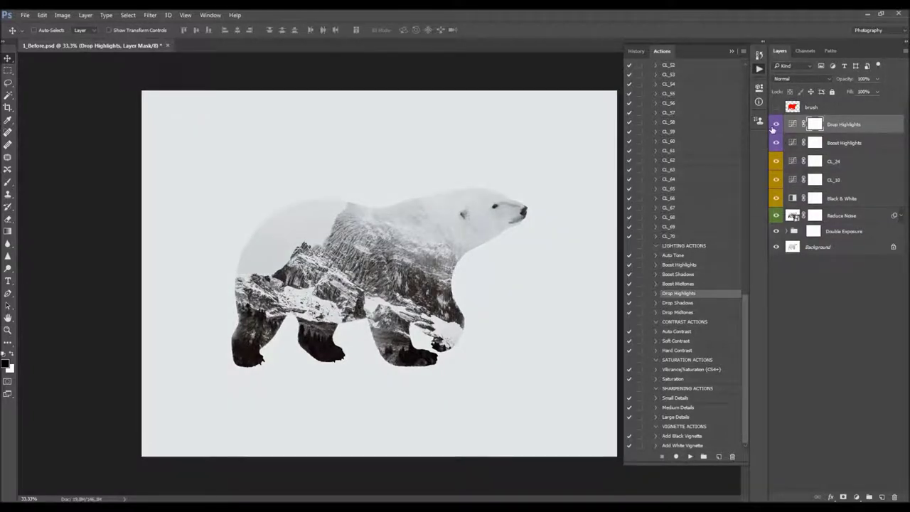
click(776, 125)
click(776, 125)
click(776, 125)
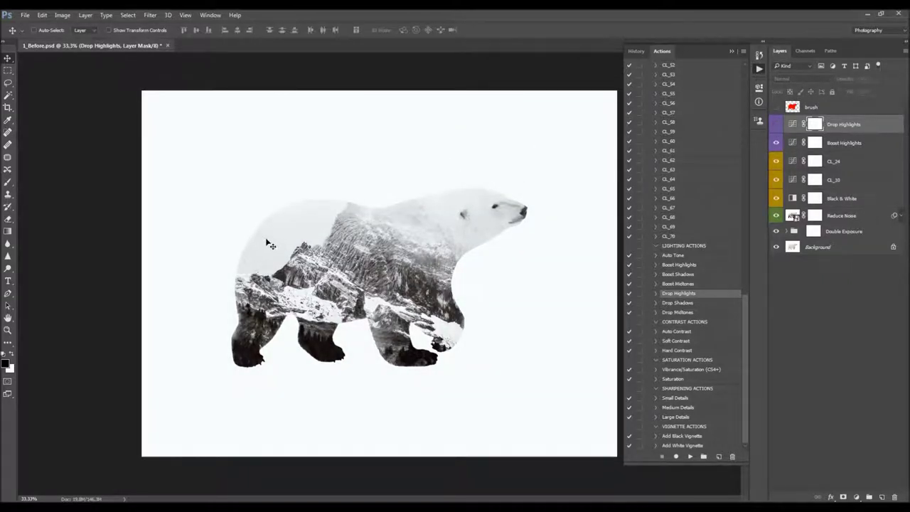
click(777, 126)
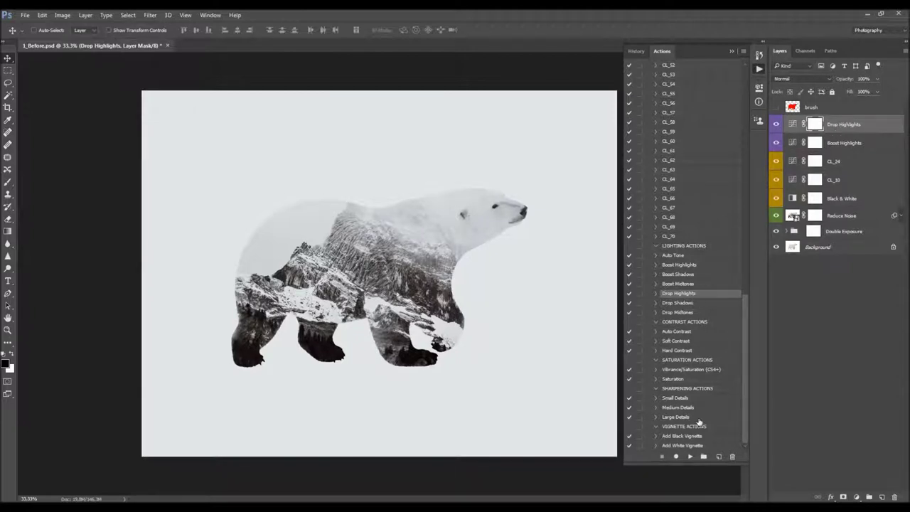
click(690, 457)
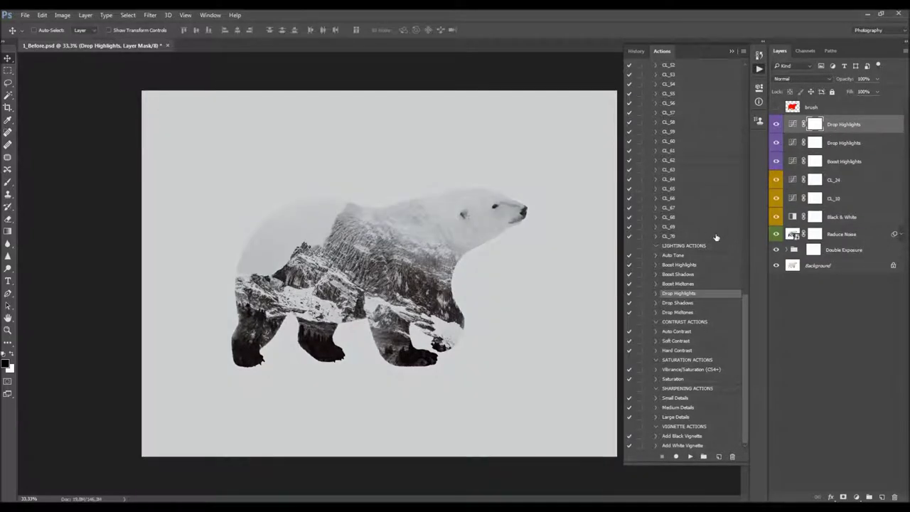
drag(844, 79, 542, 101)
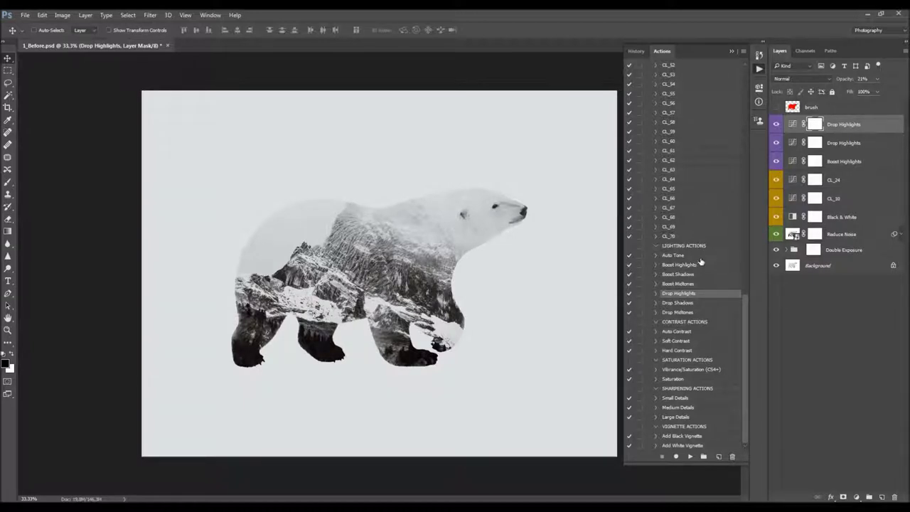
Run the Soft Contrast action, lower its layer's opacity to 34% and check its effect
click(696, 342)
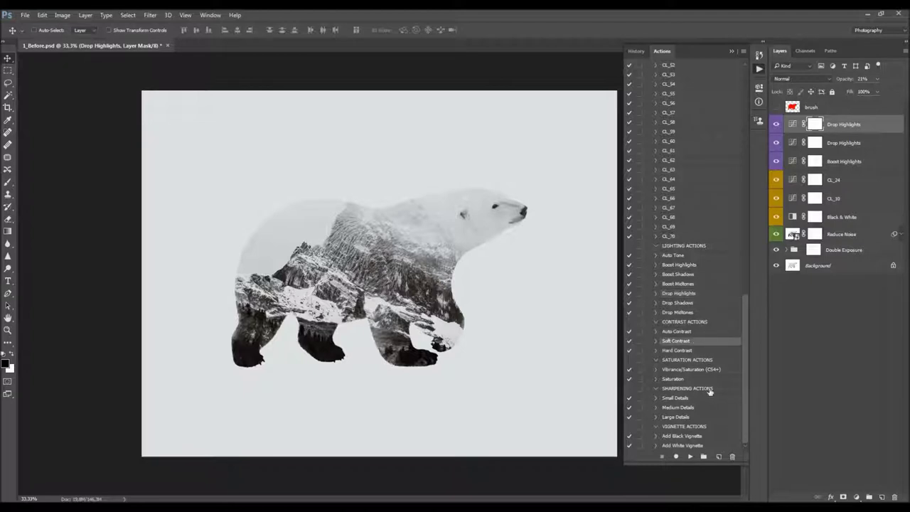
click(689, 456)
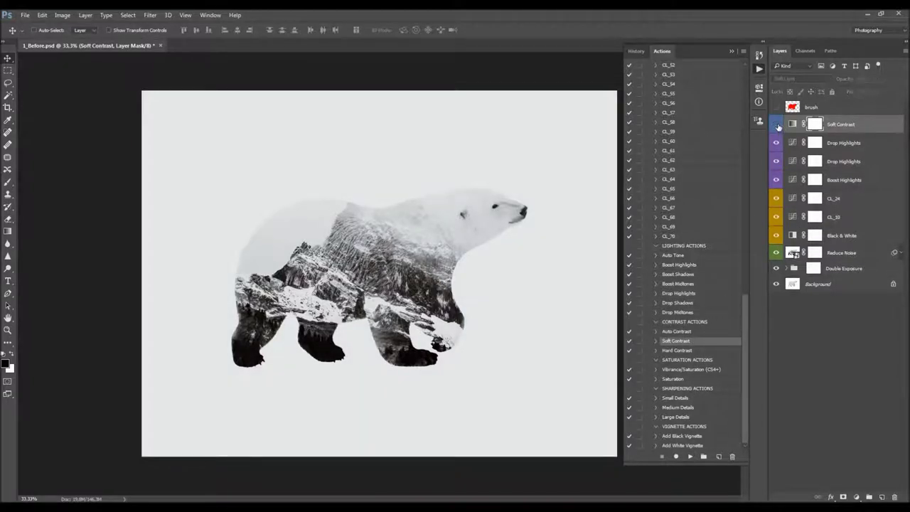
drag(846, 79, 720, 84)
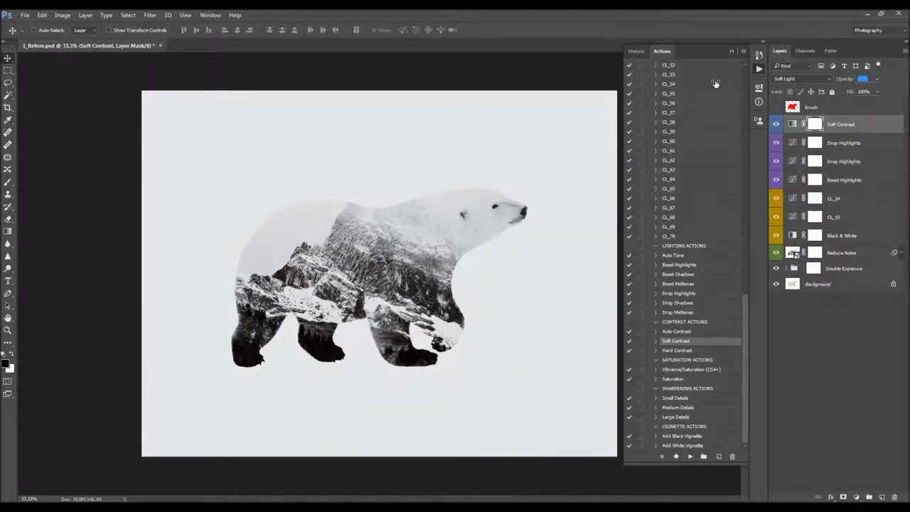
click(776, 125)
Run the Drop Shadows lighting action, followed by the Vibrance/Saturation (CS4+) action
click(687, 304)
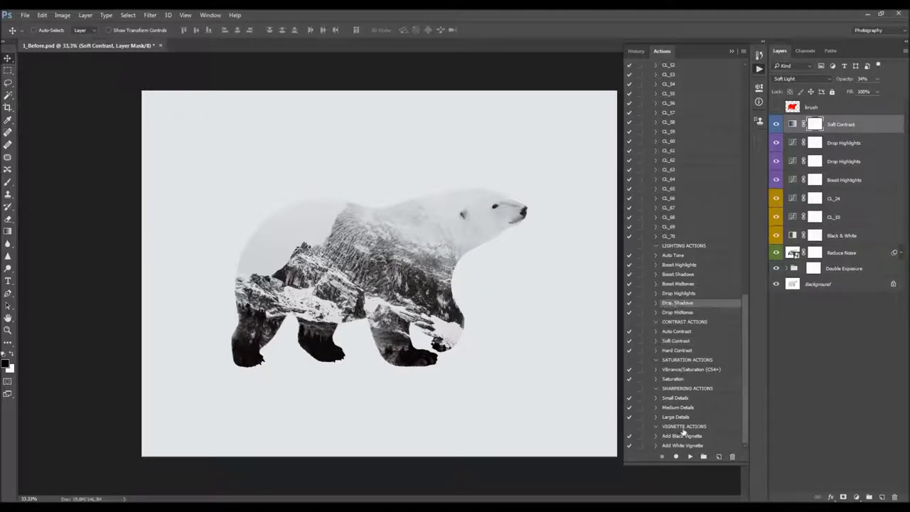
click(690, 456)
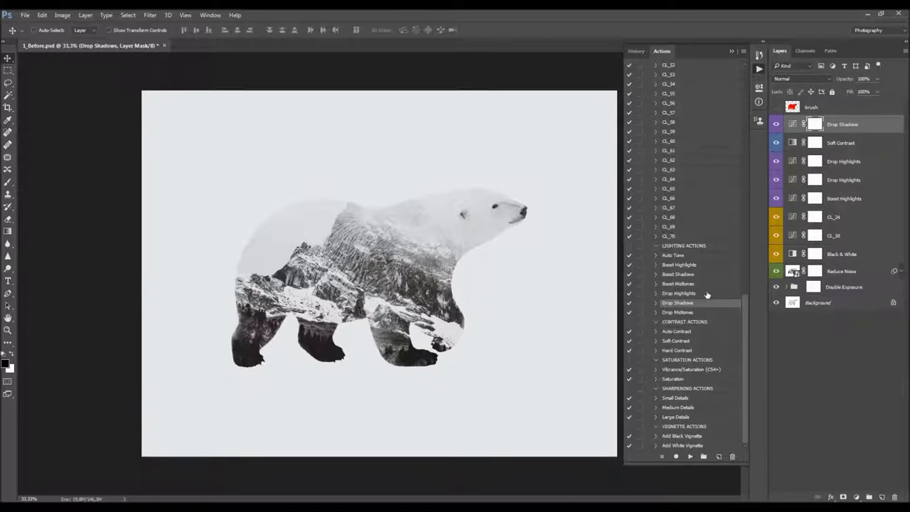
click(691, 371)
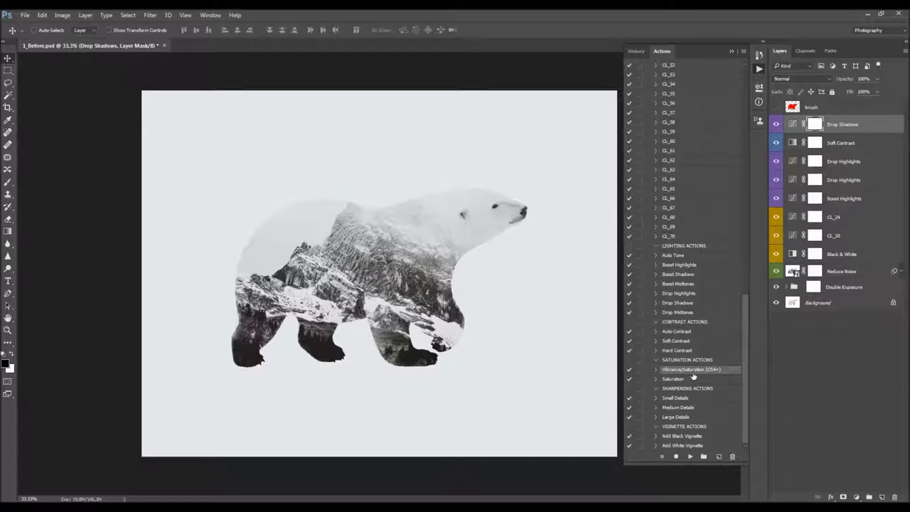
click(689, 456)
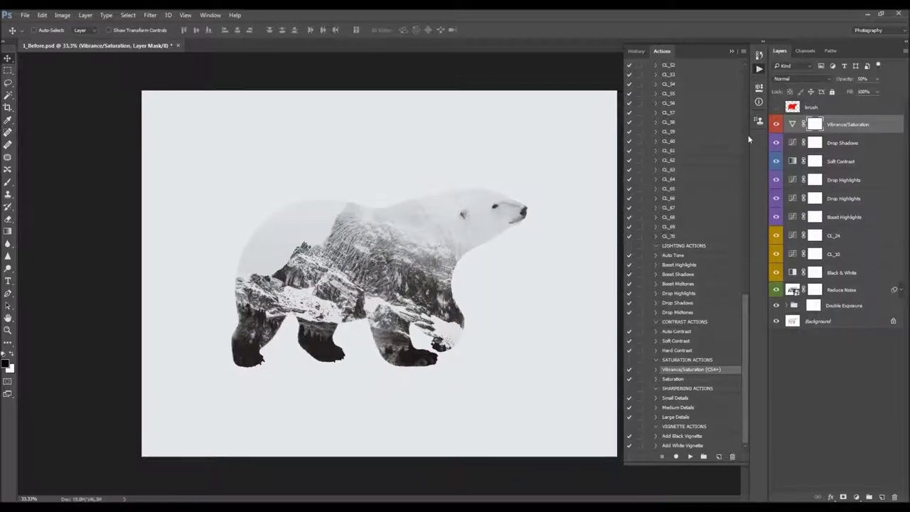
Compare the image with the Vibrance/Saturation layer on and off
click(775, 123)
click(775, 124)
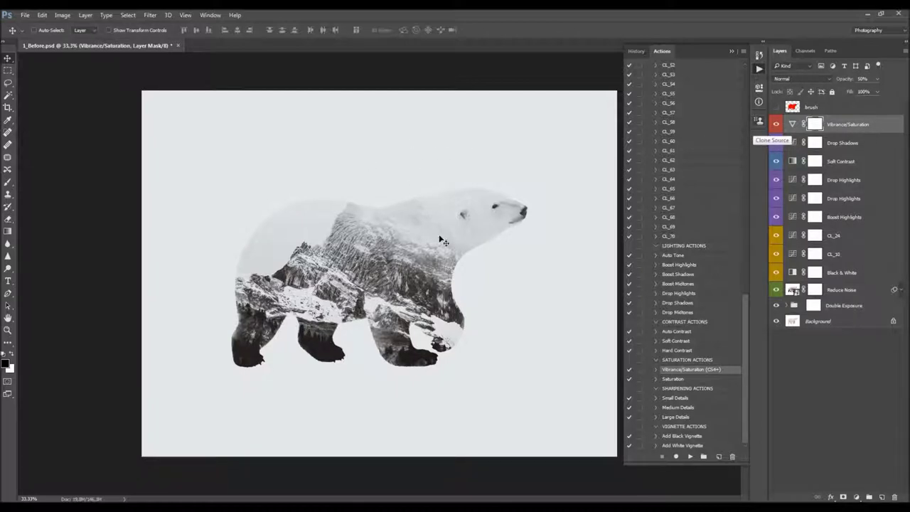
click(775, 124)
click(776, 124)
click(776, 124)
click(776, 124)
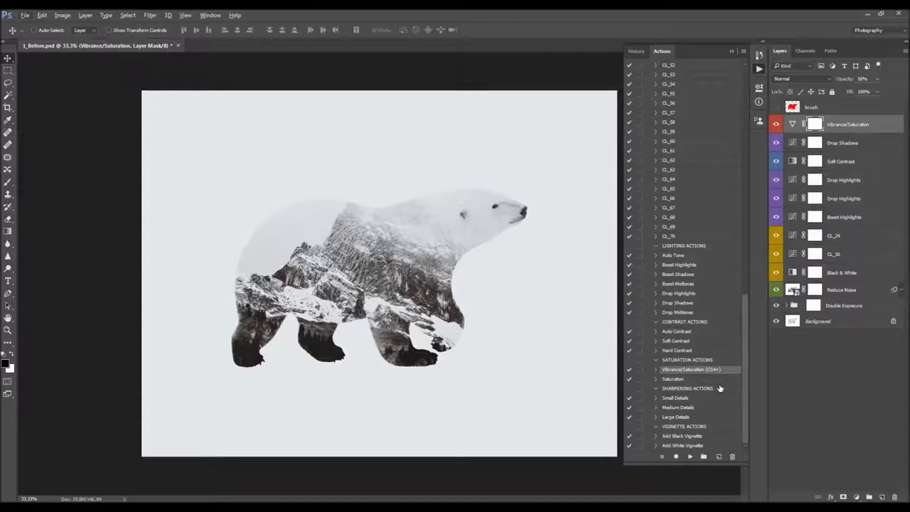
Run the Medium Details sharpening action above the Vibrance/Saturation layer and inspect the sharpened bear up close
click(740, 408)
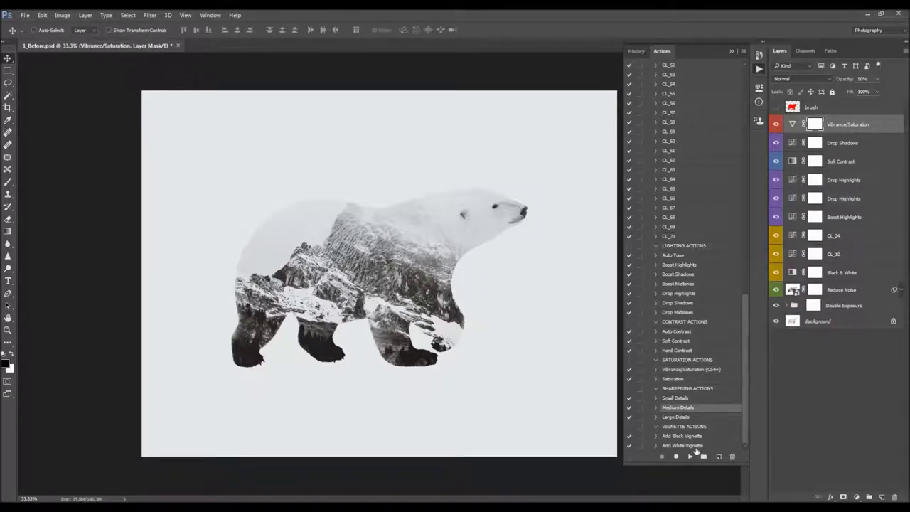
click(686, 390)
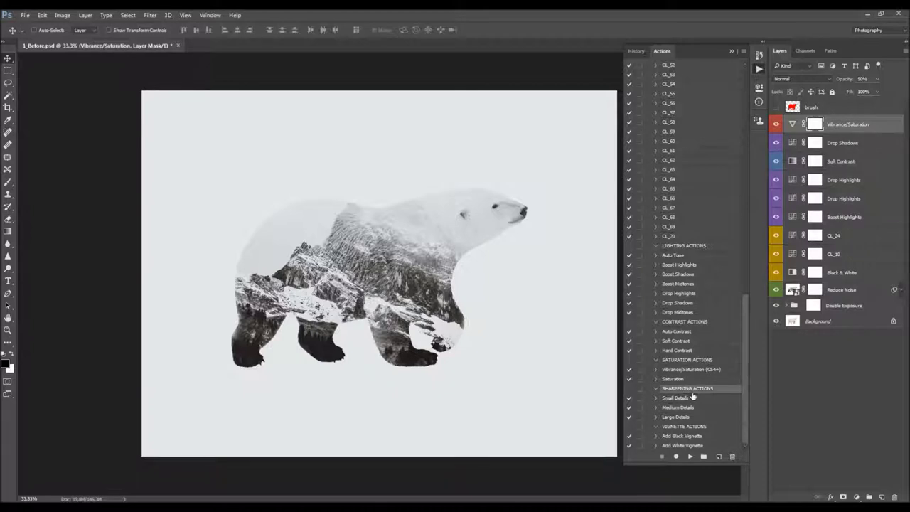
click(686, 399)
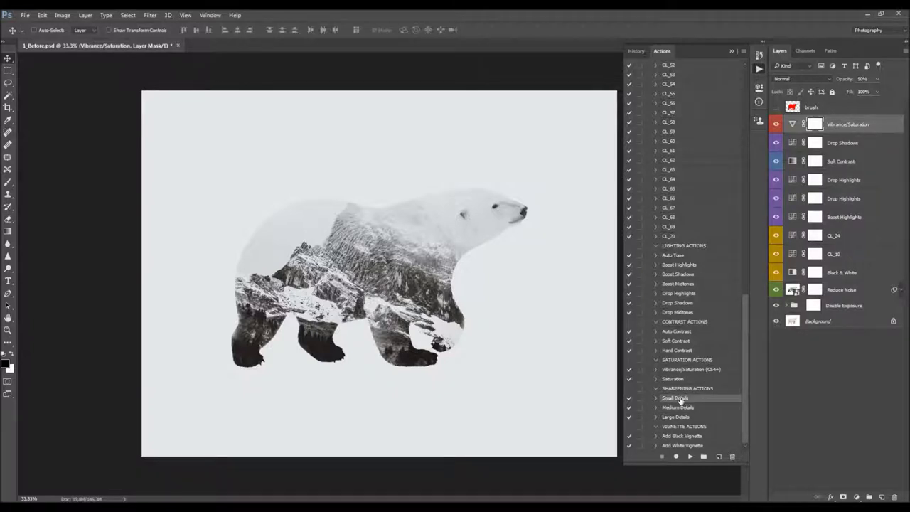
click(684, 418)
click(691, 408)
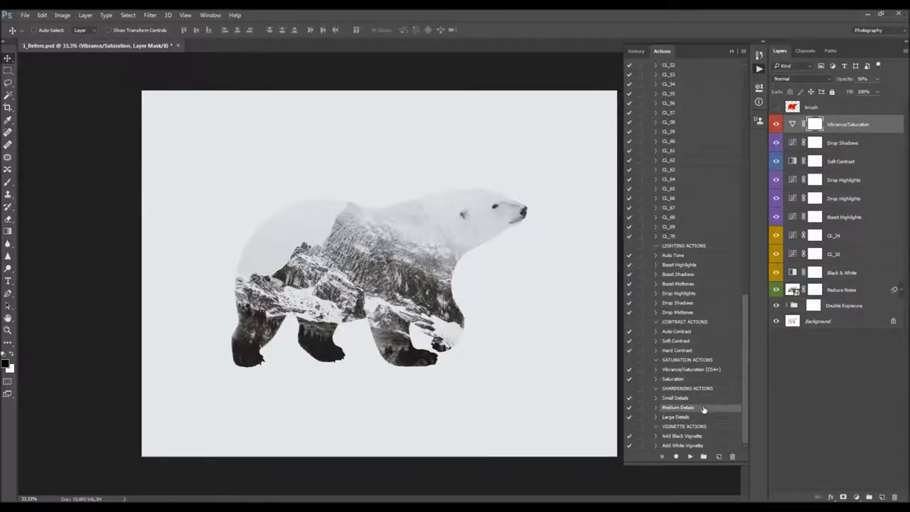
click(690, 456)
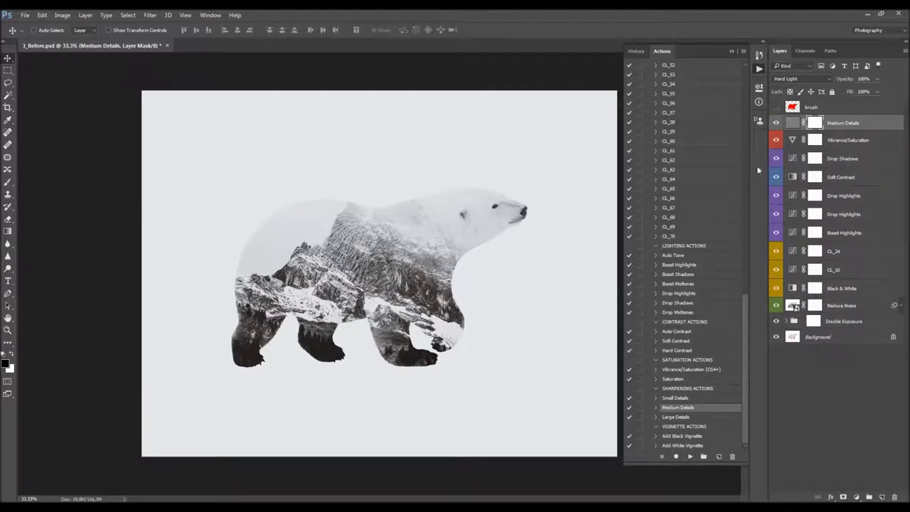
scroll(445, 241, up, 2)
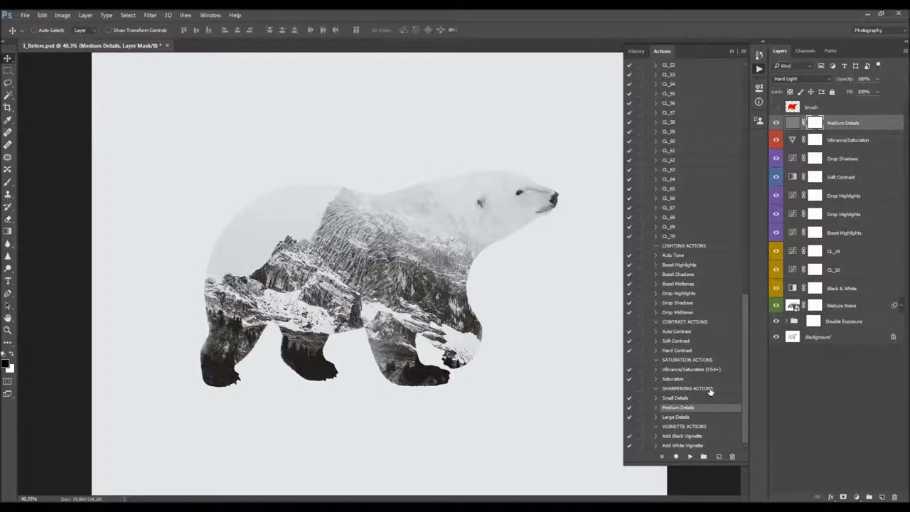
Run the Add Black Vignette action on the bear composition and collapse the actions list
click(681, 436)
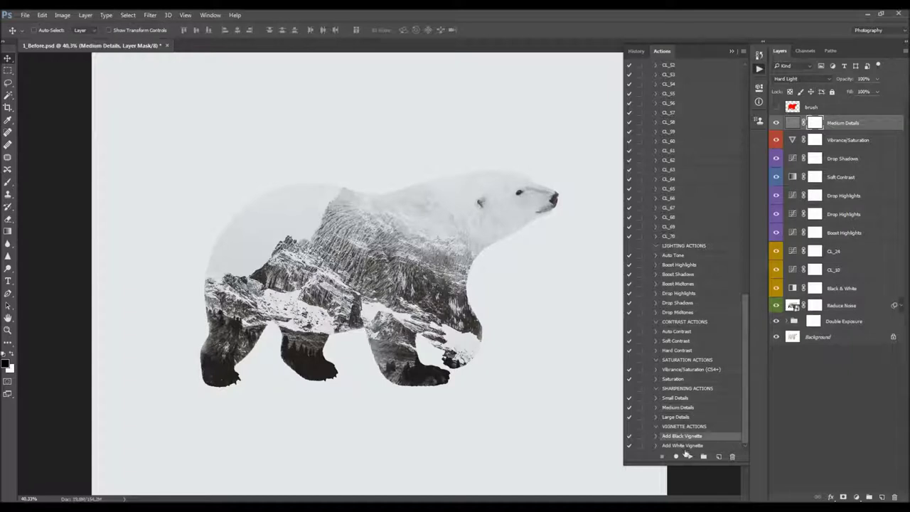
click(689, 457)
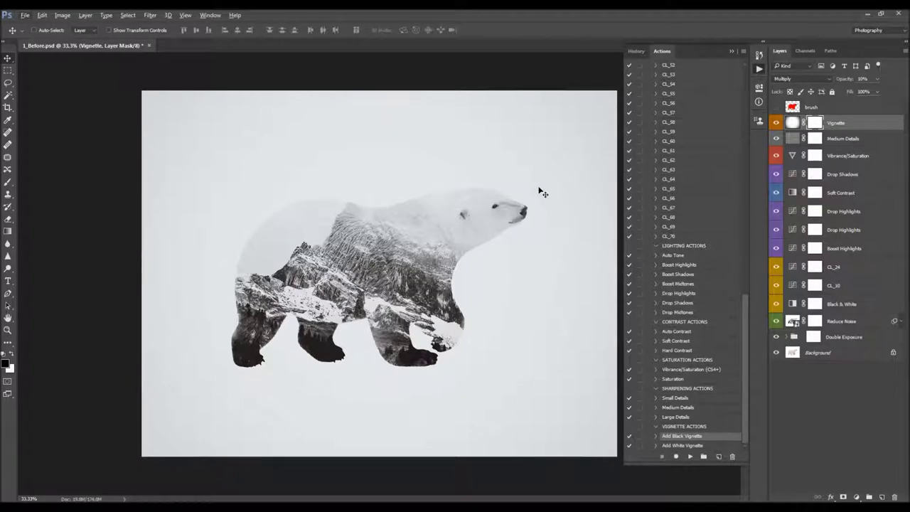
drag(743, 307, 742, 72)
click(731, 51)
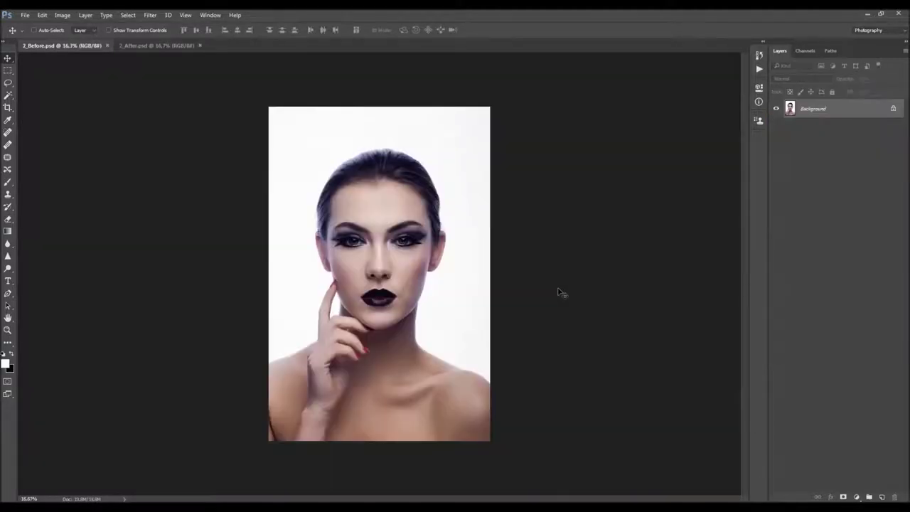
Compare the original portrait in 2_Before.psd with the finished double exposure in 2_After.psd, and close 2_After.psd
scroll(448, 302, up, 1)
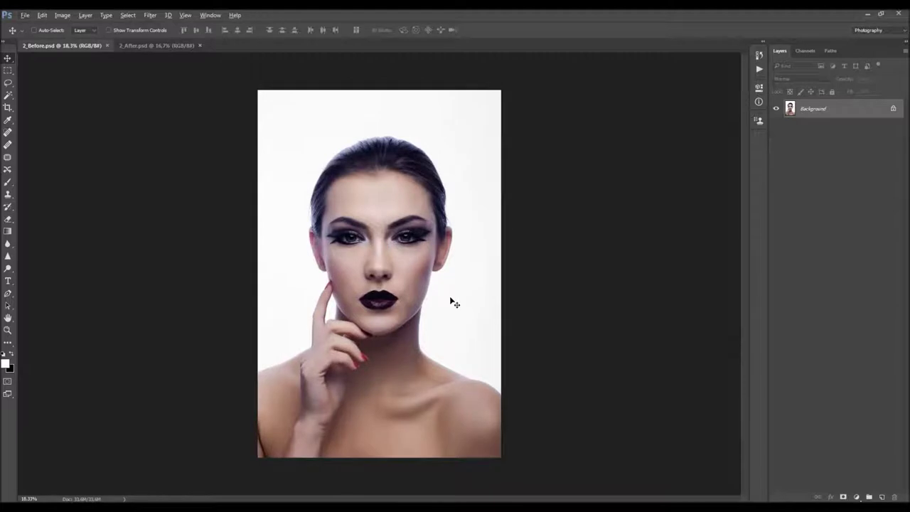
click(168, 47)
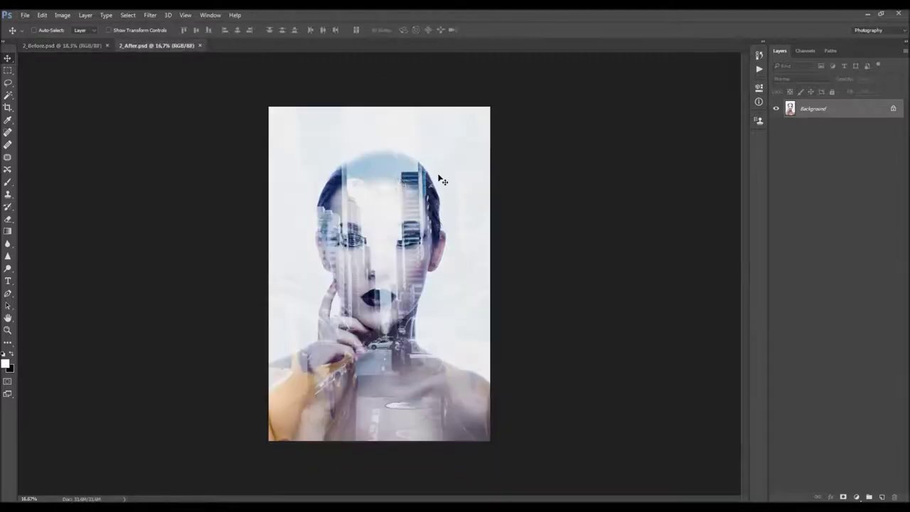
scroll(454, 395, up, 2)
scroll(468, 296, down, 1)
scroll(466, 294, down, 1)
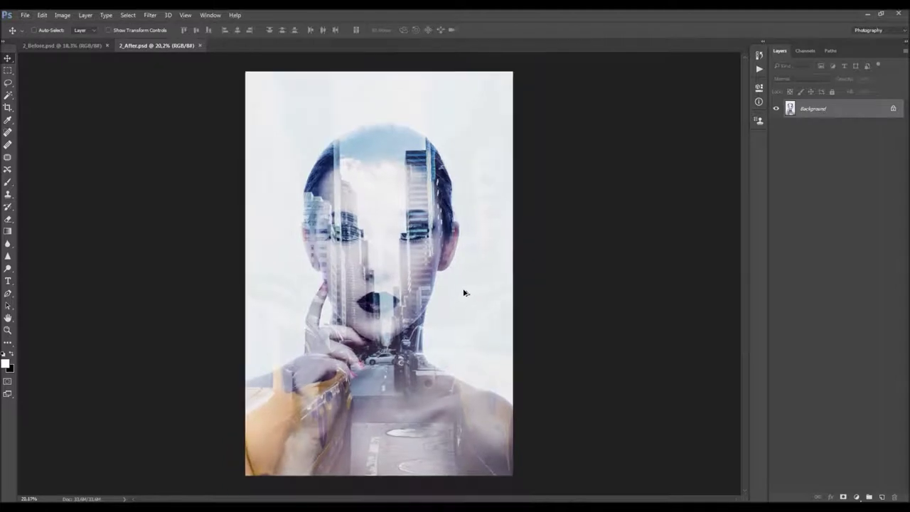
click(200, 45)
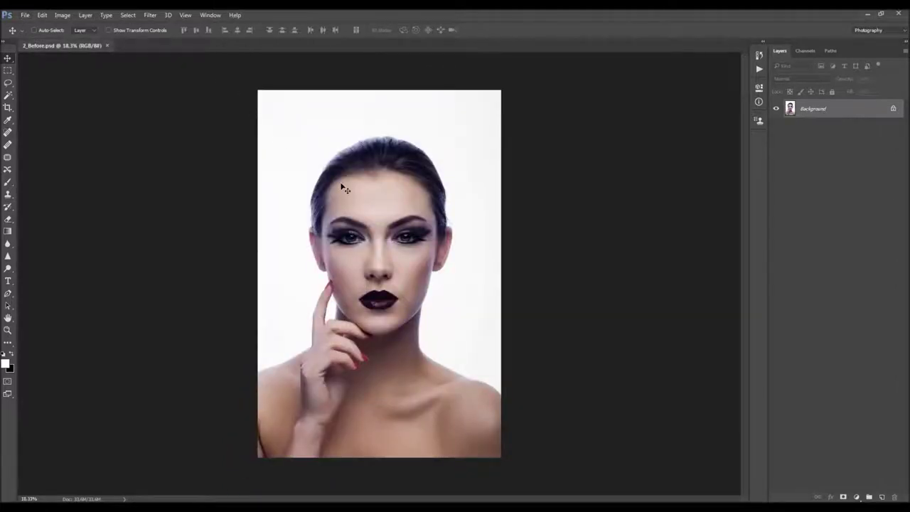
scroll(345, 189, up, 1)
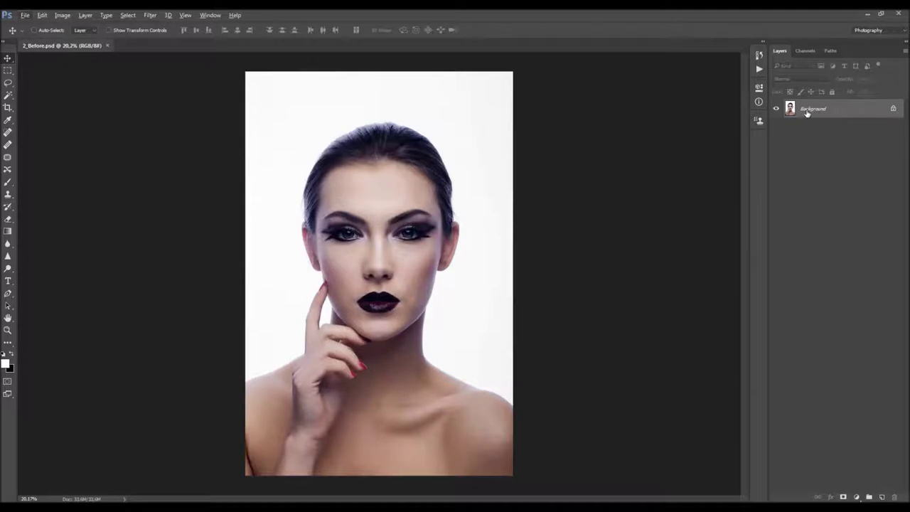
Convert the portrait's Background into a regular layer and turn it back into the Background layer
double_click(867, 113)
click(86, 15)
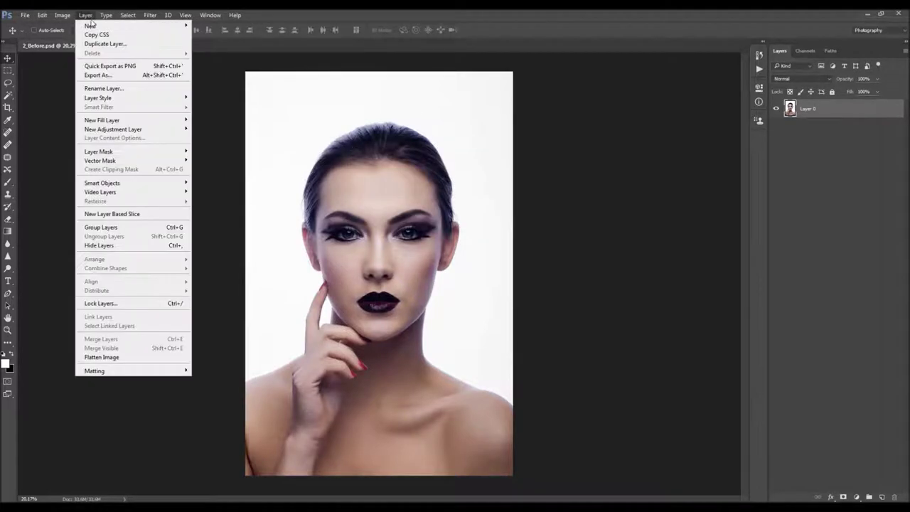
mouse_move(91, 26)
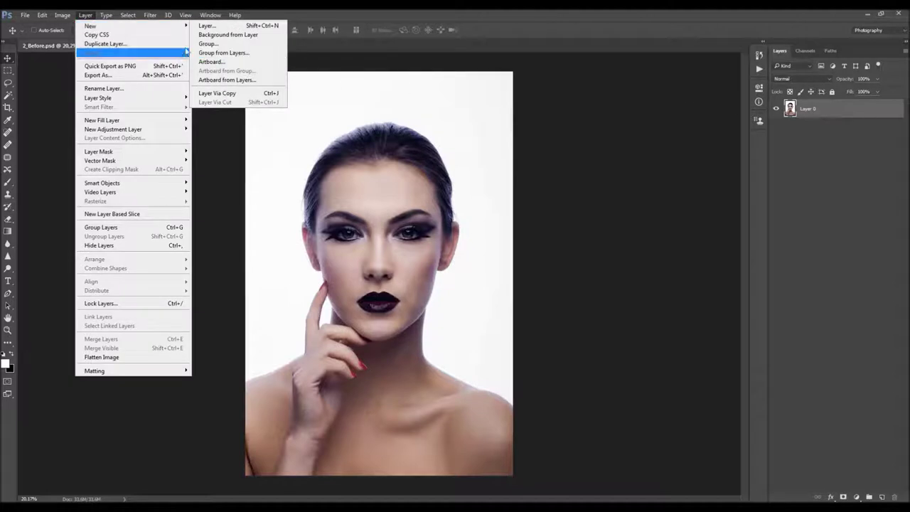
click(226, 35)
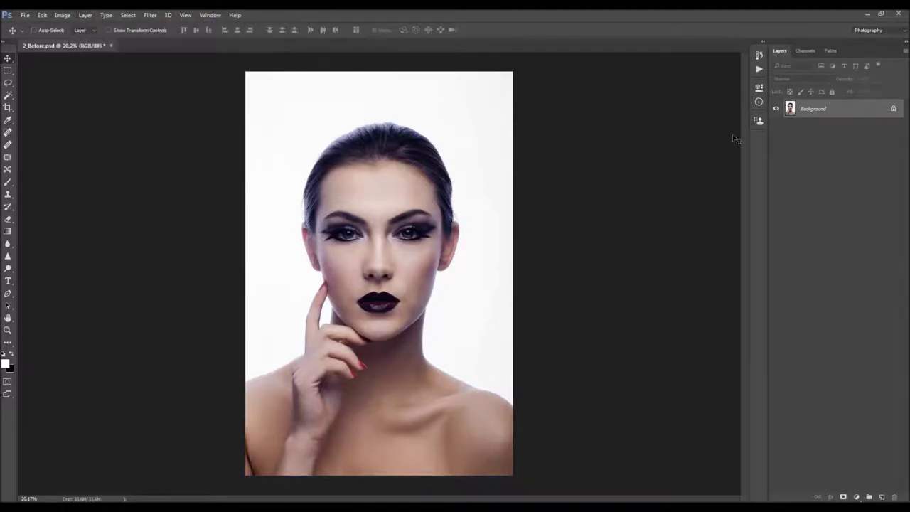
Review the Layers Panel Options, including the setting that adds "copy" to copied layers and groups, and close them without changes
click(905, 50)
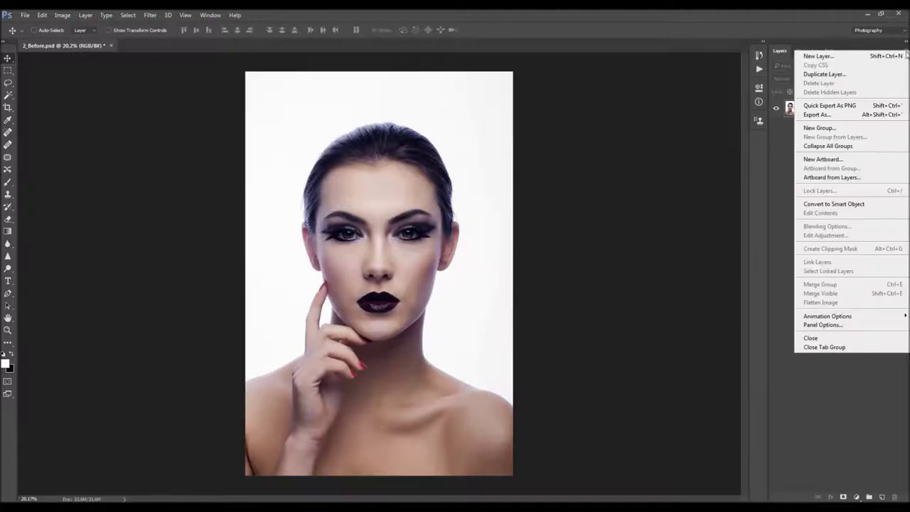
click(825, 324)
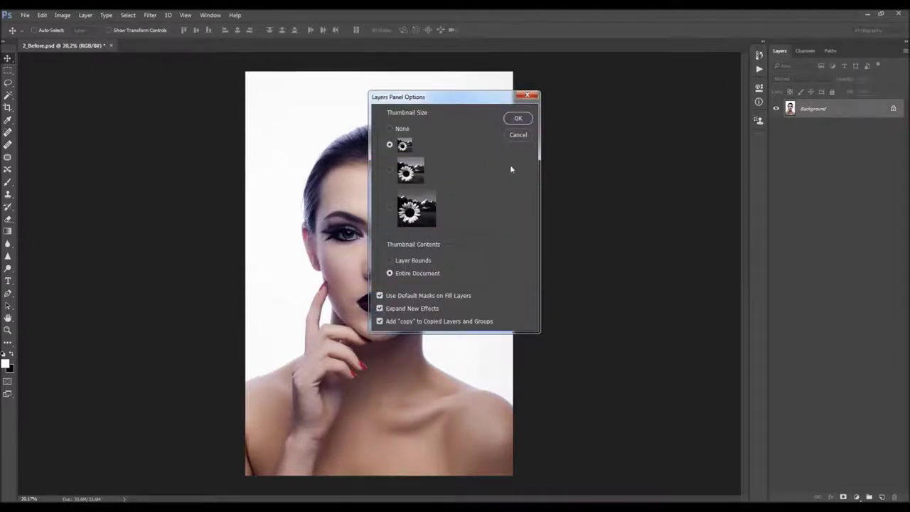
click(527, 96)
Resize the portrait to 2129 × 3214 pixels and fit it to the screen
click(63, 15)
mouse_move(106, 26)
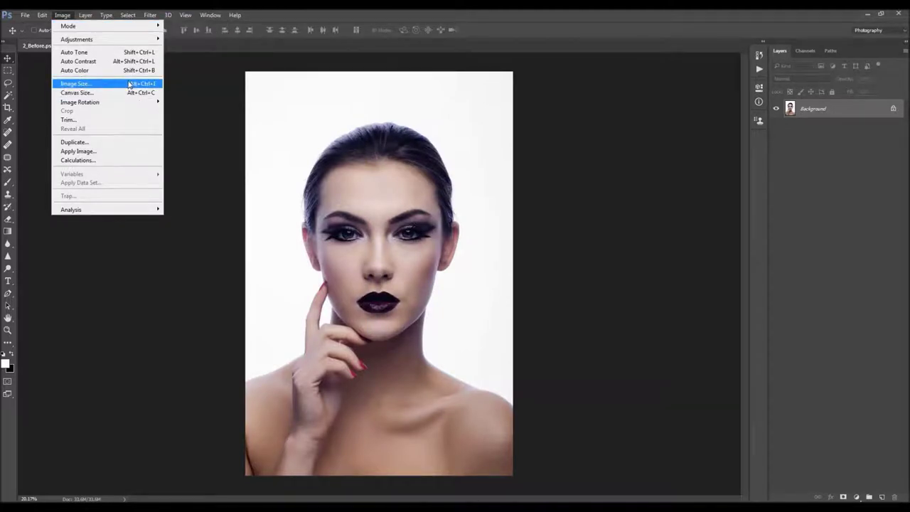
click(130, 83)
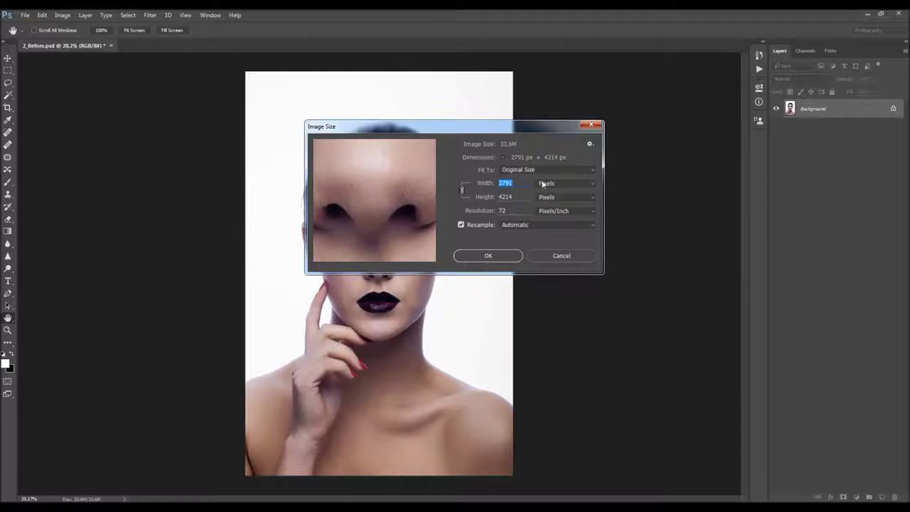
text(2129)
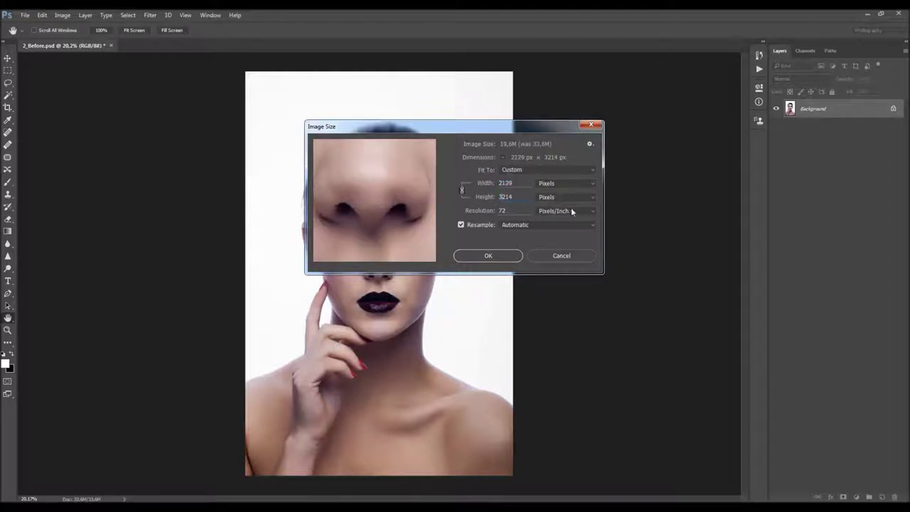
click(488, 255)
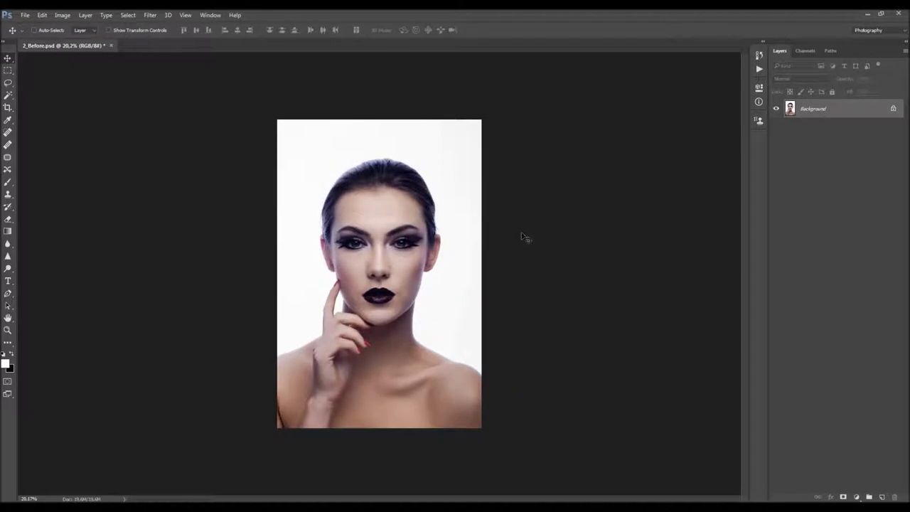
key(ctrl+0)
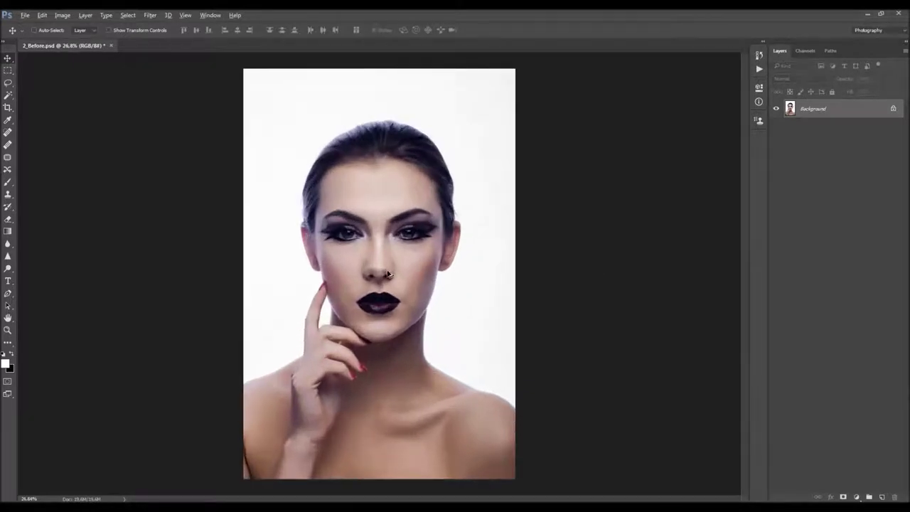
Show the Actions panel, hiding it once and displaying it again
click(758, 70)
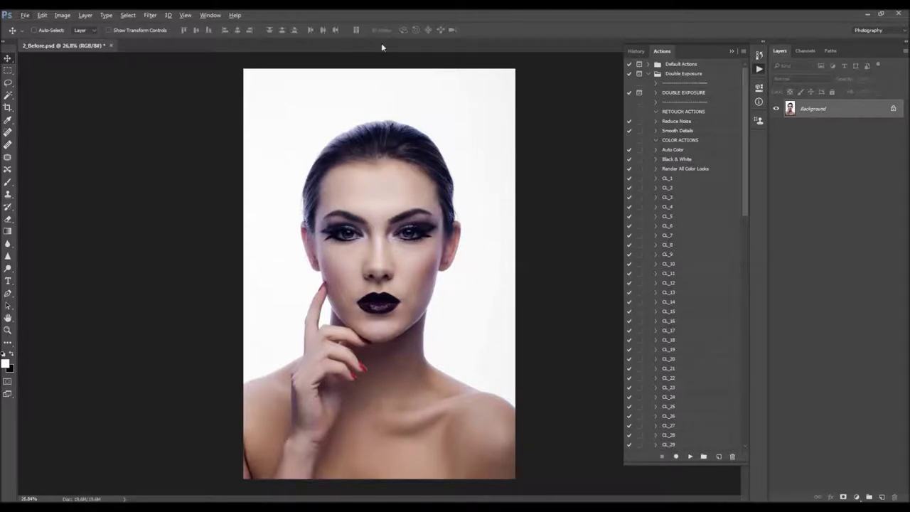
click(210, 14)
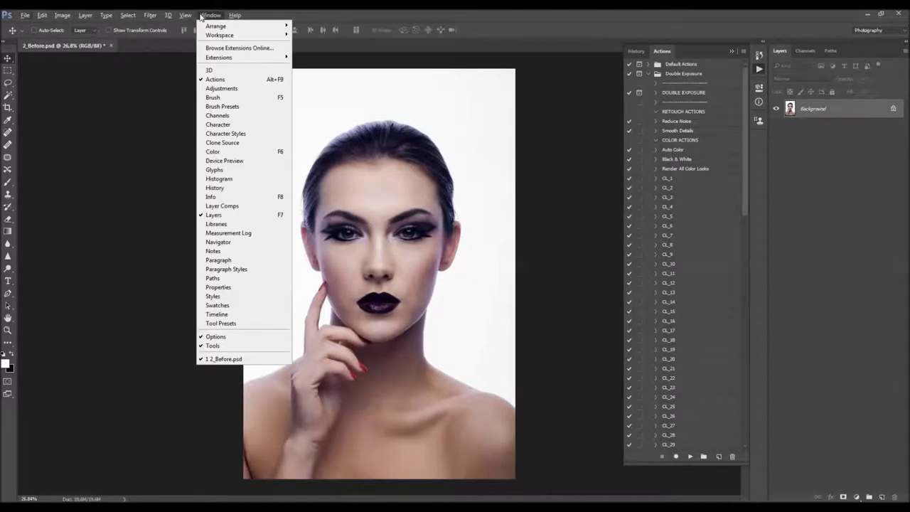
click(225, 76)
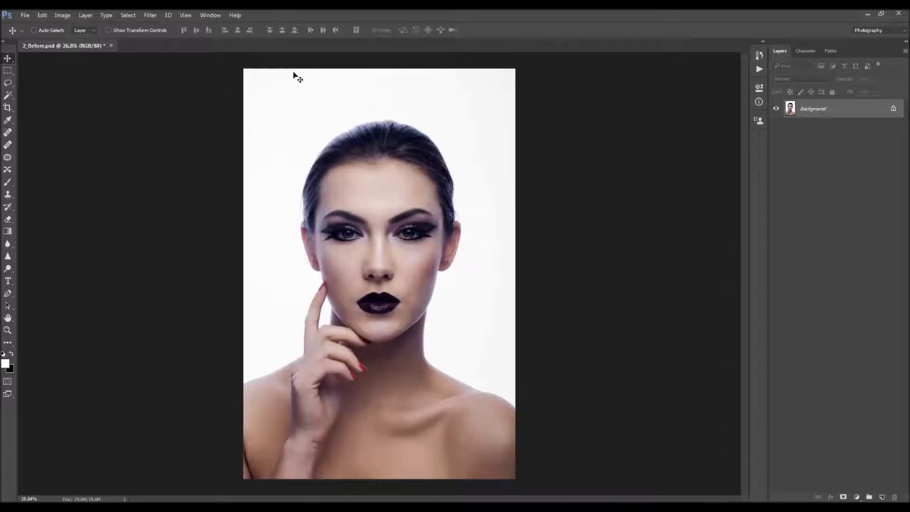
click(209, 15)
click(219, 82)
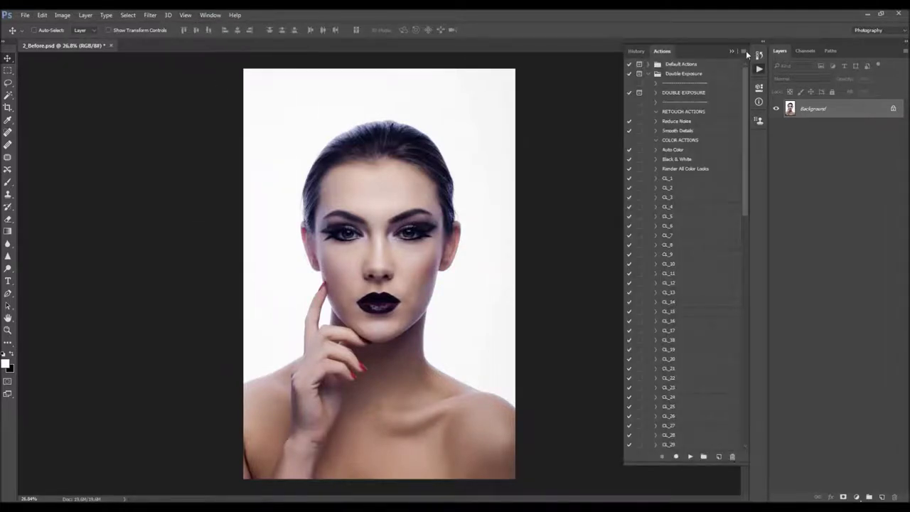
Look up the Double Exposure file for loading actions and leave the file dialog without loading it
click(744, 51)
click(782, 226)
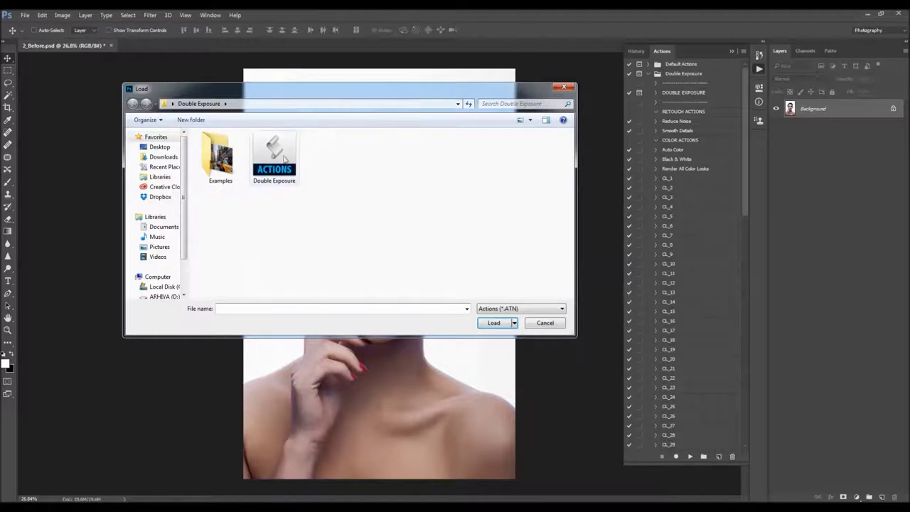
click(563, 87)
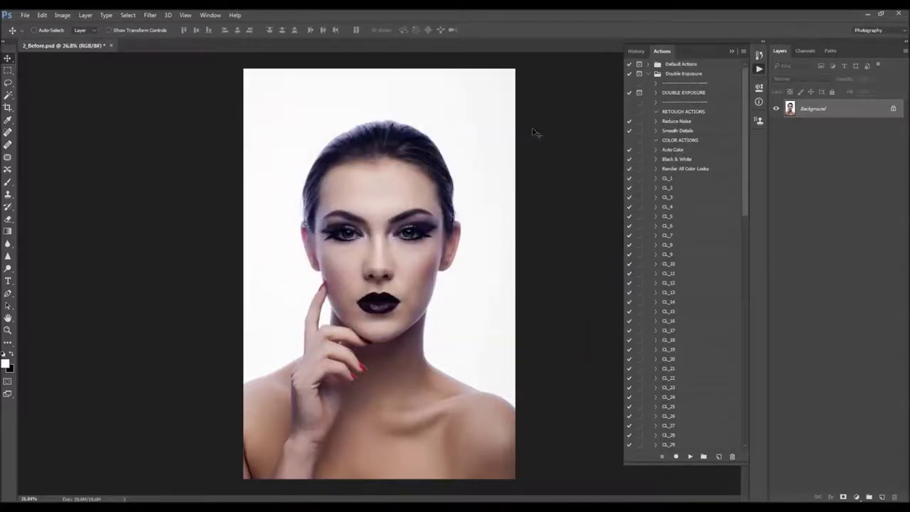
Create a new layer named brush above the Background
click(85, 15)
mouse_move(90, 26)
click(224, 35)
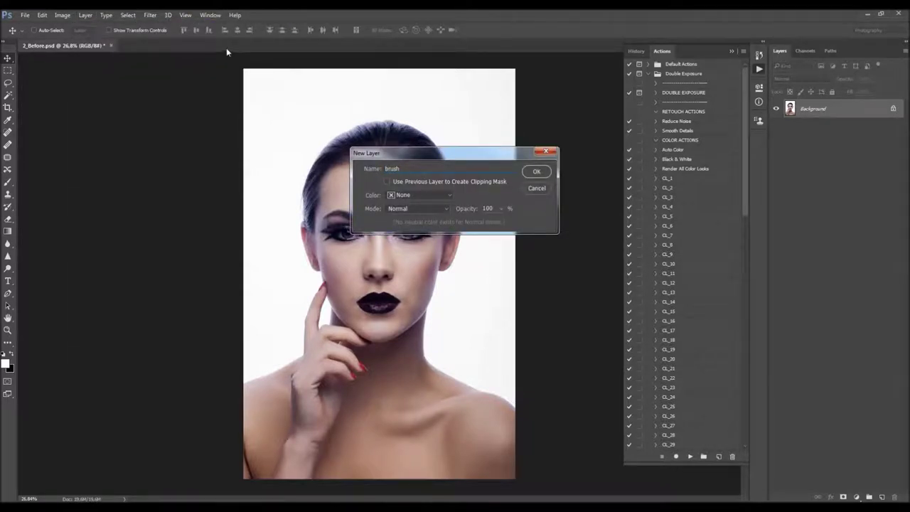
drag(411, 168, 357, 162)
drag(408, 171, 374, 173)
click(397, 169)
click(536, 171)
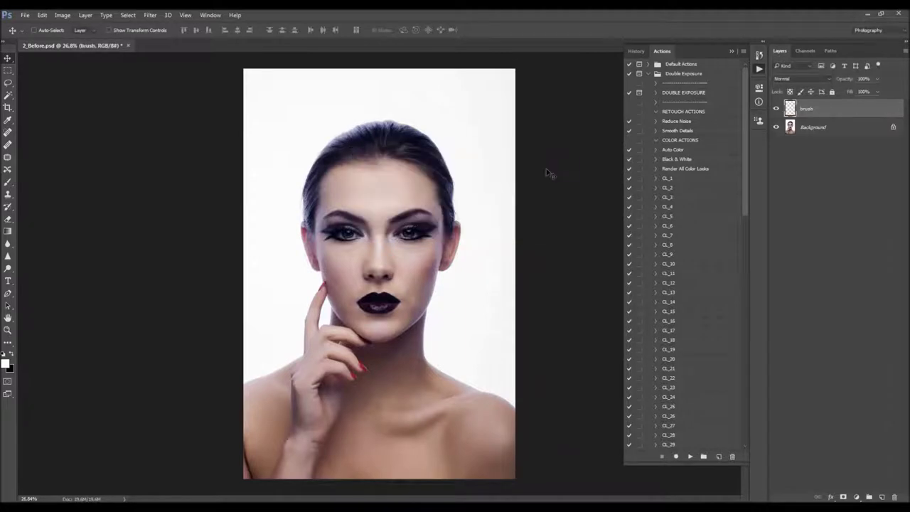
Activate the Brush with red ff0000 as the foreground color, try a stroke down the face and undo it
key(b)
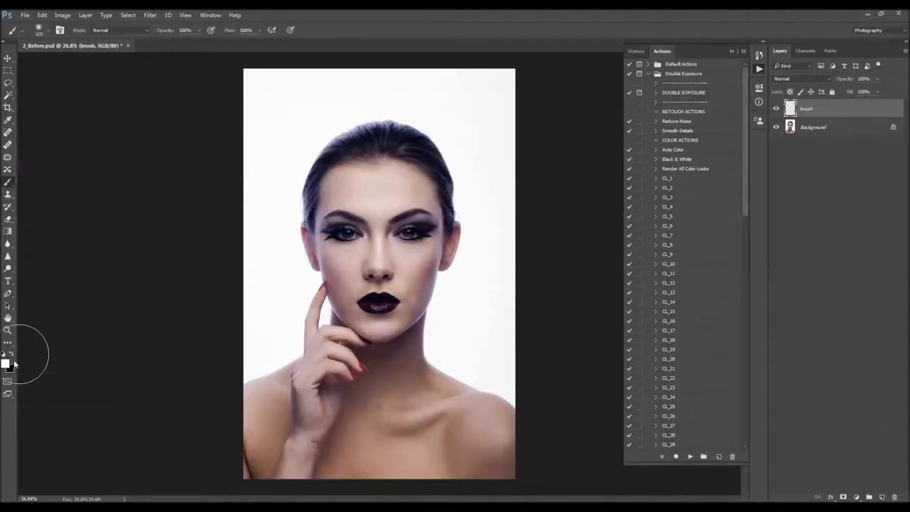
click(9, 364)
text(ff0000)
key(Return)
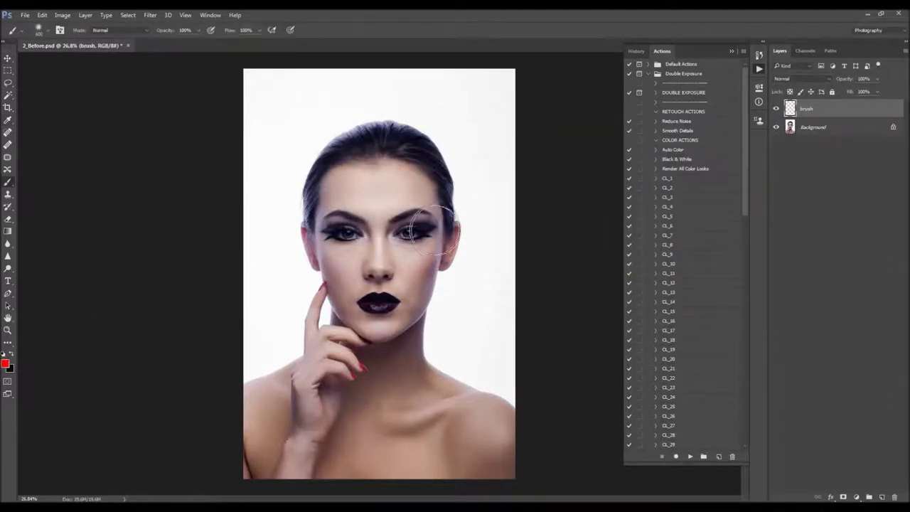
drag(374, 227, 375, 281)
key(ctrl+z)
Select the white backdrop around the woman on the Background layer with the Magic Wand
key(w)
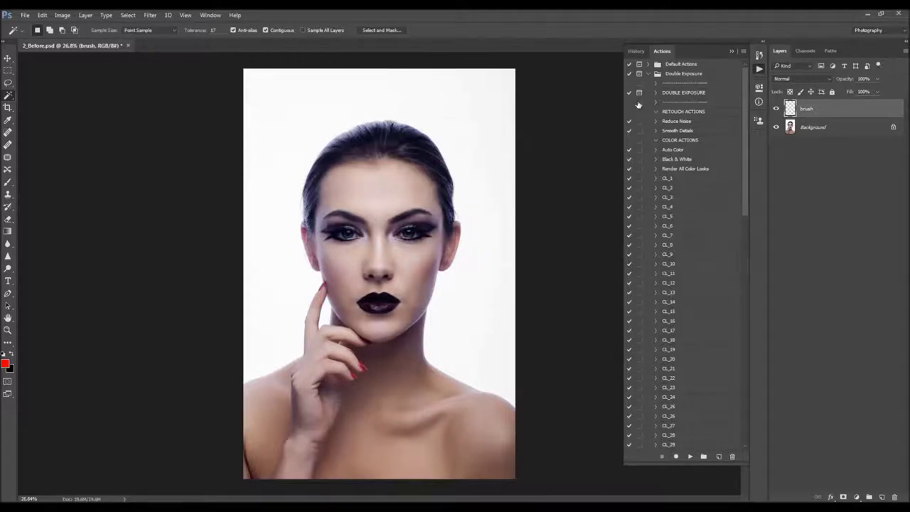
click(838, 131)
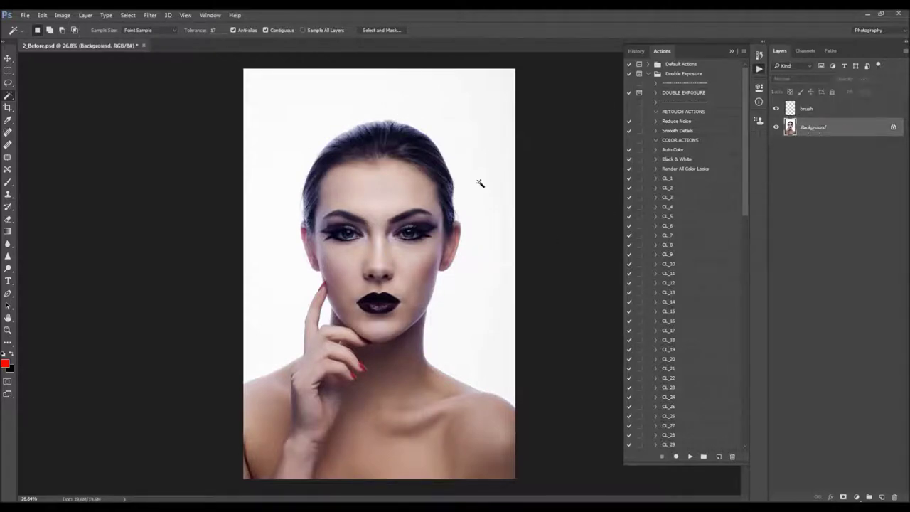
click(6, 100)
click(40, 105)
click(285, 107)
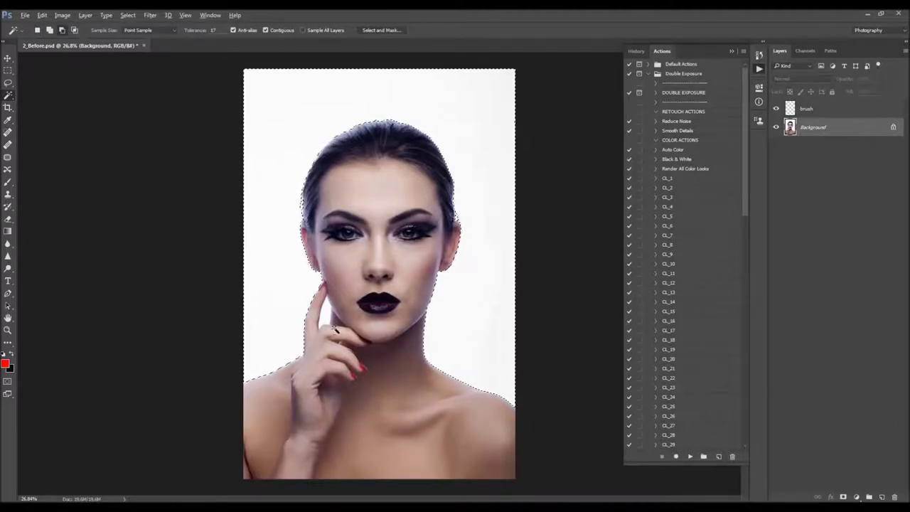
Add the small white gap between the raised finger and the neck to the selection, and switch to the Move tool
scroll(328, 327, up, 3)
key(shift)
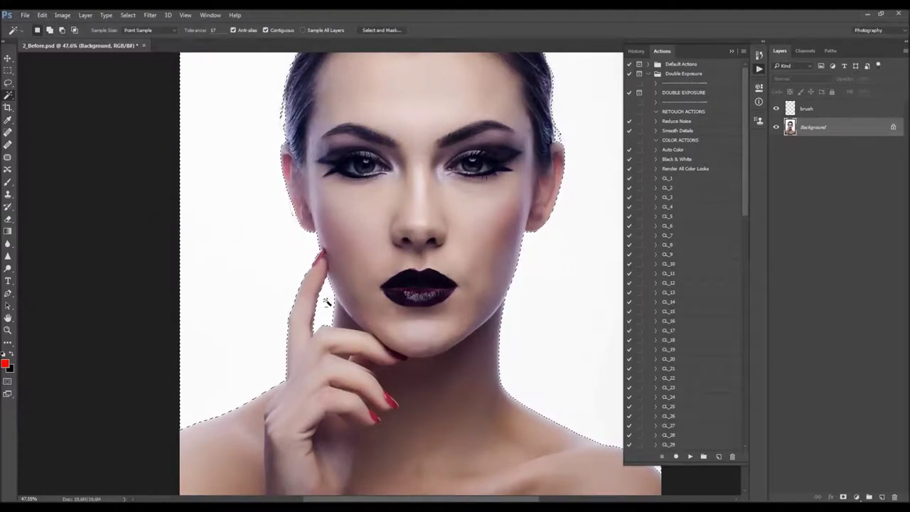
scroll(348, 281, down, 3)
key(alt+v)
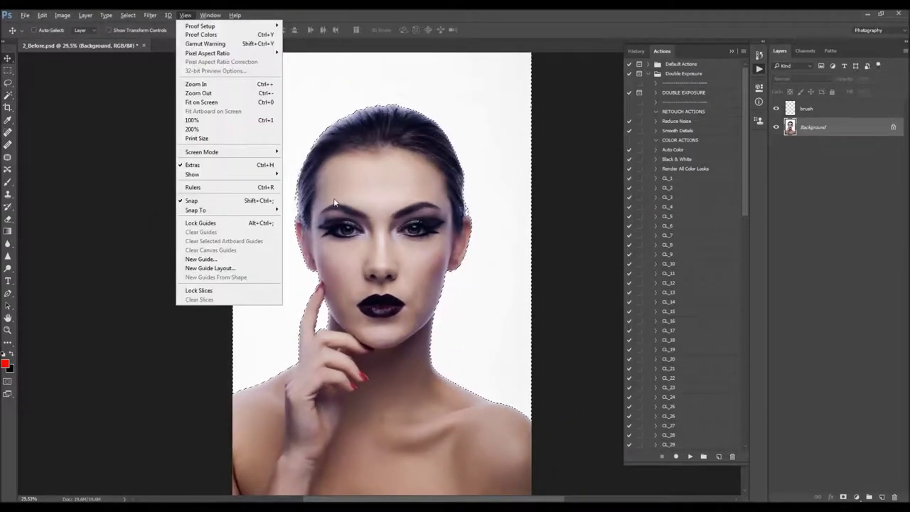
key(Escape)
key(v)
Invert the selection so it covers the woman, and smooth it with a sample radius of 2 pixels
click(129, 15)
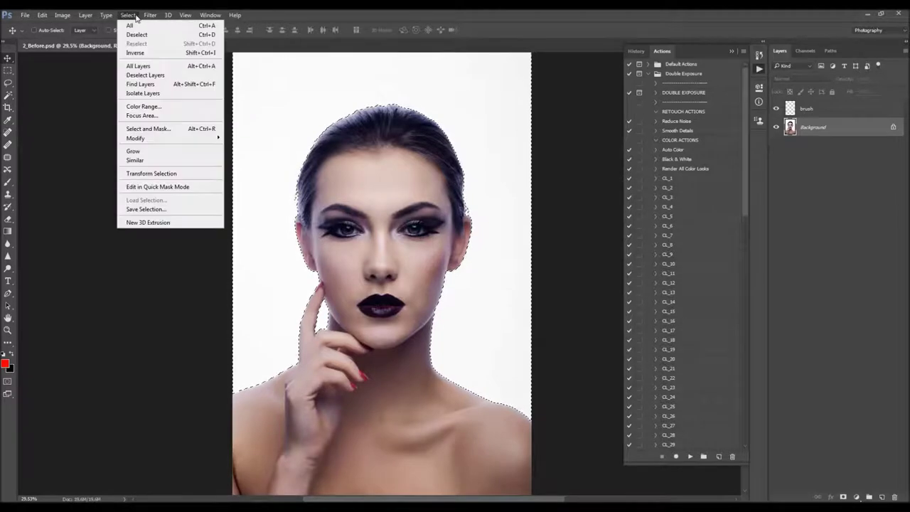
click(173, 54)
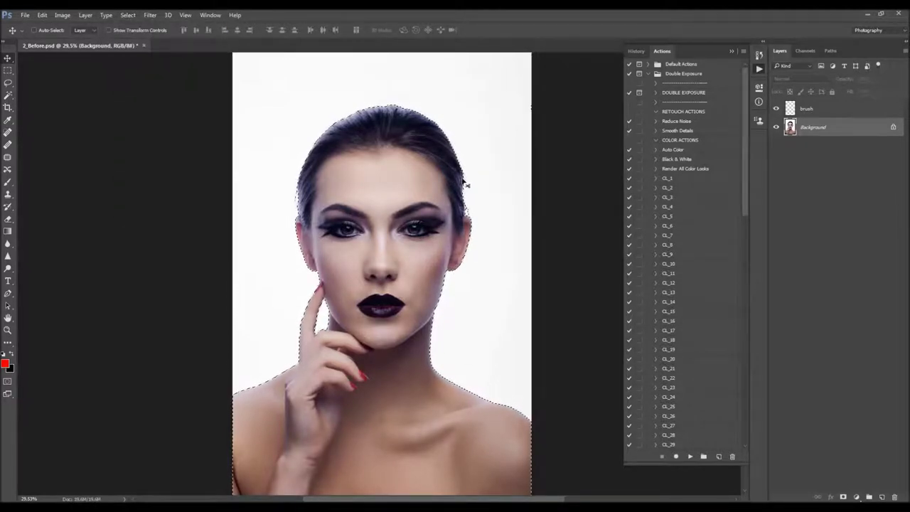
click(128, 15)
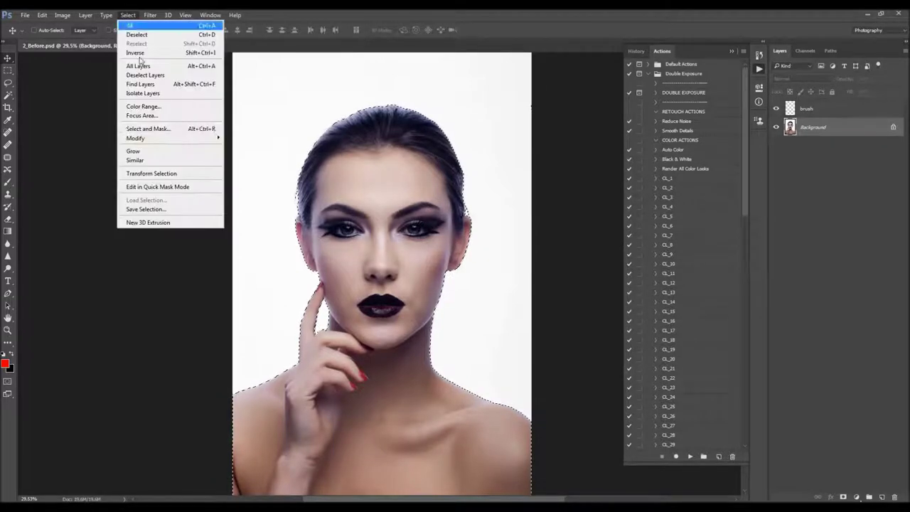
mouse_move(179, 142)
click(242, 147)
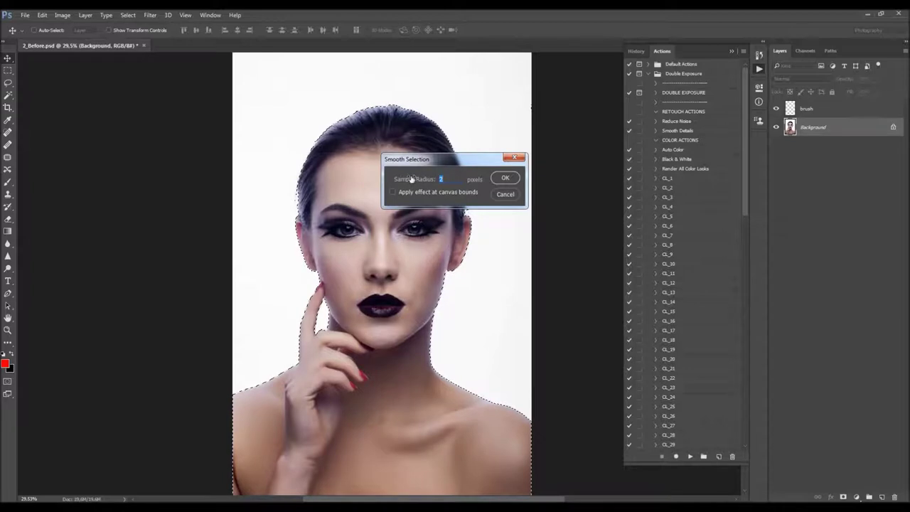
click(504, 179)
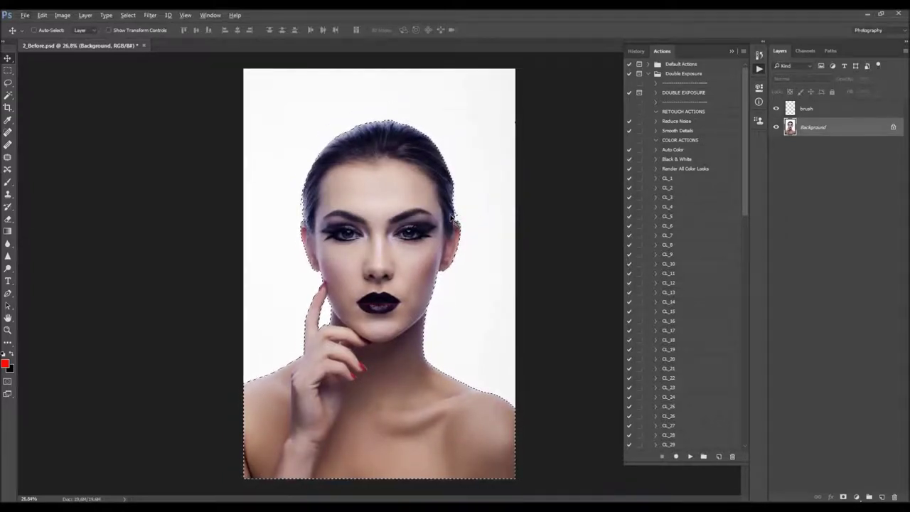
key(shift+F5)
click(520, 155)
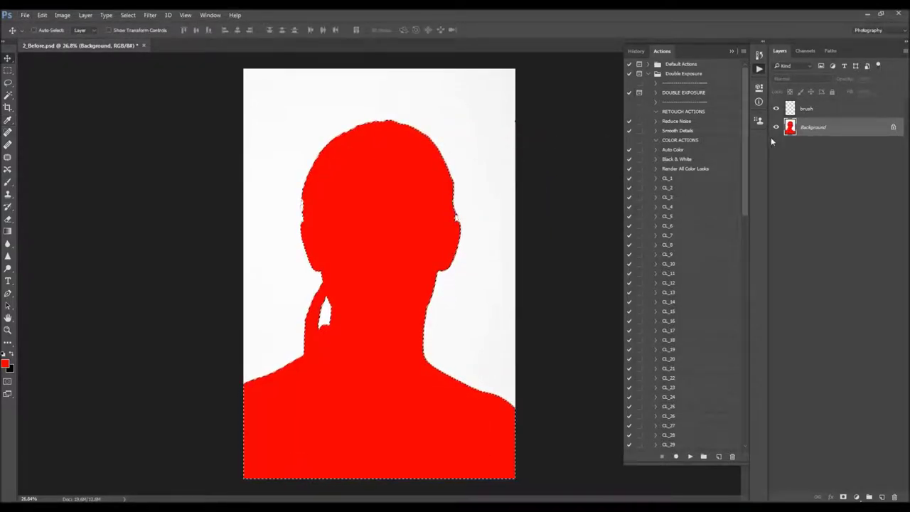
key(ctrl+z)
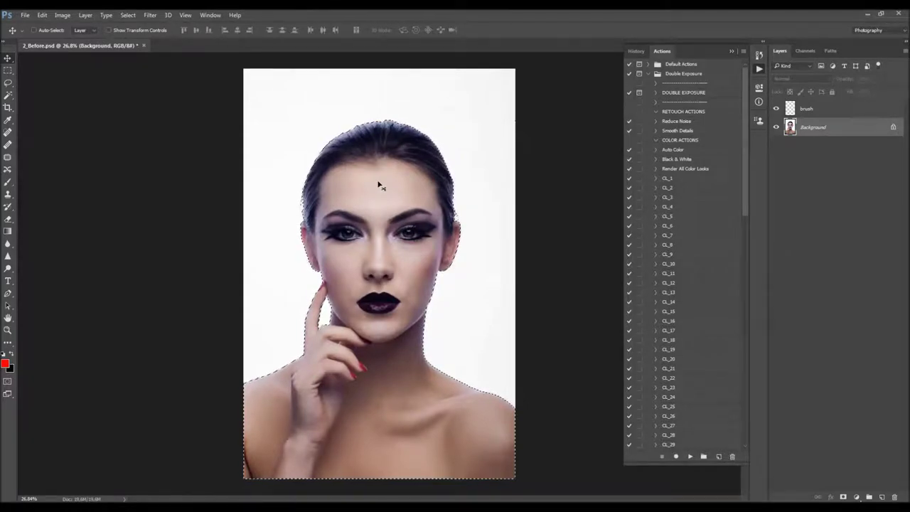
Fill the woman's silhouette with the red foreground color on the brush layer, and deselect
click(819, 111)
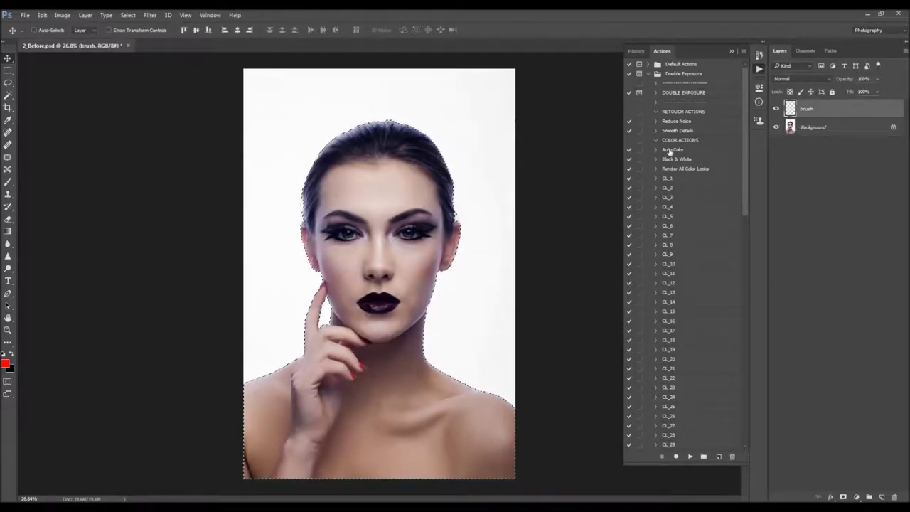
key(shift+F5)
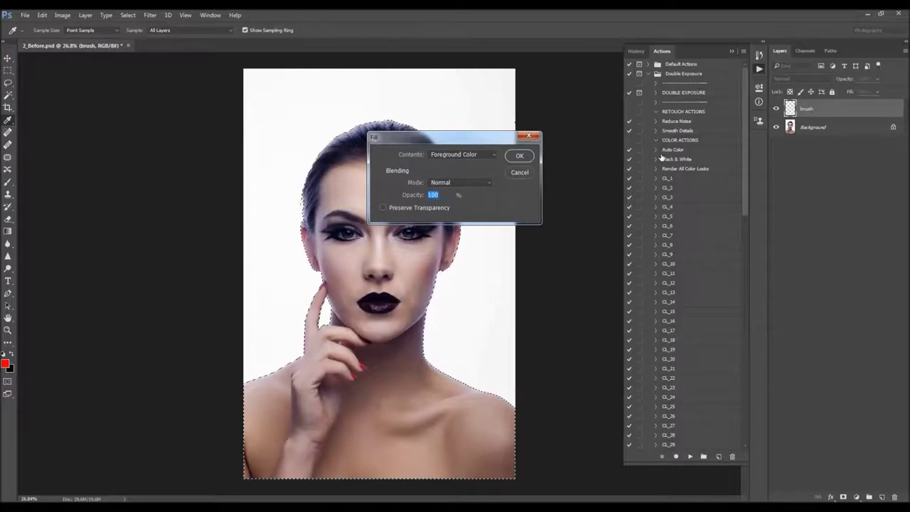
key(Return)
key(w)
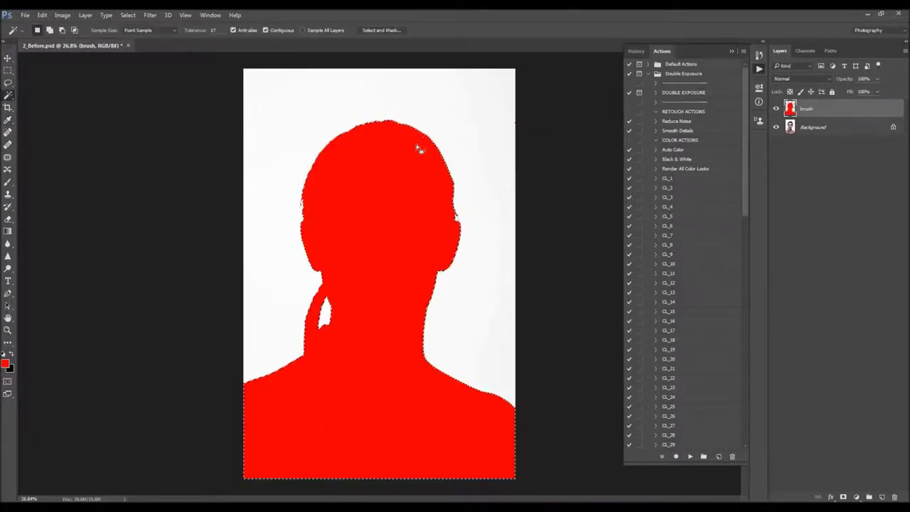
key(ctrl+d)
key(v)
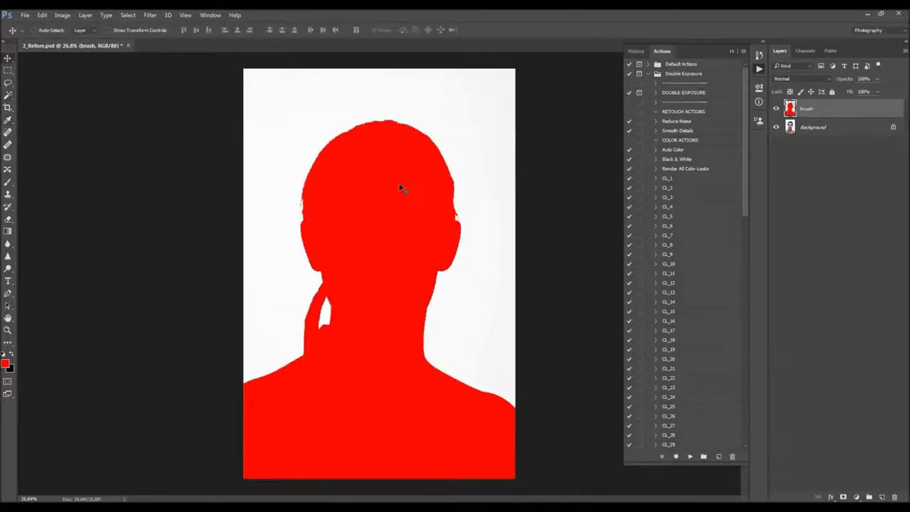
Toggle the brush layer's visibility to compare the red silhouette with the portrait, leaving the layer shown
click(776, 108)
click(777, 108)
click(776, 108)
click(775, 109)
click(775, 109)
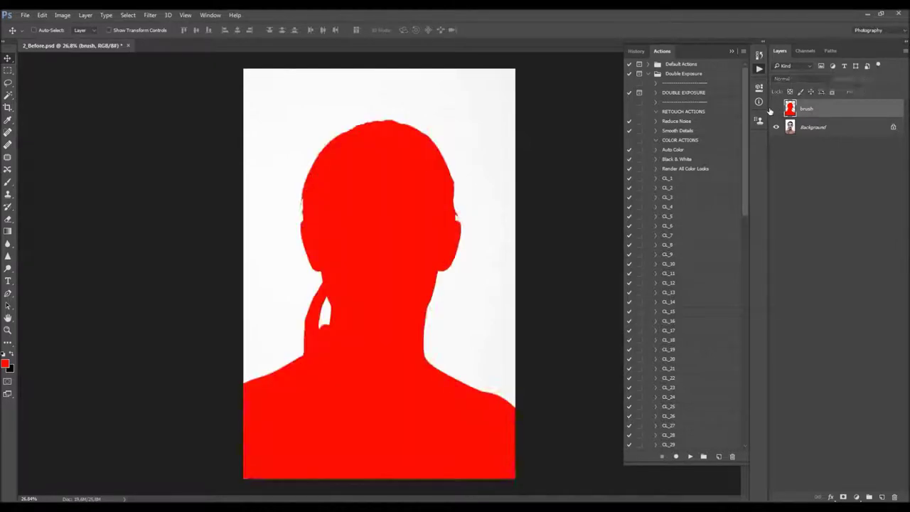
click(776, 108)
Run the DOUBLE EXPOSURE action and place photo 2 from the Examples folder as the image to combine
click(713, 96)
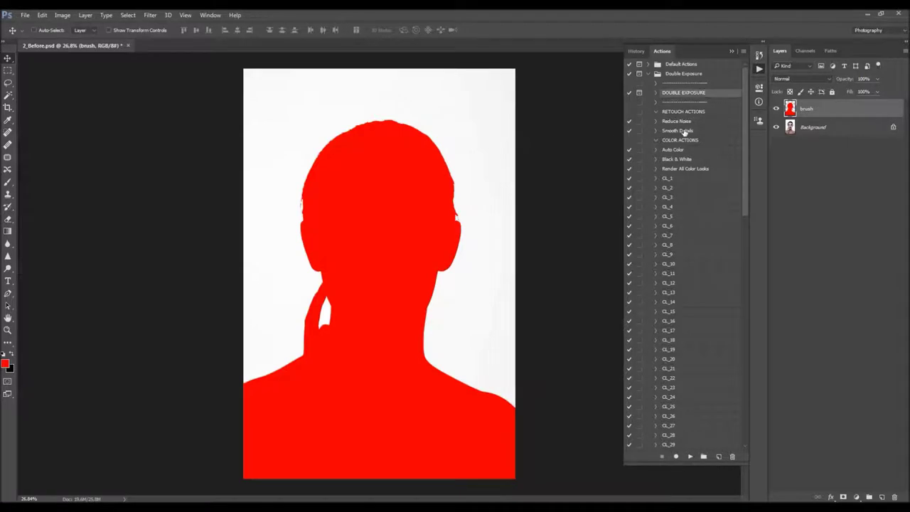
click(690, 457)
drag(475, 174, 424, 180)
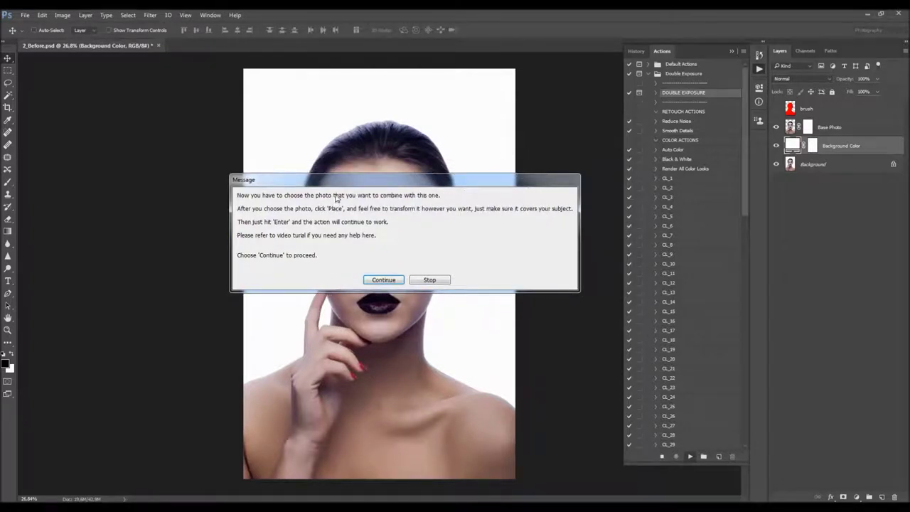
click(383, 280)
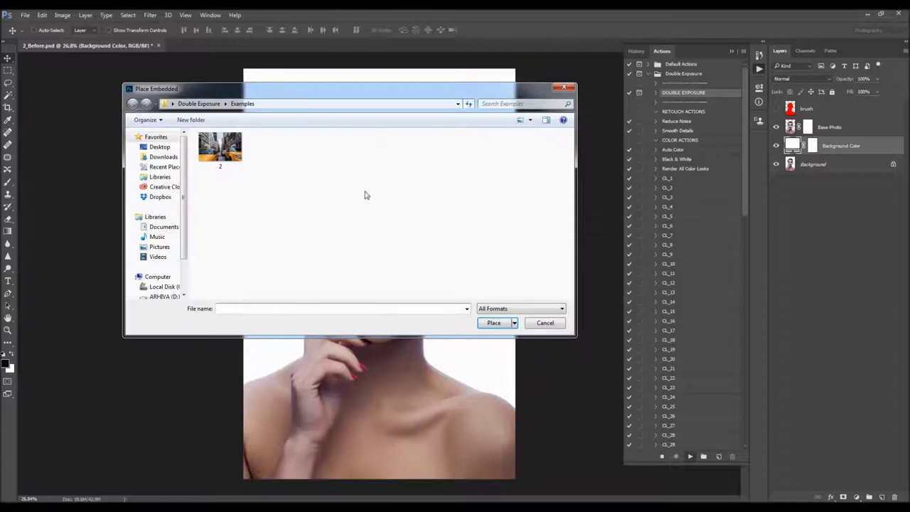
double_click(237, 155)
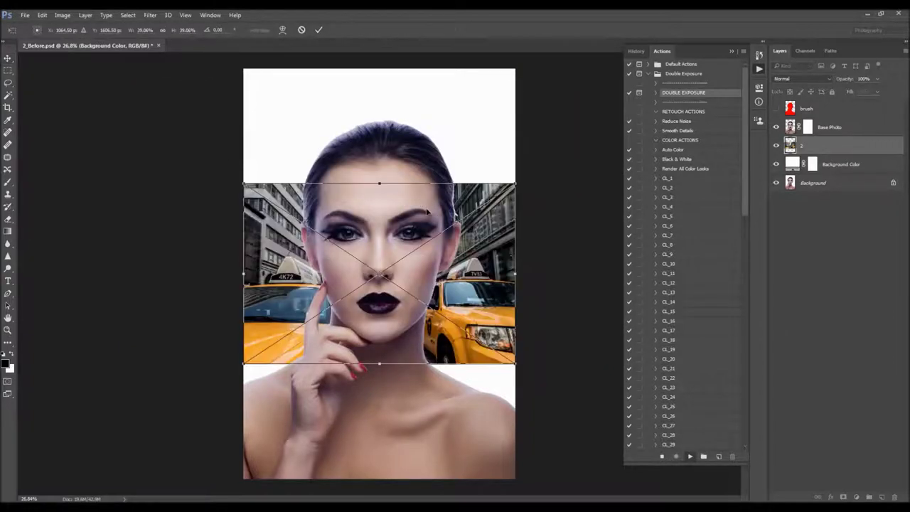
Scale the placed city photo to about 92% and center it over the portrait, and commit it so the action continues
drag(472, 211, 603, 123)
drag(285, 335, 161, 412)
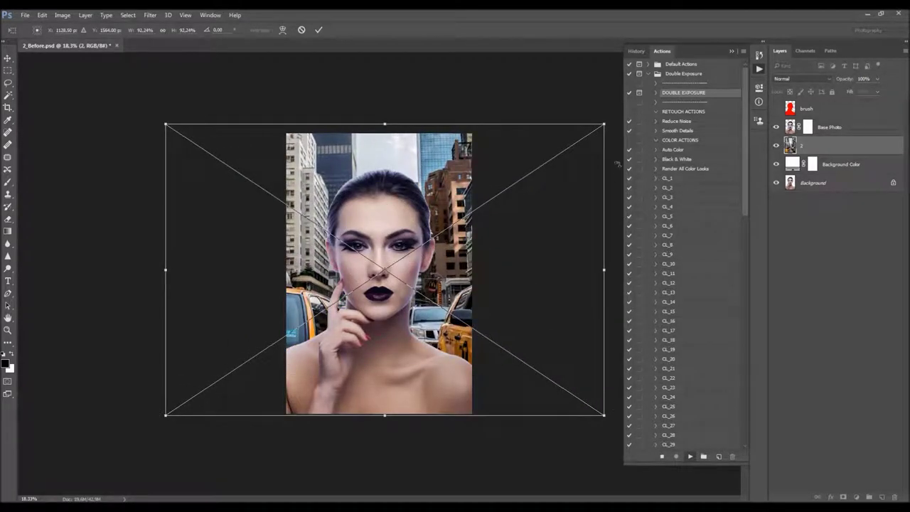
mouse_move(404, 261)
mouse_down()
mouse_move(385, 259)
mouse_move(400, 264)
mouse_up()
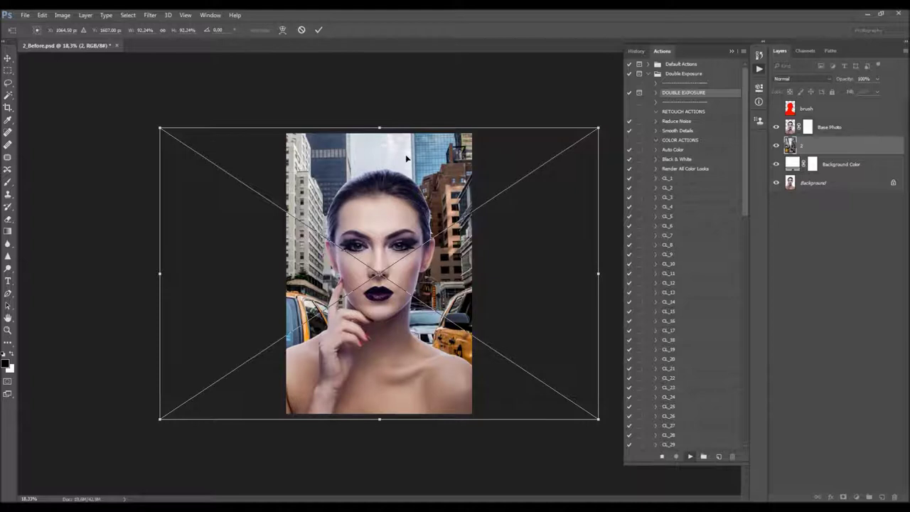
drag(398, 164, 383, 189)
key(Return)
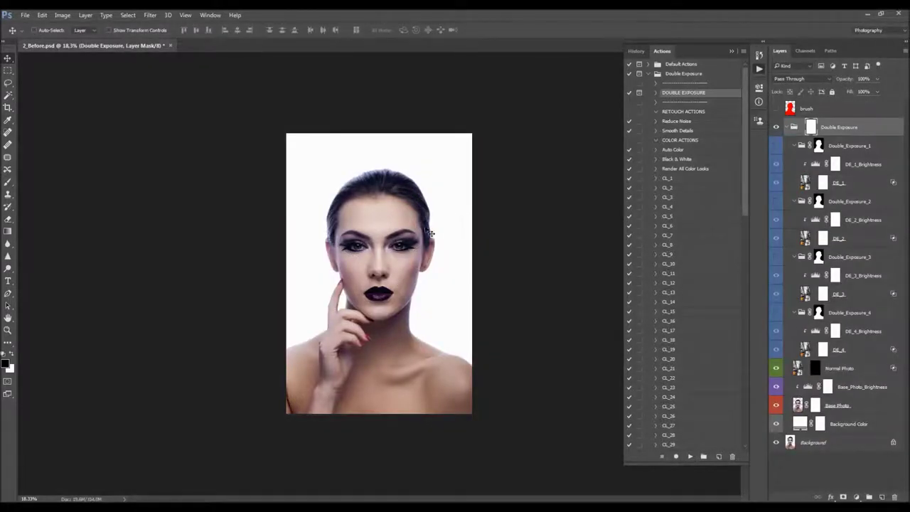
Collapse the four Double_Exposure subgroups inside the Double Exposure group and hide the Actions list
key(ctrl+0)
key(ctrl)
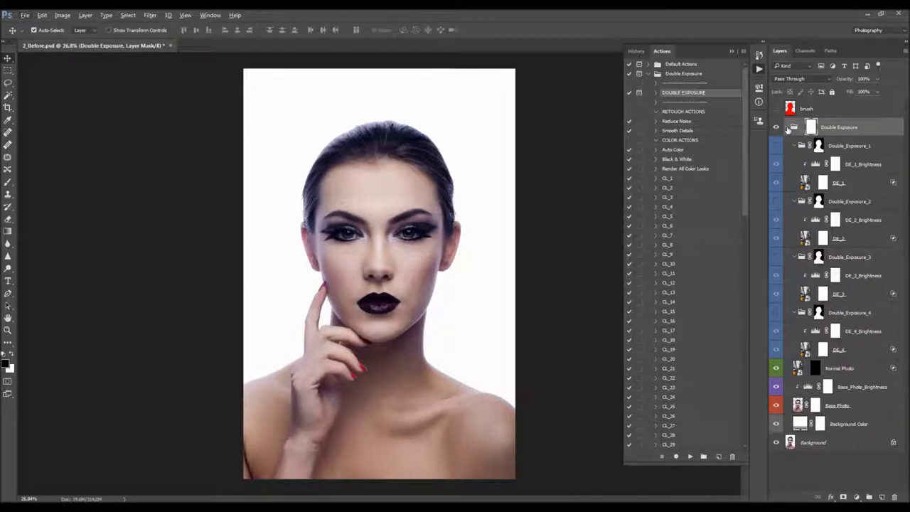
click(787, 127)
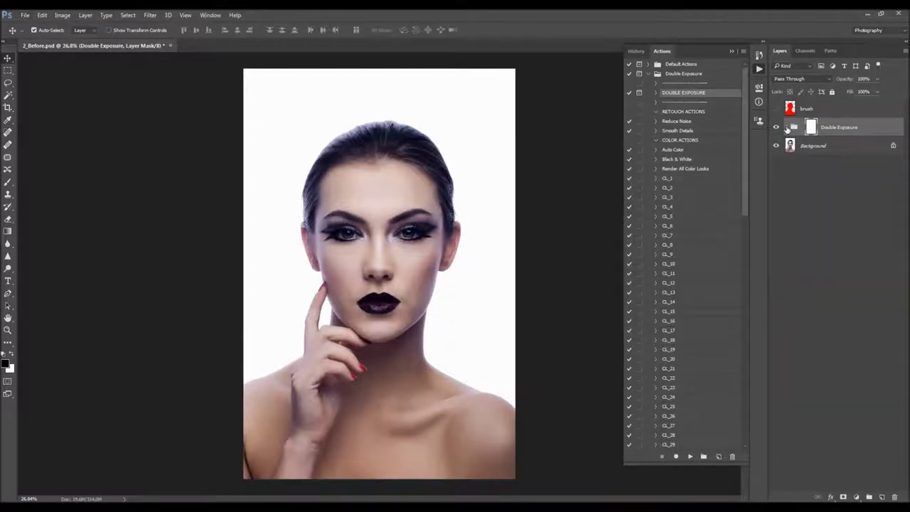
click(787, 128)
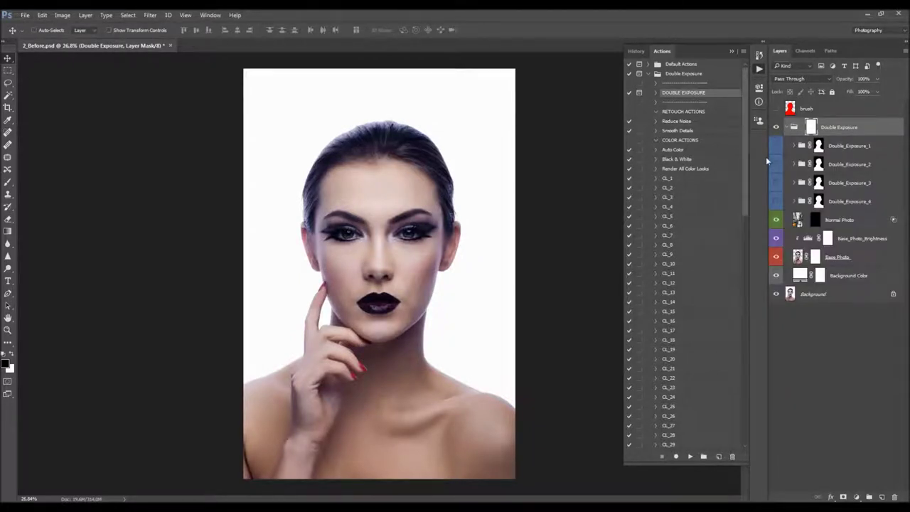
click(732, 51)
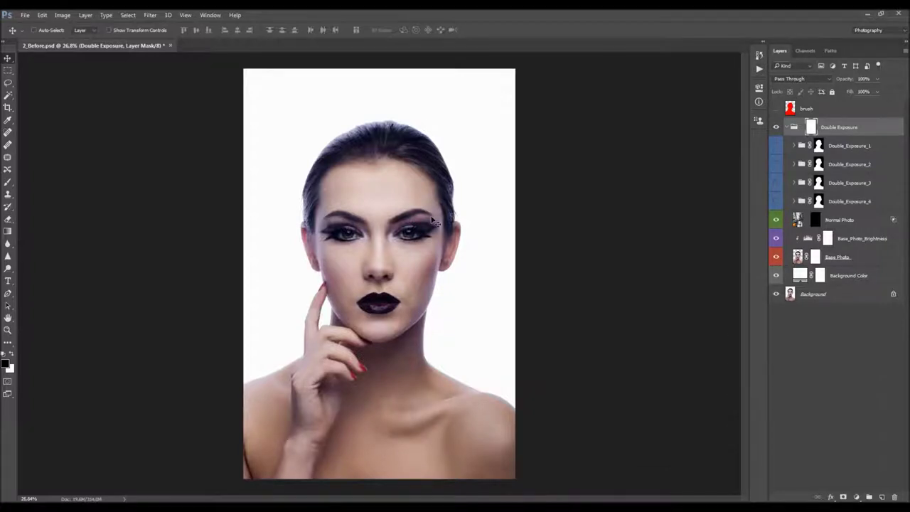
scroll(431, 235, up, 3)
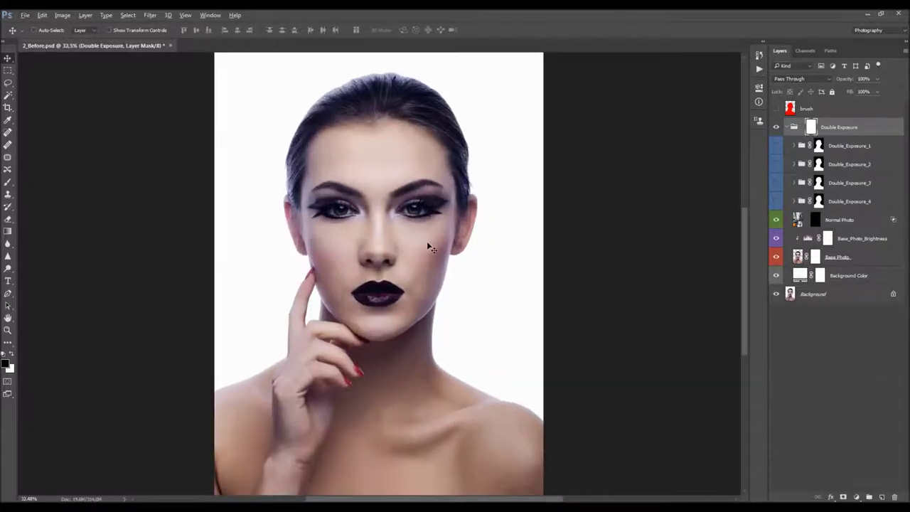
scroll(428, 243, down, 1)
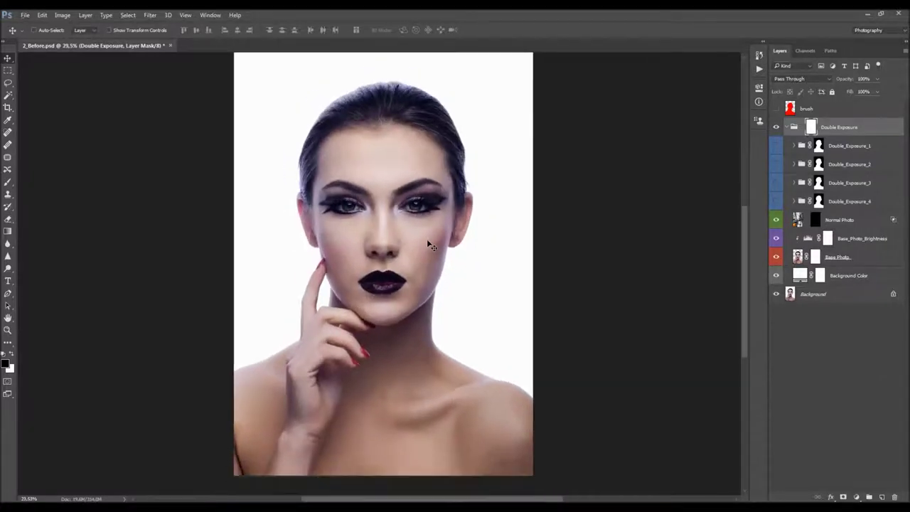
Preview Double_Exposure_1, show only Double_Exposure_2 instead, and expand that group with its DE_2 layer selected
click(777, 146)
click(776, 146)
click(776, 164)
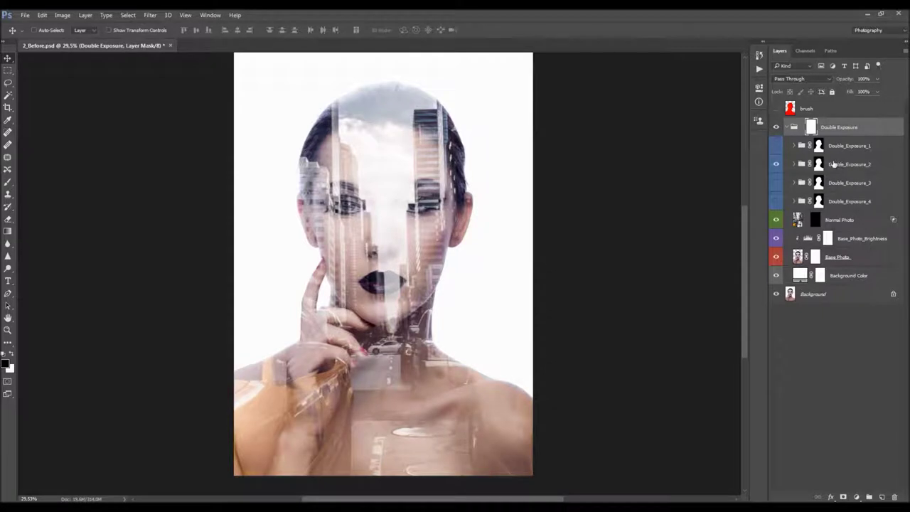
click(795, 164)
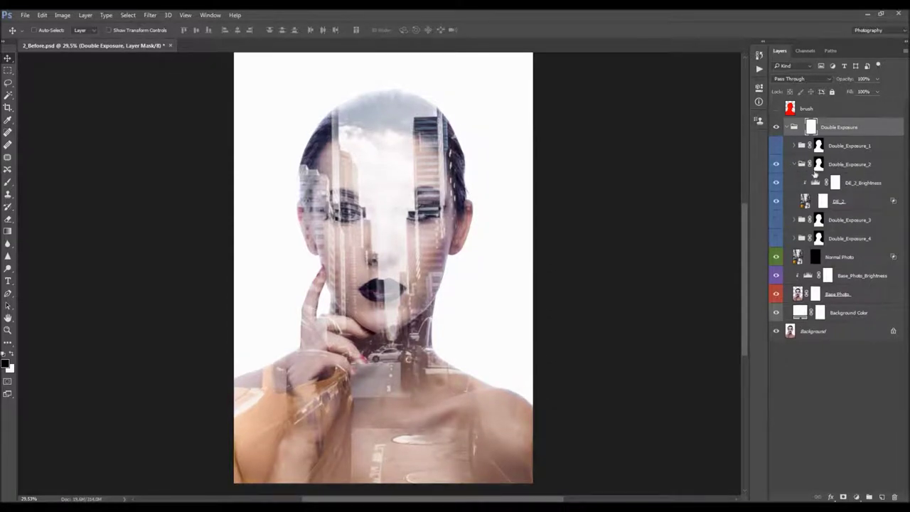
click(849, 200)
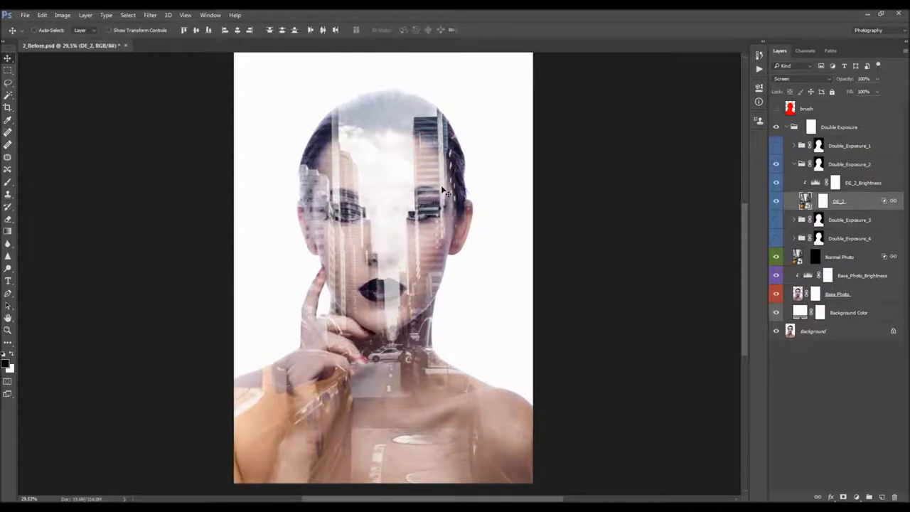
Examine the DE_2 layer's blending options without changing them, and toggle the layer's visibility to compare its effect
double_click(850, 203)
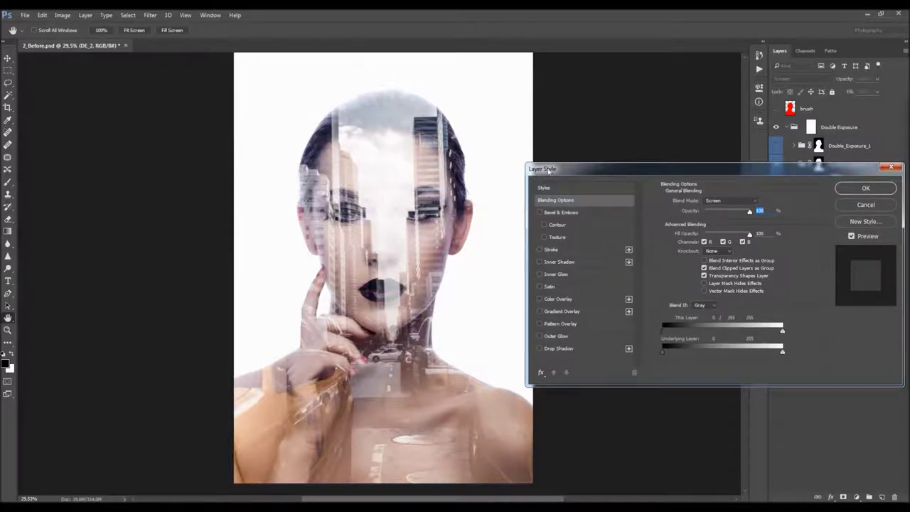
click(860, 204)
click(776, 202)
click(776, 202)
click(777, 202)
click(776, 202)
click(777, 202)
click(777, 202)
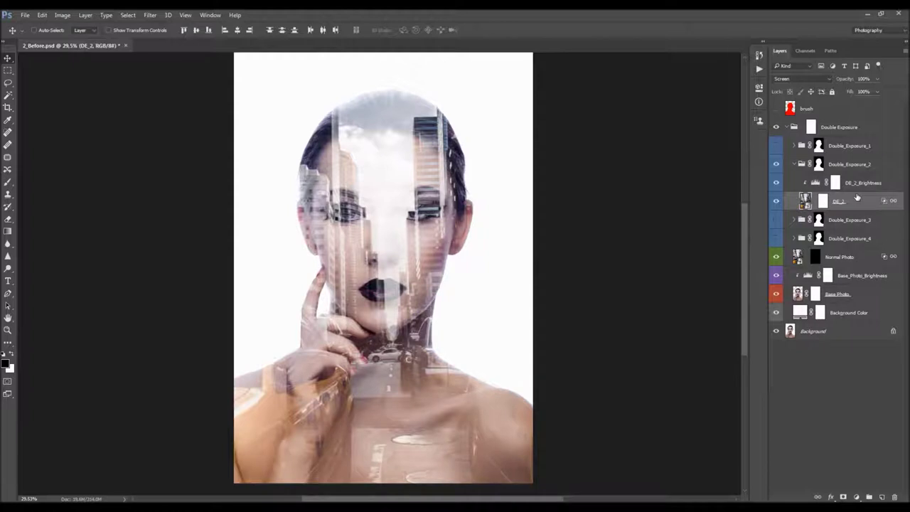
Check the Levels settings of the DE_2_Brightness layer, and shift the DE_2 city photo slightly within the portrait
double_click(816, 184)
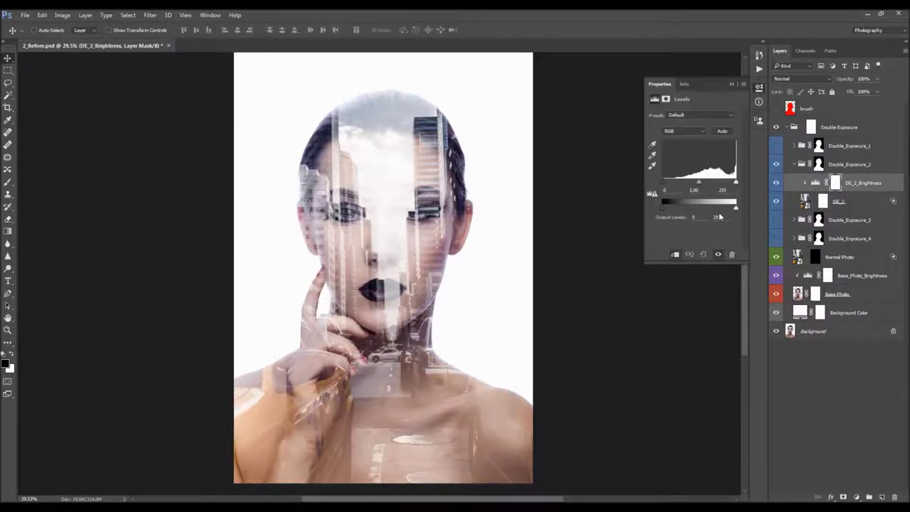
click(733, 85)
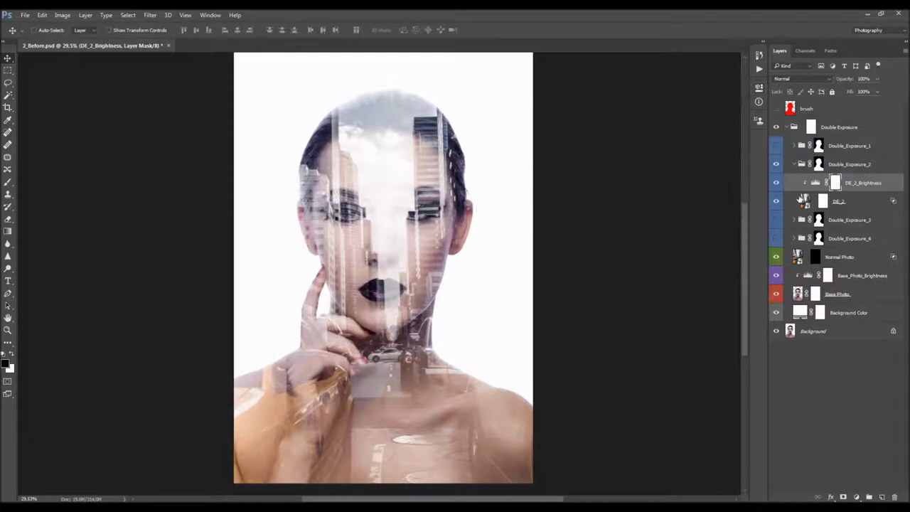
click(803, 200)
drag(468, 198, 462, 196)
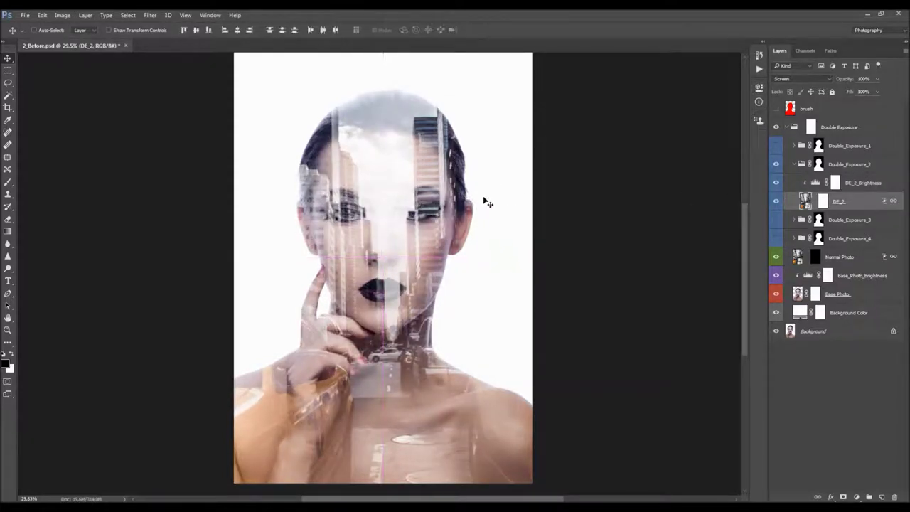
scroll(482, 158, down, 1)
scroll(433, 177, up, 1)
scroll(433, 178, down, 1)
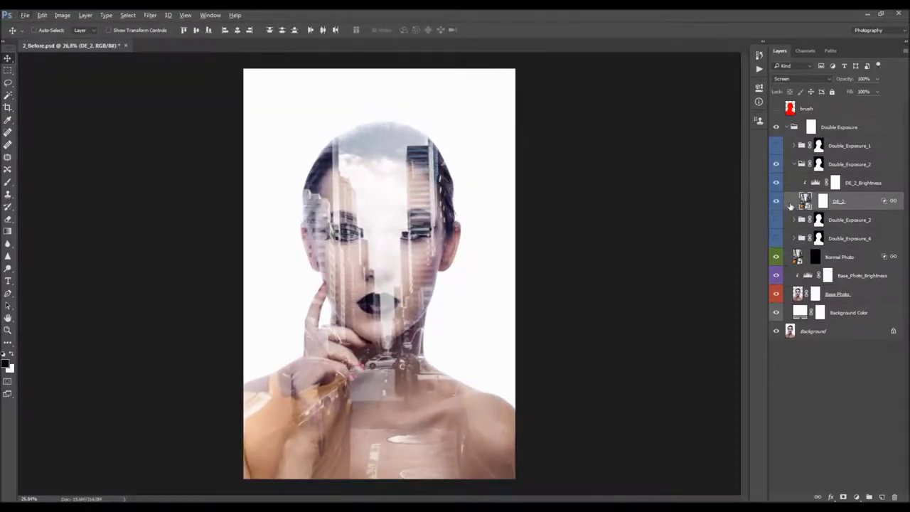
Open the DE_2 smart object's embedded city photo as its own document, and check the available save commands
double_click(806, 201)
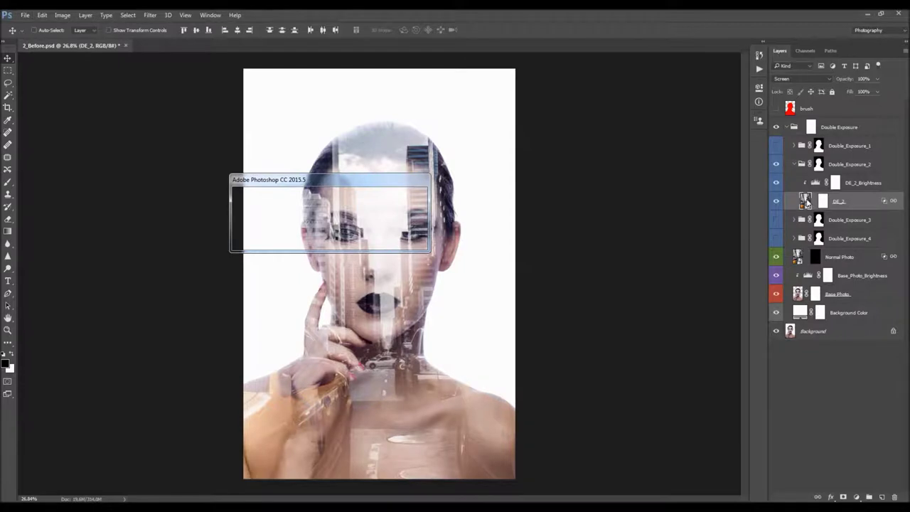
click(331, 226)
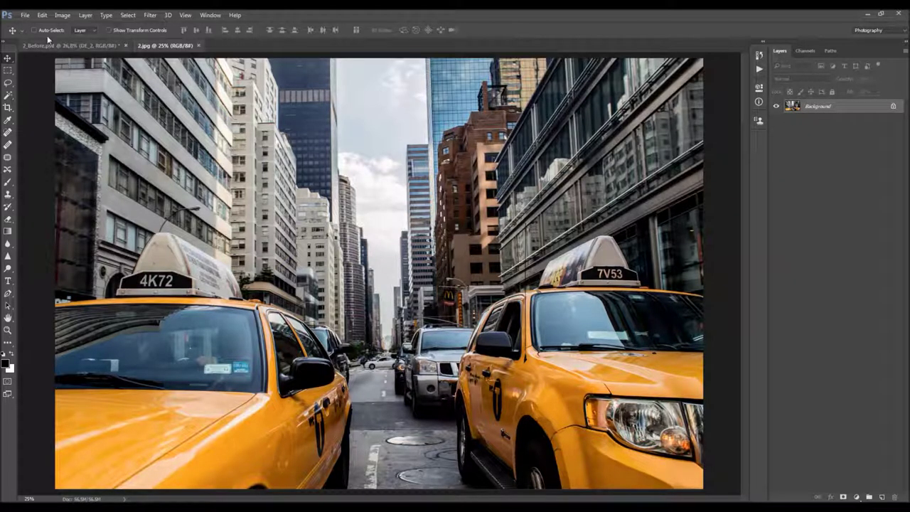
click(26, 16)
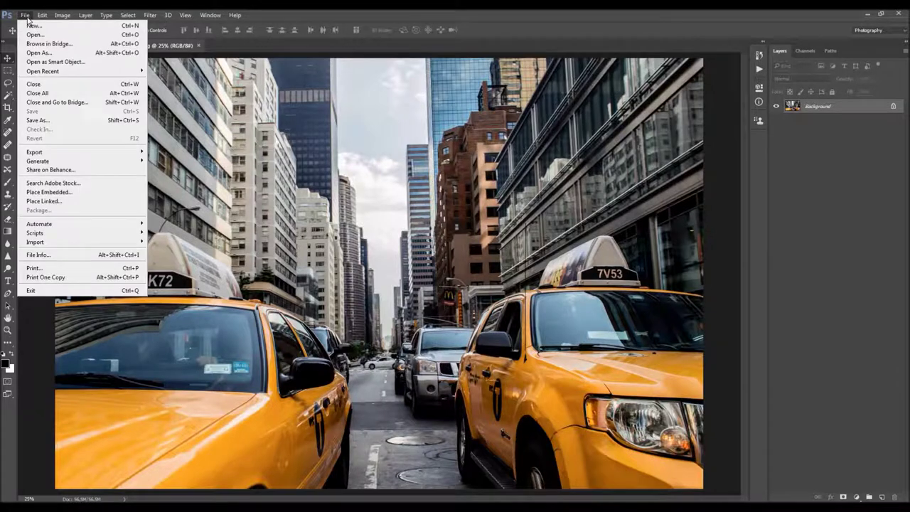
click(313, 107)
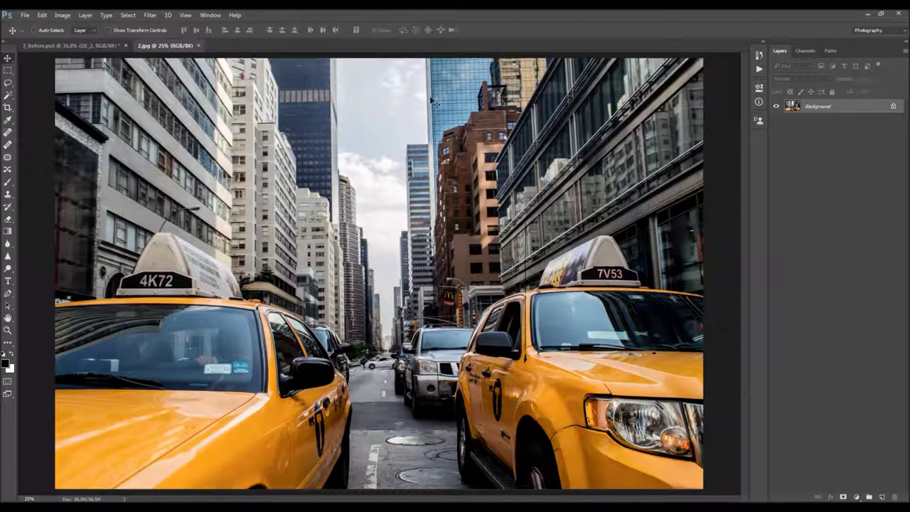
click(25, 15)
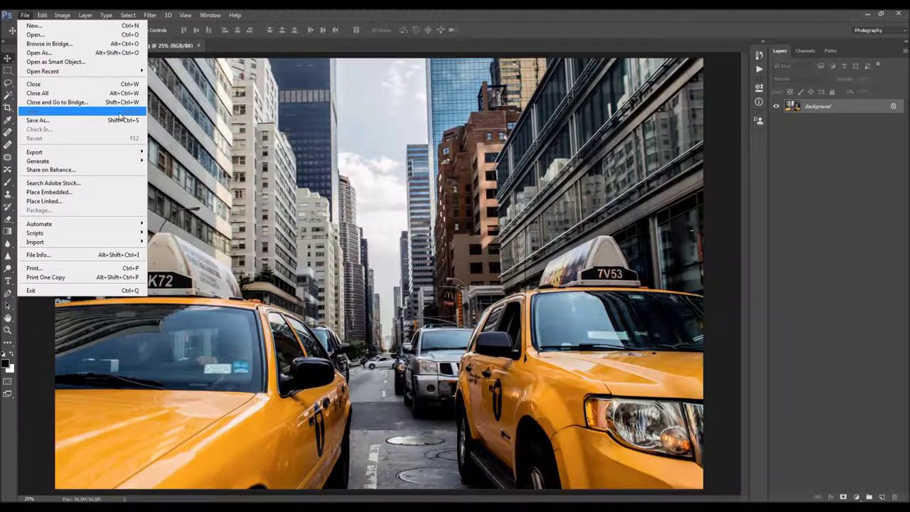
click(244, 122)
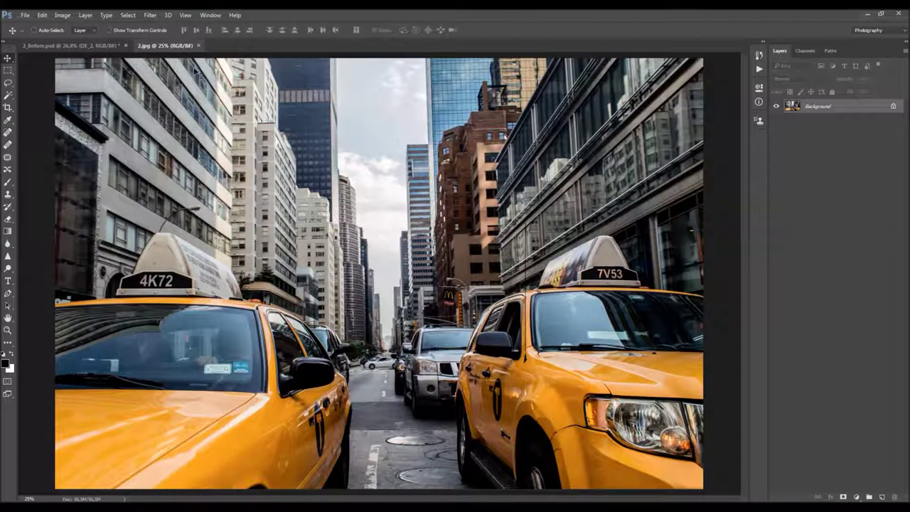
Close the embedded city photo, reopen it from the DE_2 smart object, and switch back to the 2_Before.psd portrait
click(200, 46)
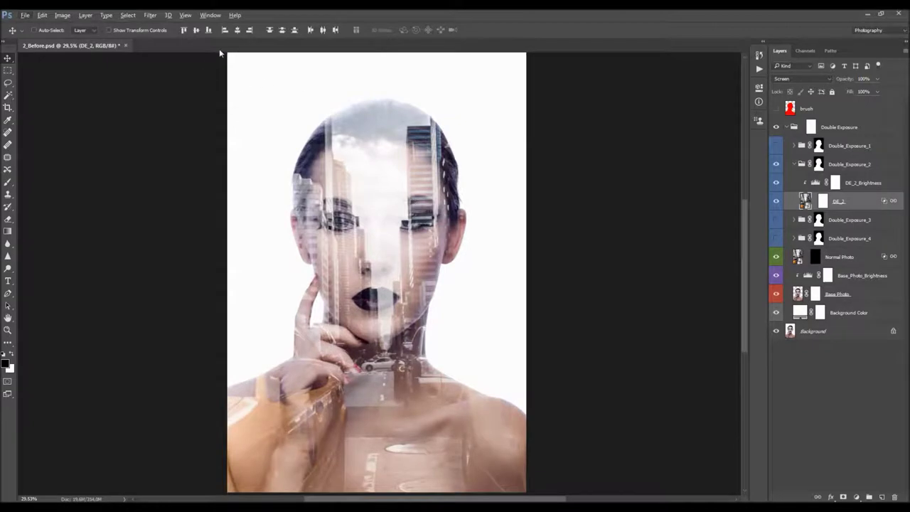
scroll(272, 121, down, 1)
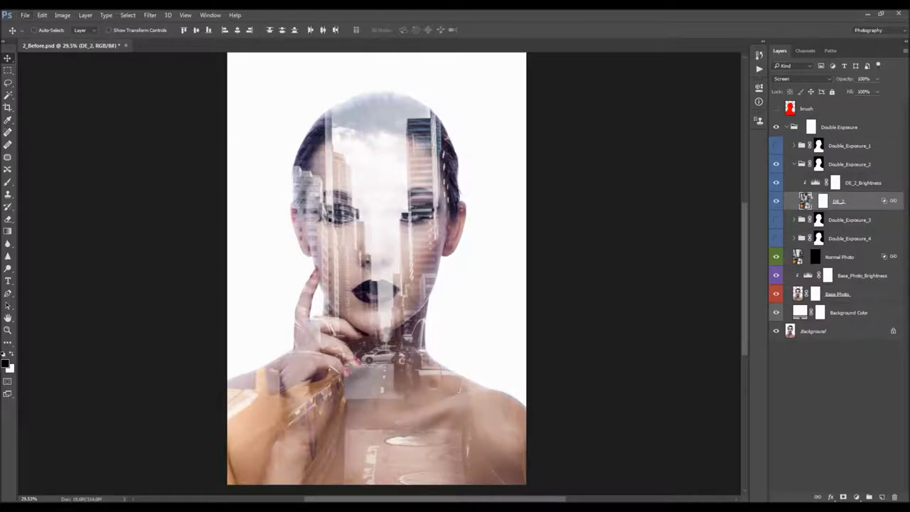
double_click(806, 201)
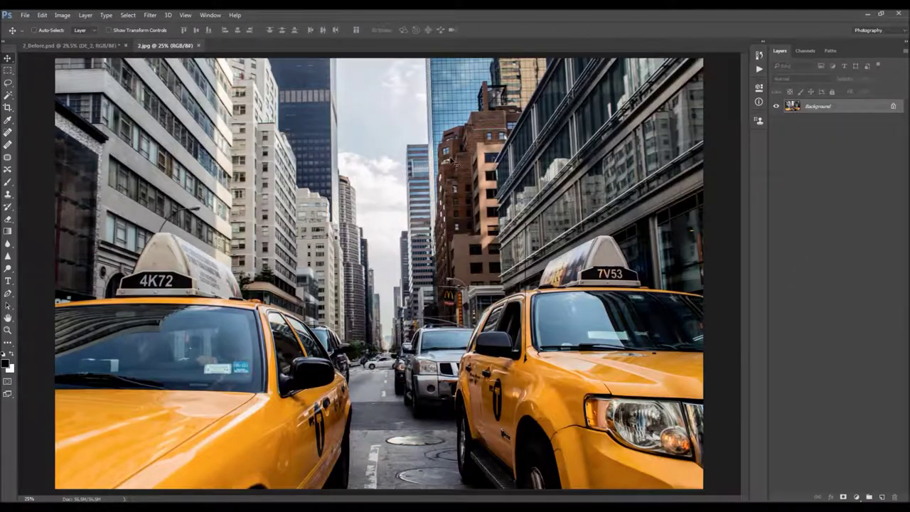
click(71, 45)
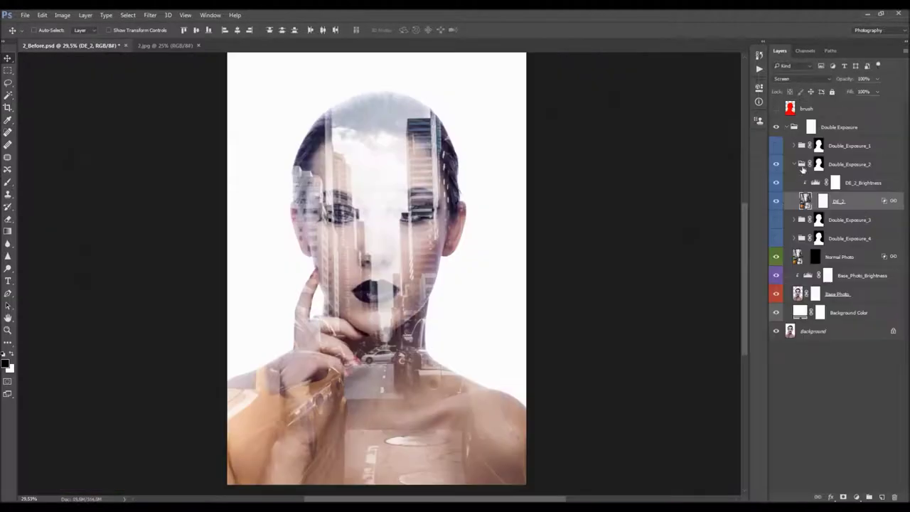
Examine the layers inside the Double_Exposure_1 group, collapse it, then return to the embedded 2.jpg and close that document
click(794, 145)
click(800, 146)
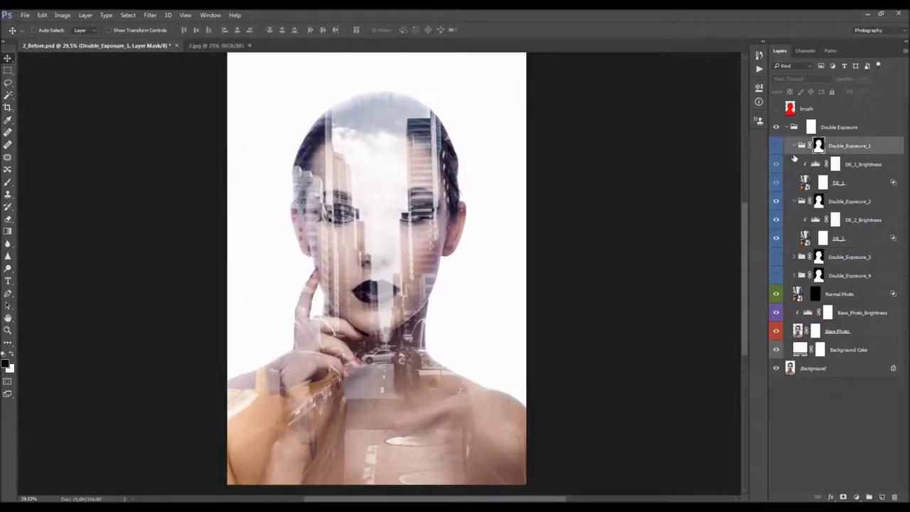
click(794, 145)
click(795, 219)
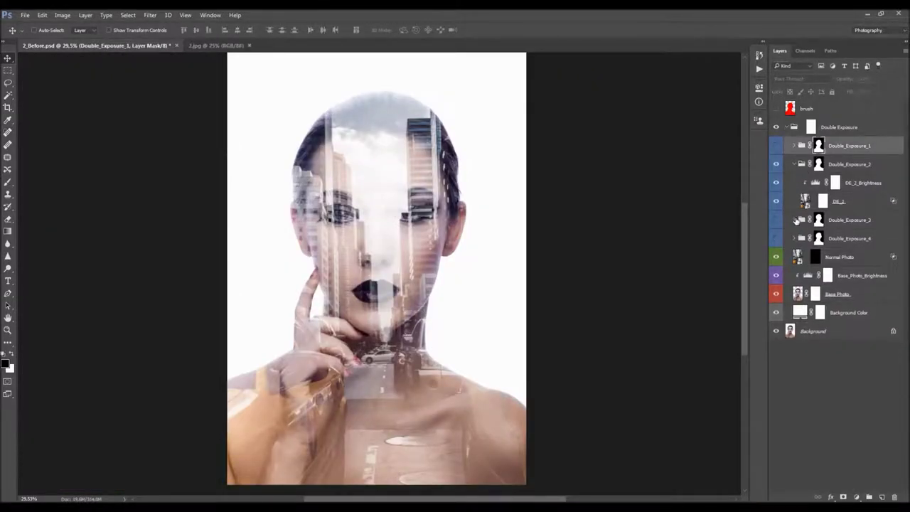
click(807, 202)
click(187, 45)
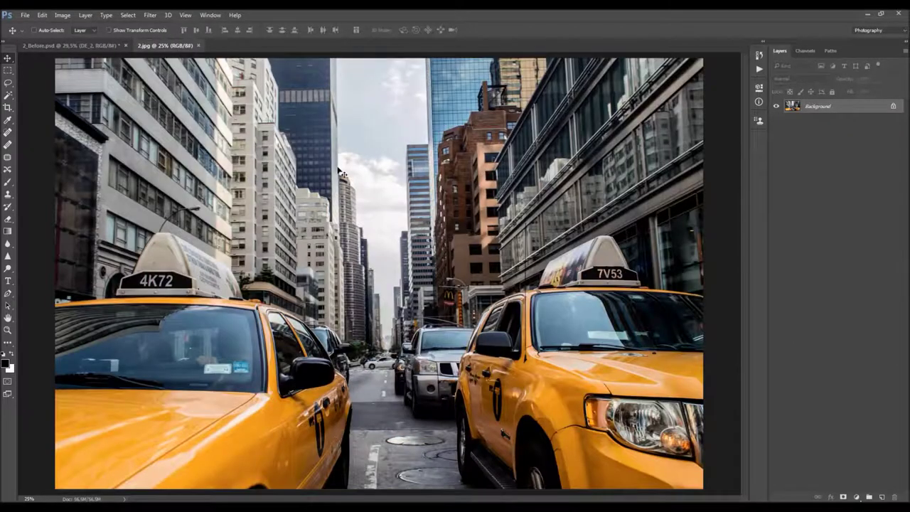
click(198, 46)
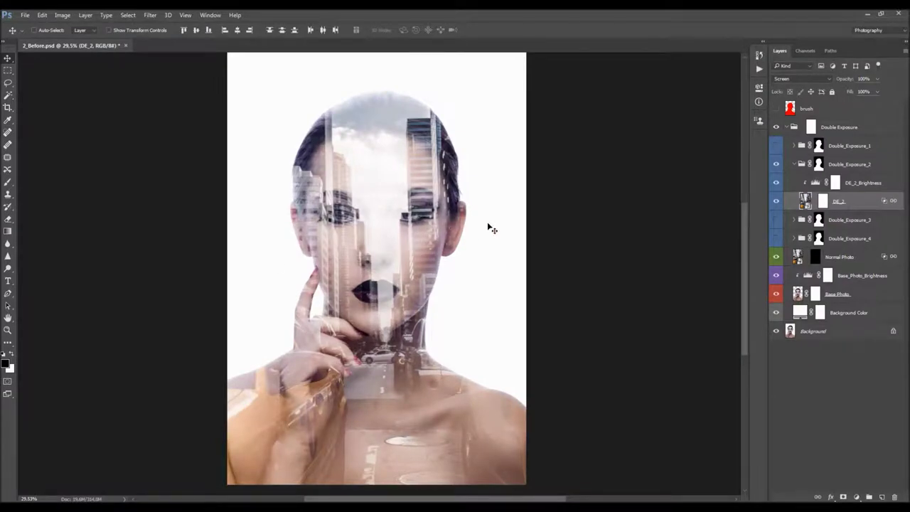
Disable the Normal Photo layer's mask and lower the layer's opacity until the street photo is only a faint backdrop
click(839, 258)
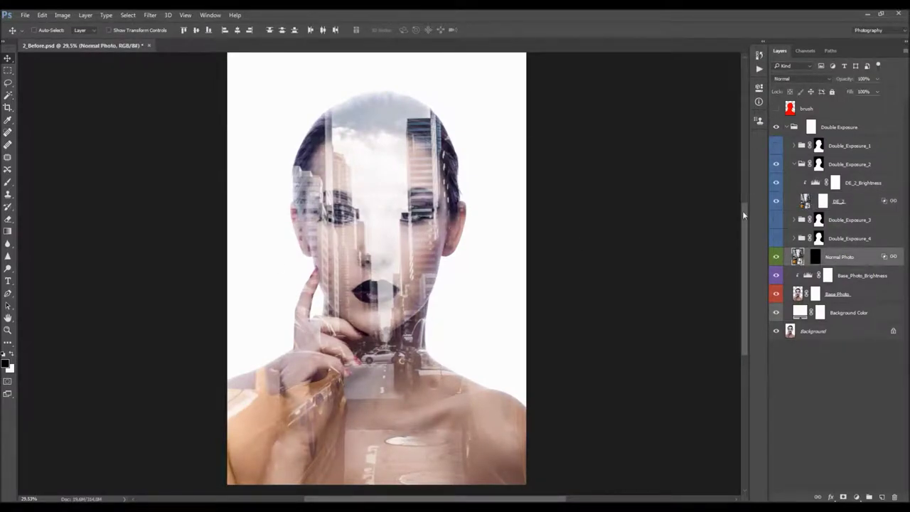
click(804, 202)
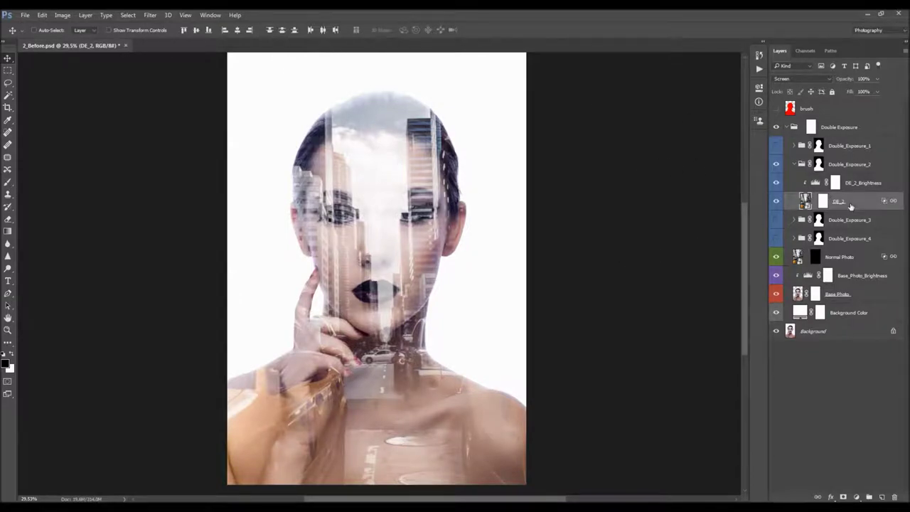
click(823, 257)
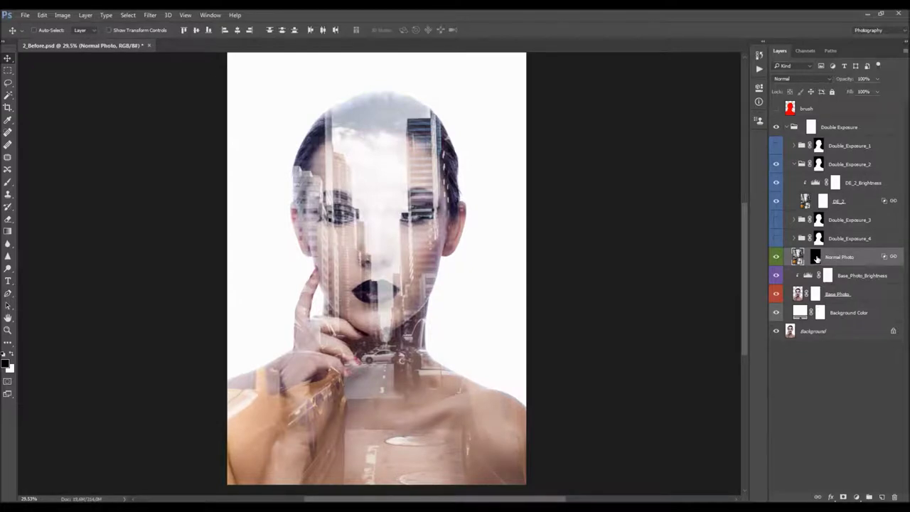
shift+click(816, 258)
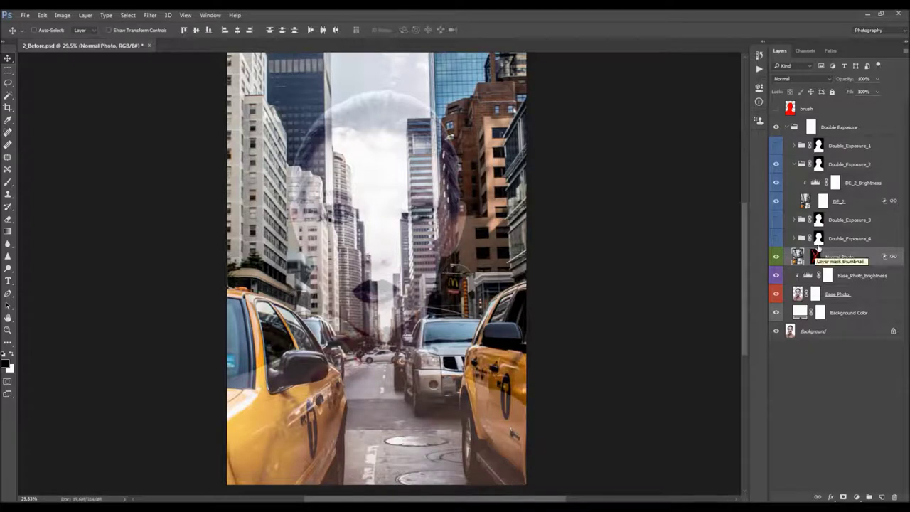
click(862, 79)
drag(831, 79, 478, 102)
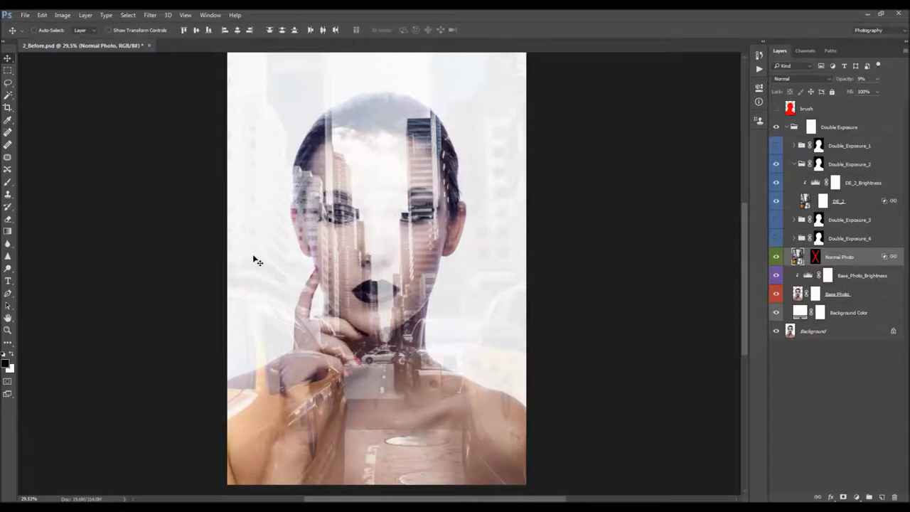
drag(850, 81, 841, 80)
Collapse the Double Exposure group and run the Render All Color Looks action above it
click(786, 127)
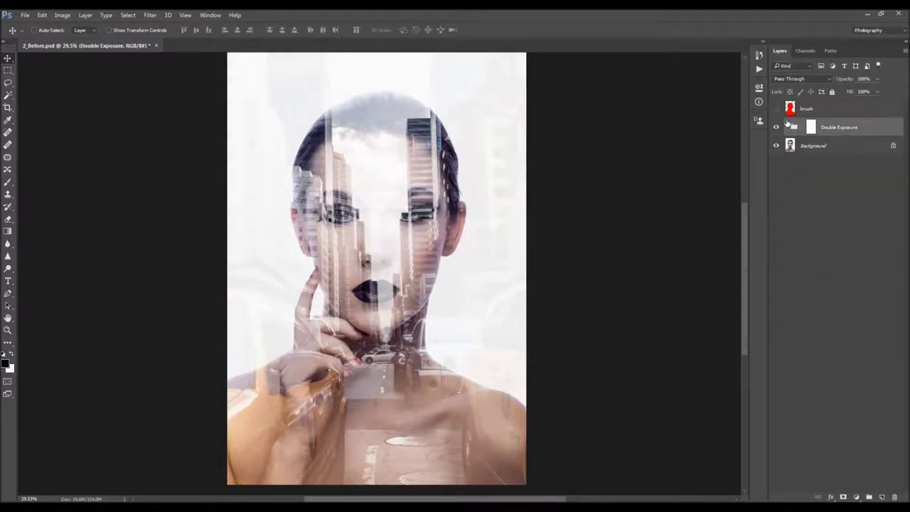
click(759, 69)
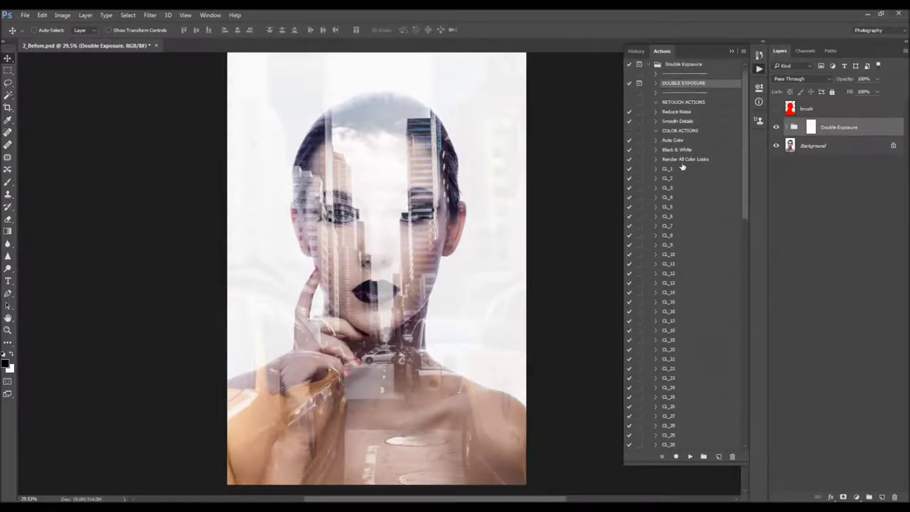
click(684, 169)
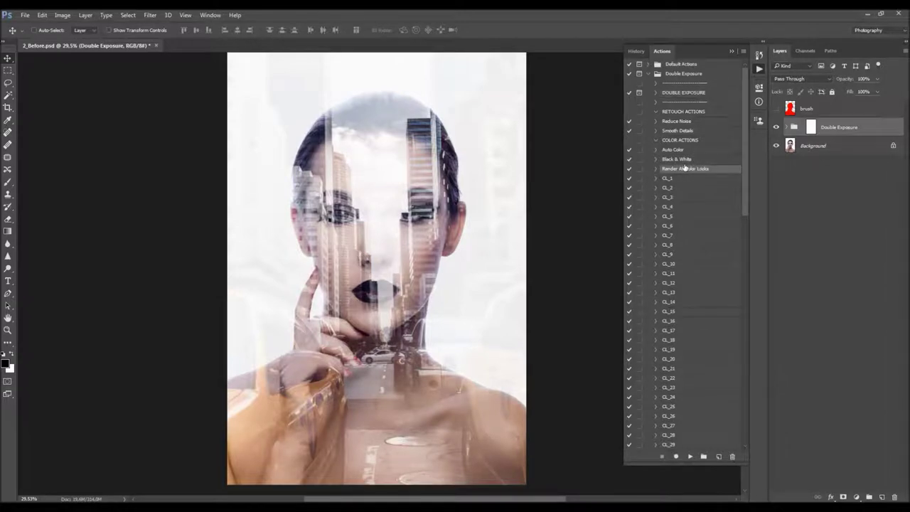
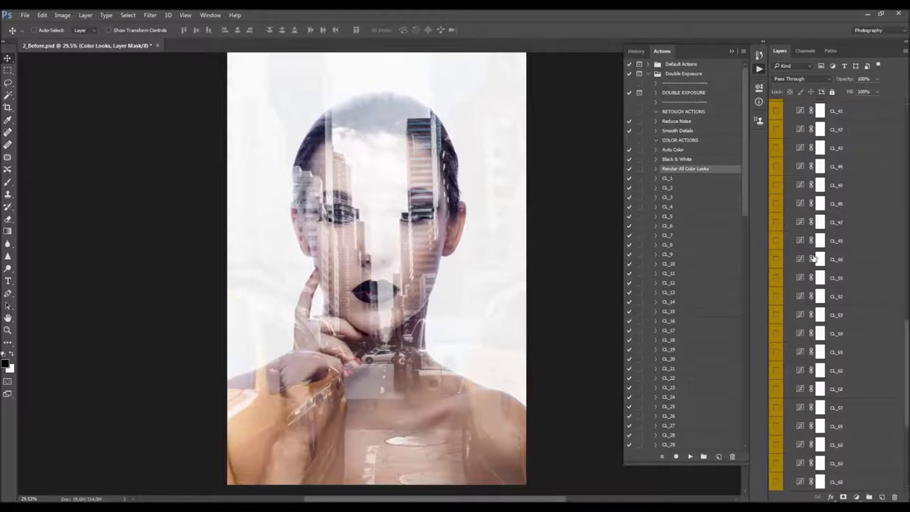
Preview the CL_12 and CL_10 color looks on the portrait, leaving both hidden
scroll(812, 258, up, 5)
click(775, 204)
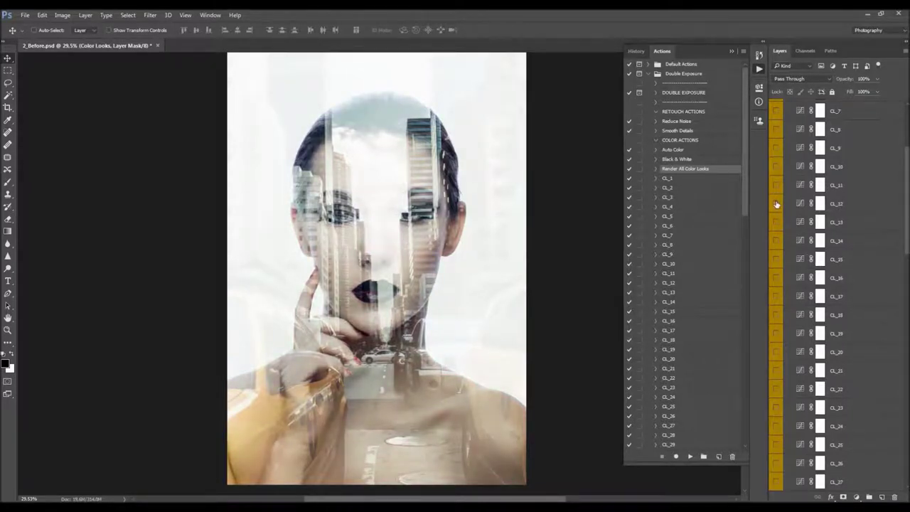
click(776, 167)
click(777, 167)
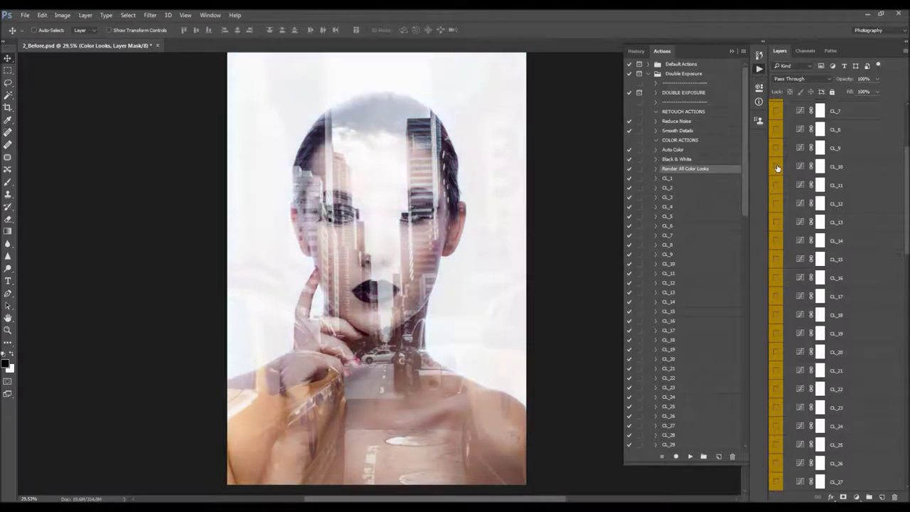
scroll(800, 274, down, 7)
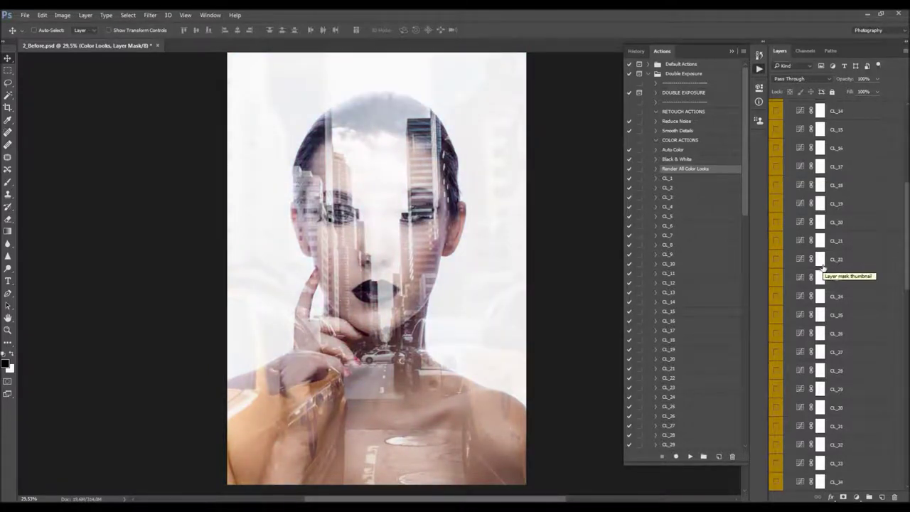
Show the CL_46 color look and set its layer opacity to 52%
scroll(793, 306, down, 2)
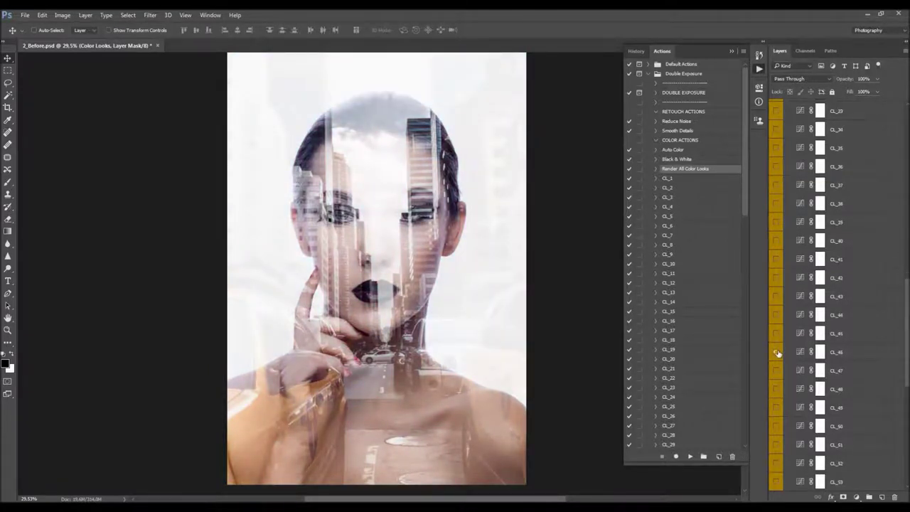
click(832, 353)
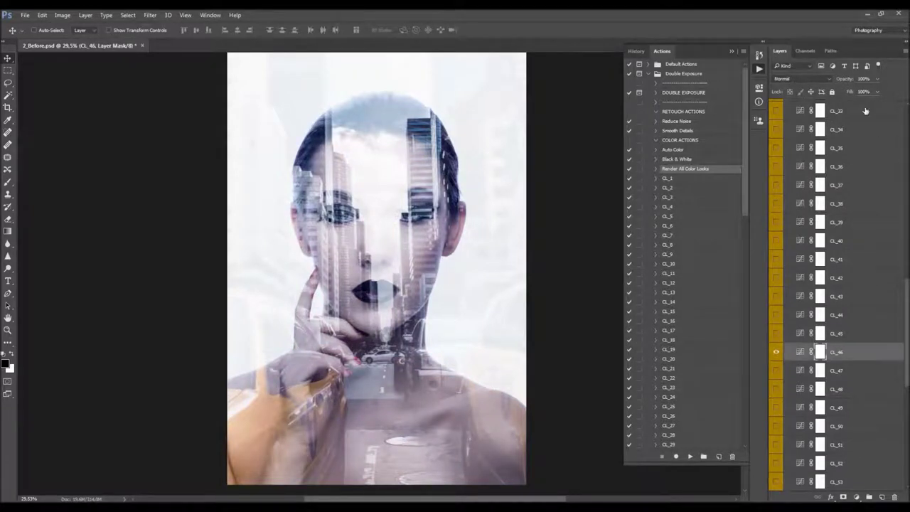
text(52)
key(Return)
Show the CL_52 color look as well, then collapse the Color Looks group and toggle its visibility to compare the effect
scroll(882, 191, down, 2)
click(777, 391)
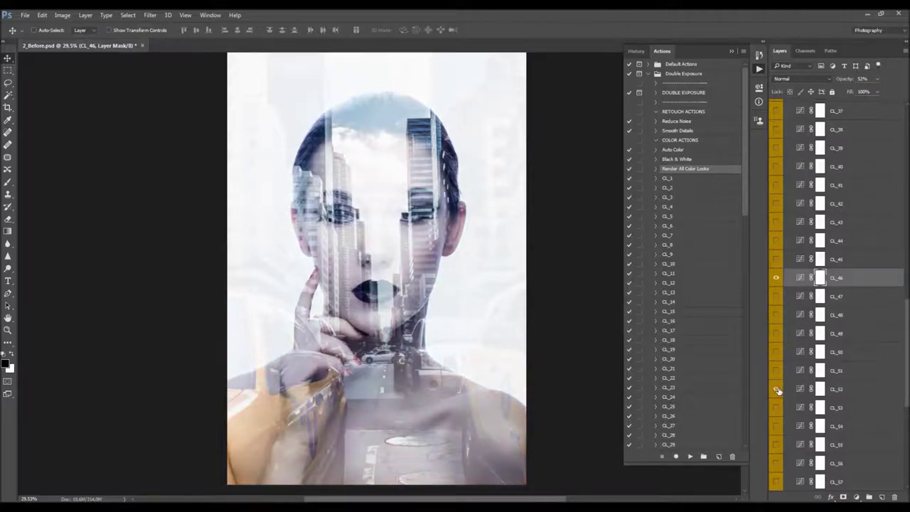
click(858, 391)
scroll(867, 290, up, 18)
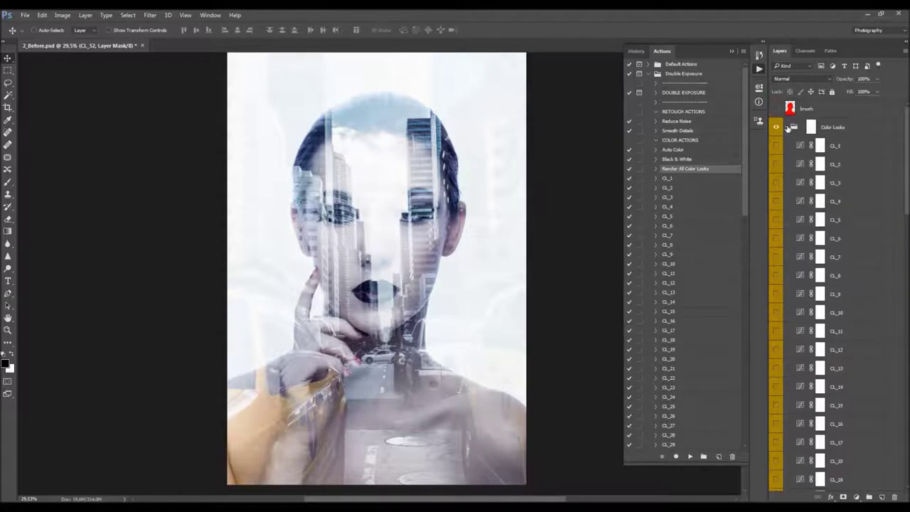
click(787, 127)
click(777, 127)
click(777, 127)
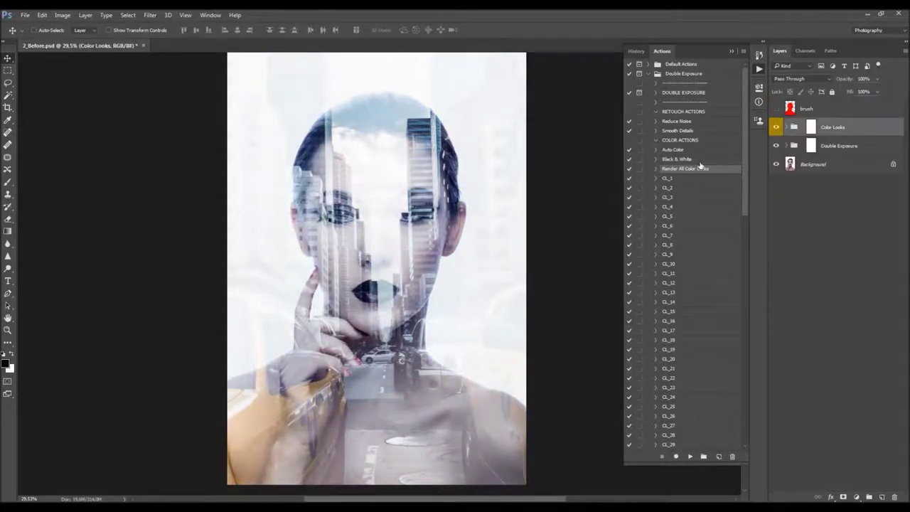
Run the Boost Highlights lighting action and reduce the new layer's opacity to 30%
scroll(698, 162, down, 10)
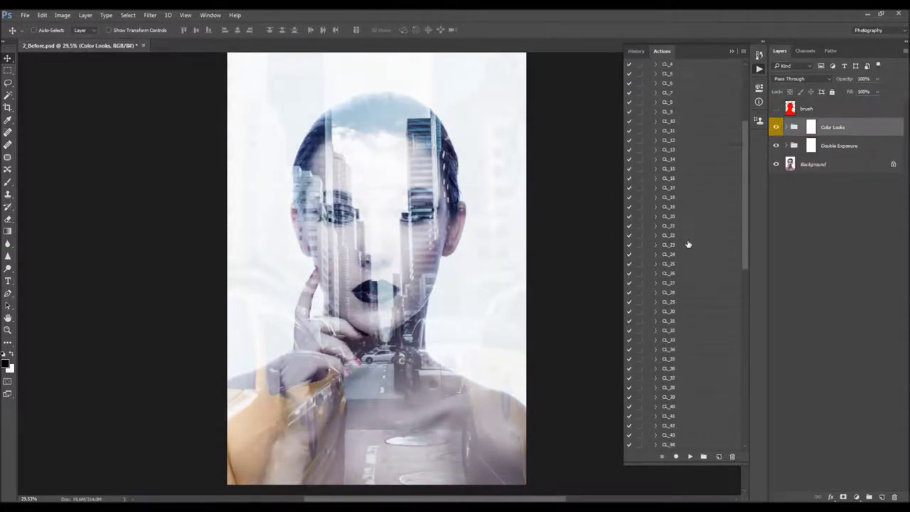
scroll(696, 270, down, 5)
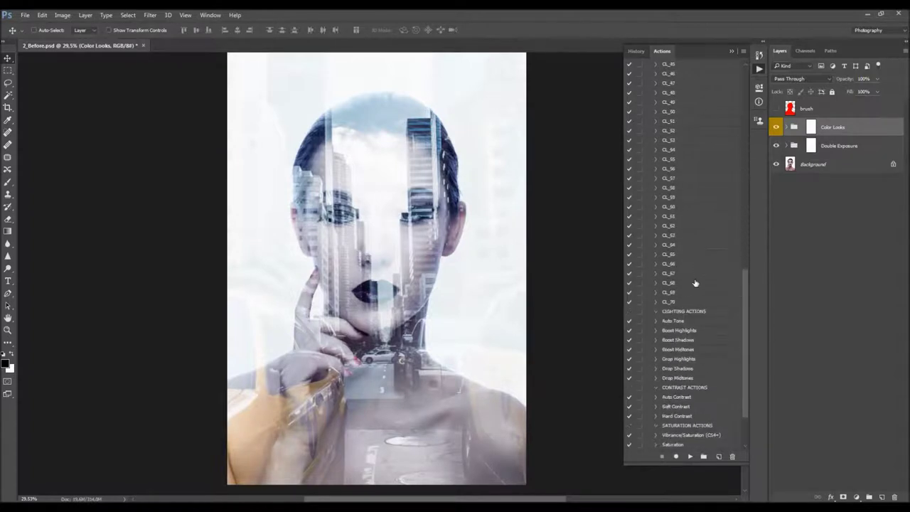
click(680, 332)
click(690, 457)
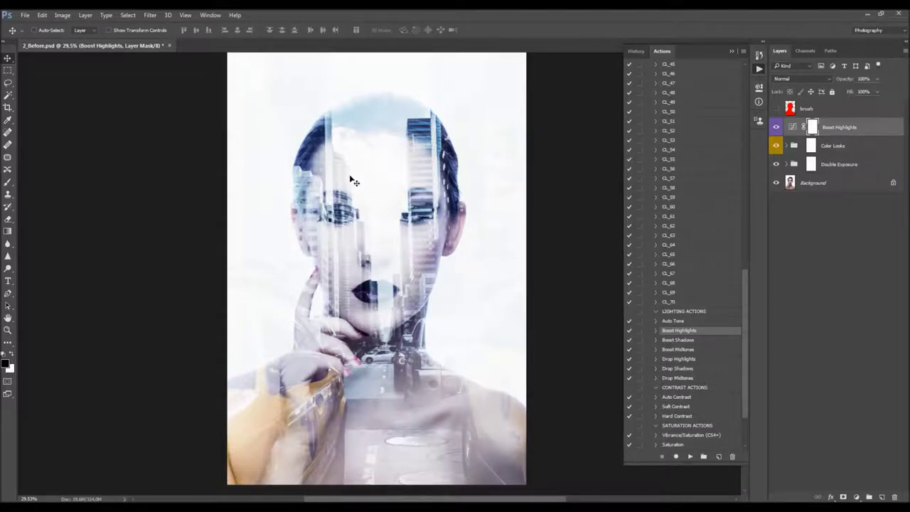
drag(844, 78, 738, 96)
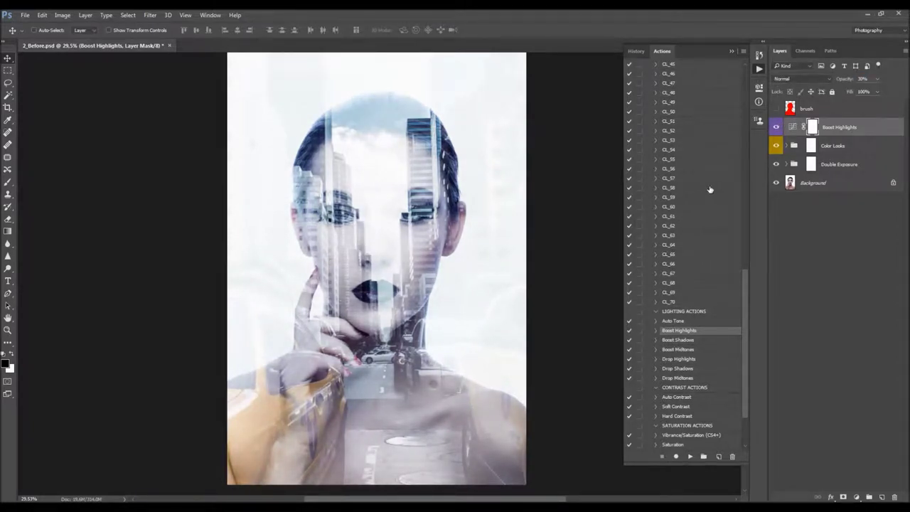
Run the Drop Highlights lighting action and reduce the new adjustment layer's opacity
scroll(672, 318, down, 1)
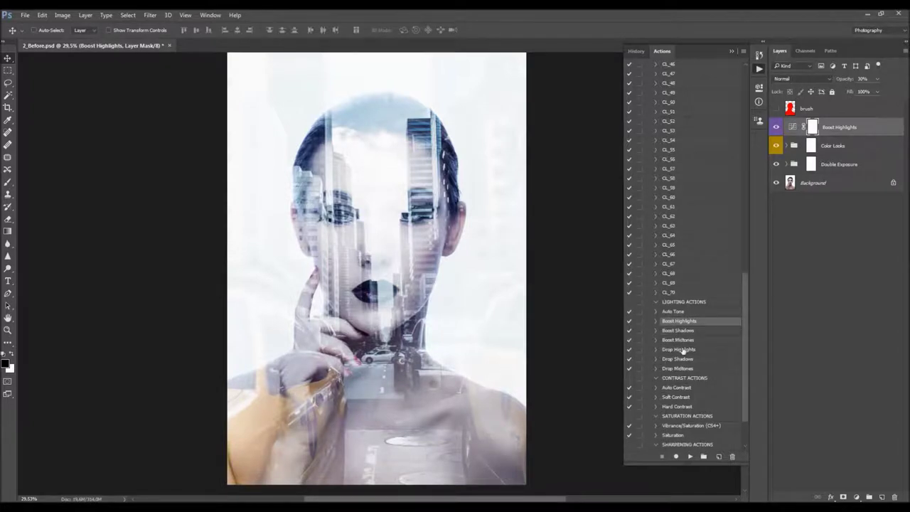
click(681, 349)
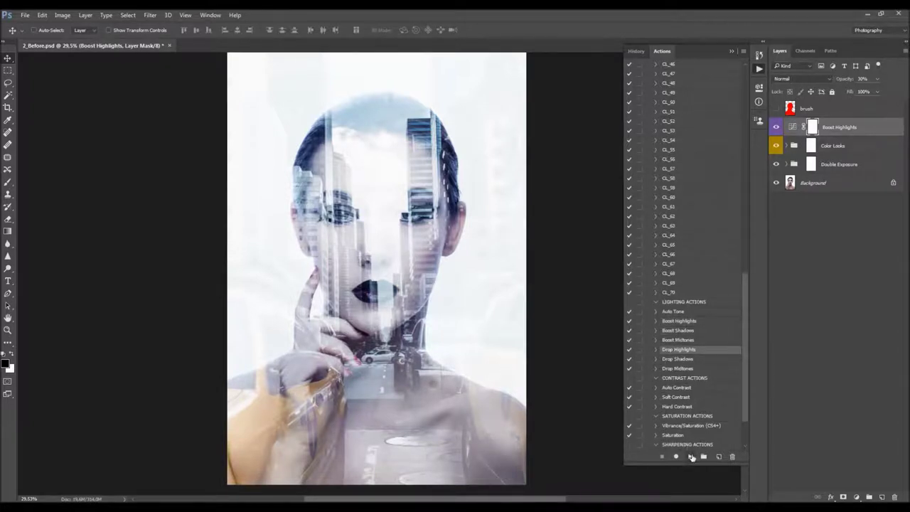
click(690, 457)
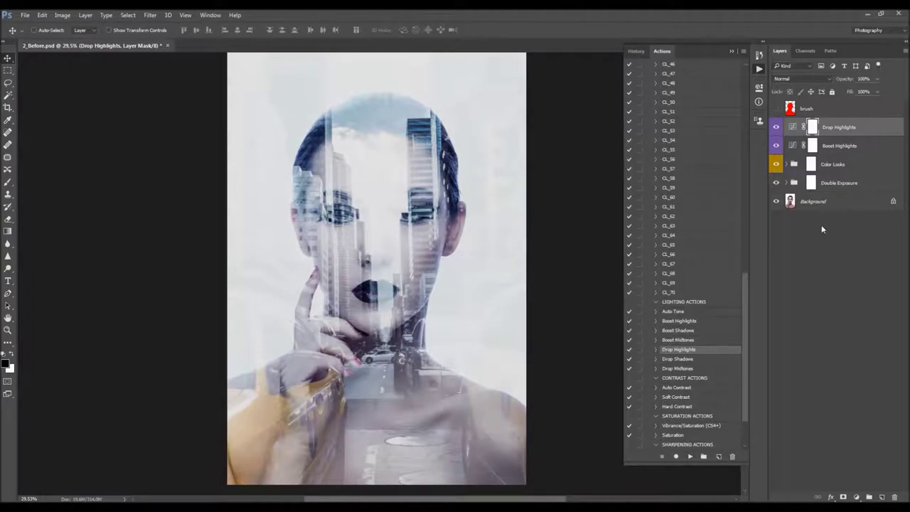
key(3)
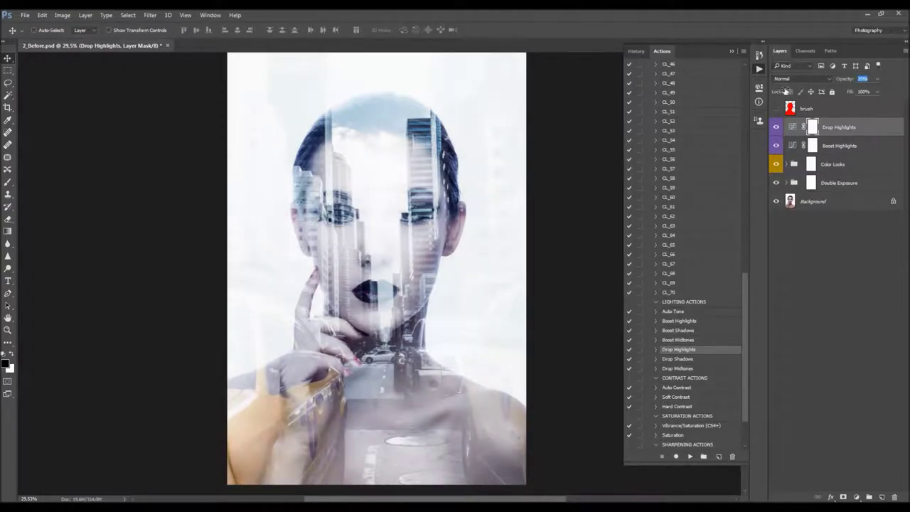
click(841, 81)
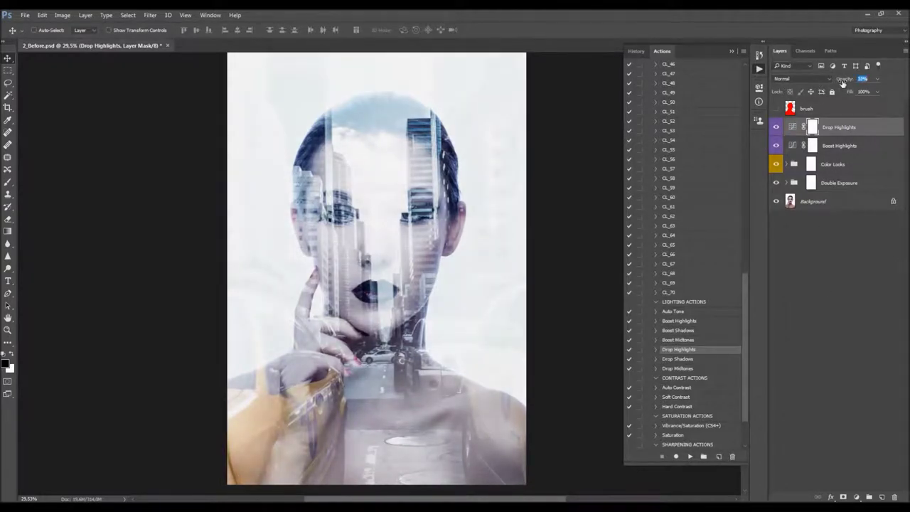
Adjust the Drop Highlights layer's opacity to just over 50% and toggle its visibility to compare the effect
drag(845, 82, 845, 84)
click(776, 126)
click(775, 126)
Run the Soft Contrast action and set the resulting layer's opacity to 24%
scroll(709, 200, down, 1)
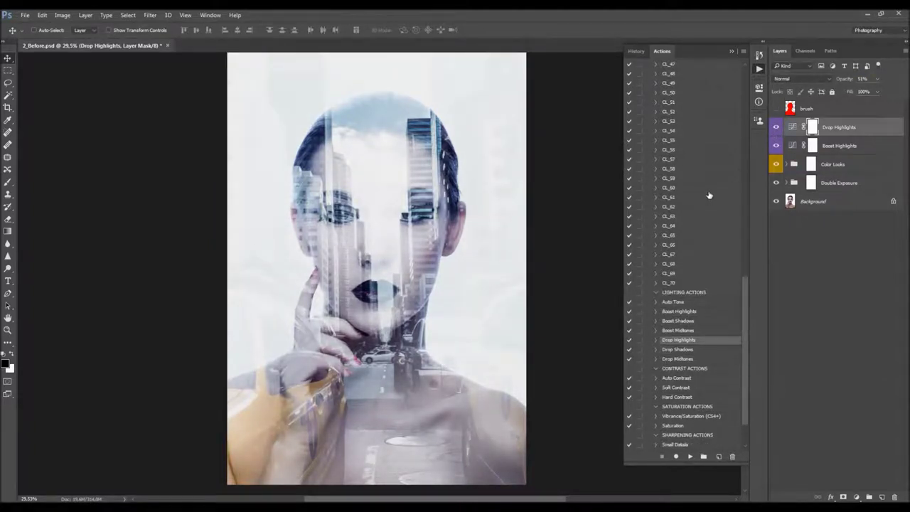
scroll(681, 319, down, 4)
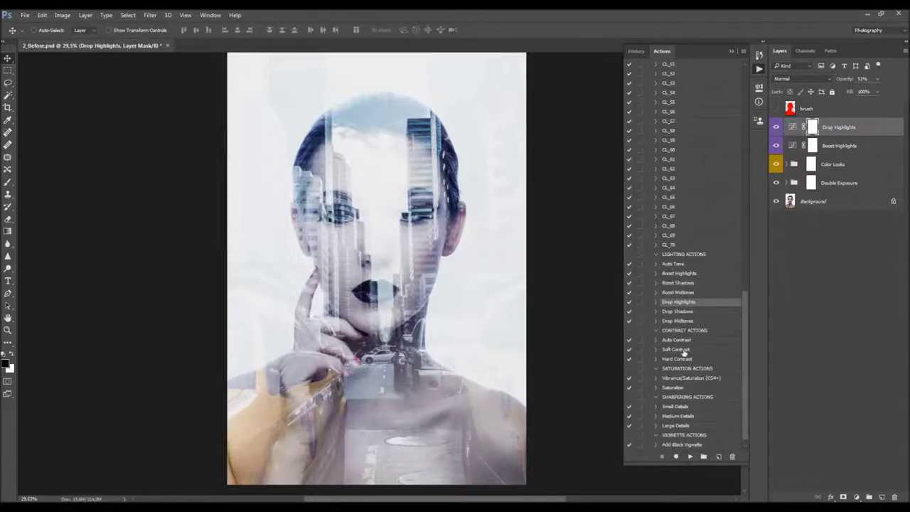
click(679, 350)
click(690, 456)
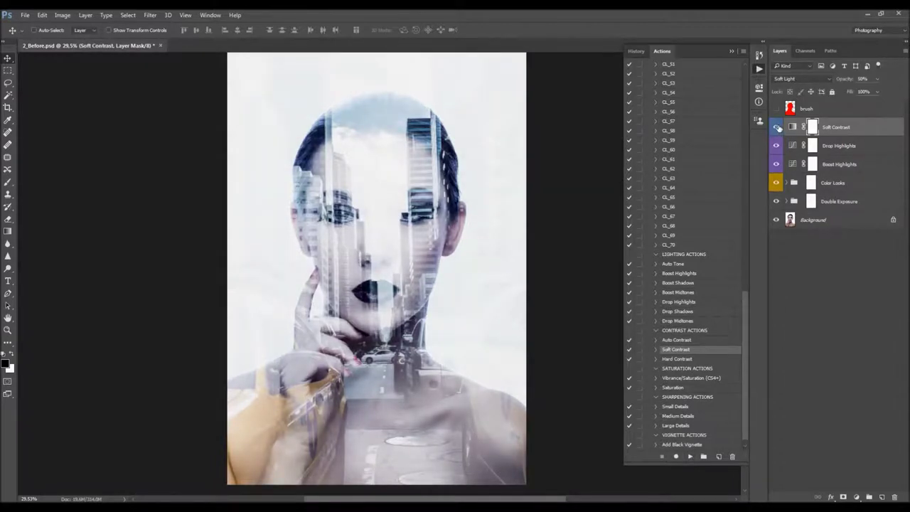
drag(839, 79, 846, 80)
drag(838, 80, 851, 86)
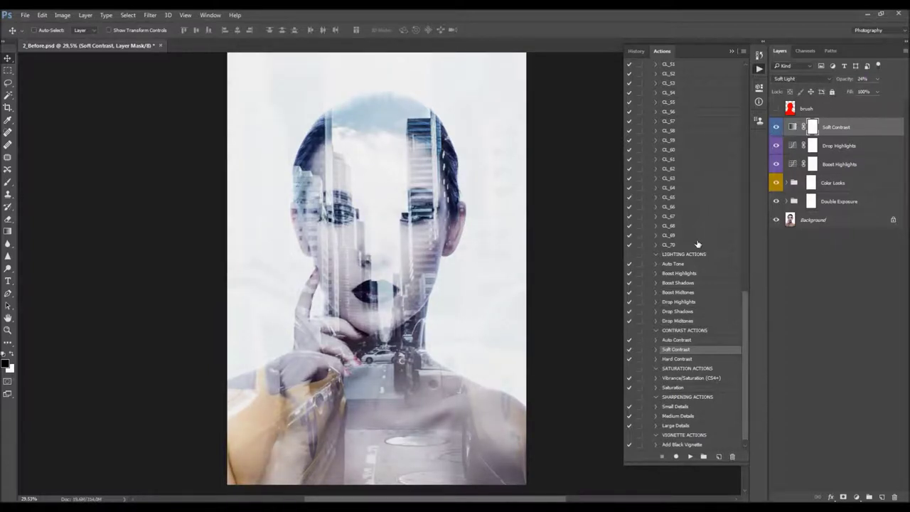
Run the Saturation action to add a saturation adjustment above the Soft Contrast layer
scroll(684, 302, down, 1)
click(676, 379)
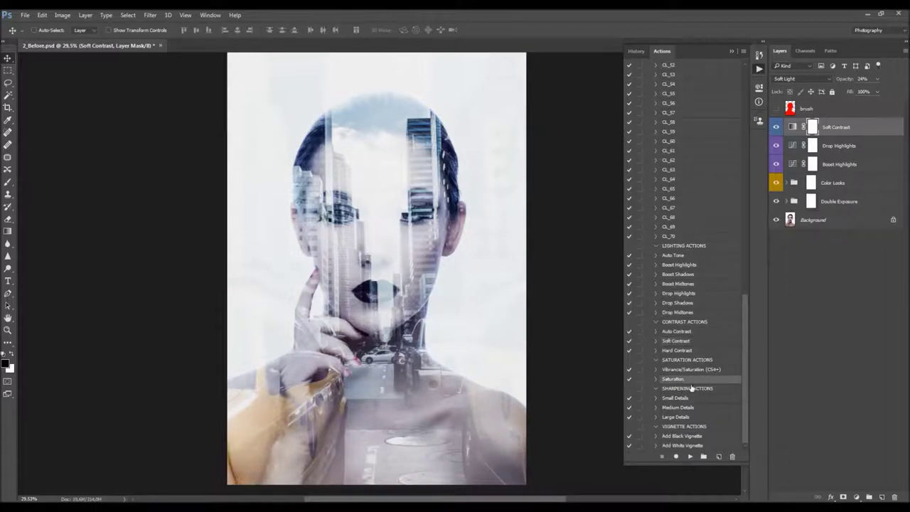
click(690, 456)
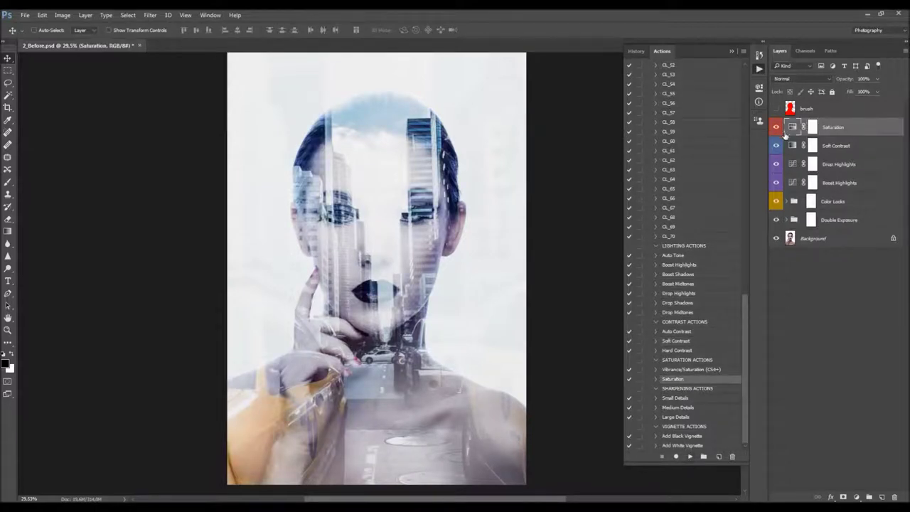
Try a different saturation amount in the Saturation adjustment layer, reset the adjustment and close its settings
double_click(795, 127)
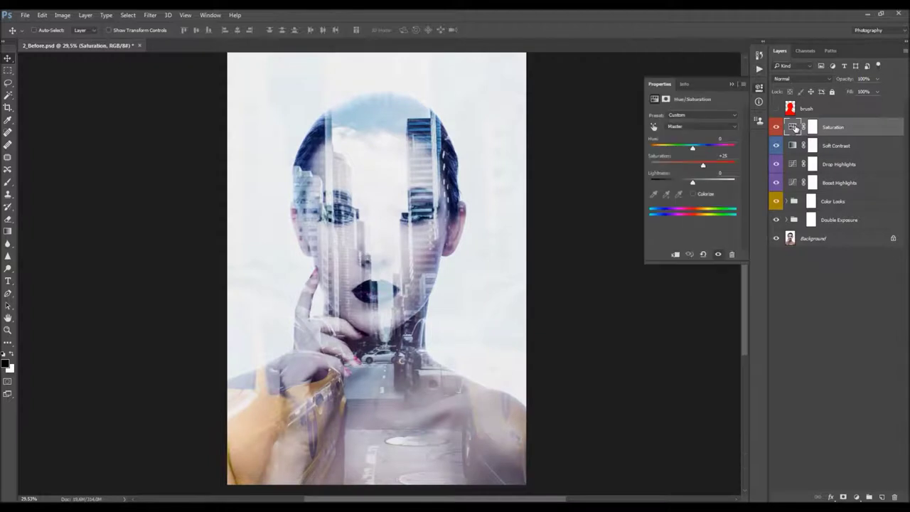
mouse_move(691, 165)
mouse_down()
mouse_move(680, 165)
mouse_move(706, 172)
mouse_up()
click(703, 255)
click(731, 84)
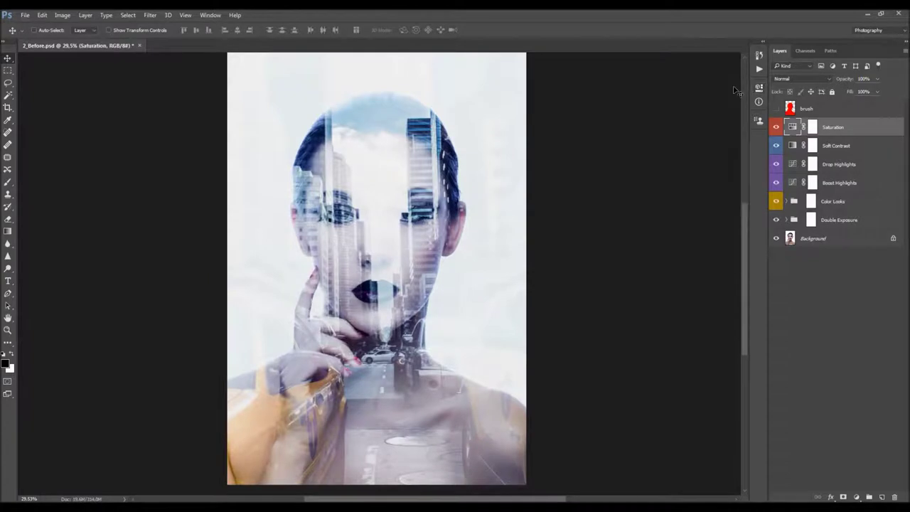
Run the Small Details sharpening action on the double exposure image
click(760, 68)
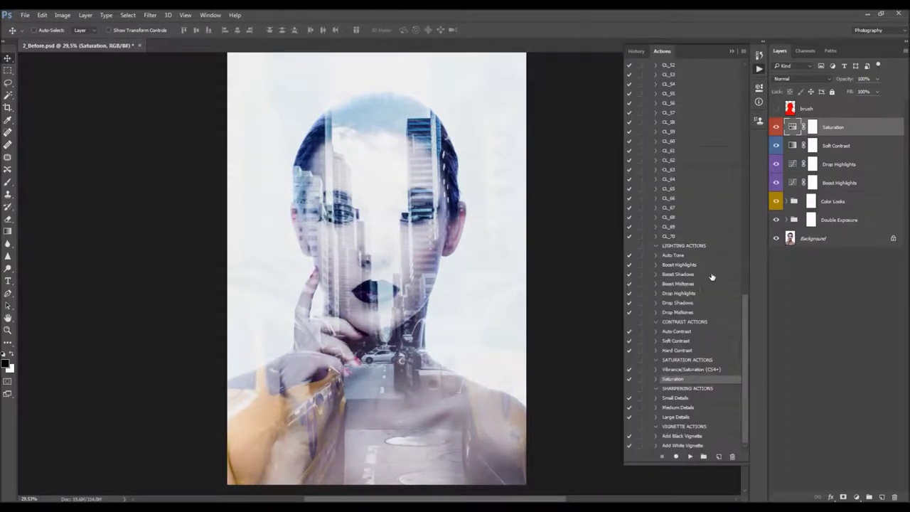
click(694, 399)
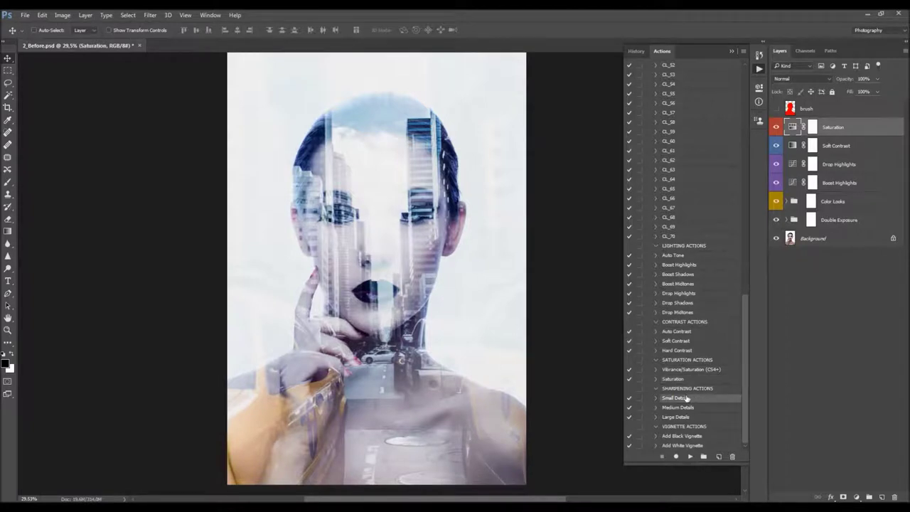
click(690, 458)
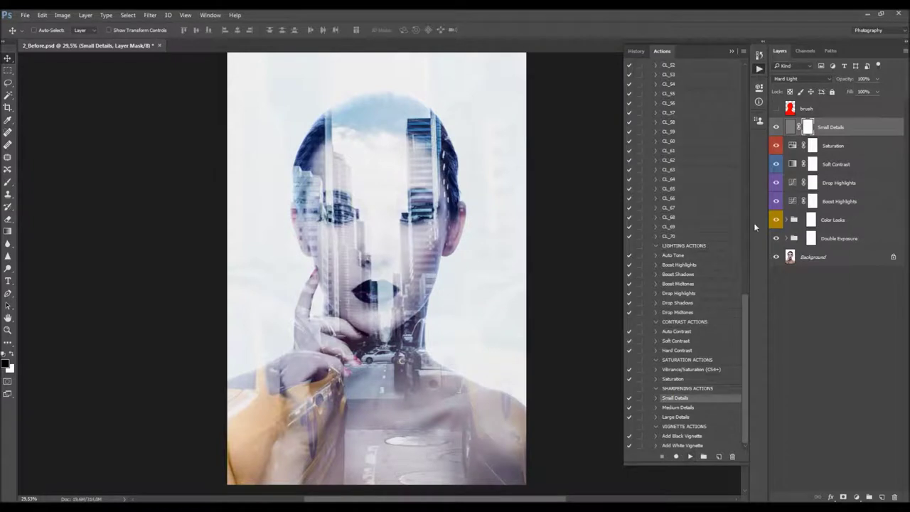
Compare the face and buildings up close with the Small Details layer hidden and shown
click(777, 127)
click(777, 126)
click(776, 127)
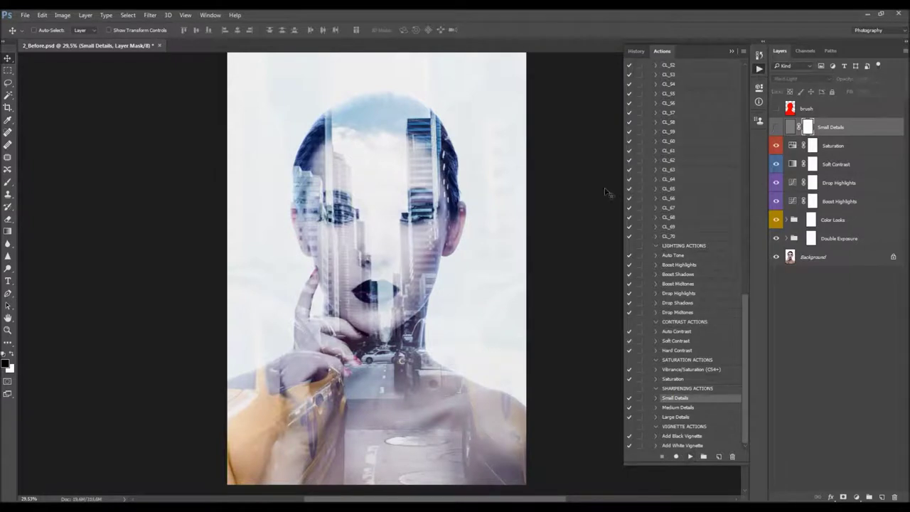
scroll(375, 319, up, 4)
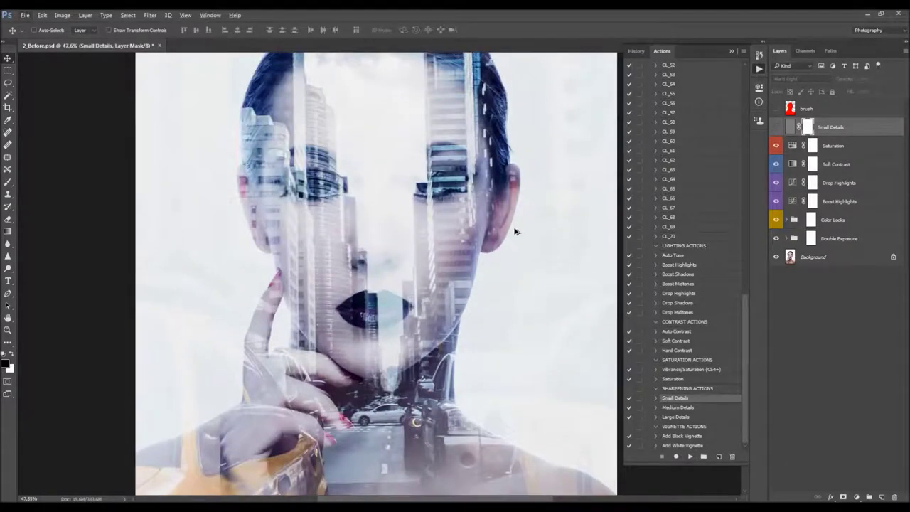
click(777, 126)
click(776, 126)
click(777, 126)
click(777, 126)
click(776, 126)
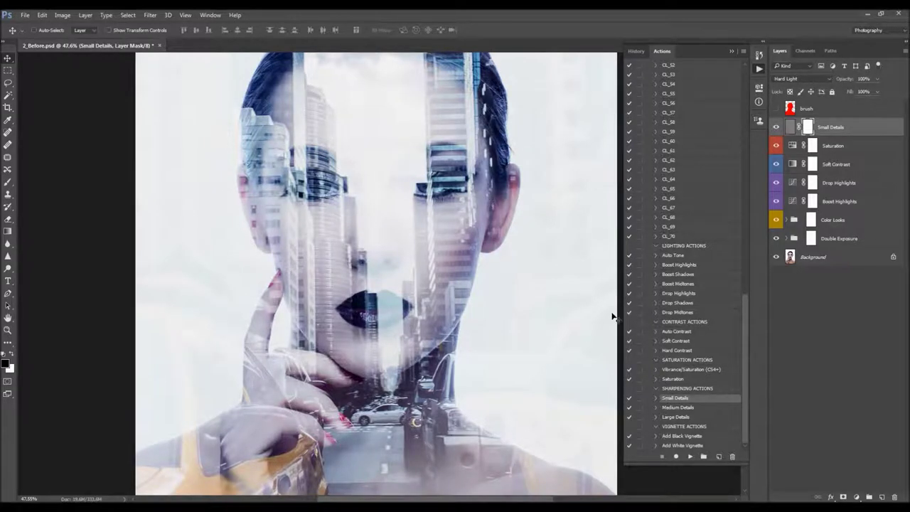
Delete the Small Details layer and run the Medium Details sharpening action instead
key(Delete)
click(675, 407)
click(690, 457)
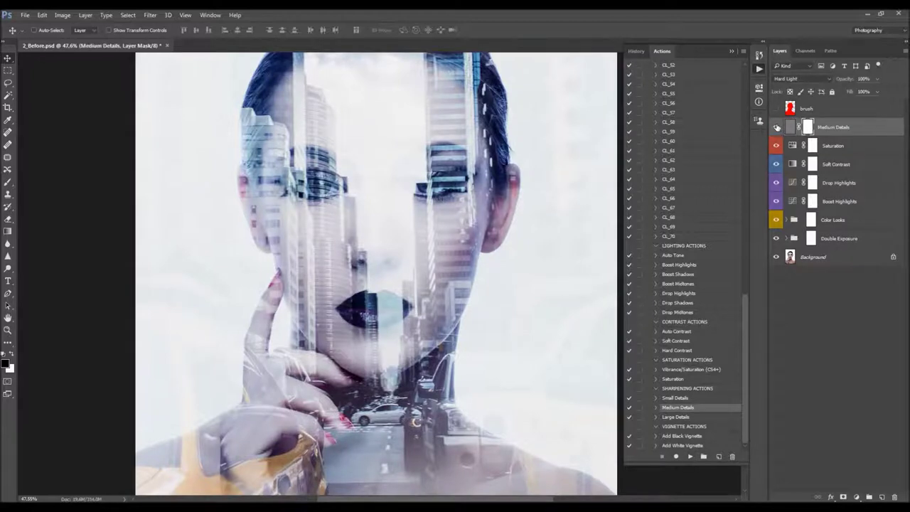
Delete the Medium Details layer and run the Large Details sharpening action in its place
key(Delete)
click(676, 416)
click(689, 456)
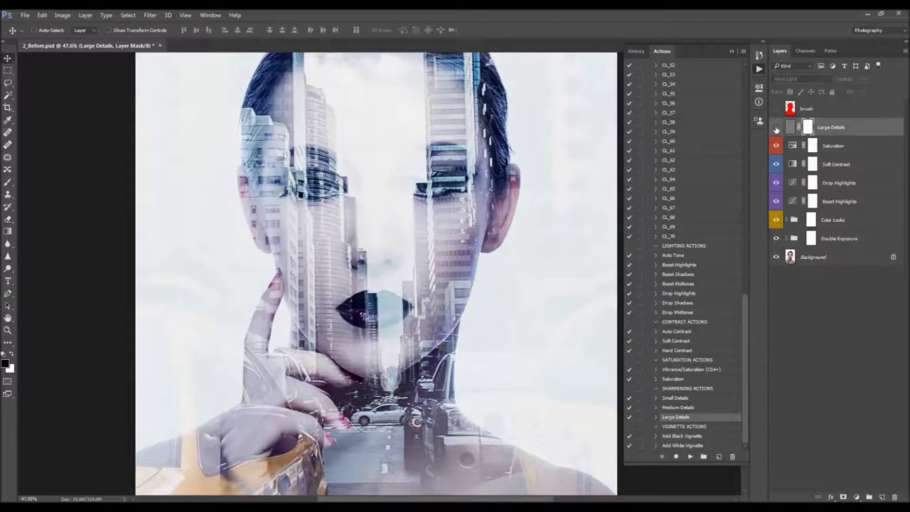
Delete the Large Details layer and run the Medium Details sharpening action again
key(Delete)
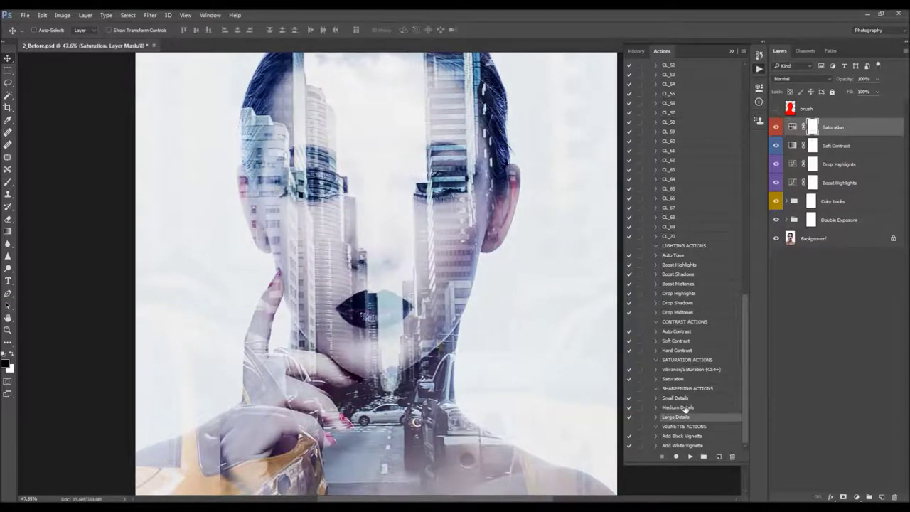
click(678, 408)
click(690, 456)
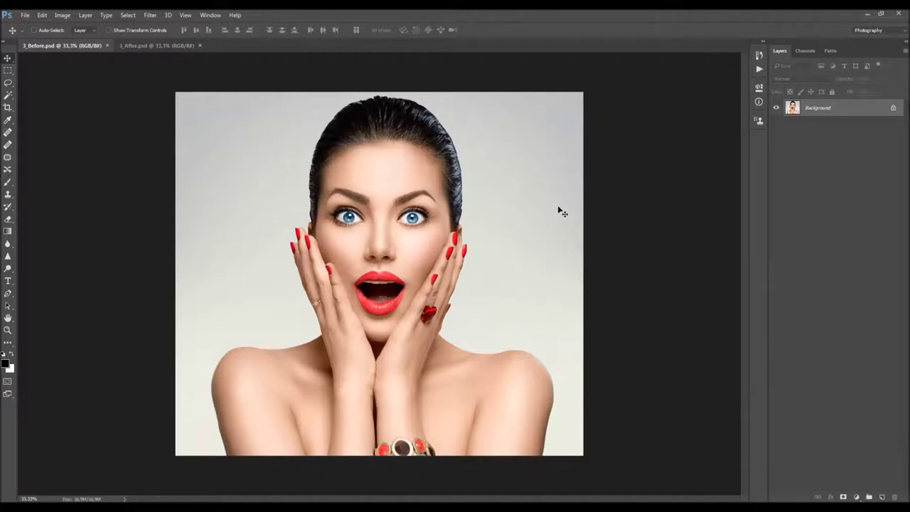
Create a new layer named "brush" above the Background in 3_Before.psd
key(ctrl+shift+n)
text(brush)
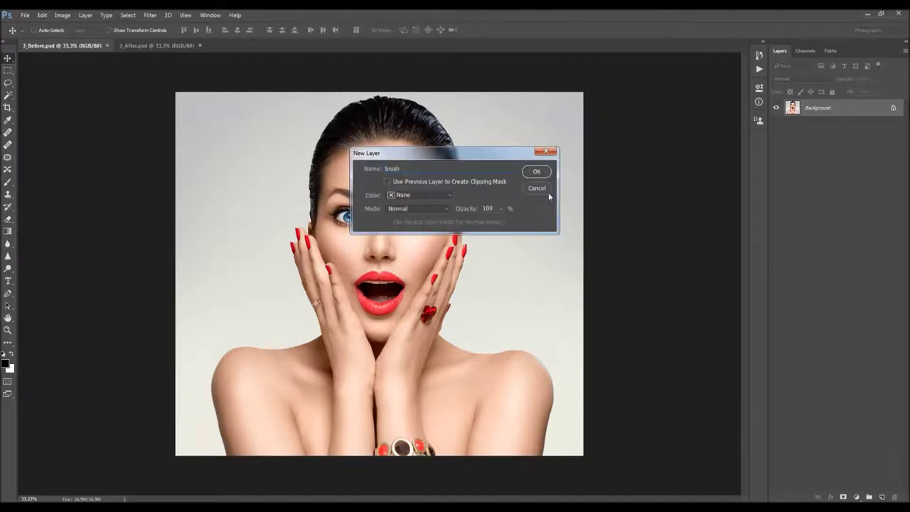
key(Return)
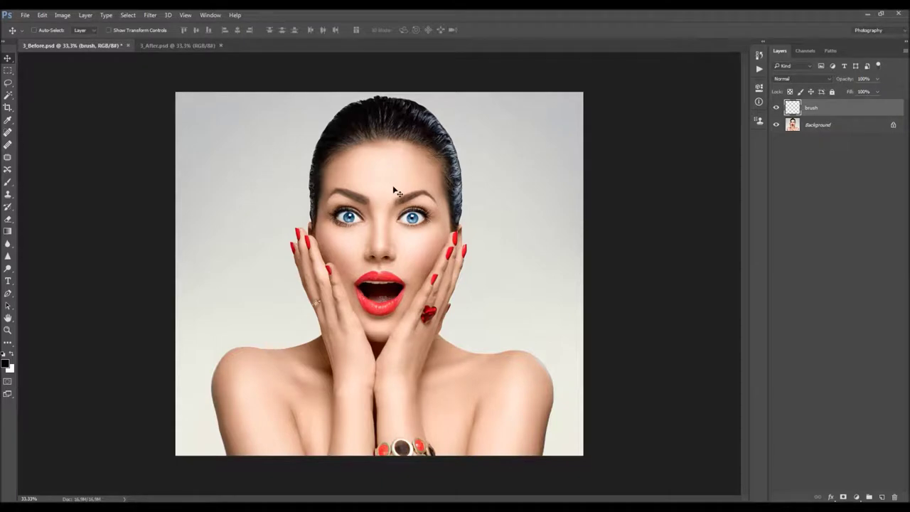
Select the whole grey backdrop around the woman on the Background layer with the Magic Wand
scroll(391, 193, up, 1)
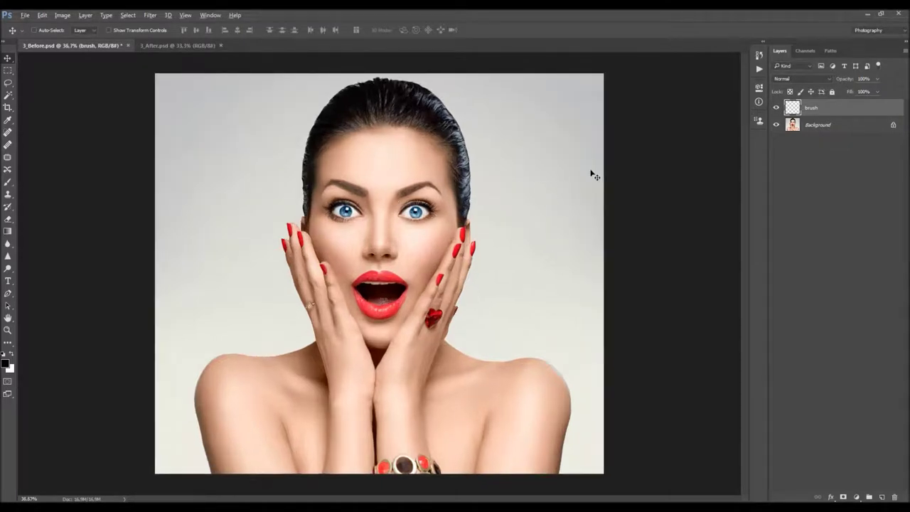
click(831, 125)
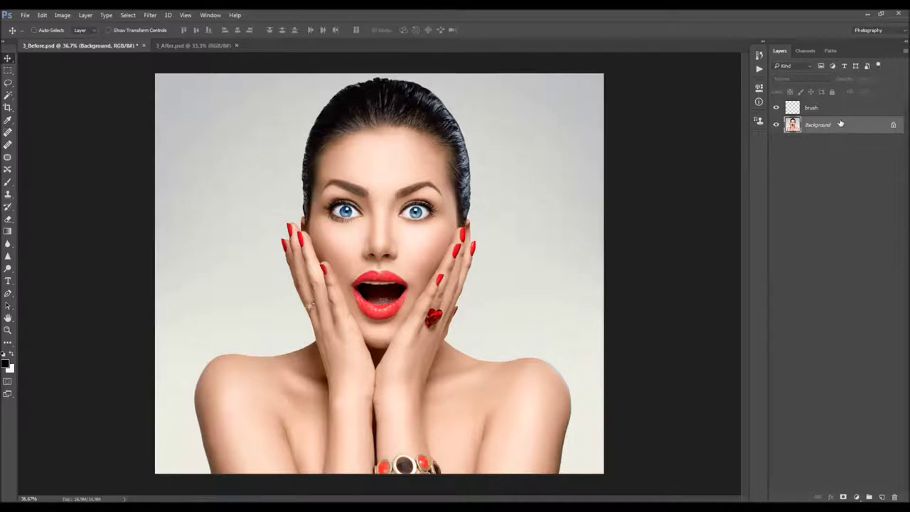
key(w)
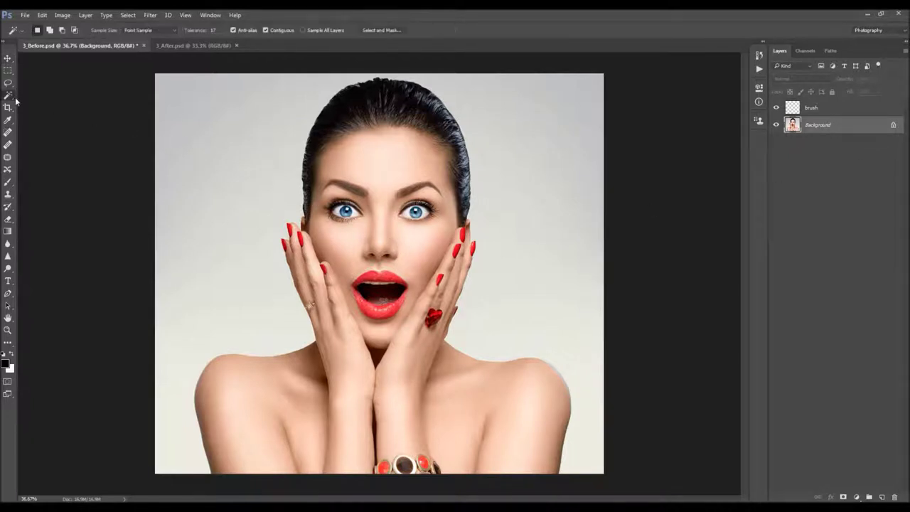
click(206, 170)
shift+click(518, 291)
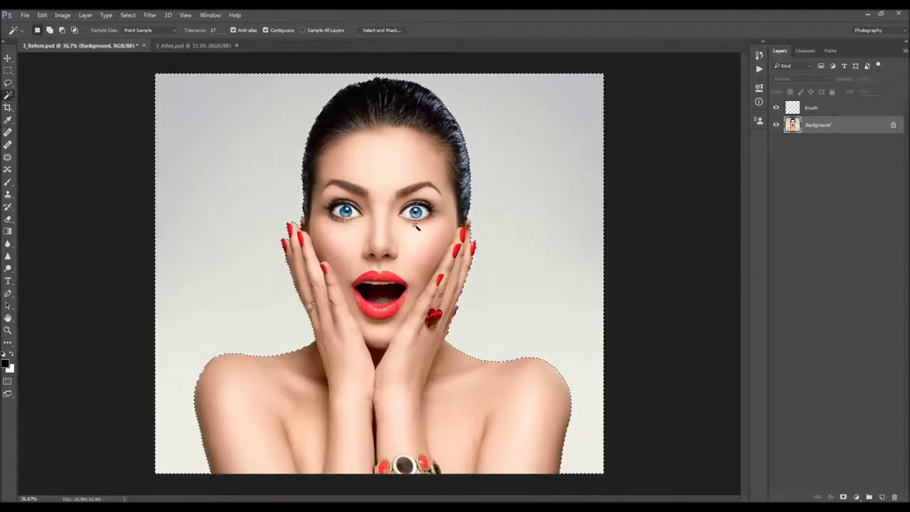
Invert the selection so it covers the woman instead of the backdrop, and refine its edge
key(v)
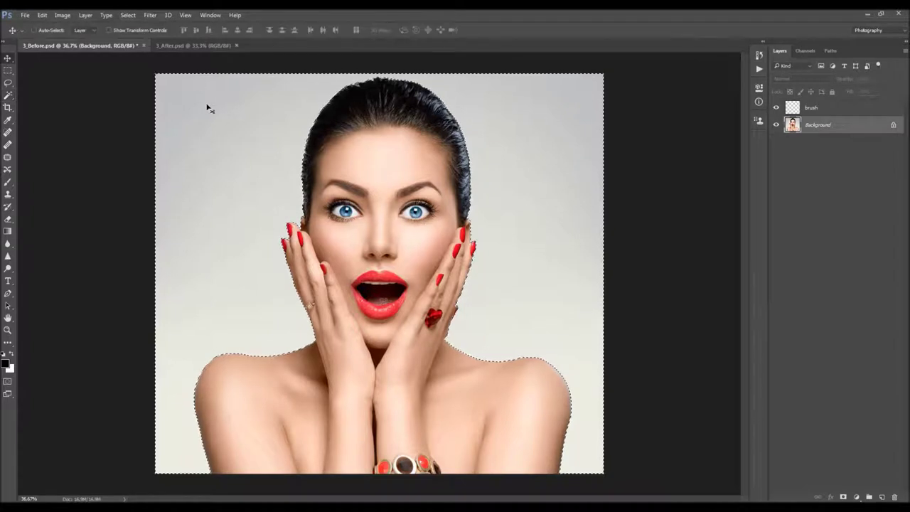
key(ctrl)
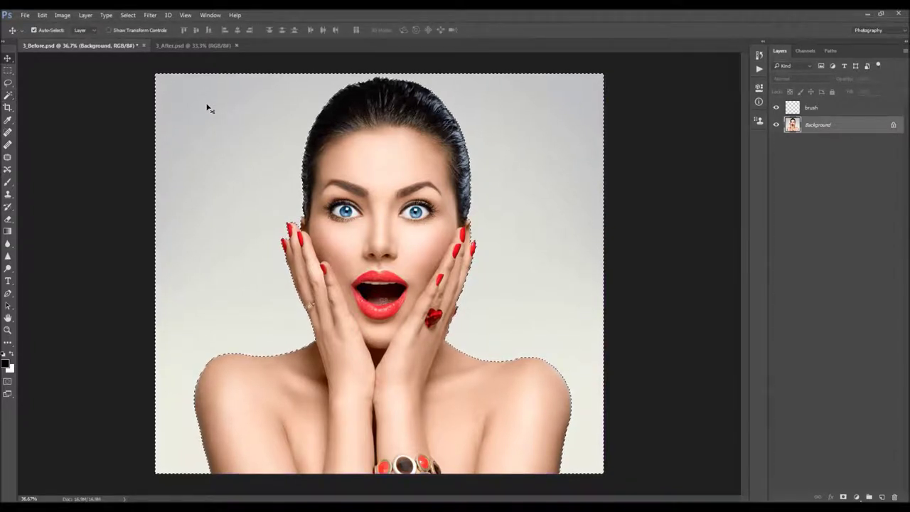
click(128, 15)
mouse_move(192, 139)
click(239, 147)
key(Return)
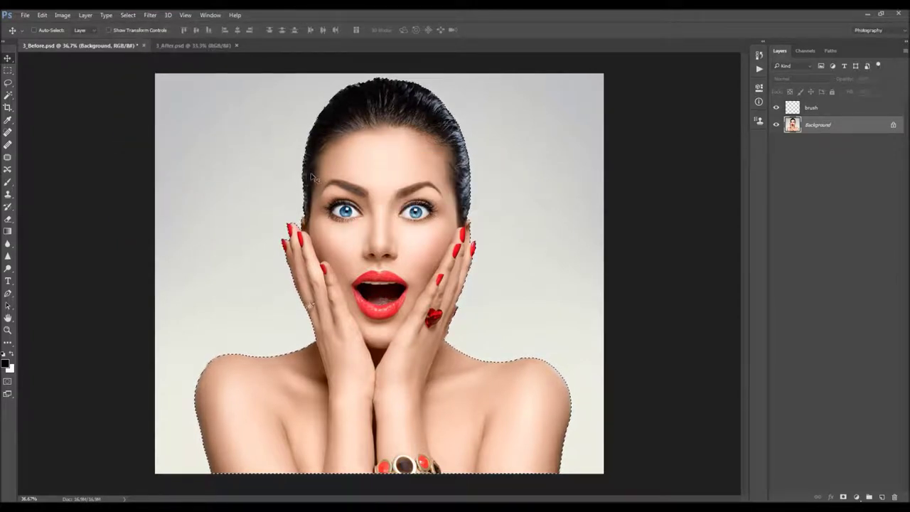
key(shift+F5)
key(Return)
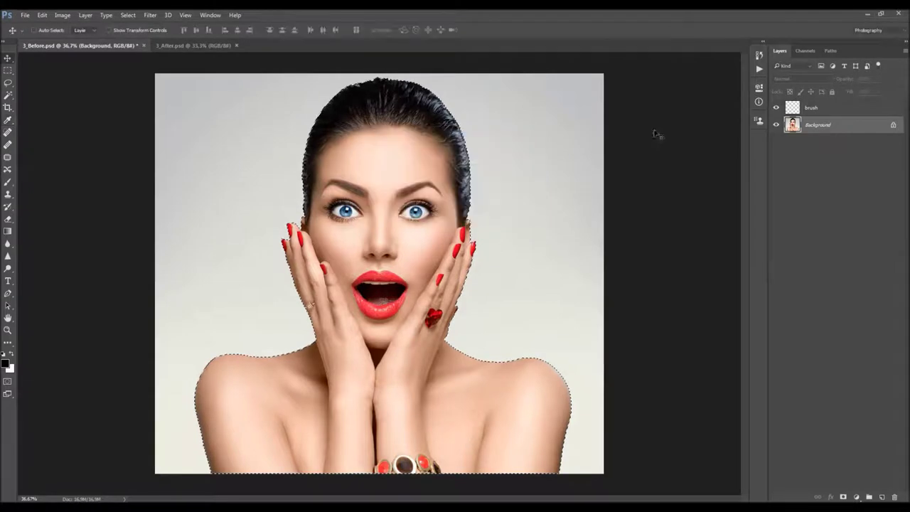
key(v)
Fill the woman's selected silhouette on the brush layer with pure red (RGB 255, 0, 0) and clear the selection
click(829, 115)
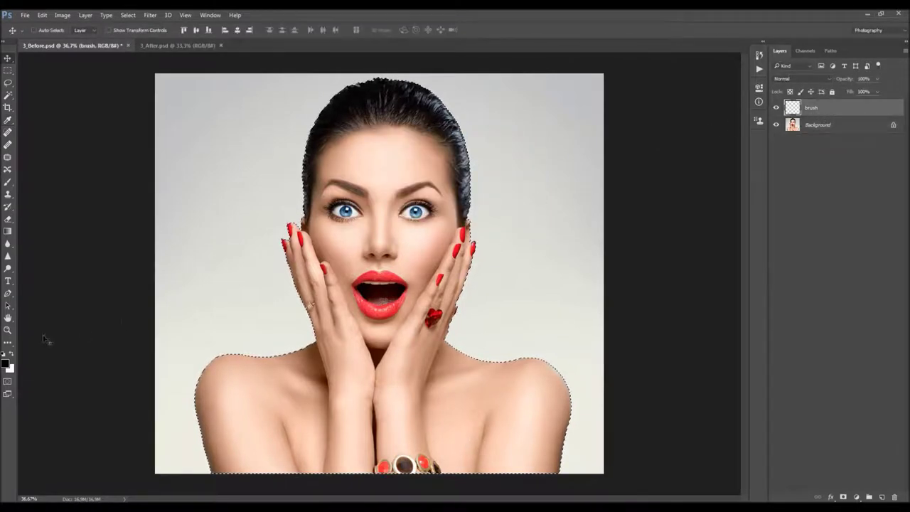
click(6, 363)
click(659, 149)
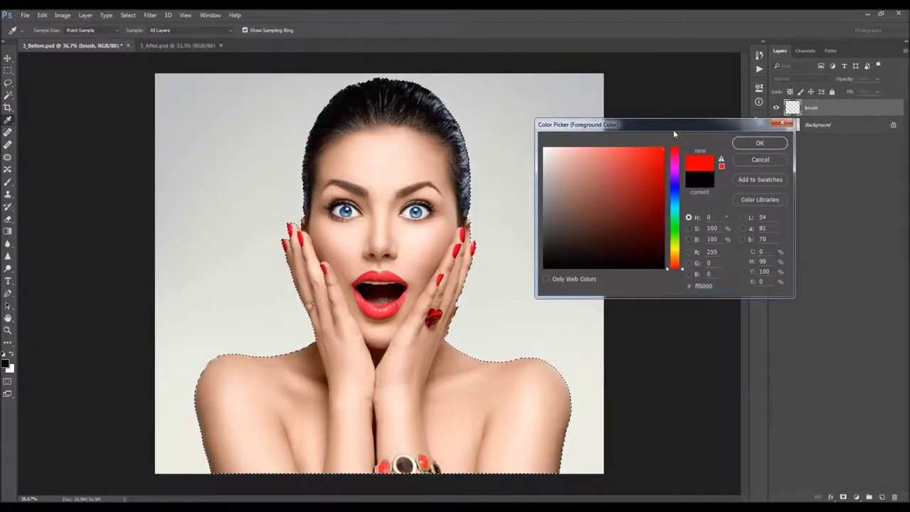
key(Return)
key(shift+F5)
key(Return)
key(ctrl+d)
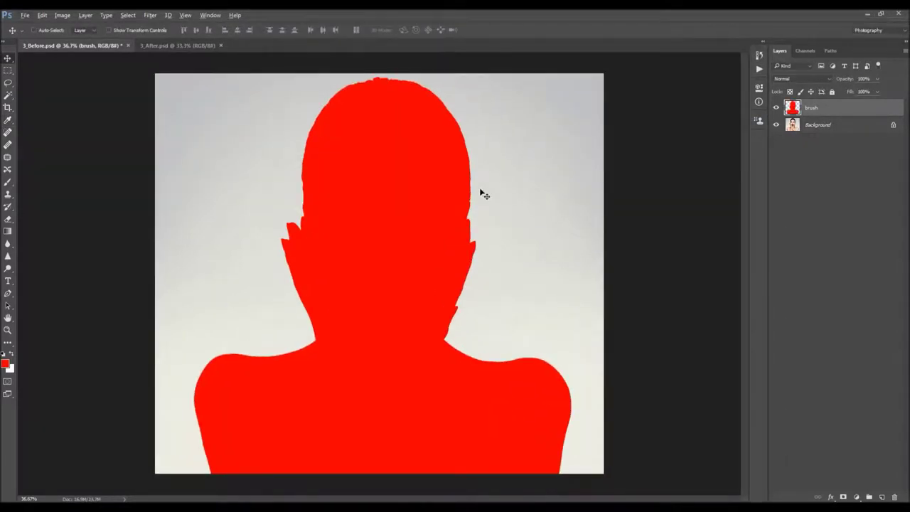
Run the DOUBLE EXPOSURE action and continue past its message about choosing the photo to combine
key(ctrl+minus)
click(758, 70)
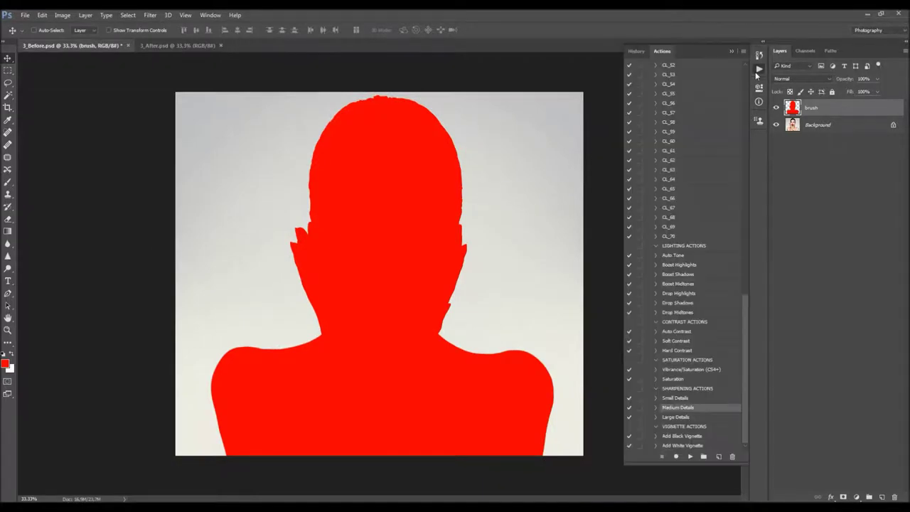
scroll(747, 75, up, 15)
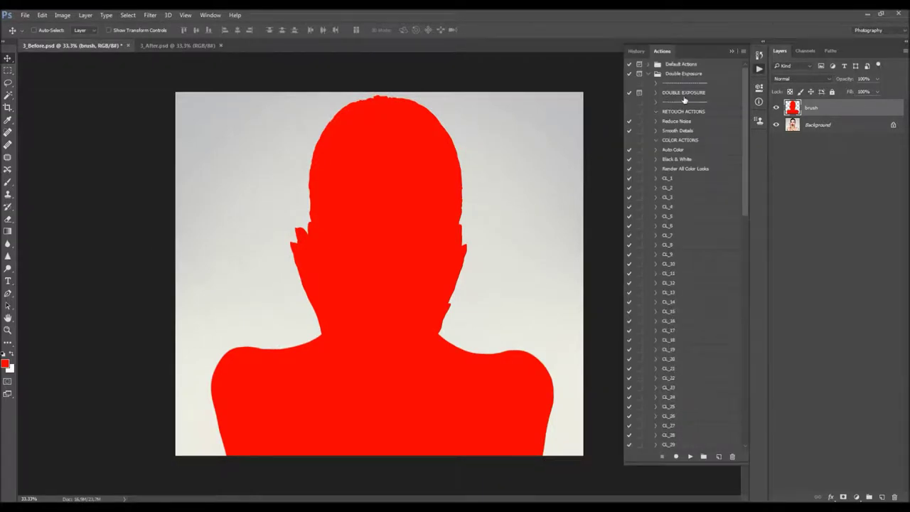
click(685, 93)
click(690, 456)
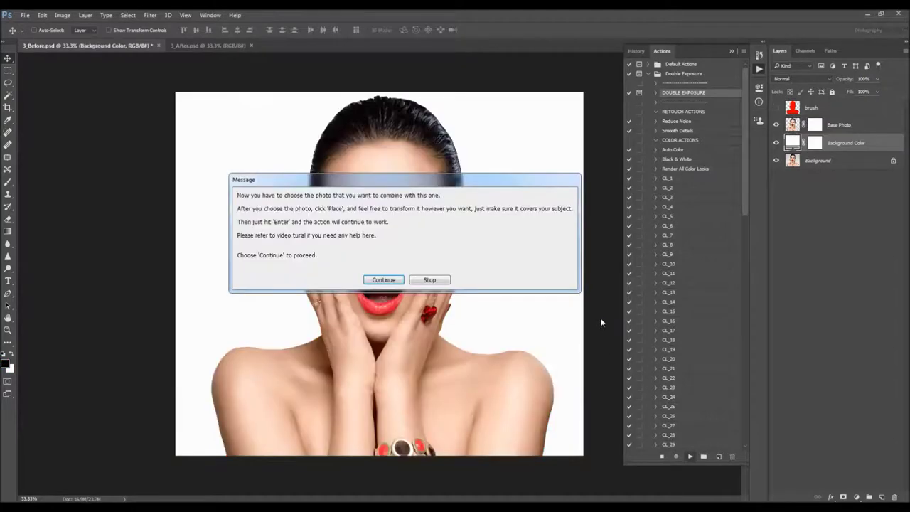
click(384, 280)
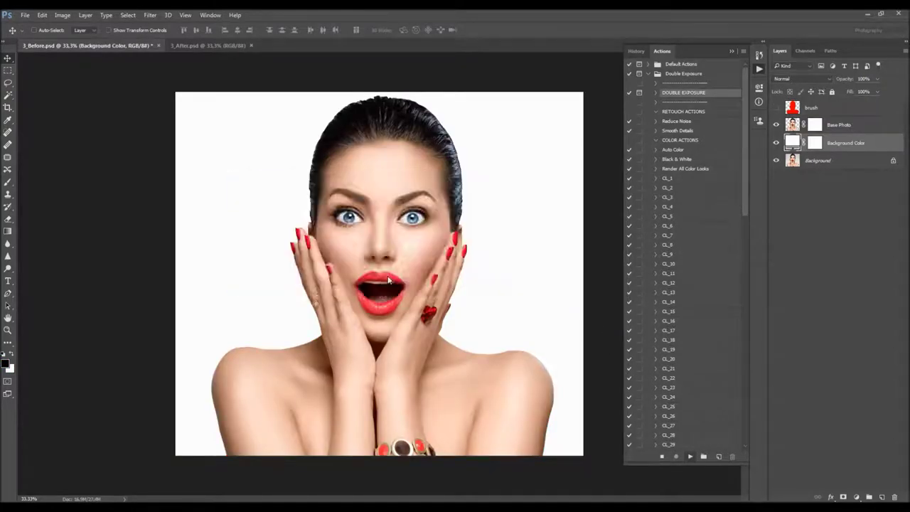
Place the ocean wave photo 3 behind the woman, scale it to about 20% so it covers the canvas, and commit the placement
double_click(220, 147)
scroll(432, 203, down, 5)
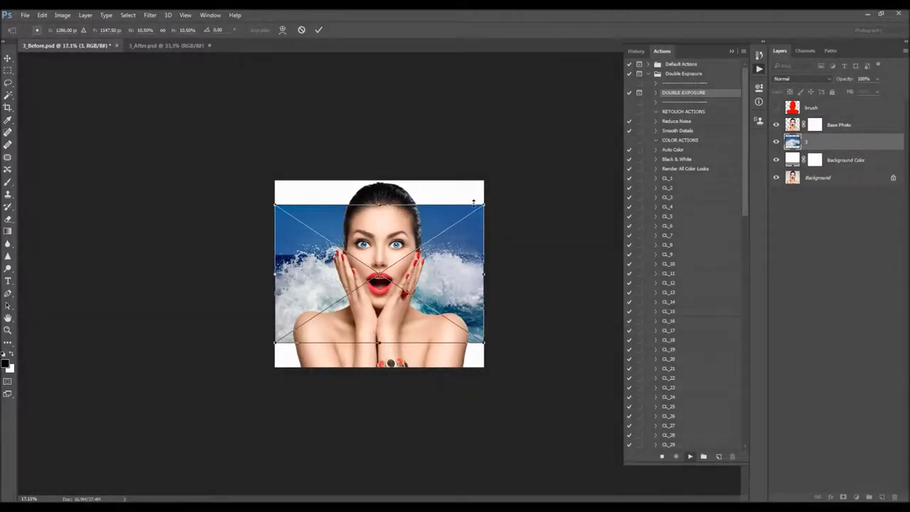
drag(474, 202, 579, 143)
drag(277, 340, 213, 382)
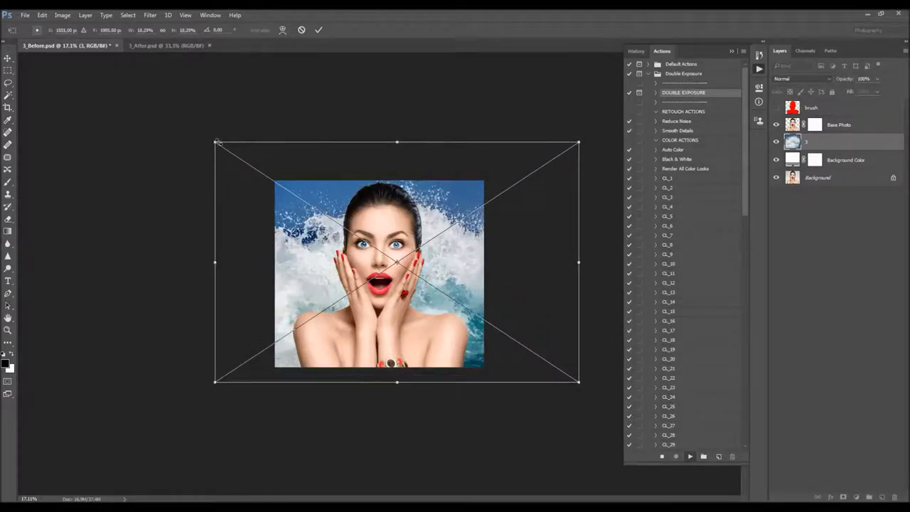
drag(216, 142, 177, 117)
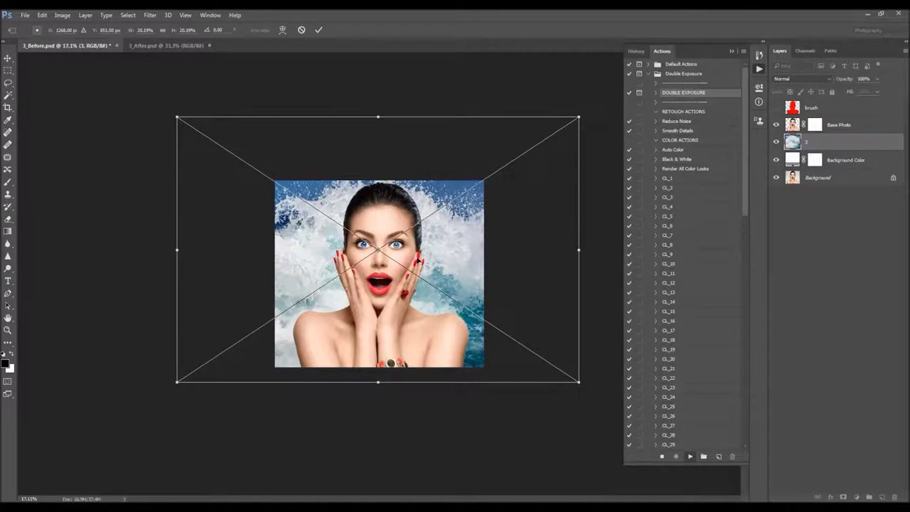
drag(449, 263, 491, 262)
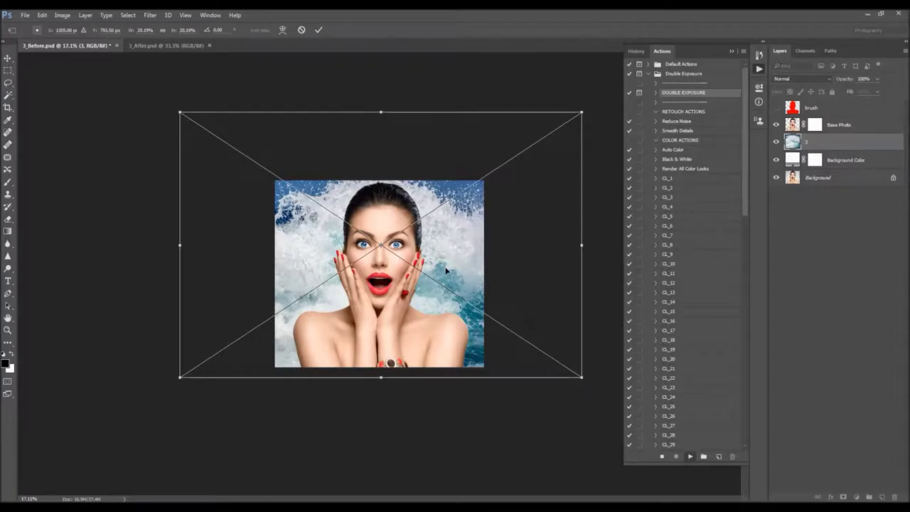
scroll(436, 272, up, 3)
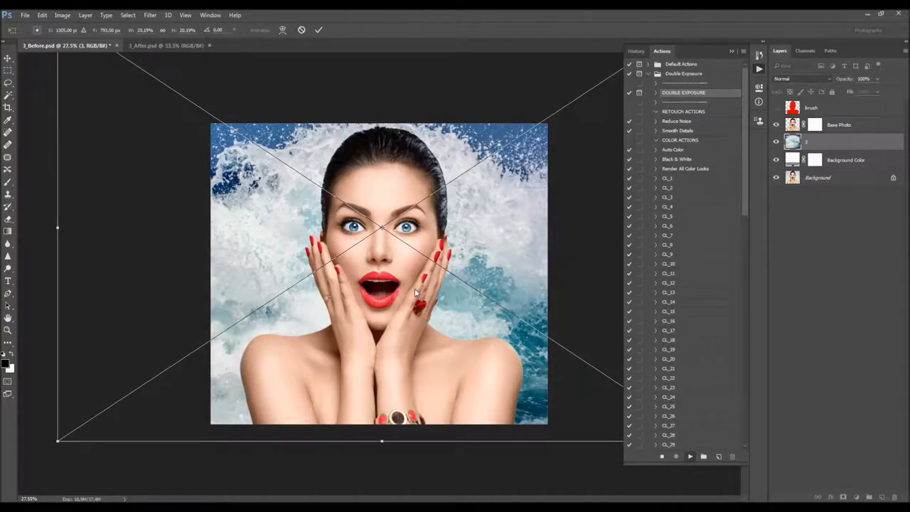
key(alt+space)
key(Escape)
key(Return)
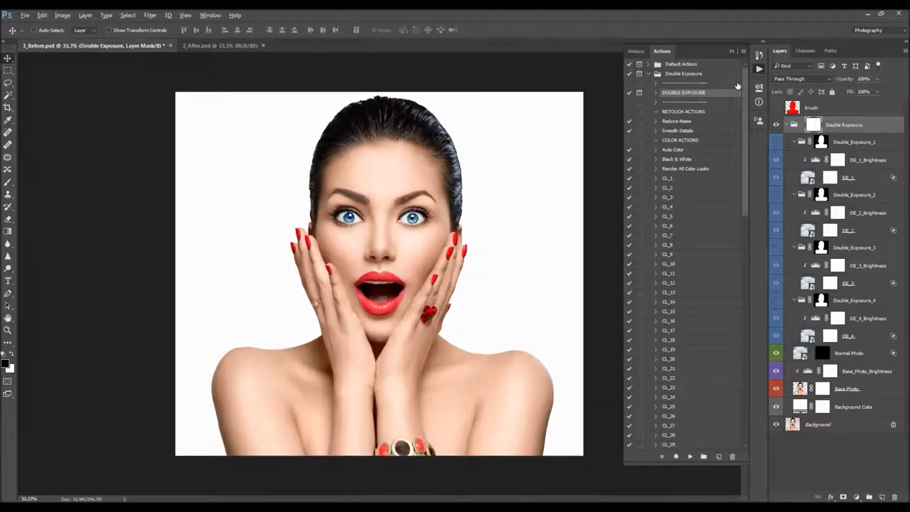
Make the Double_Exposure_4 group visible and expand it to reach its layers
click(731, 52)
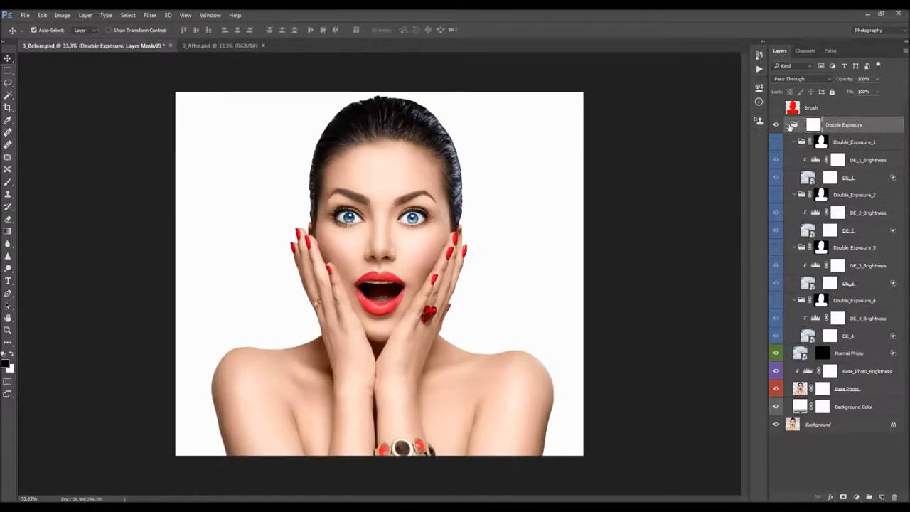
click(787, 125)
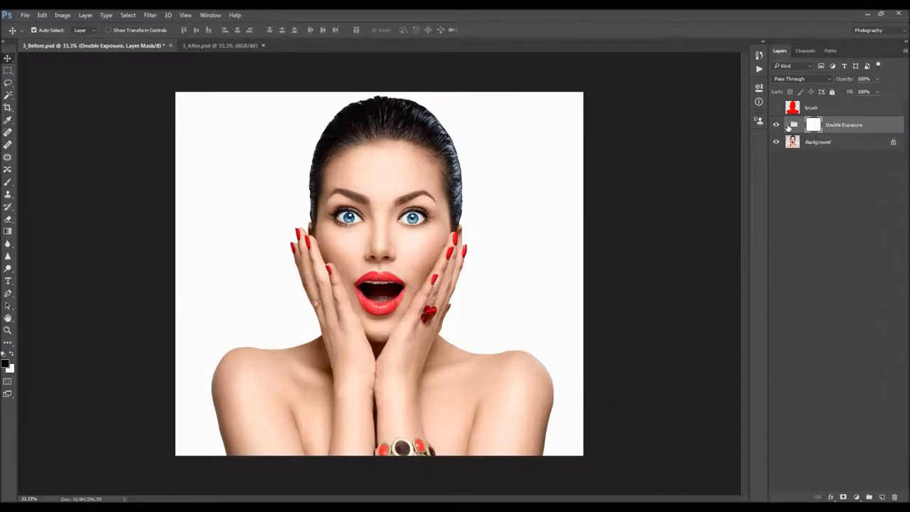
click(787, 125)
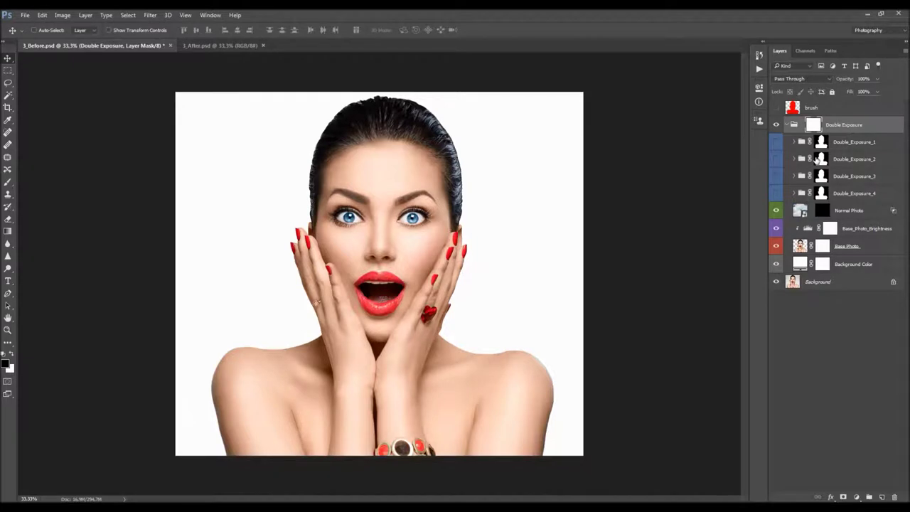
click(776, 194)
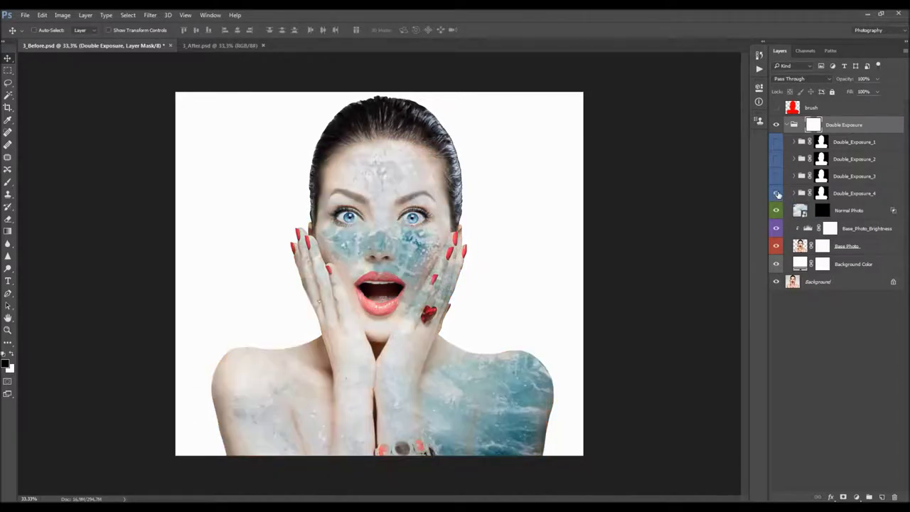
click(794, 194)
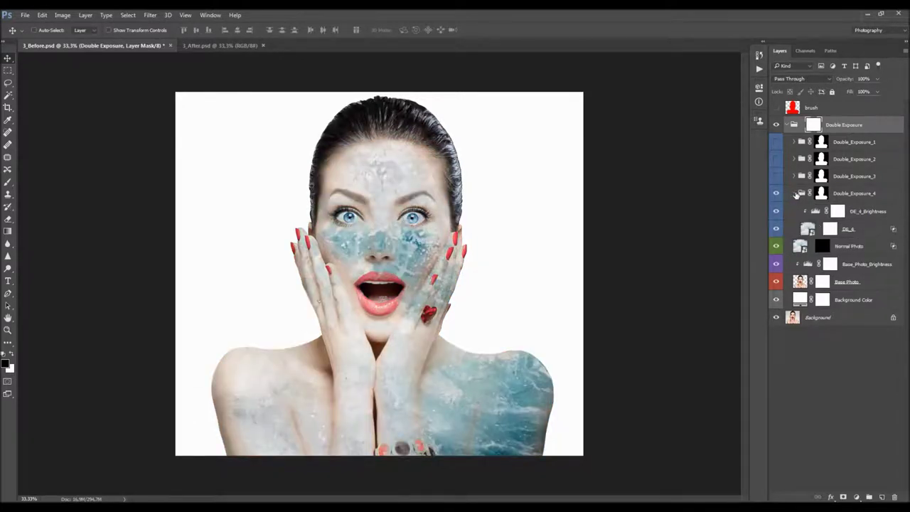
Try different Blend If ranges for the underlying layer in the DE_4 layer's blending options
click(869, 229)
double_click(870, 229)
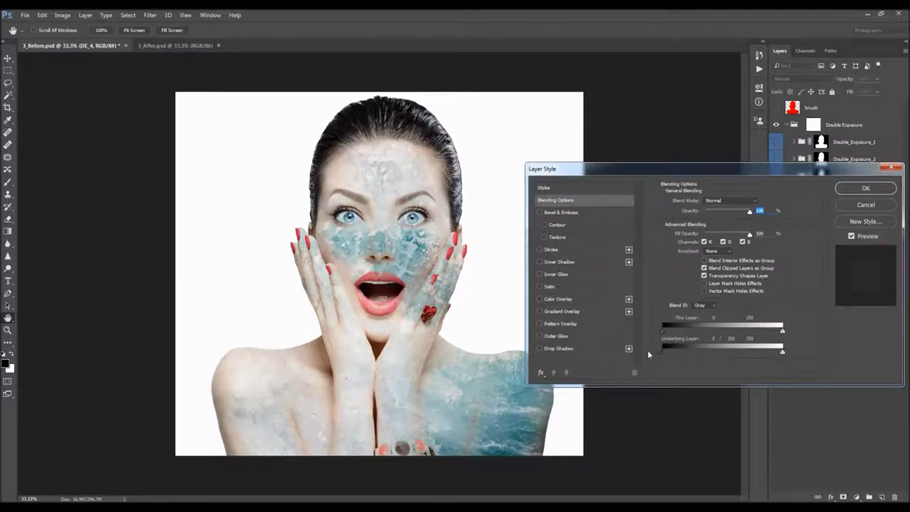
mouse_move(782, 353)
mouse_down()
mouse_move(681, 352)
mouse_move(794, 355)
mouse_up()
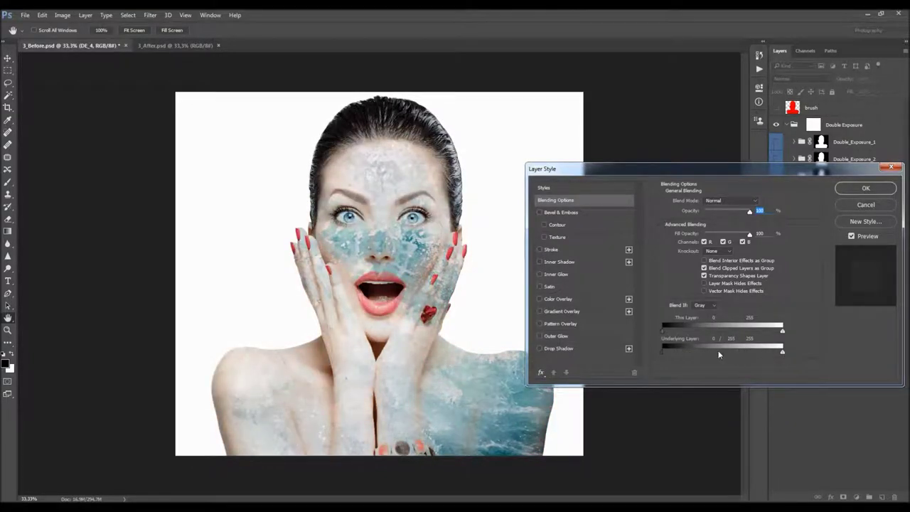
mouse_move(772, 355)
mouse_down()
mouse_move(656, 351)
mouse_move(785, 355)
mouse_up()
drag(782, 351, 785, 333)
click(866, 187)
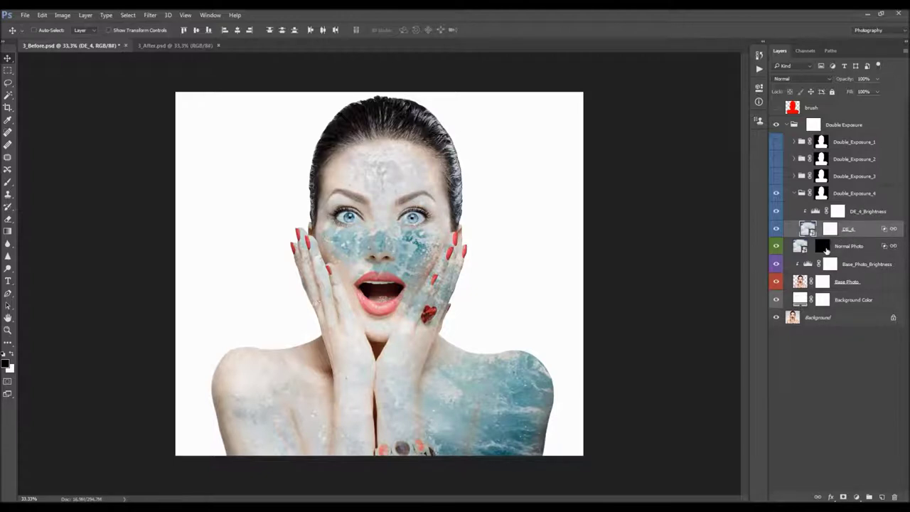
Disable the mask of the Normal Photo layer and lower the layer's opacity to about 22%
click(823, 246)
shift+click(822, 247)
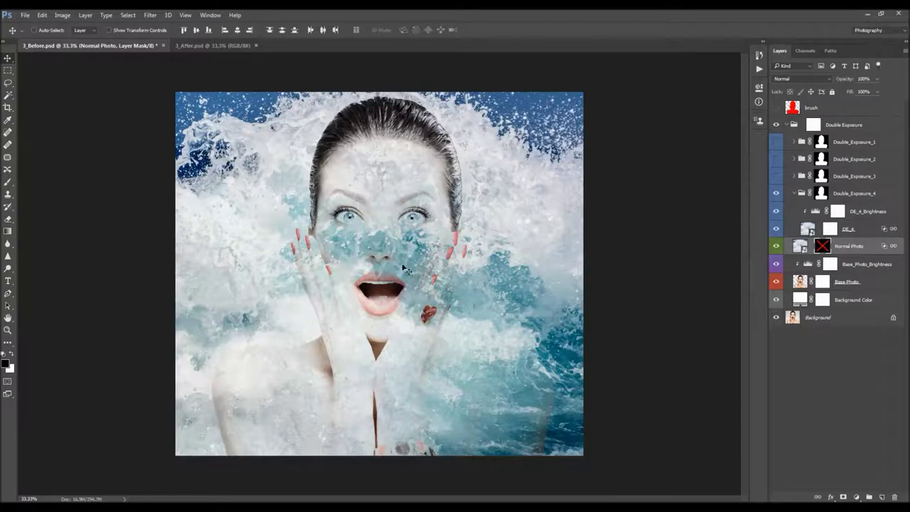
drag(845, 78, 719, 87)
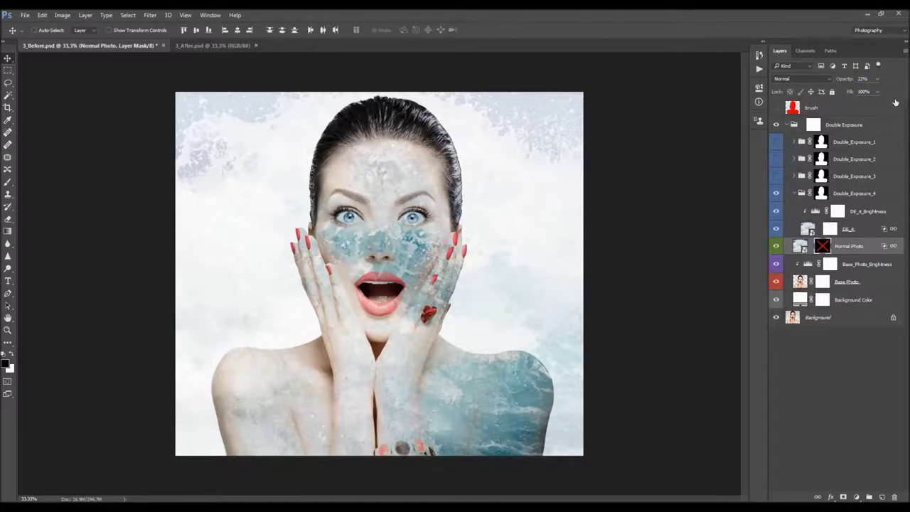
drag(848, 79, 845, 79)
Set the Base_Photo_Brightness levels midtone to 1.22 and compare the image with and without the adjustment
double_click(807, 264)
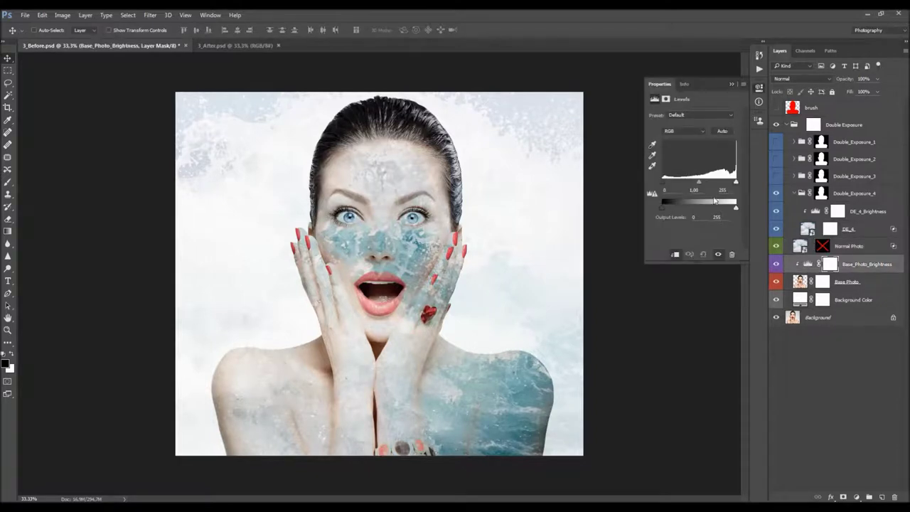
drag(699, 184, 693, 183)
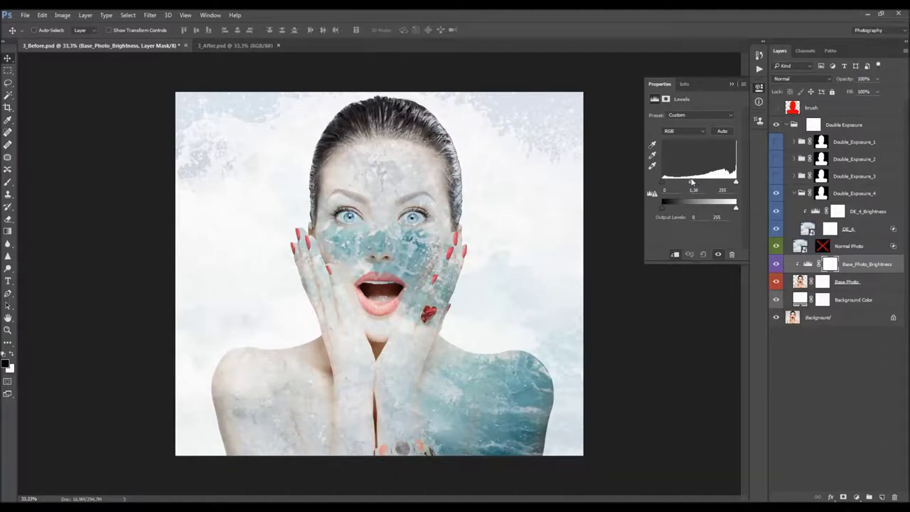
drag(692, 183, 691, 183)
click(776, 265)
click(775, 264)
click(775, 264)
click(775, 265)
click(775, 265)
click(775, 264)
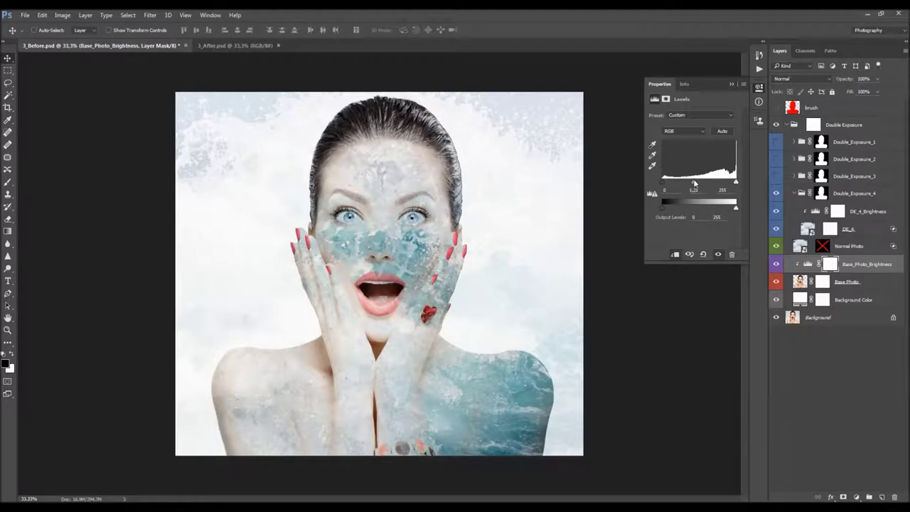
click(775, 265)
click(776, 264)
Collapse the Double Exposure group and run the CL_70 color look action above it
click(794, 125)
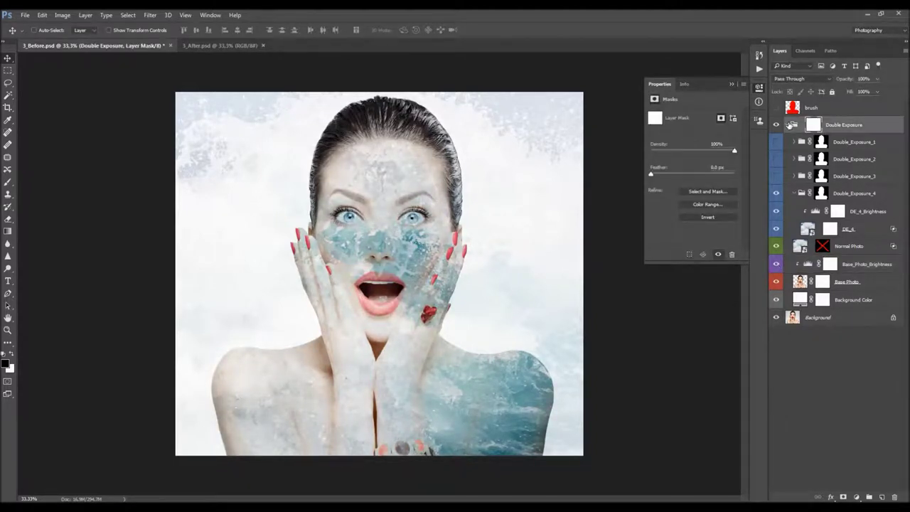
click(788, 125)
click(758, 69)
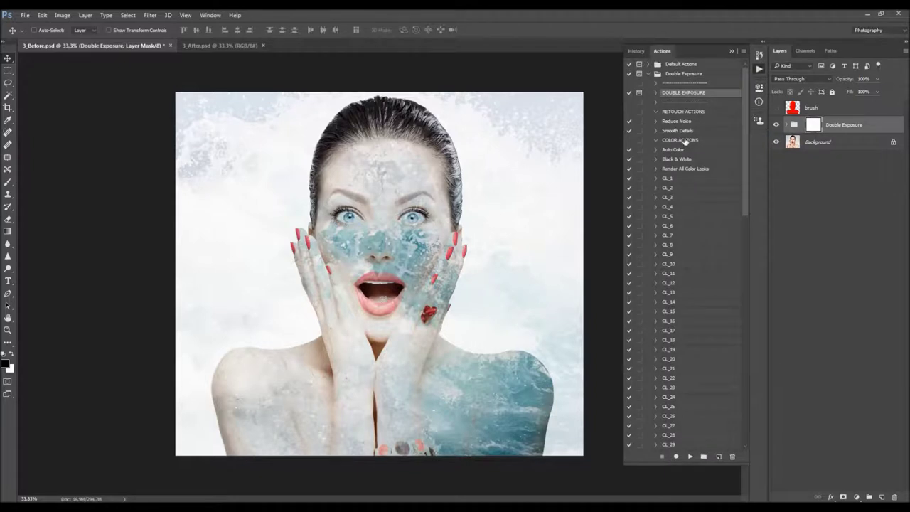
scroll(690, 164, down, 9)
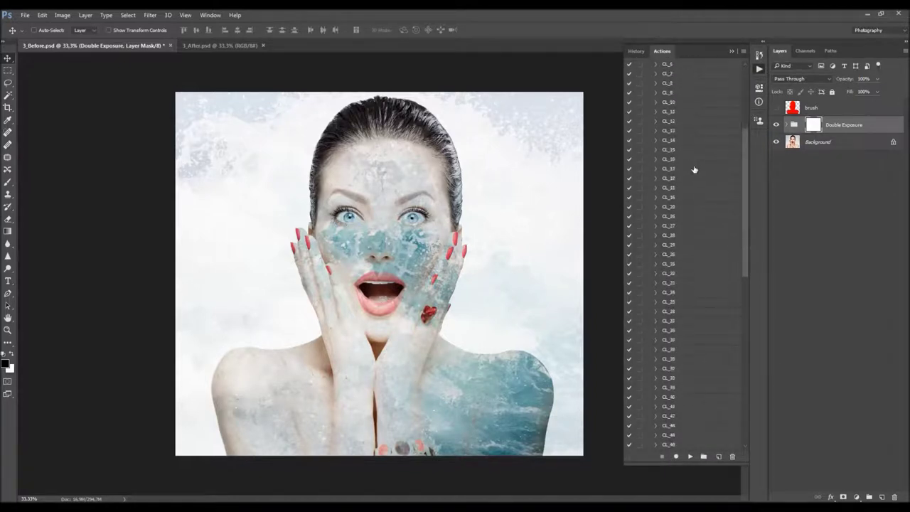
scroll(693, 222, down, 8)
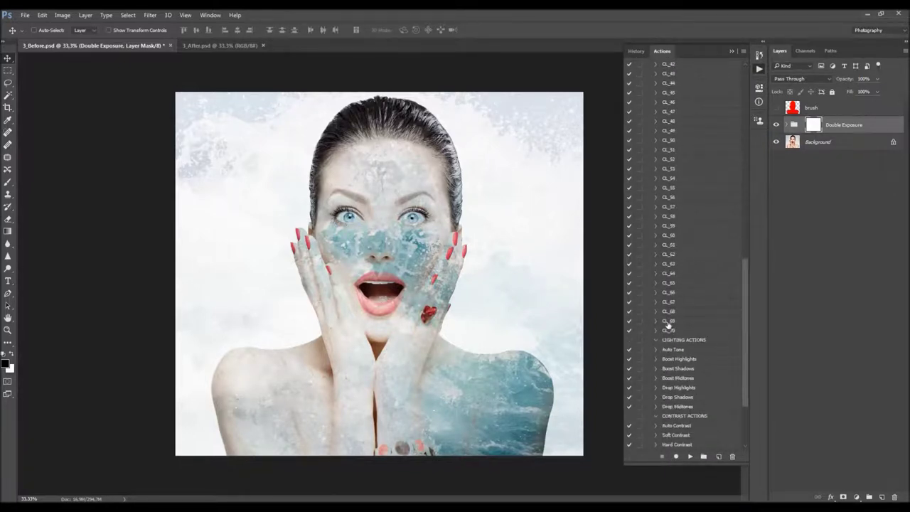
click(669, 331)
click(690, 456)
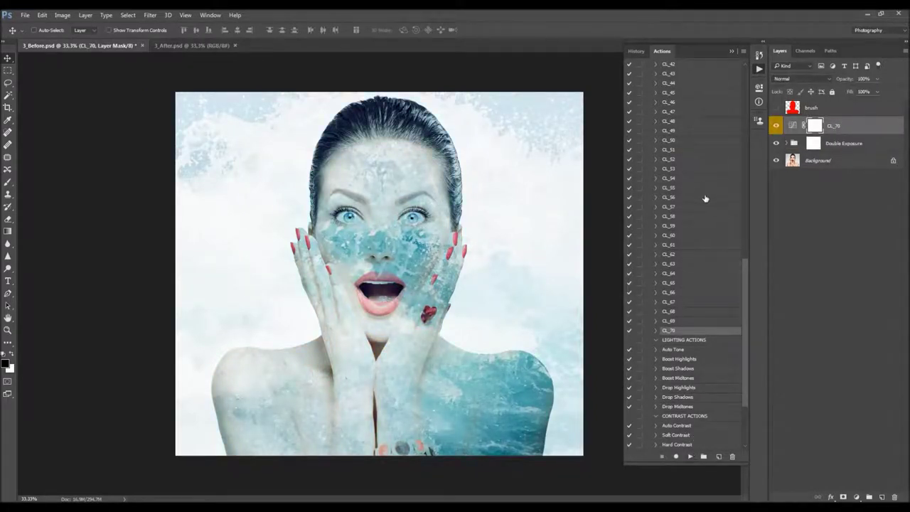
Run the Hard Contrast action, set its layer's opacity to 37%, and compare the image with and without it
scroll(683, 230, down, 3)
scroll(688, 331, down, 1)
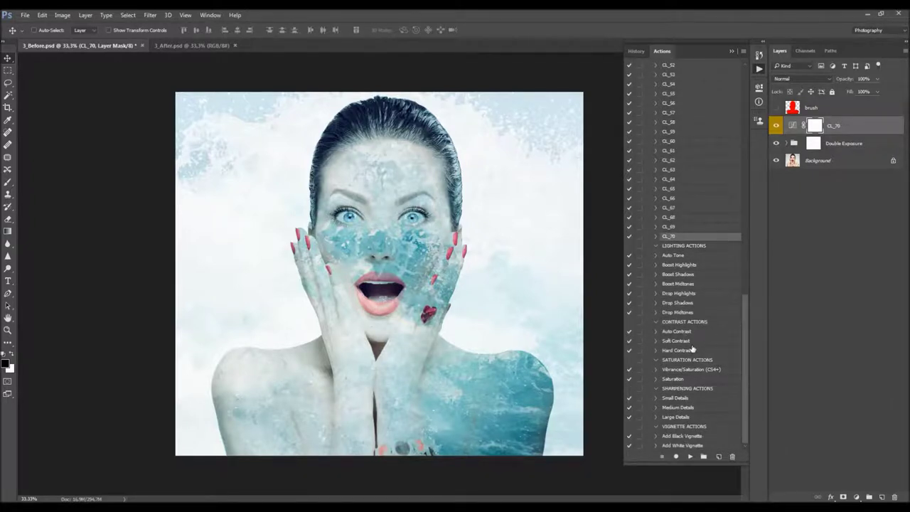
click(691, 350)
click(689, 457)
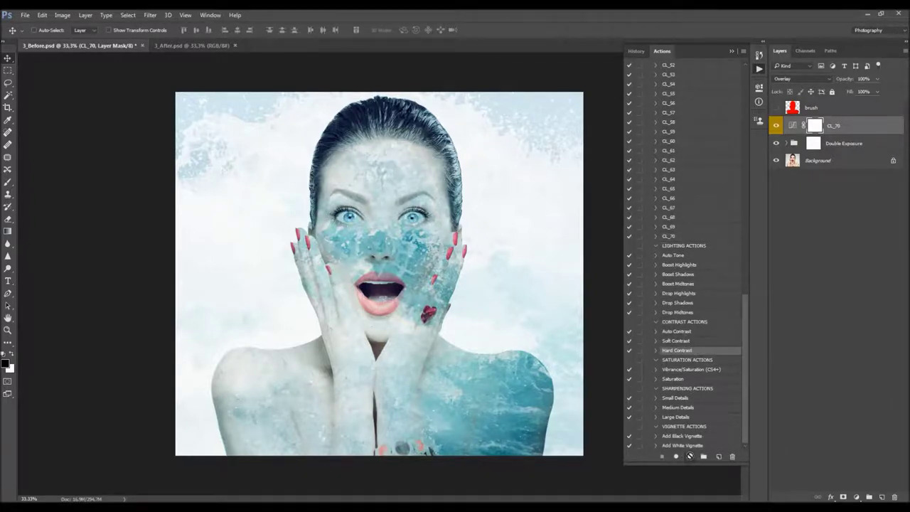
drag(850, 80, 843, 82)
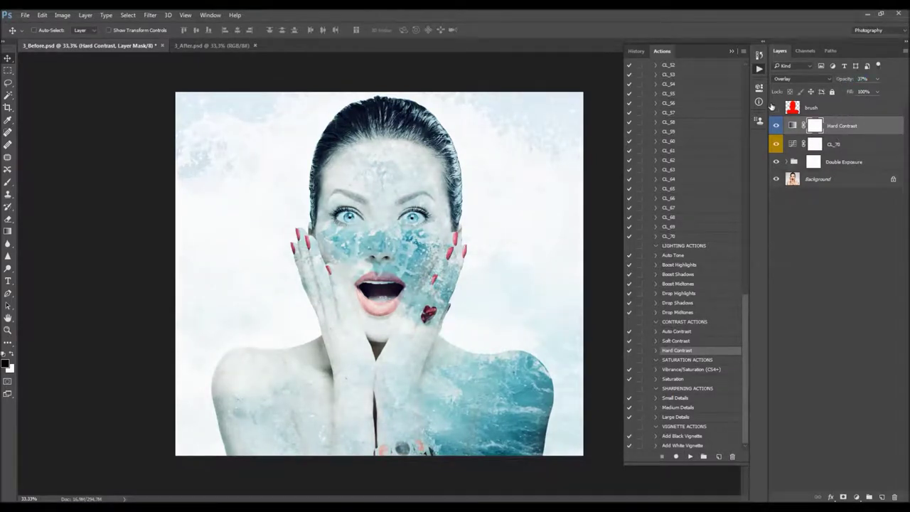
click(776, 125)
click(776, 125)
Run the Drop Shadows action and the Saturation action, with the Saturation layer's saturation set to +27
click(700, 304)
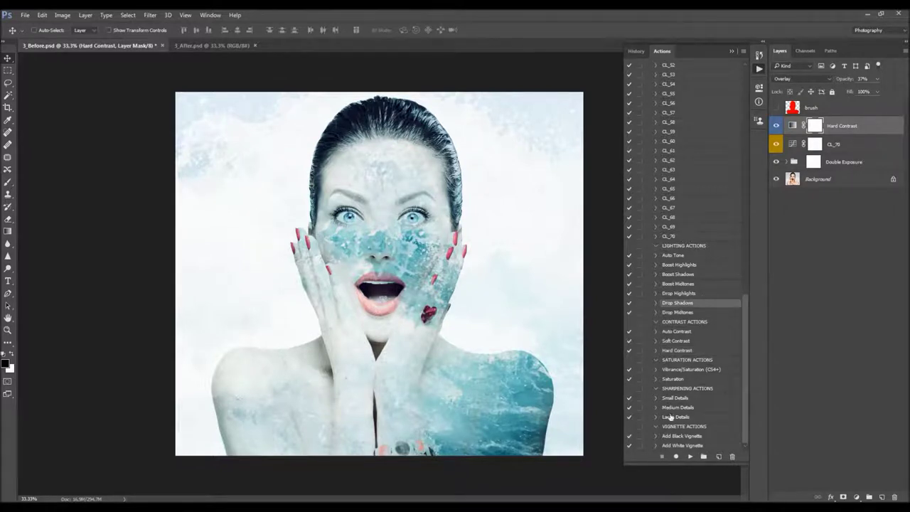
click(691, 456)
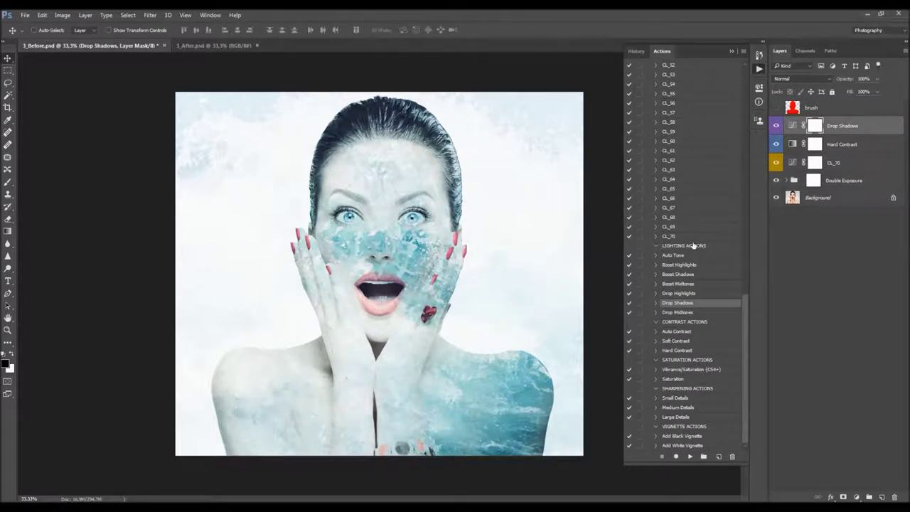
click(676, 379)
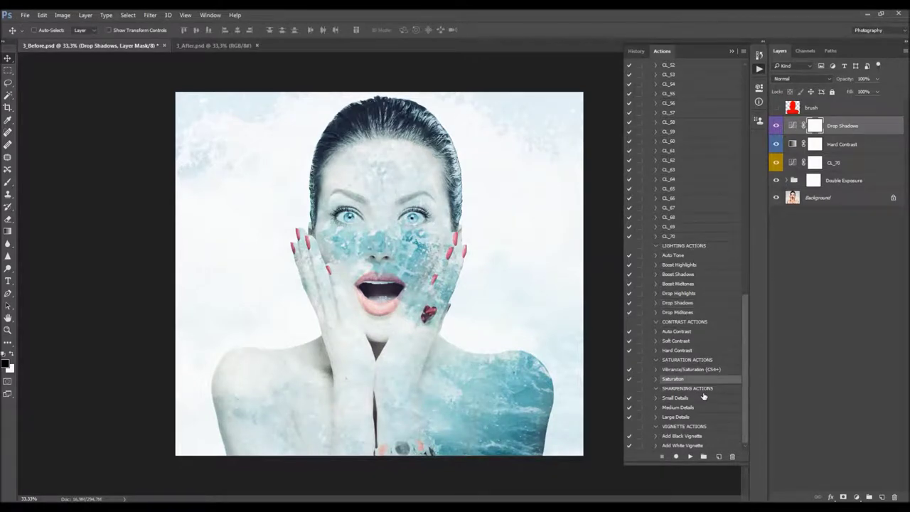
click(690, 456)
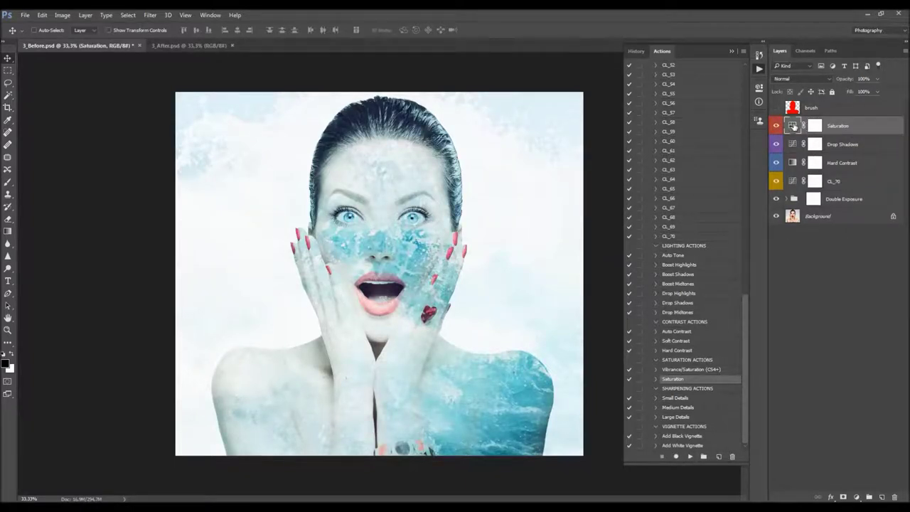
double_click(794, 127)
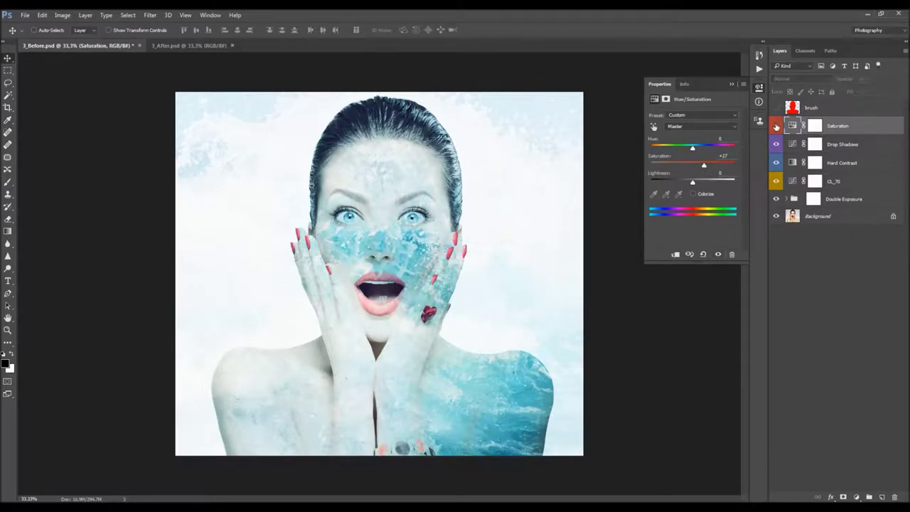
Sharpen the image by running the Medium Details action
click(759, 68)
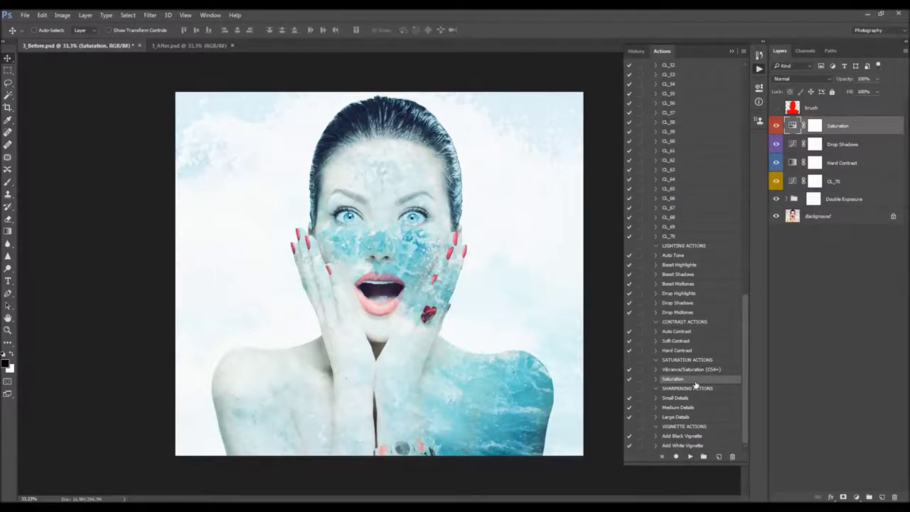
click(686, 408)
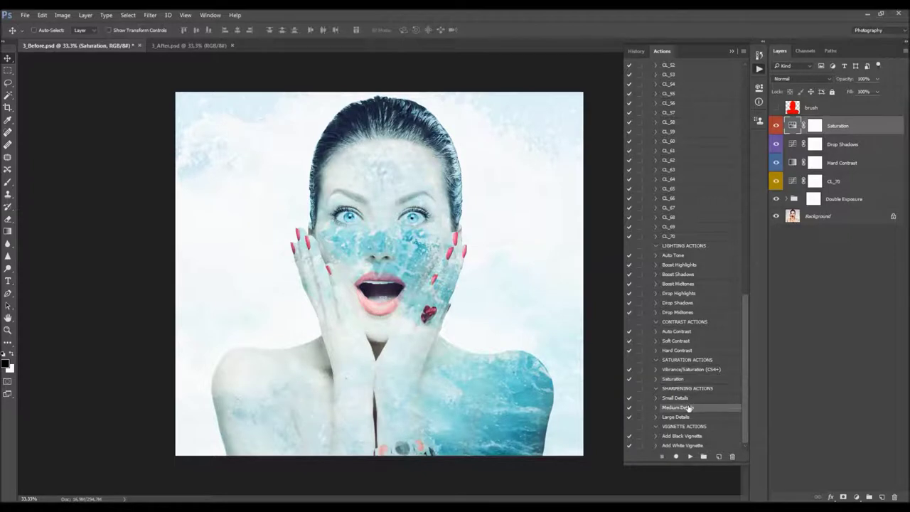
click(691, 457)
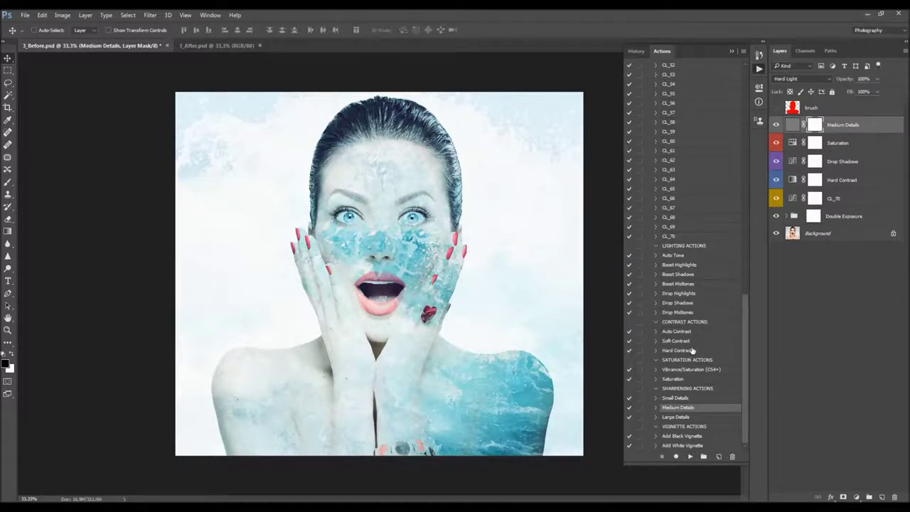
Run the Add Black Vignette action, set the Vignette layer's opacity to 13%, and compare the image with and without it
click(694, 436)
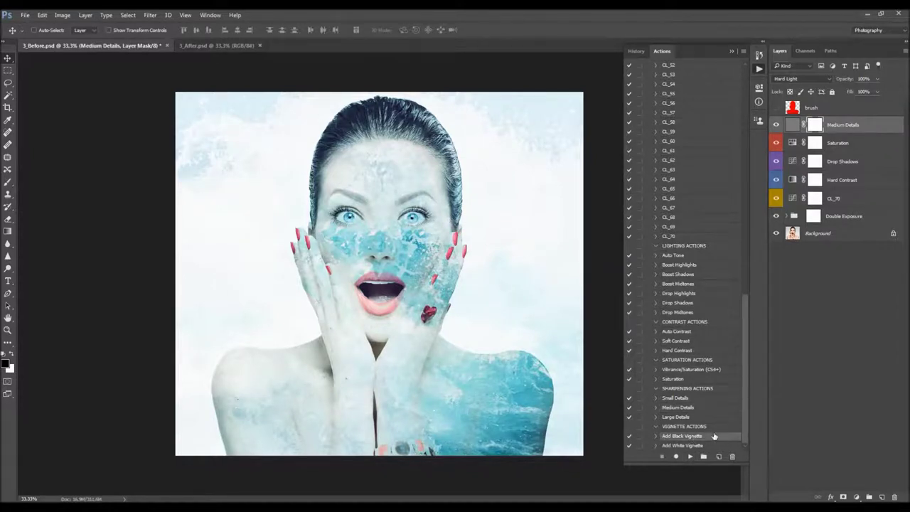
click(690, 457)
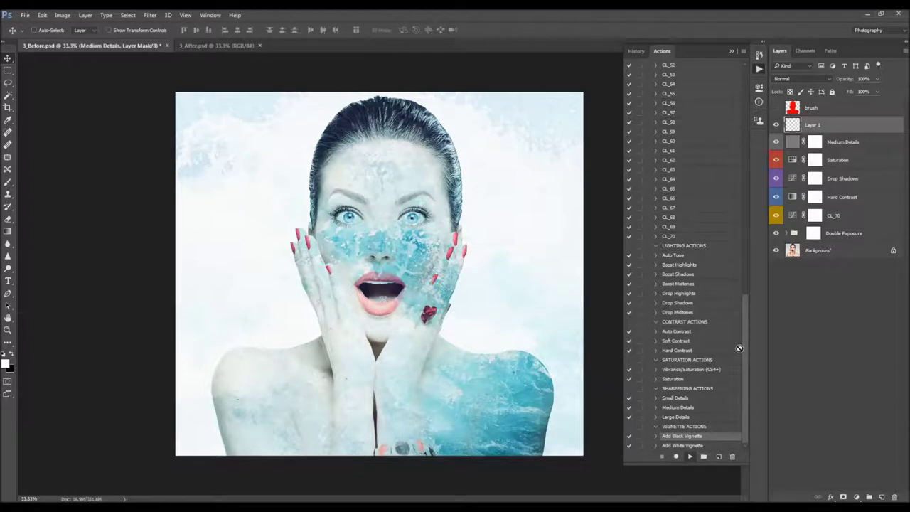
click(851, 80)
text(10)
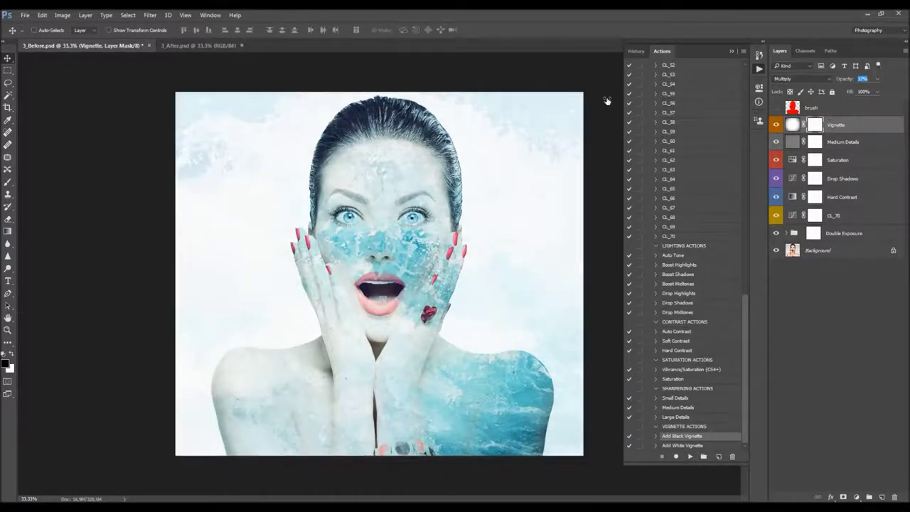
click(777, 125)
click(777, 126)
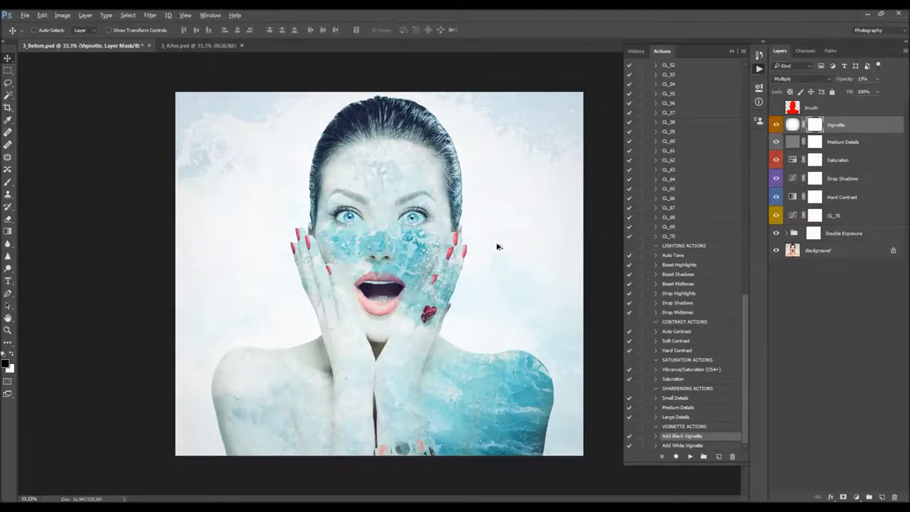
scroll(498, 246, up, 1)
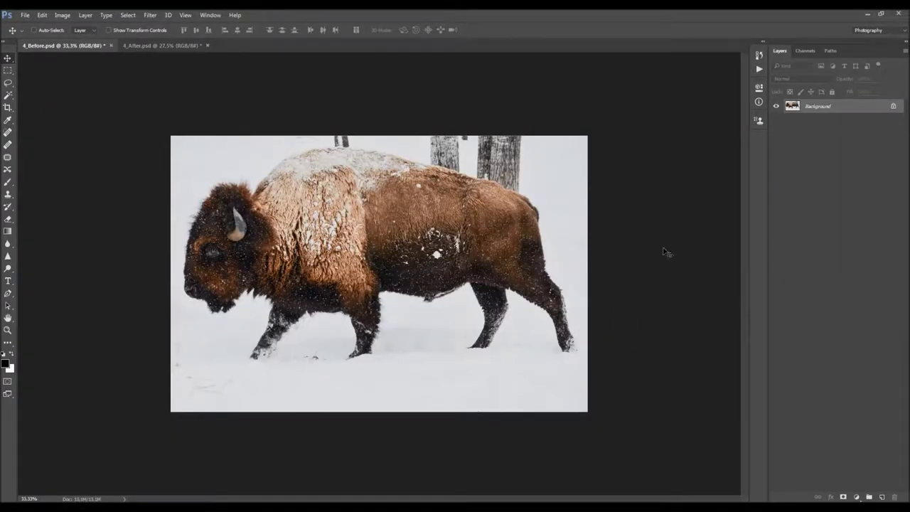
Examine the finished bison double exposure in 4_After.psd, close that document, and look over the original bison photo
click(170, 47)
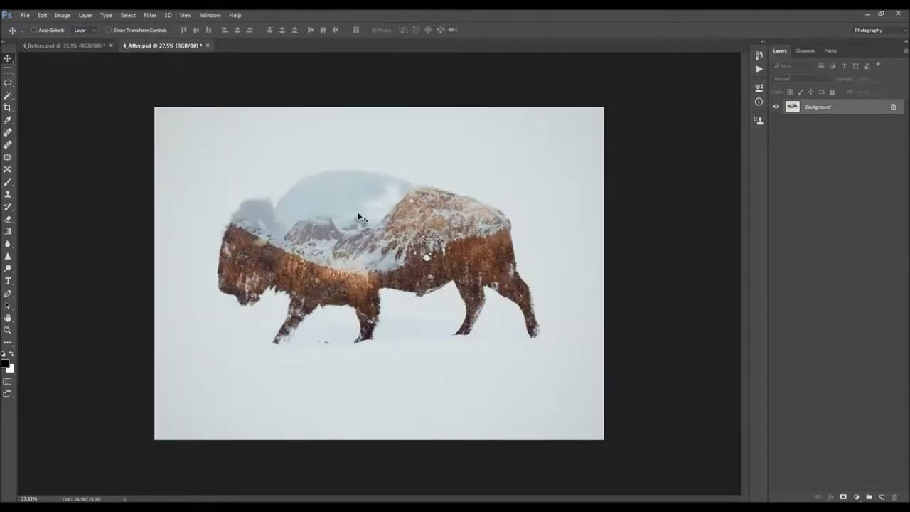
key(ctrl+plus)
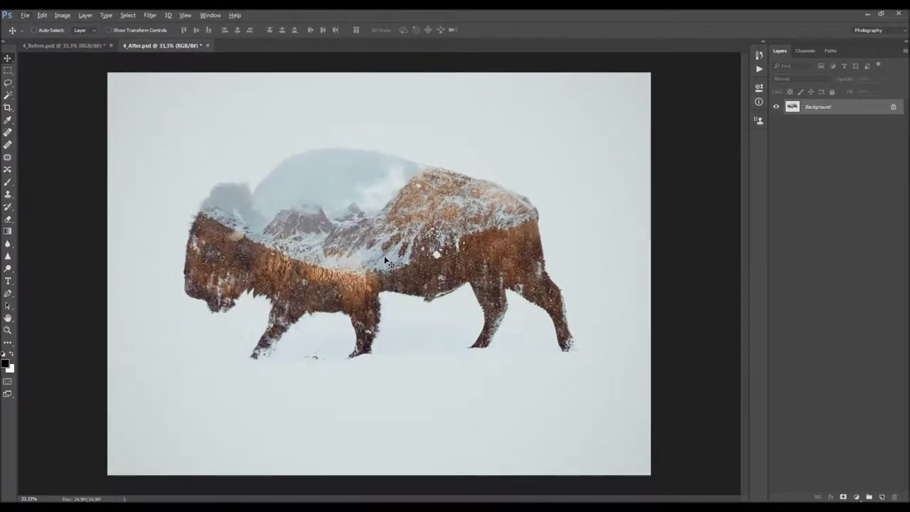
click(206, 45)
scroll(377, 160, down, 1)
scroll(381, 170, up, 2)
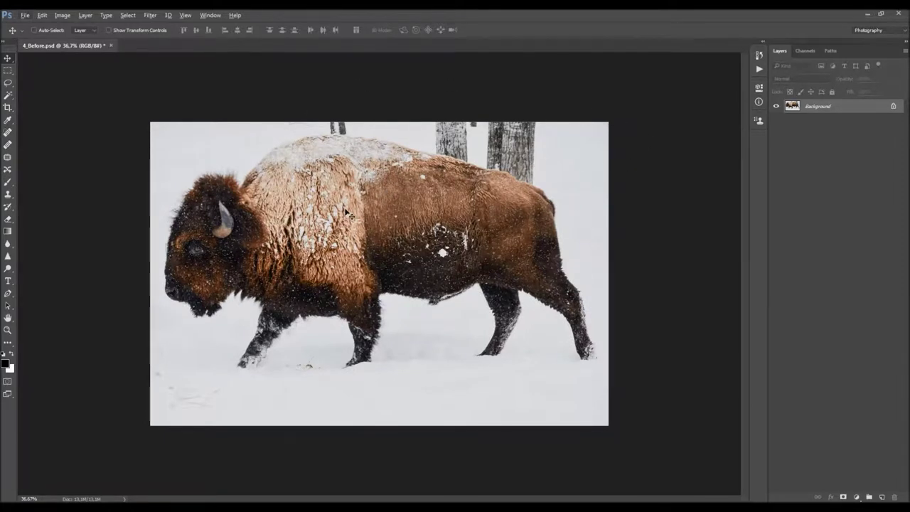
key(ctrl+minus)
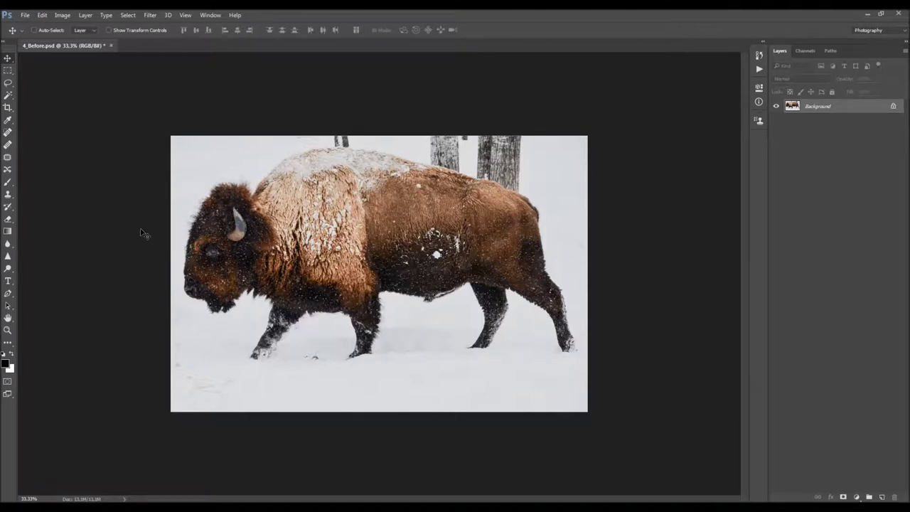
Extend the canvas relative to its current size by 800 pixels in width and 700 pixels in height, using white as the extension color
click(61, 16)
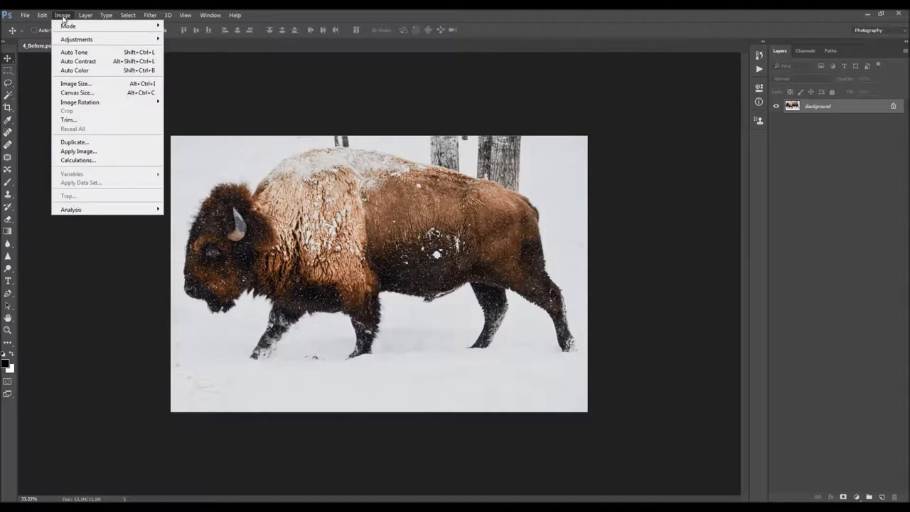
click(83, 93)
click(423, 210)
click(423, 211)
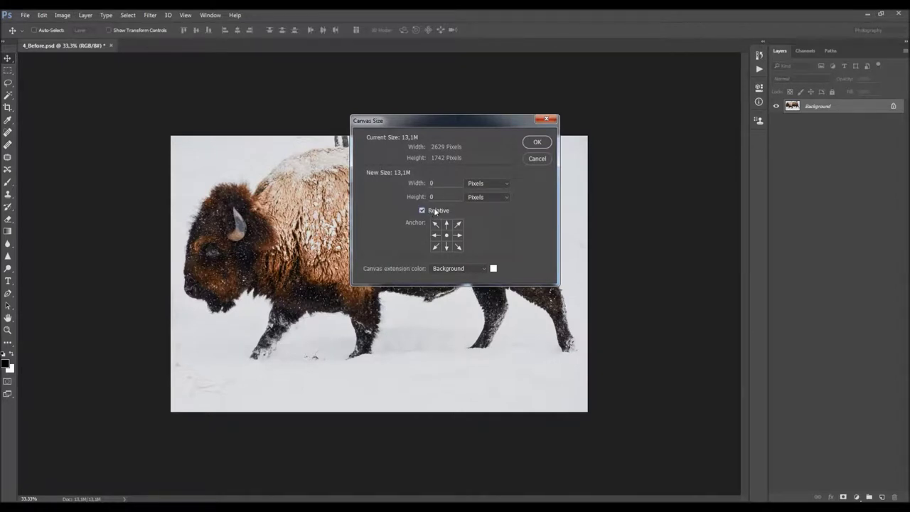
text(800)
click(493, 269)
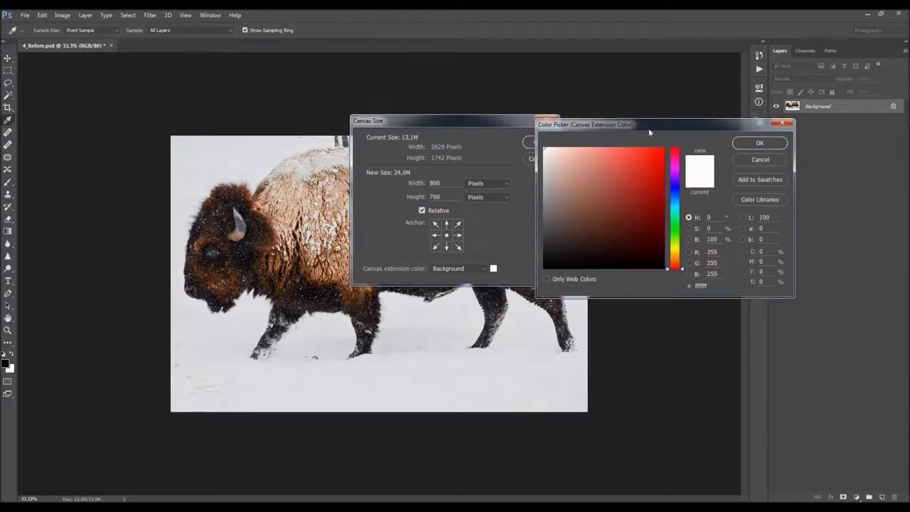
click(758, 143)
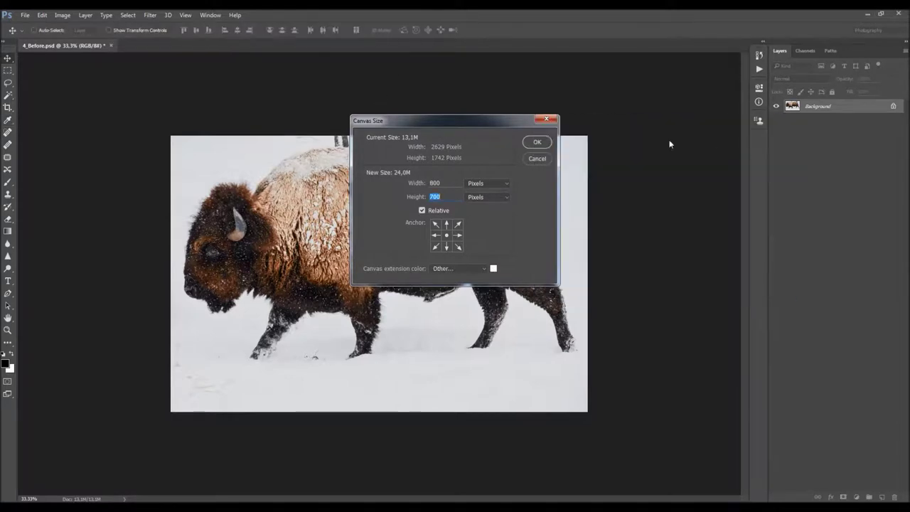
click(538, 142)
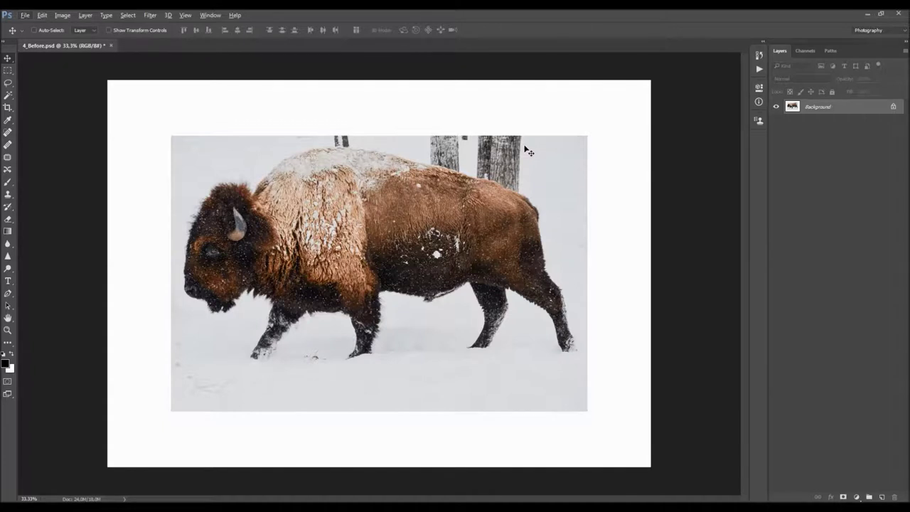
Create a new layer named brush above the Background
key(ctrl+shift+n)
text(brush)
key(Return)
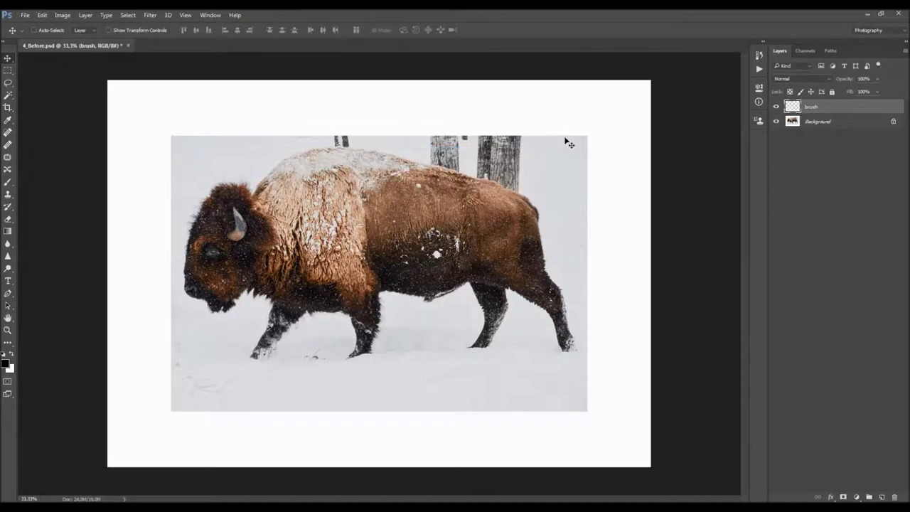
scroll(346, 187, up, 1)
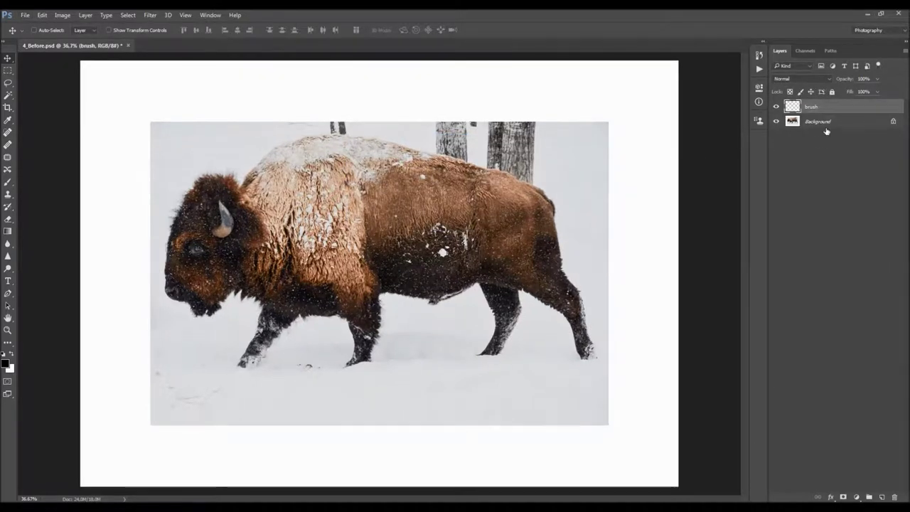
click(825, 123)
click(787, 108)
key(b)
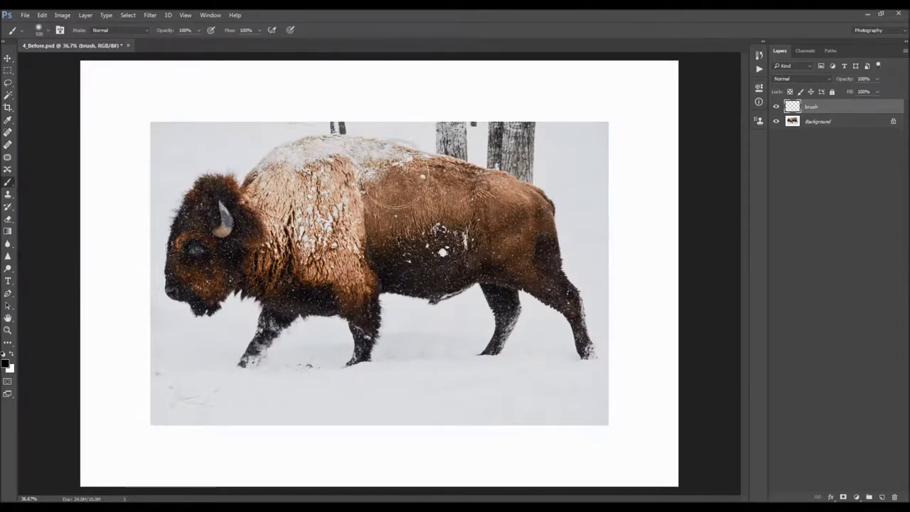
key(x)
key(bracketleft)
key(bracketleft)
key(bracketleft)
mouse_move(322, 213)
mouse_down()
mouse_move(315, 197)
mouse_move(360, 197)
mouse_move(359, 213)
mouse_up()
key(ctrl+z)
key(v)
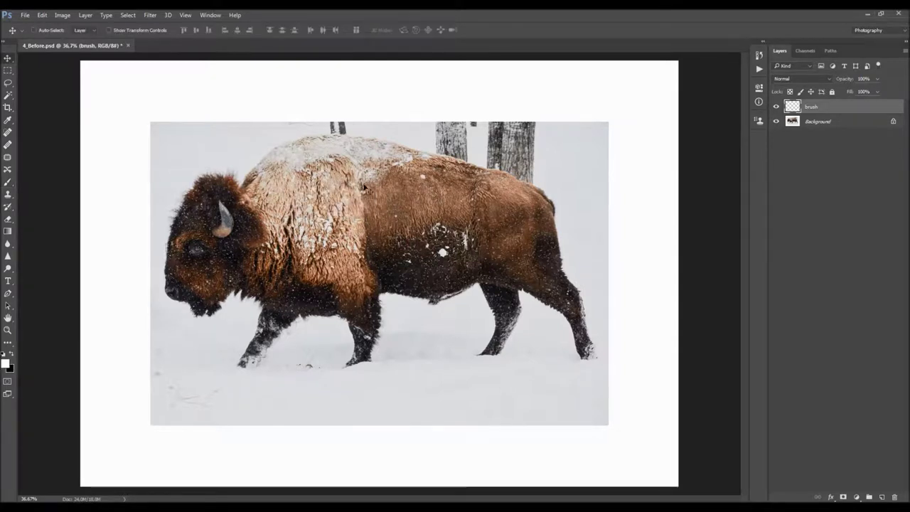
Select the snow around the bison and the white border on the Background layer with the Magic Wand at tolerance 16
click(842, 121)
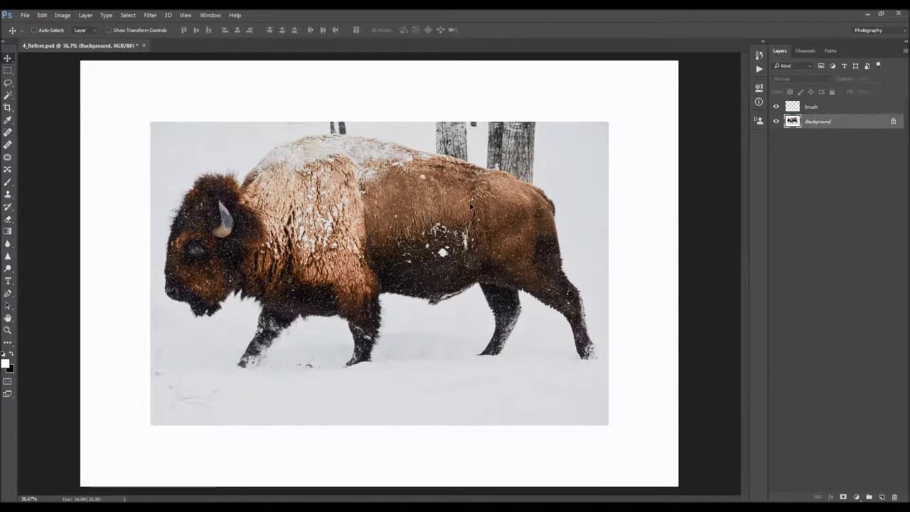
key(w)
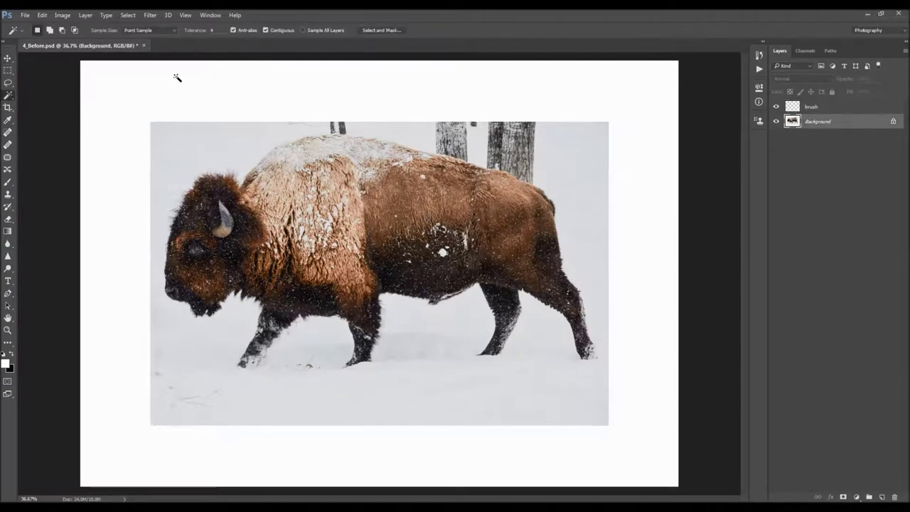
click(205, 33)
shift+click(211, 145)
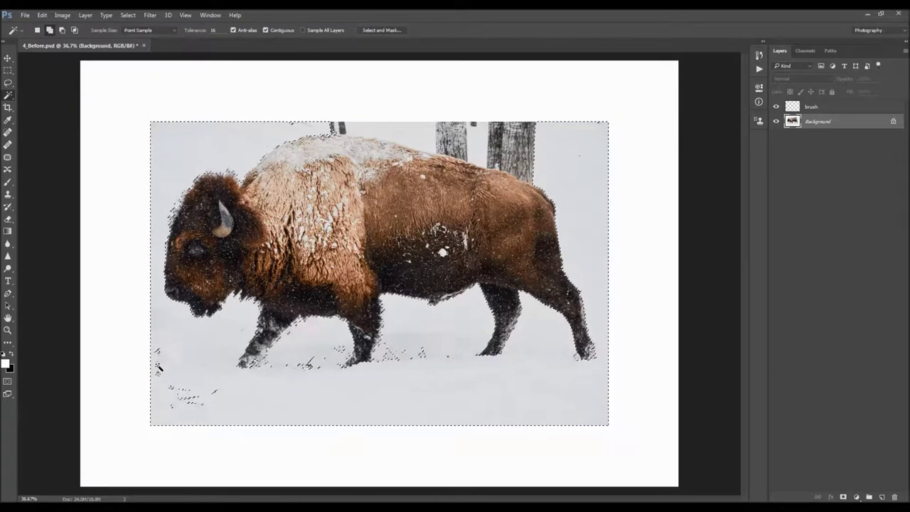
click(121, 378)
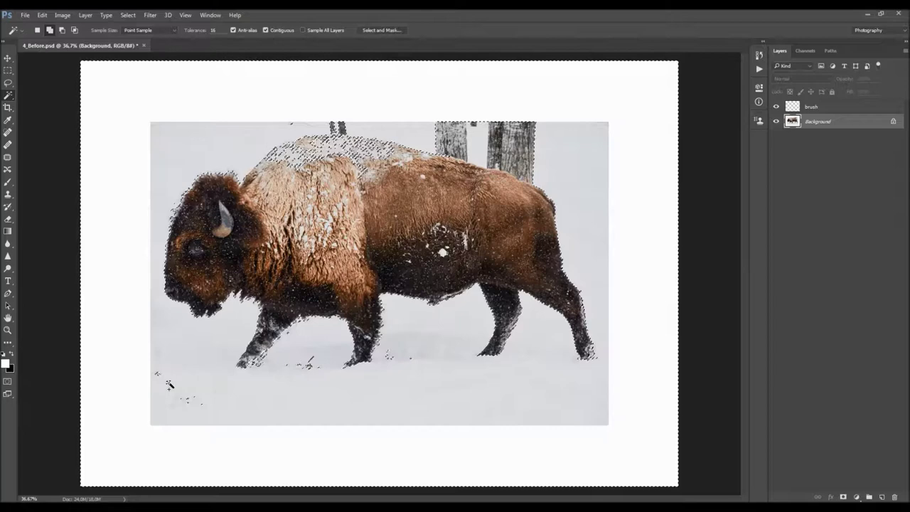
Add the leftover specks and grass in the snow below the bison to the selection with the Lasso tool
scroll(306, 367, up, 1)
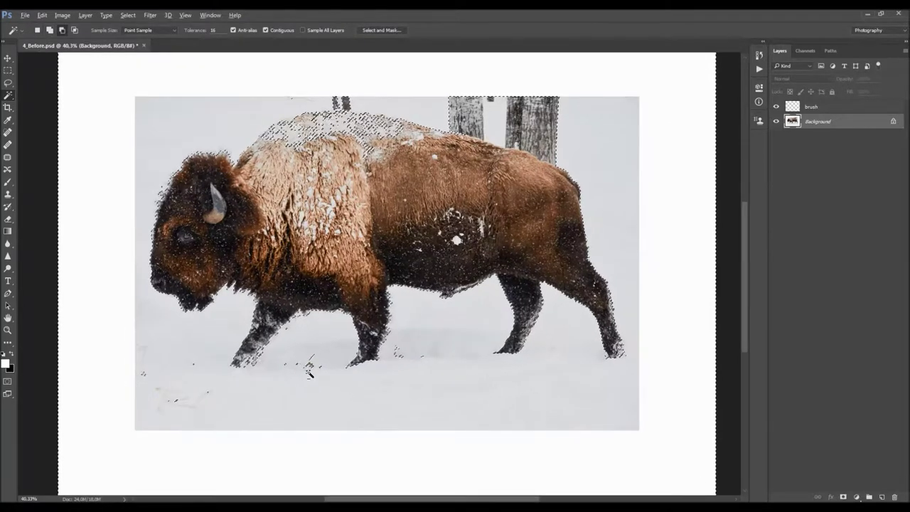
click(85, 15)
click(8, 82)
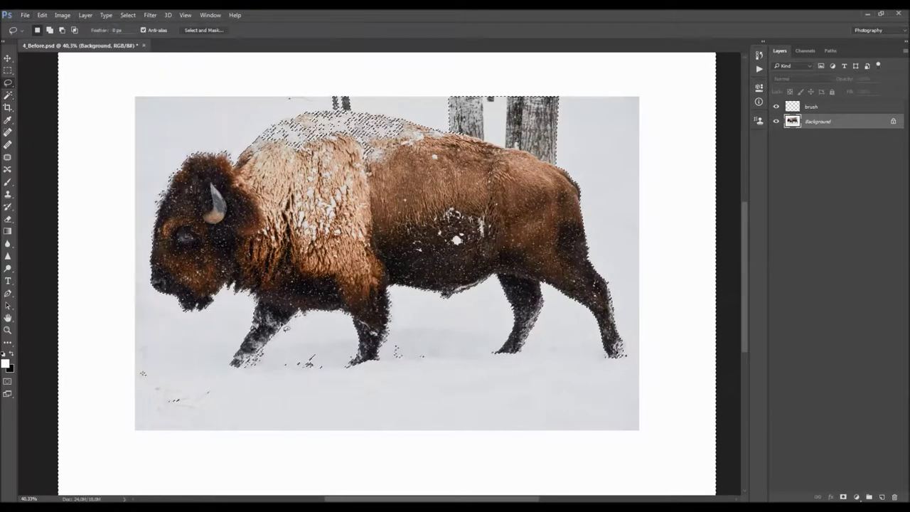
right_click(8, 82)
click(42, 81)
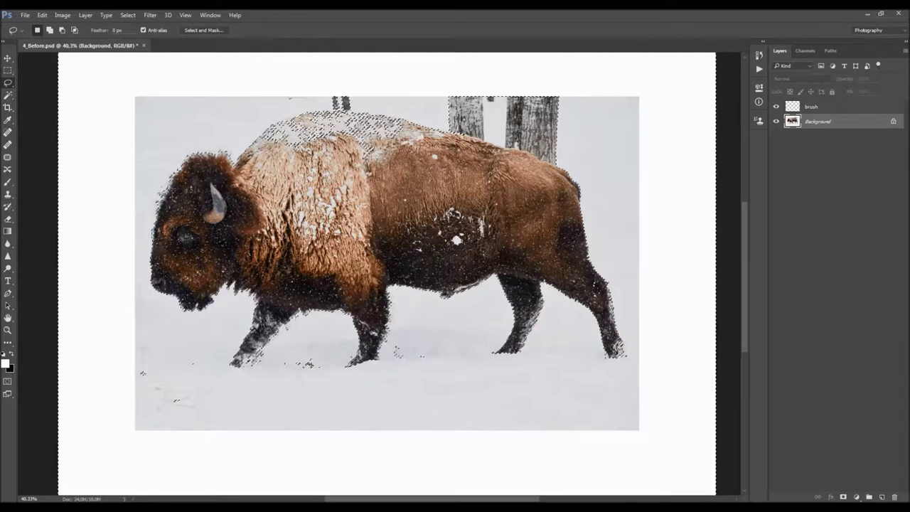
mouse_move(317, 363)
mouse_down()
mouse_move(295, 342)
mouse_move(285, 381)
mouse_up()
drag(323, 346, 318, 361)
drag(402, 339, 411, 370)
mouse_move(182, 348)
mouse_down()
mouse_move(119, 383)
mouse_move(223, 393)
mouse_up()
drag(195, 349, 186, 348)
Clean up the remaining selection speck in the snow beside the bison's raised front leg with the Lasso tool
scroll(288, 333, up, 3)
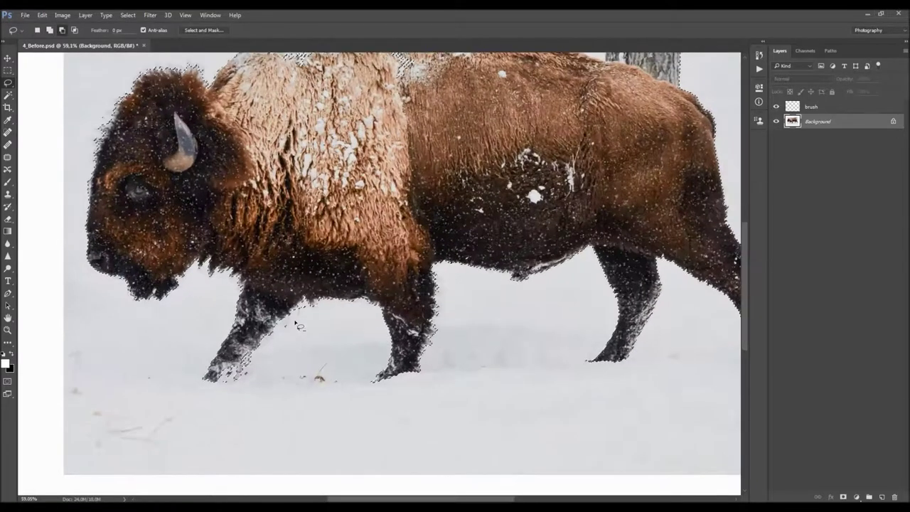
drag(311, 337, 289, 324)
key(alt)
scroll(302, 311, up, 3)
scroll(284, 305, down, 2)
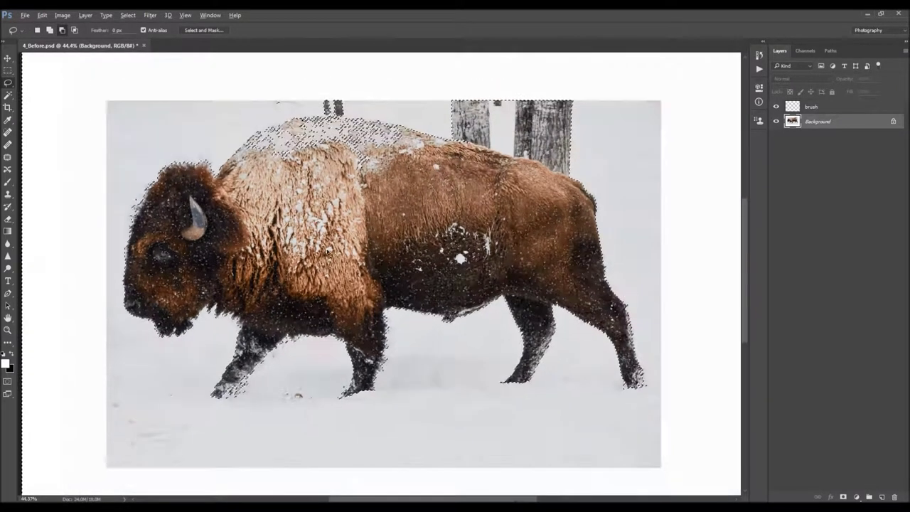
Add the twig and the two thin trunks above the bison's hump to the background selection
scroll(355, 234, up, 2)
scroll(497, 106, up, 2)
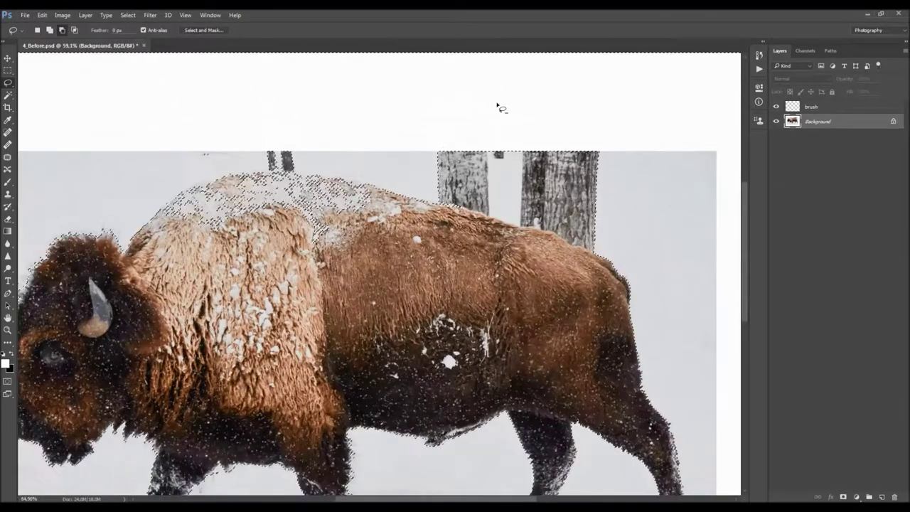
scroll(142, 180, up, 1)
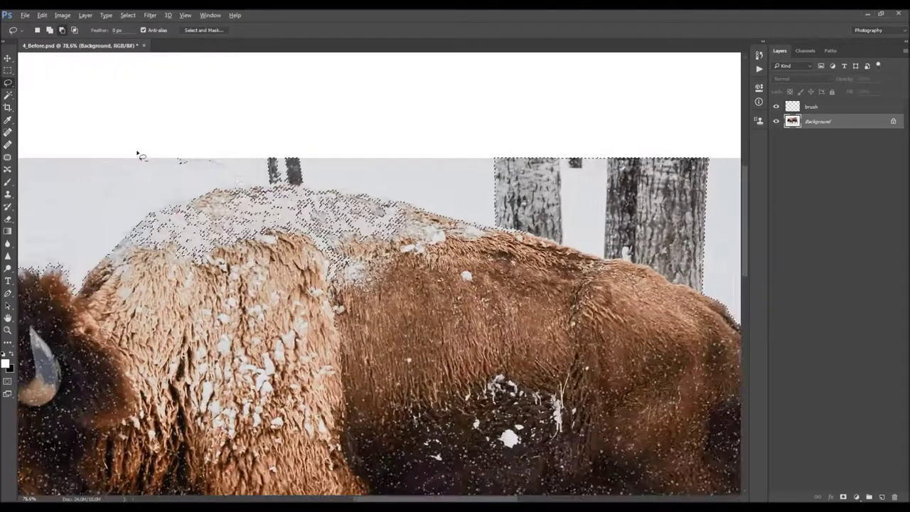
mouse_move(176, 138)
mouse_down()
mouse_move(178, 166)
mouse_move(328, 174)
mouse_up()
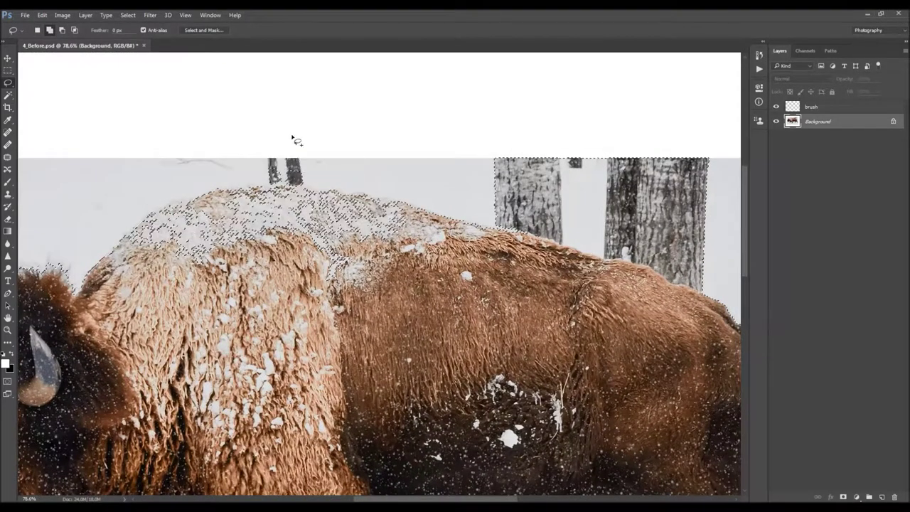
scroll(260, 152, up, 3)
mouse_move(249, 190)
mouse_down()
mouse_move(342, 202)
mouse_move(317, 149)
mouse_up()
scroll(158, 171, down, 3)
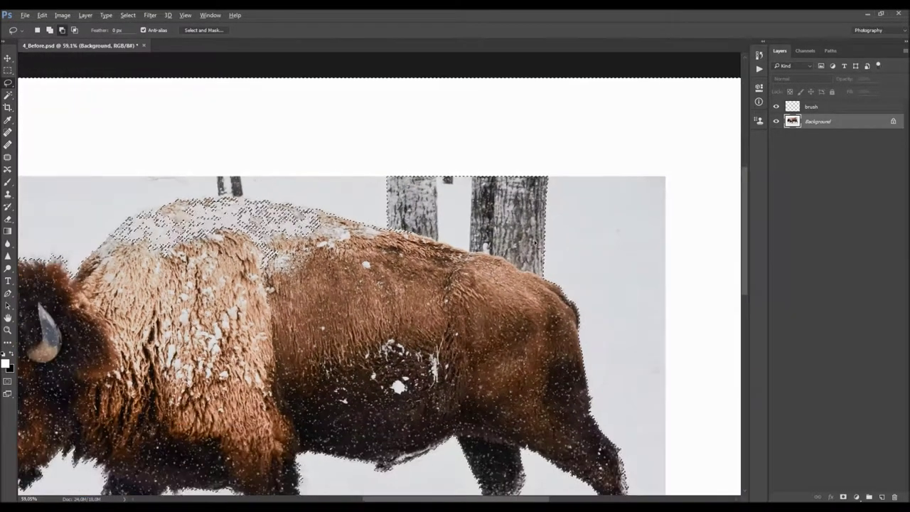
Add the large tree trunks behind the bison to the selection, tracing closely along the edge of its back
scroll(535, 242, up, 4)
mouse_move(221, 225)
mouse_down()
mouse_move(345, 264)
mouse_move(380, 192)
mouse_move(322, 111)
mouse_move(183, 98)
mouse_up()
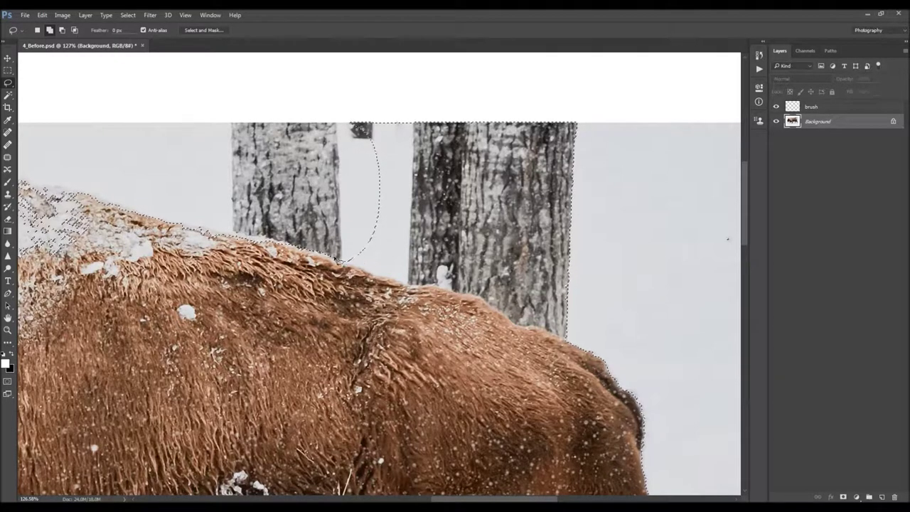
drag(356, 265, 459, 293)
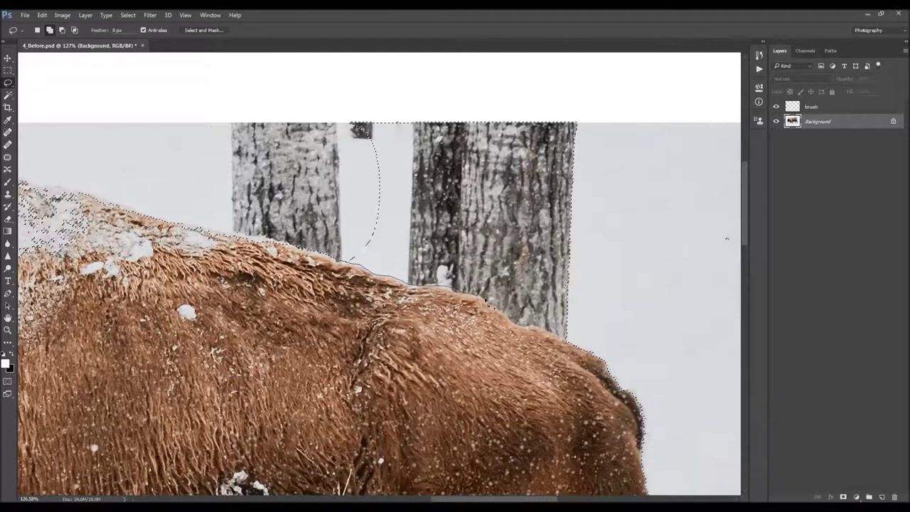
mouse_move(516, 327)
mouse_down()
mouse_move(573, 340)
mouse_move(634, 229)
mouse_move(601, 109)
mouse_move(361, 74)
mouse_move(253, 117)
mouse_up()
scroll(474, 137, down, 3)
mouse_move(474, 137)
mouse_down()
mouse_move(463, 209)
mouse_move(538, 187)
mouse_up()
scroll(534, 319, down, 3)
scroll(453, 245, up, 2)
scroll(193, 152, up, 3)
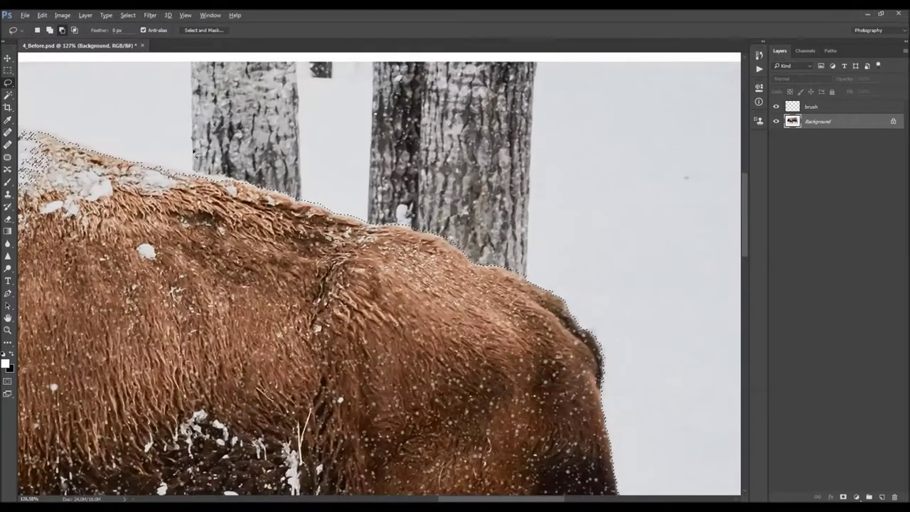
scroll(193, 153, up, 1)
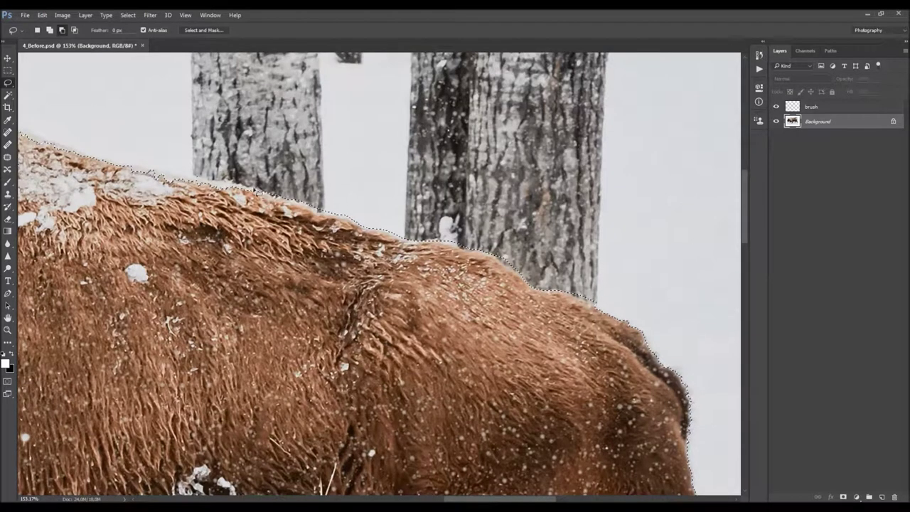
Refine the background selection with the Lasso tool along the bison's rear back where it meets the large tree trunks
mouse_move(228, 183)
mouse_down()
mouse_move(99, 170)
mouse_move(89, 213)
mouse_up()
scroll(411, 227, down, 1)
key(shift)
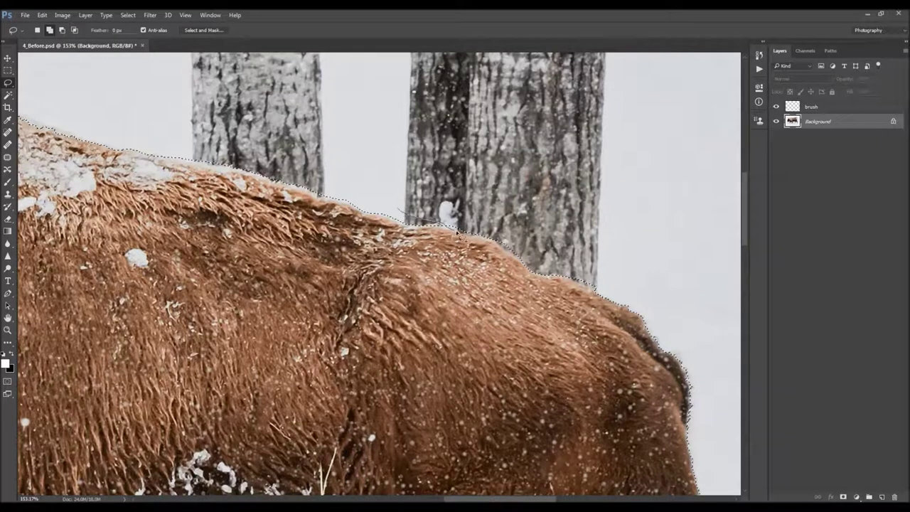
drag(518, 232, 519, 233)
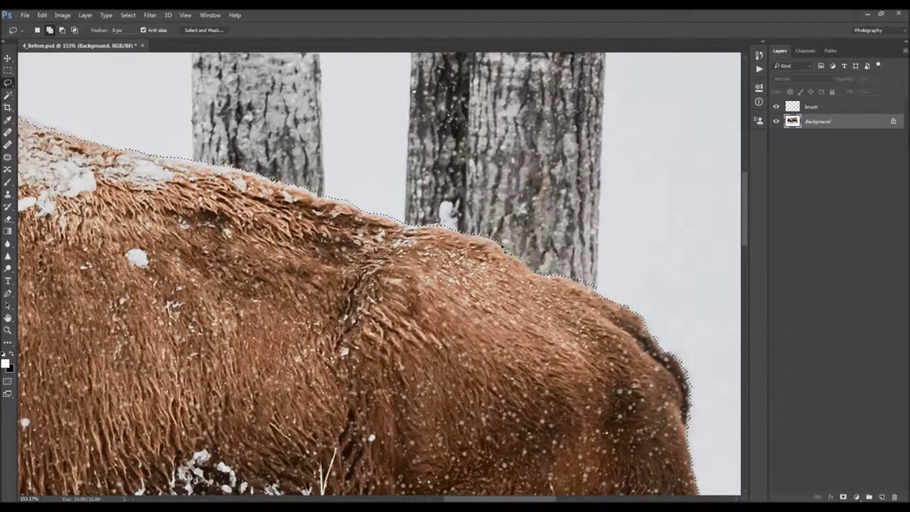
scroll(522, 252, down, 3)
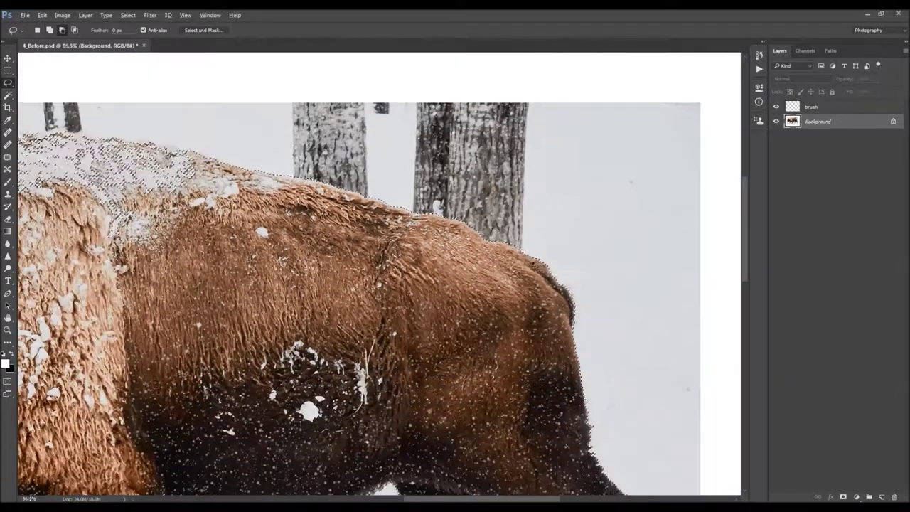
scroll(521, 247, up, 4)
key(shift)
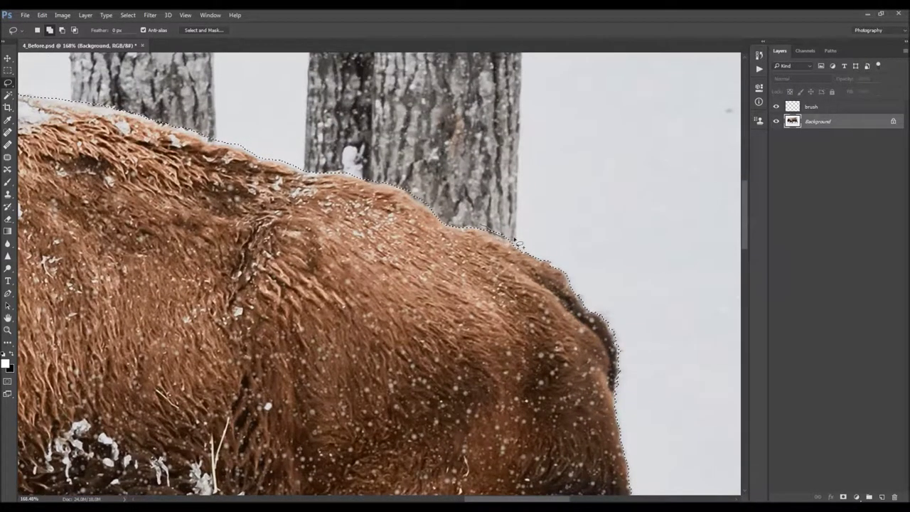
scroll(516, 244, down, 4)
scroll(276, 159, up, 2)
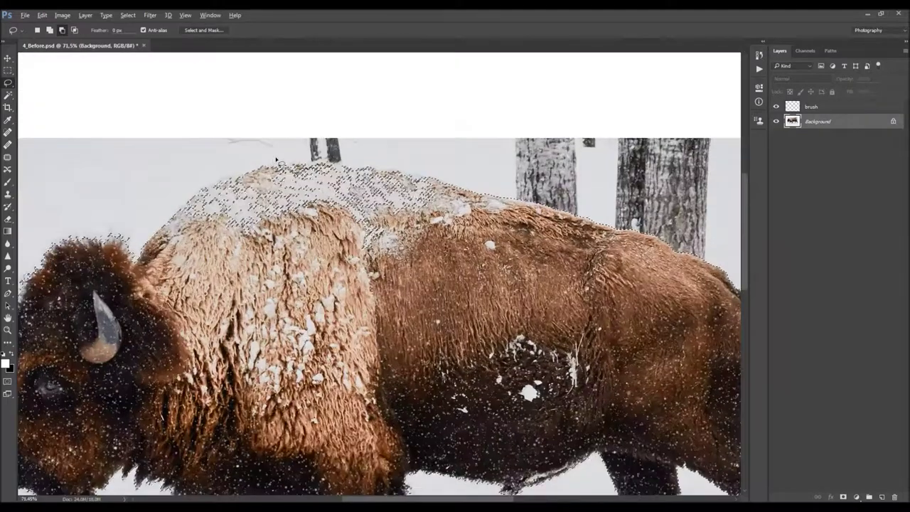
Remove the snow-covered hump from the background selection with the Lasso tool, tracing along the top edge of the bison's back
scroll(276, 159, up, 2)
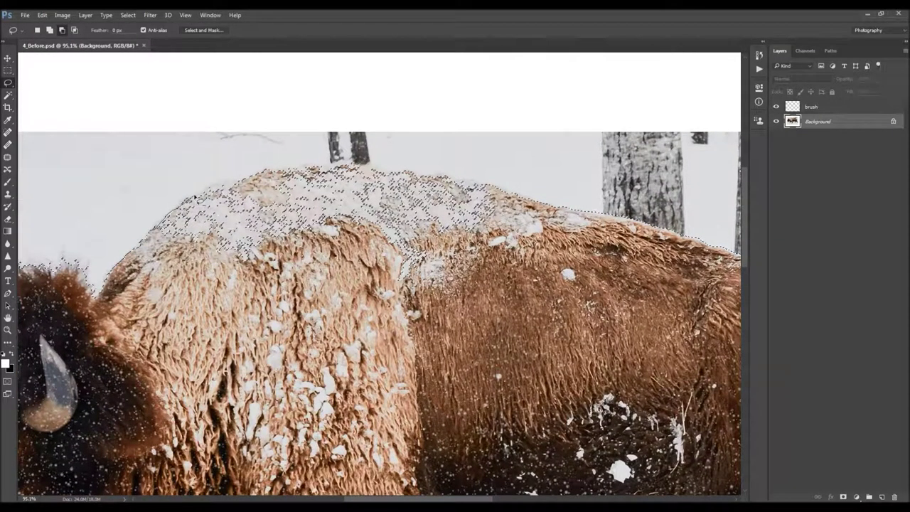
scroll(189, 210, up, 2)
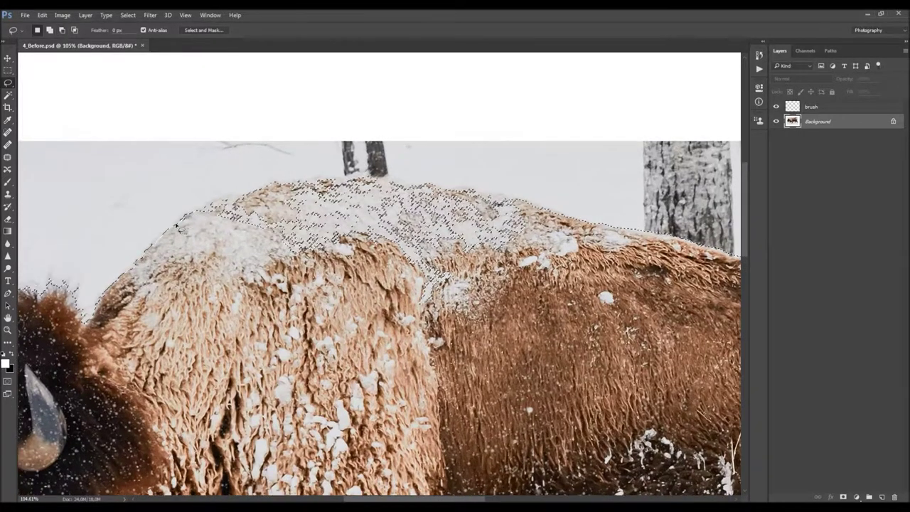
mouse_move(205, 206)
mouse_down()
mouse_move(269, 183)
mouse_move(316, 183)
mouse_move(392, 218)
mouse_move(401, 256)
mouse_move(238, 299)
mouse_move(176, 286)
mouse_up()
scroll(475, 96, up, 2)
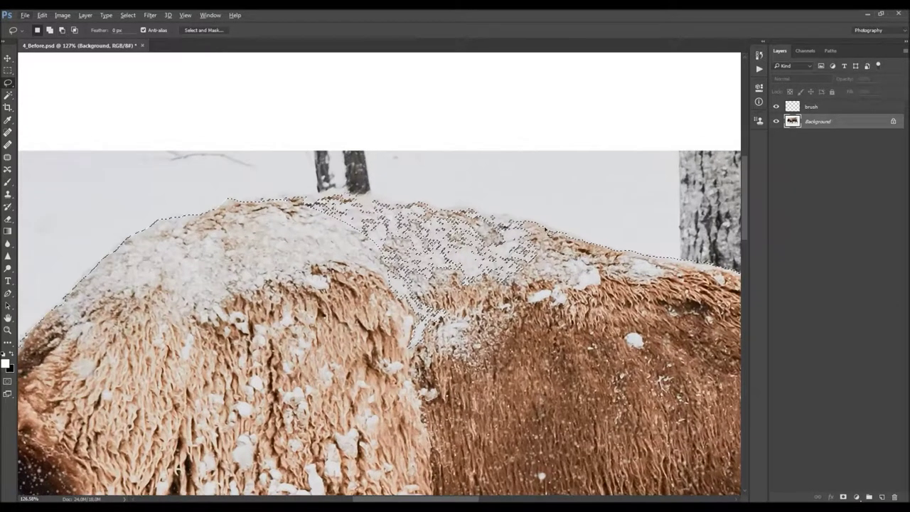
drag(594, 247, 550, 227)
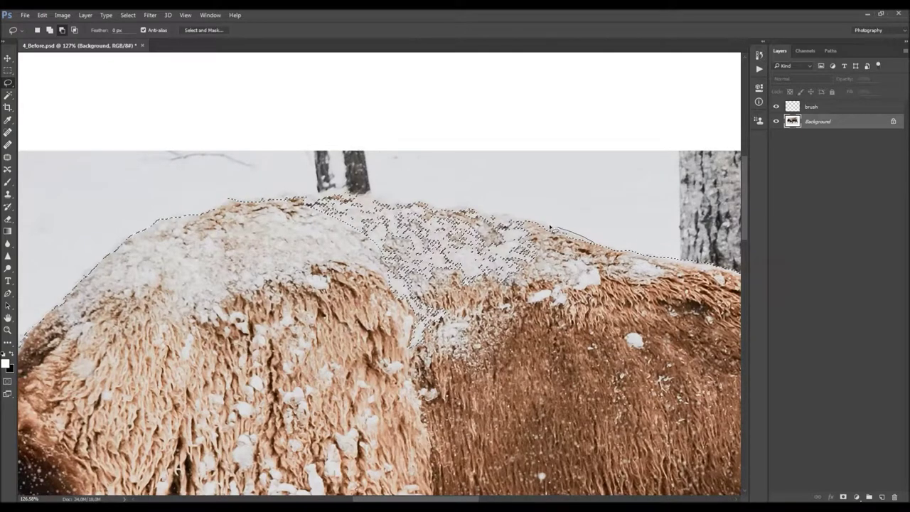
drag(467, 207, 331, 191)
mouse_move(261, 200)
mouse_down()
mouse_move(211, 291)
mouse_move(383, 398)
mouse_move(515, 404)
mouse_move(625, 381)
mouse_up()
scroll(330, 228, up, 2)
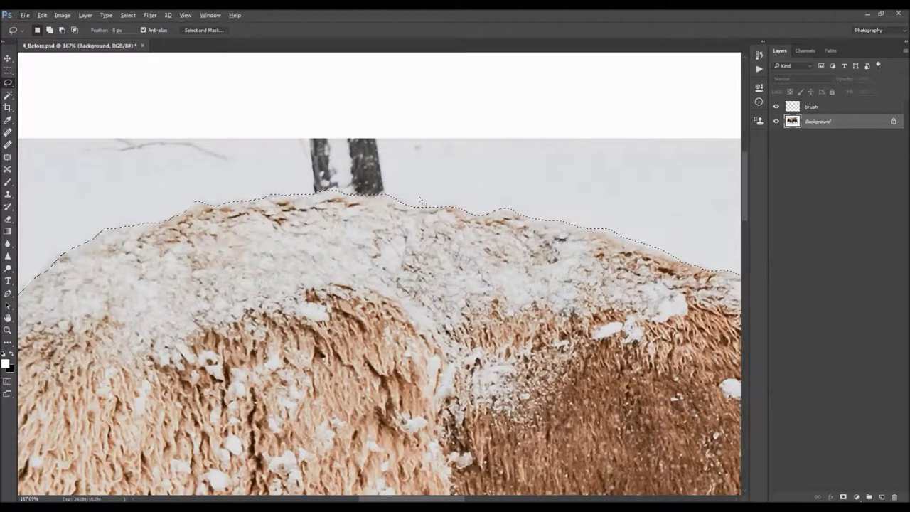
Touch up the selection edge along the top of the hump and check the outline around the whole bison
key(shift)
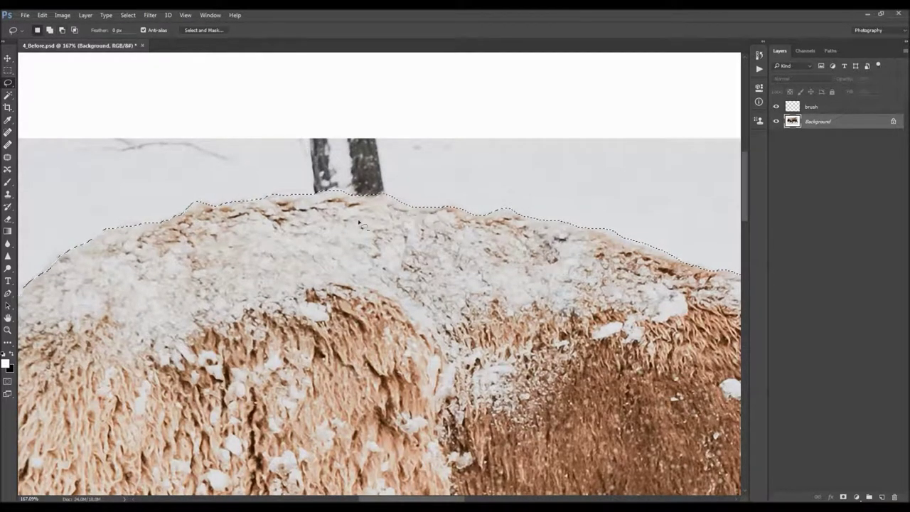
scroll(402, 219, down, 5)
scroll(400, 209, up, 5)
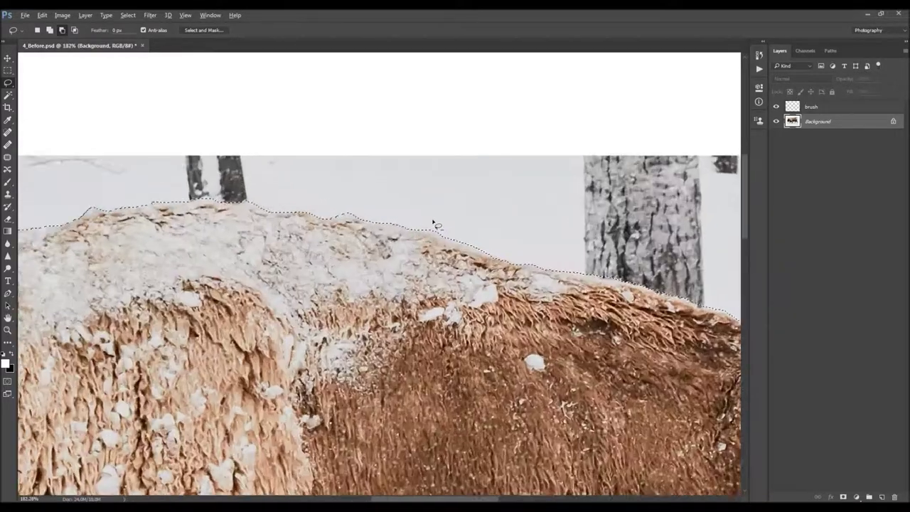
mouse_move(403, 223)
mouse_down()
mouse_move(461, 252)
mouse_move(521, 264)
mouse_up()
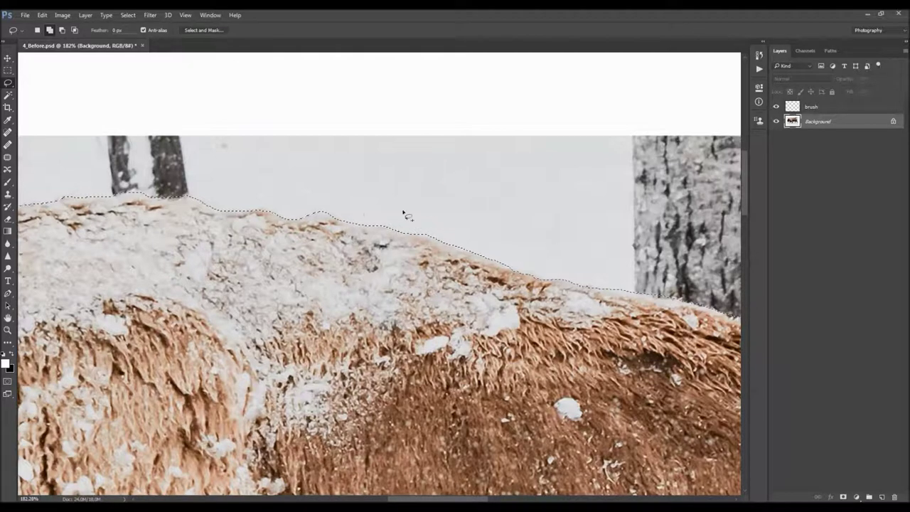
mouse_move(294, 205)
mouse_down()
mouse_move(358, 216)
mouse_move(311, 214)
mouse_up()
scroll(311, 214, down, 10)
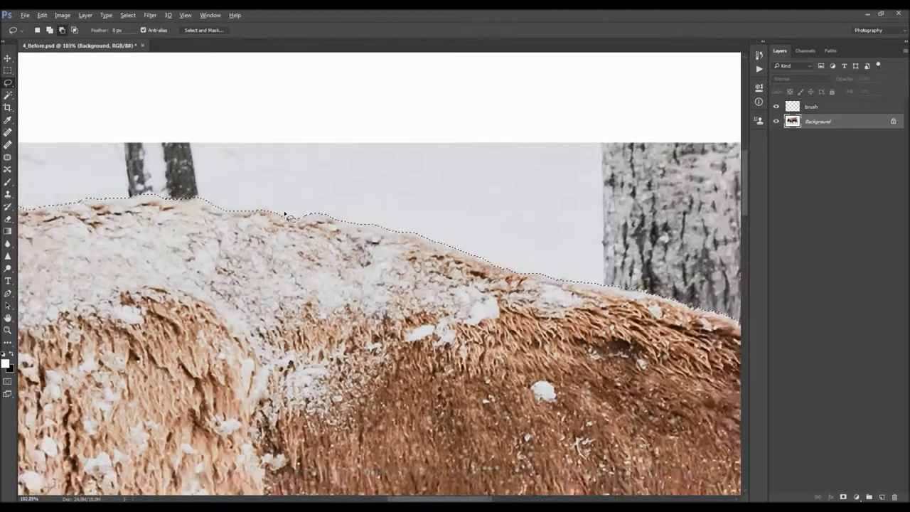
scroll(154, 252, up, 3)
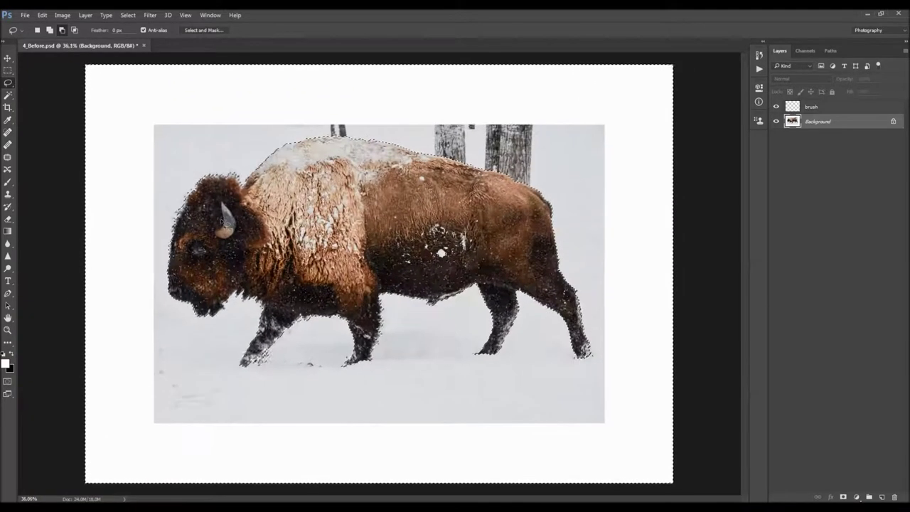
scroll(154, 252, down, 1)
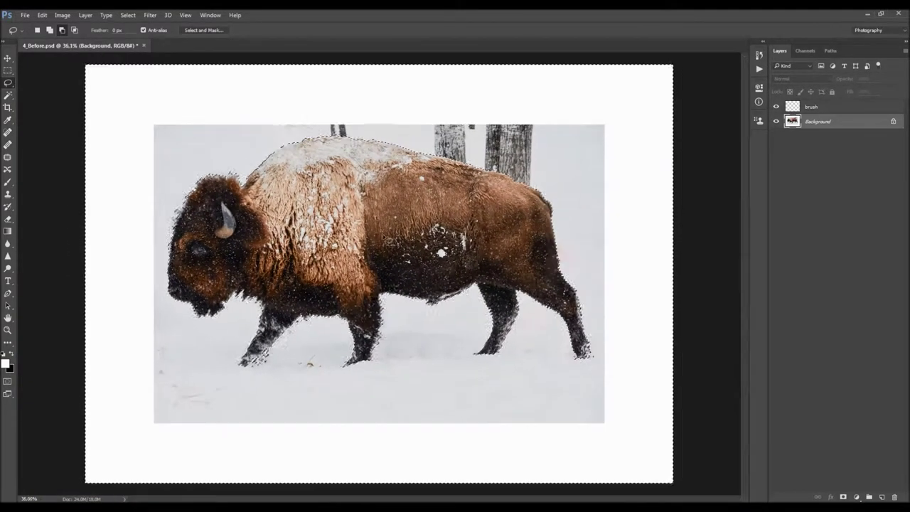
scroll(386, 238, up, 1)
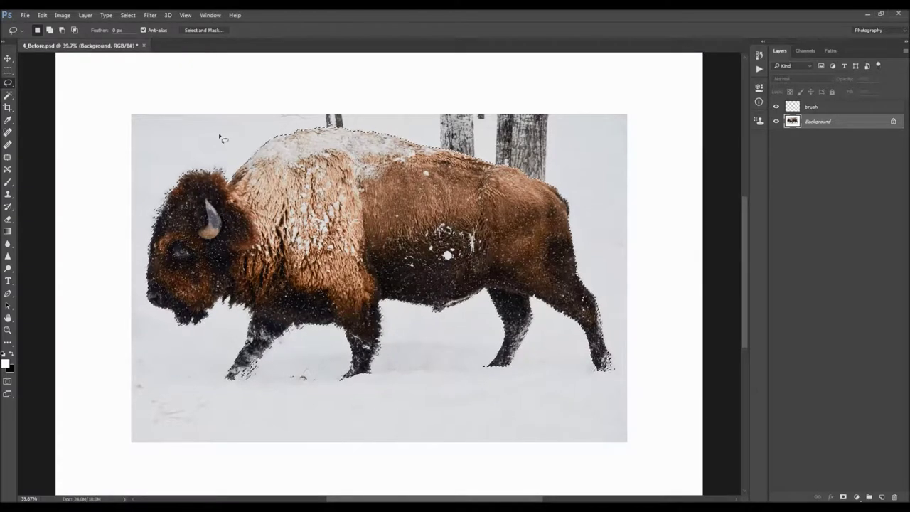
Smooth the selection around the bison and switch to the Magic Wand tool
click(128, 15)
mouse_move(184, 138)
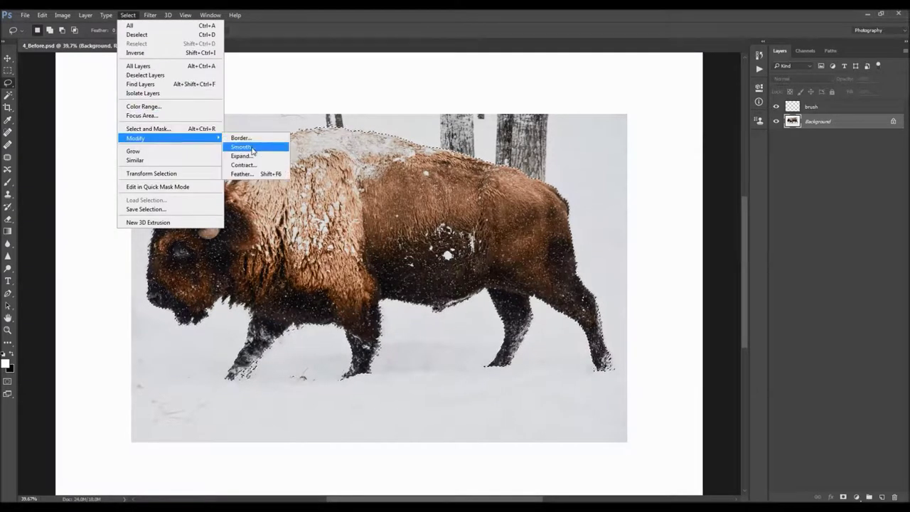
click(252, 150)
key(Return)
key(w)
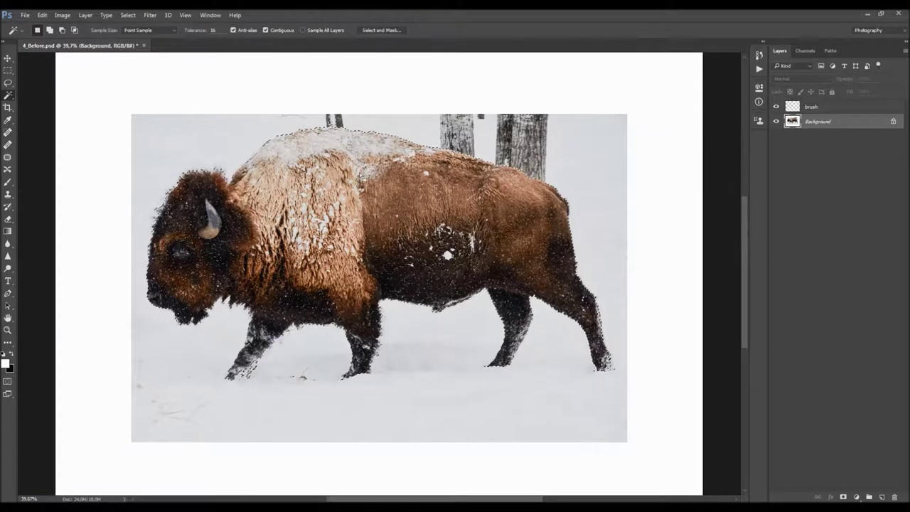
Set the foreground color to ff0000 and fill the bison's shape with it on the brush layer
click(825, 107)
click(6, 363)
text(ff0000)
key(Return)
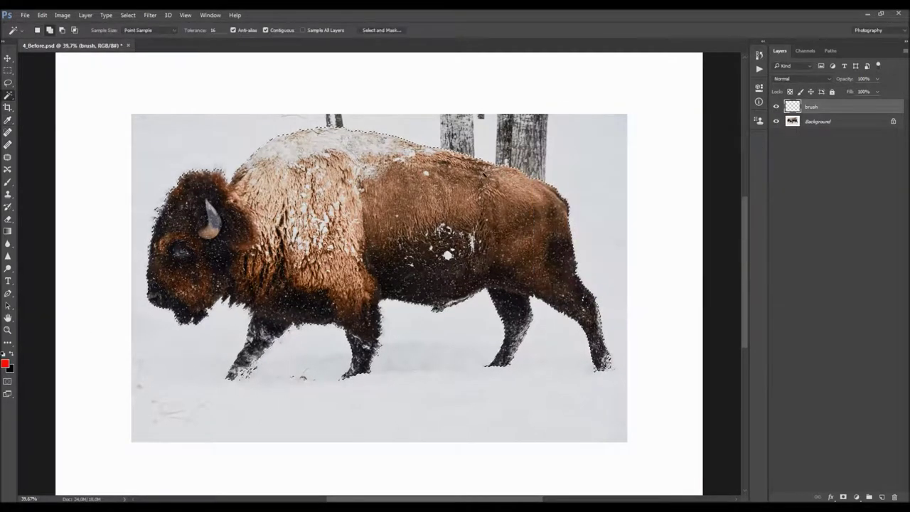
key(shift+F5)
key(Return)
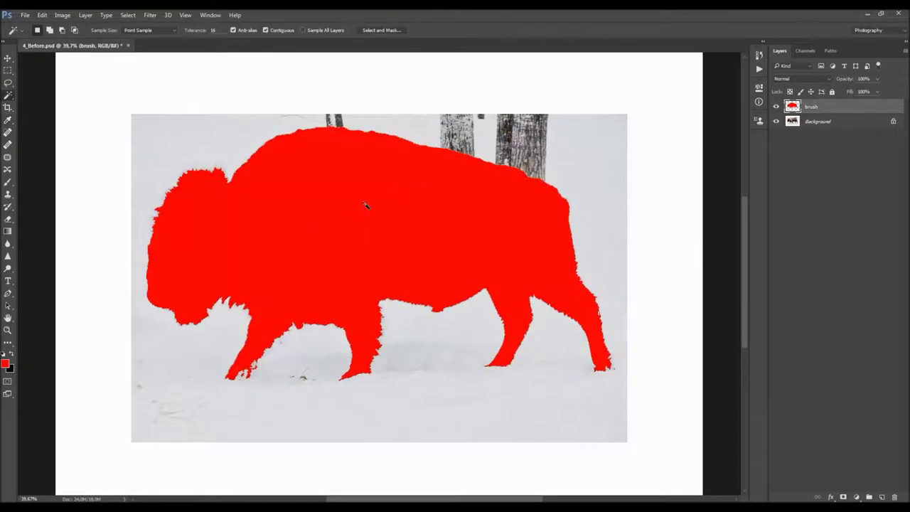
Switch to the Move tool and run the DOUBLE EXPOSURE action on the bison document
key(v)
scroll(377, 198, down, 2)
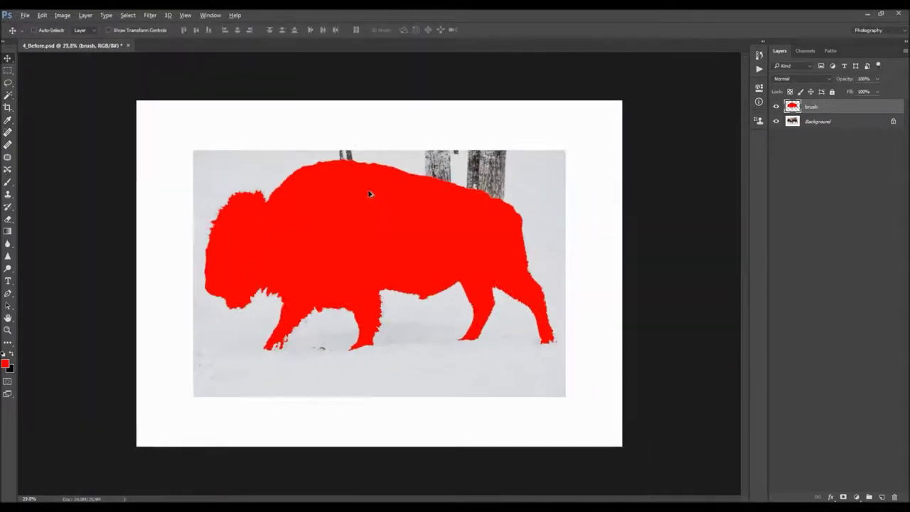
scroll(372, 193, up, 1)
click(764, 72)
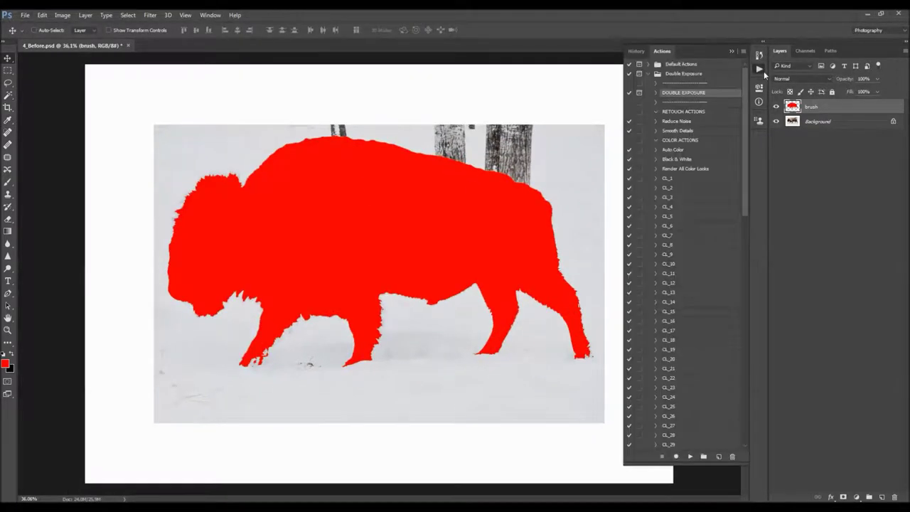
click(691, 458)
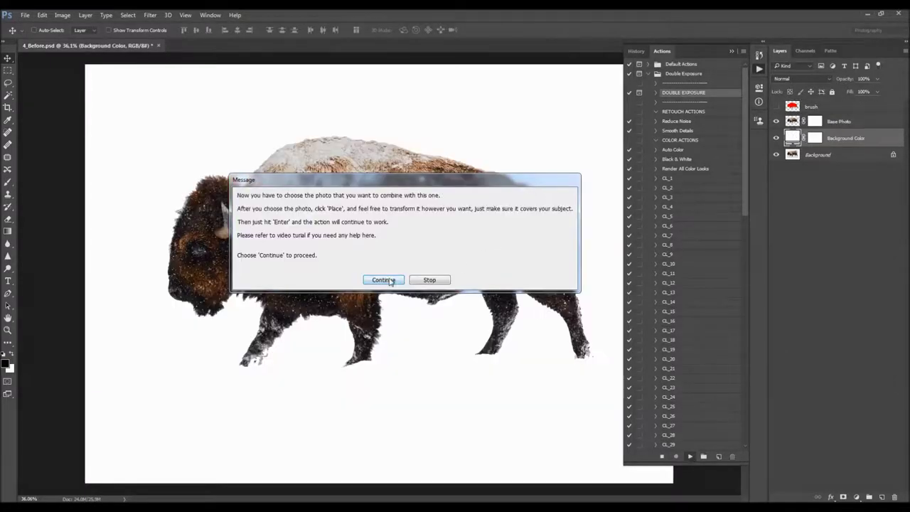
Place the snowy mountain forest photo 4 and move it up to about Y 846 px, covering the bison
click(388, 280)
double_click(221, 148)
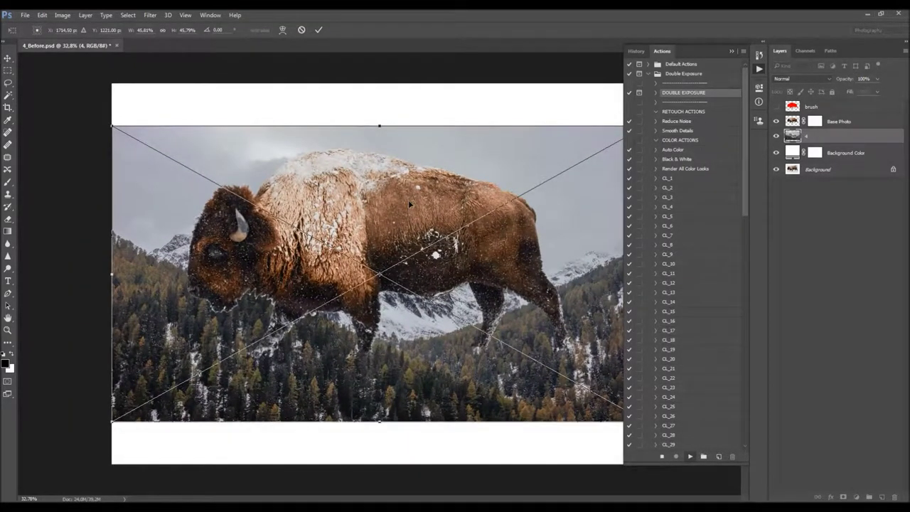
drag(405, 245, 401, 186)
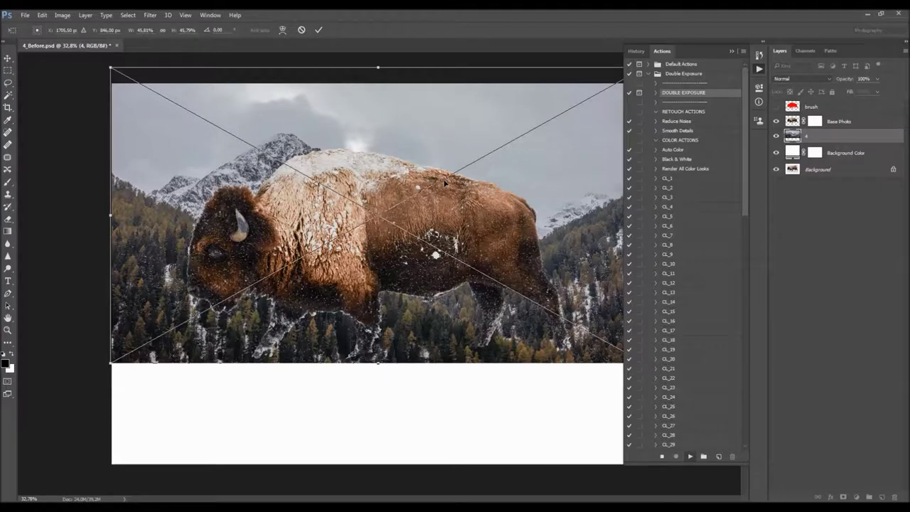
key(Return)
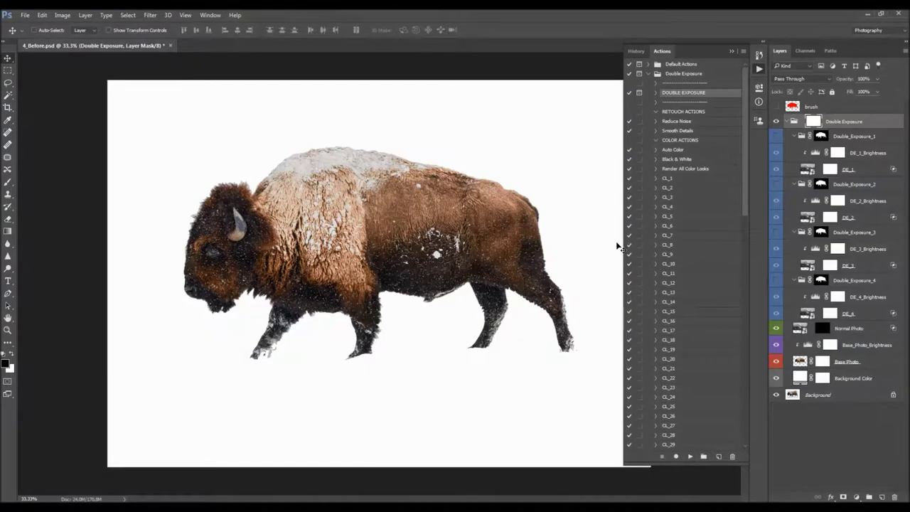
Collapse the four numbered subgroups of the Double Exposure group and show Double_Exposure_1
click(731, 51)
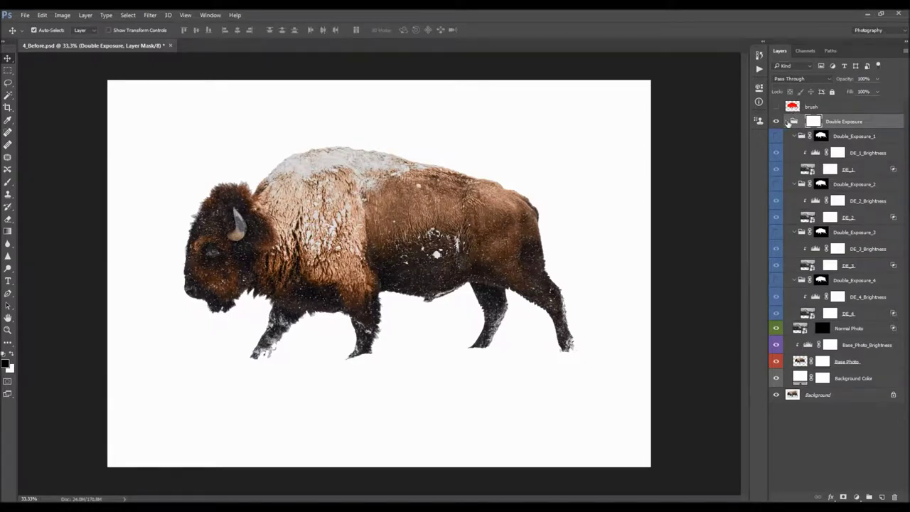
click(787, 122)
click(787, 121)
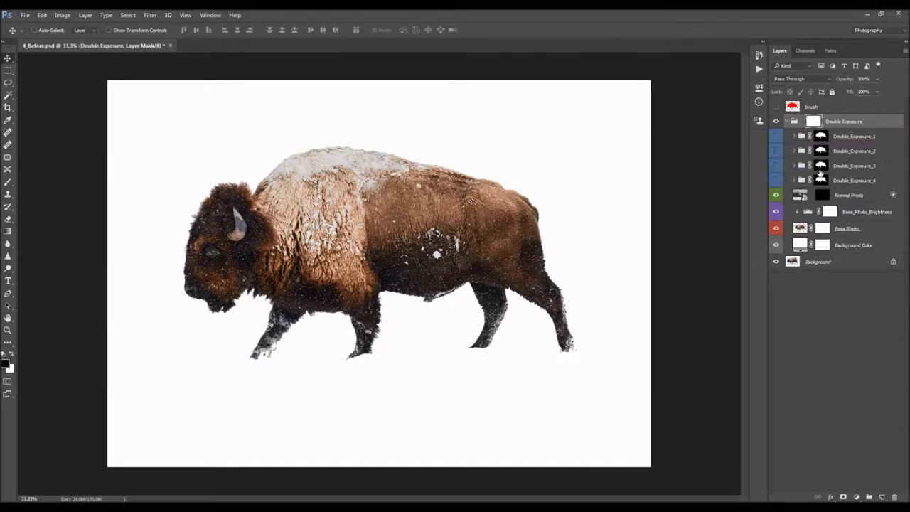
click(776, 135)
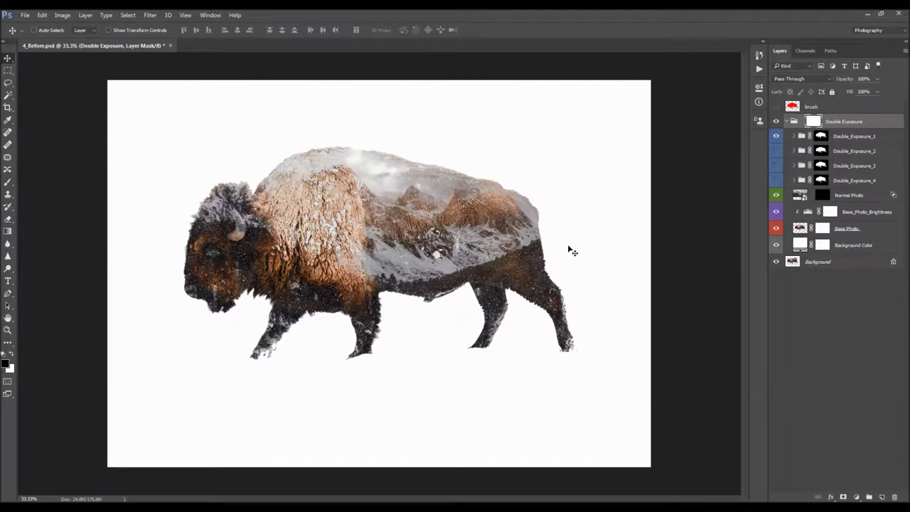
Select the DE_1 layer inside the Double_Exposure_1 group and view its blending options without changing them
click(795, 136)
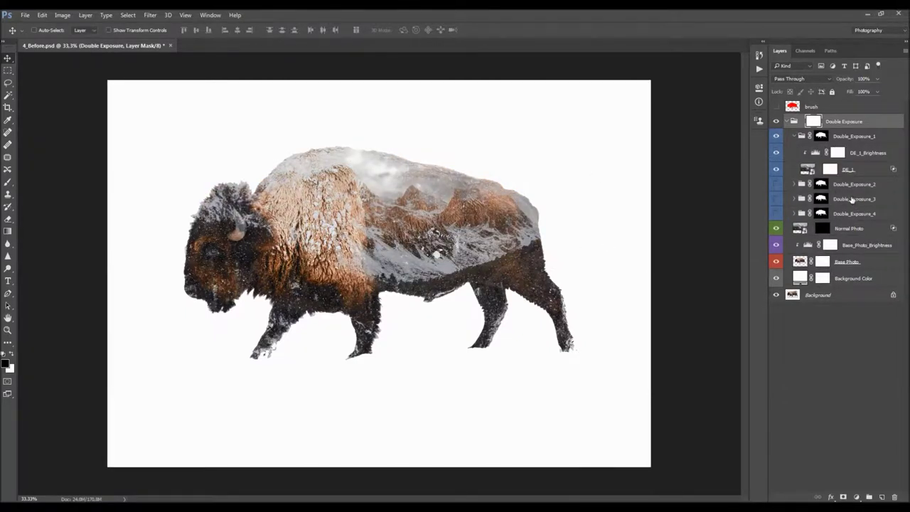
click(862, 172)
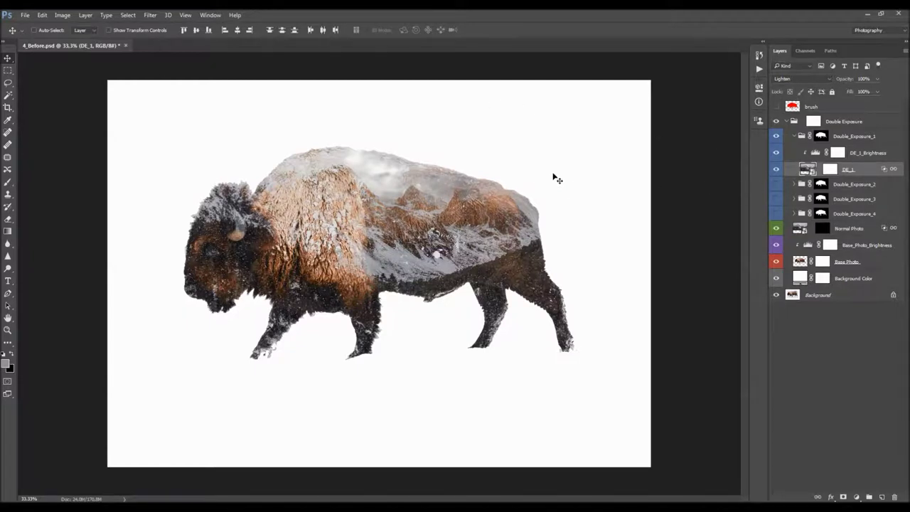
double_click(866, 170)
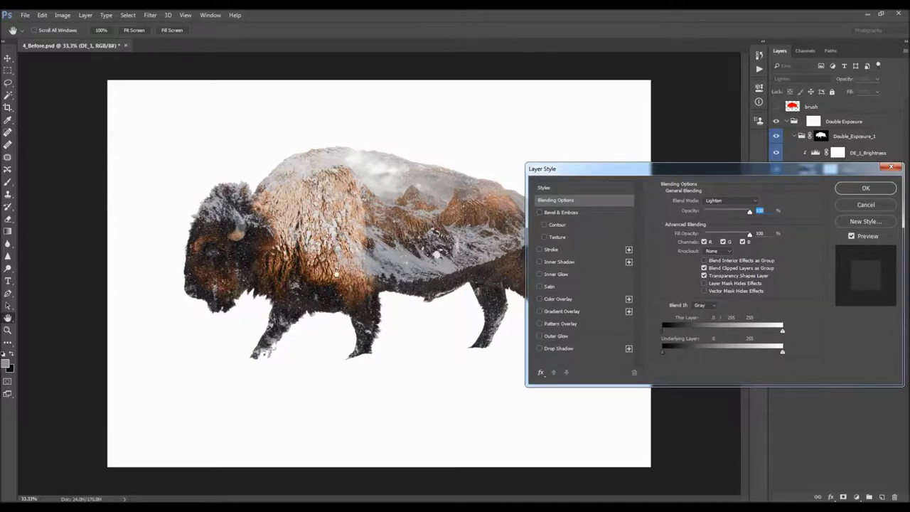
click(864, 206)
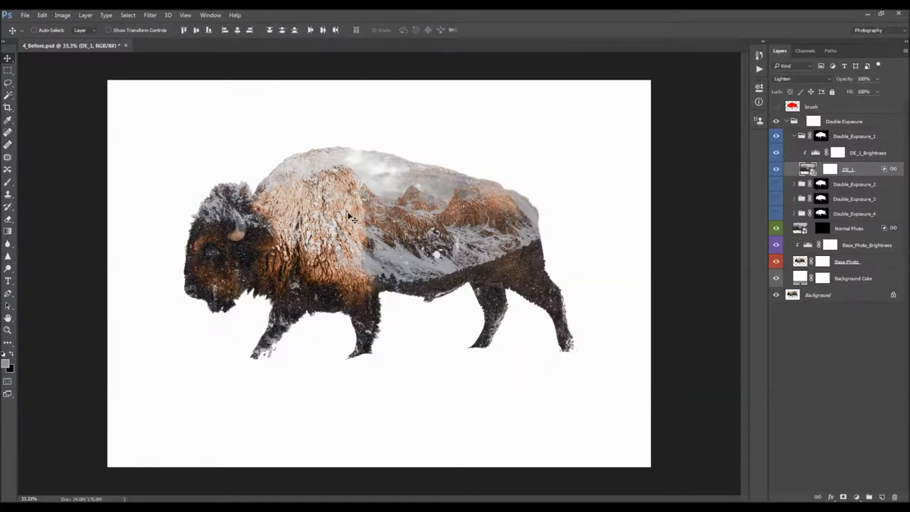
scroll(252, 189, up, 1)
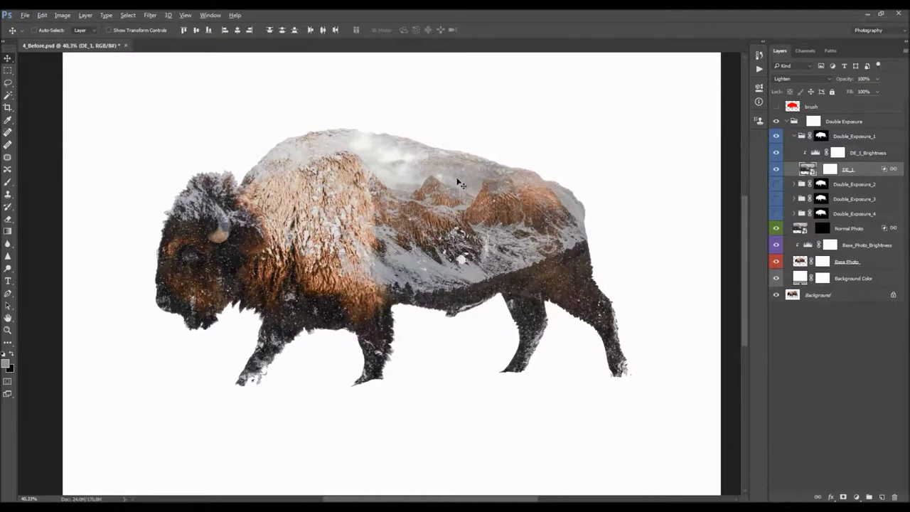
key(h)
drag(451, 126, 383, 105)
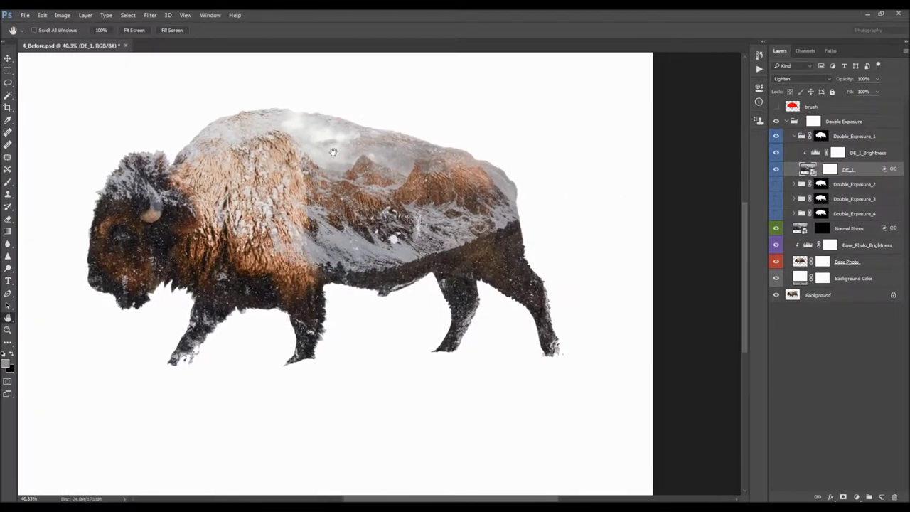
drag(281, 166, 325, 176)
key(v)
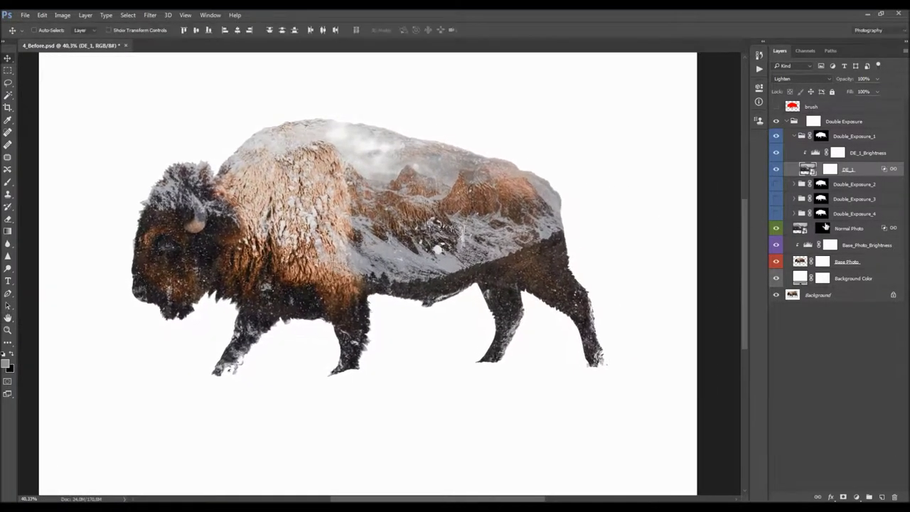
Try revealing the Normal Photo over the bison's hump by painting white on its layer mask, and undo the painting
click(858, 228)
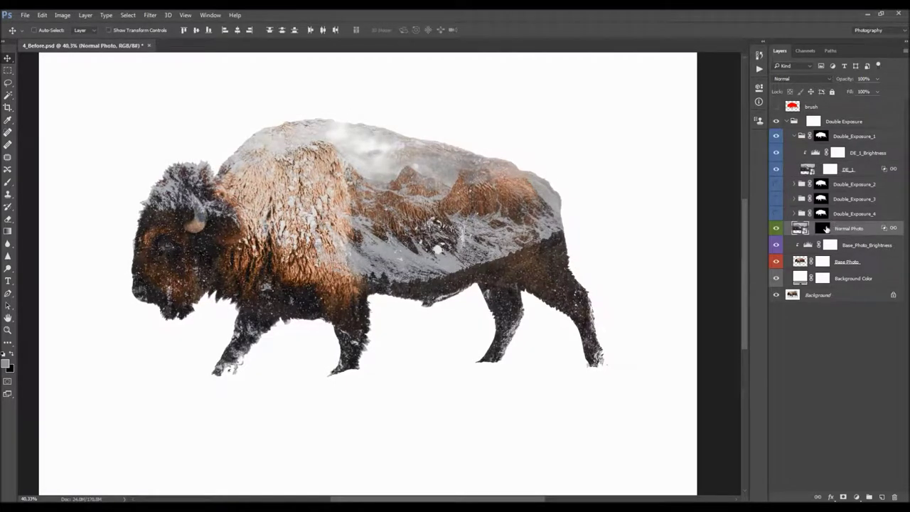
click(823, 228)
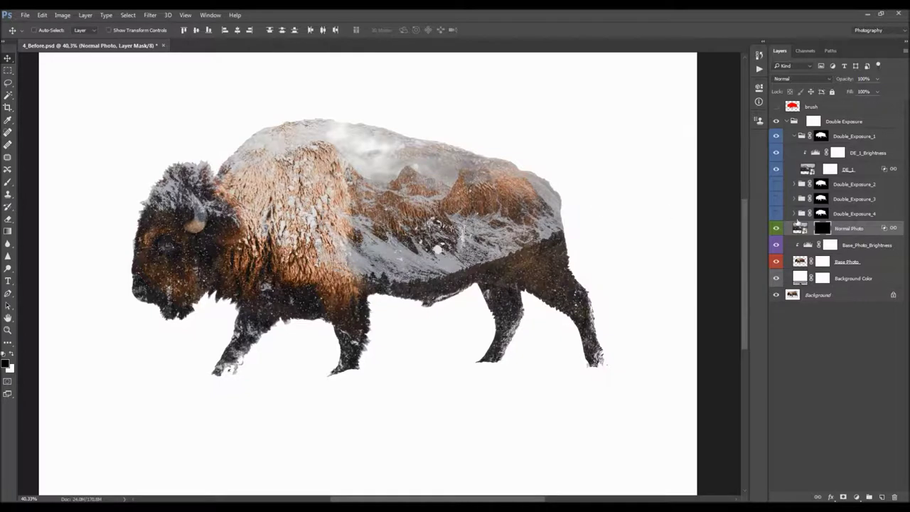
key(b)
key(x)
key(bracketright)
key(bracketright)
key(bracketright)
key(bracketright)
key(v)
key(b)
mouse_move(406, 159)
mouse_down()
mouse_move(293, 173)
mouse_move(321, 199)
mouse_move(354, 202)
mouse_move(287, 202)
mouse_move(261, 172)
mouse_move(296, 162)
mouse_move(381, 178)
mouse_move(391, 191)
mouse_move(402, 171)
mouse_move(507, 199)
mouse_move(340, 162)
mouse_up()
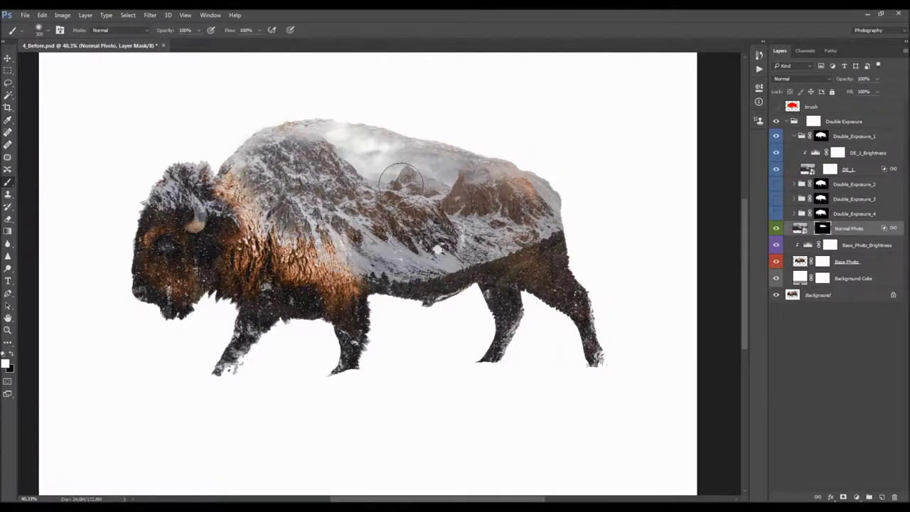
key(v)
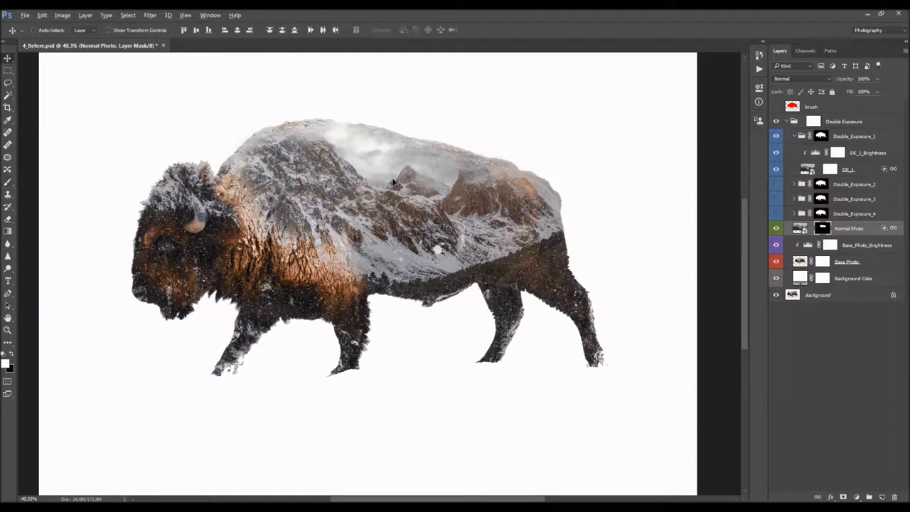
key(ctrl+z)
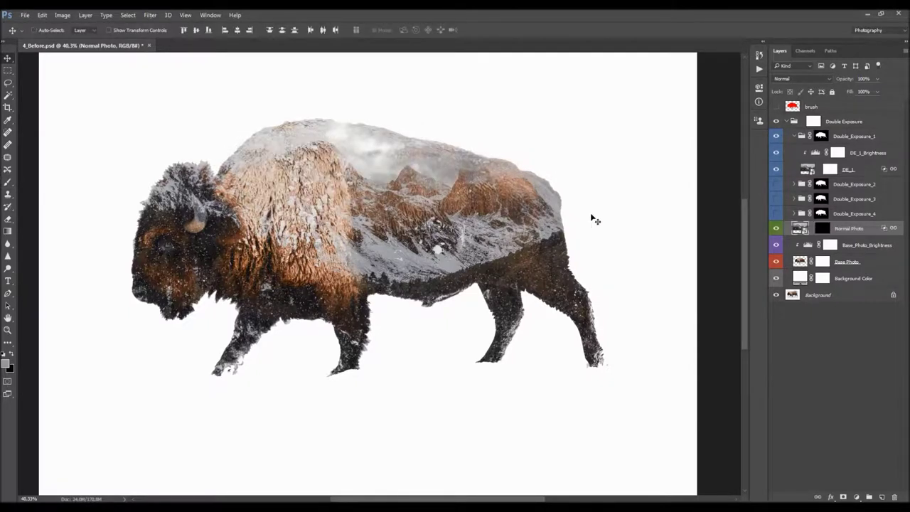
Flip the mountain photo of the DE_1 layer horizontally and reposition it over the bison's body
click(812, 170)
scroll(569, 223, down, 2)
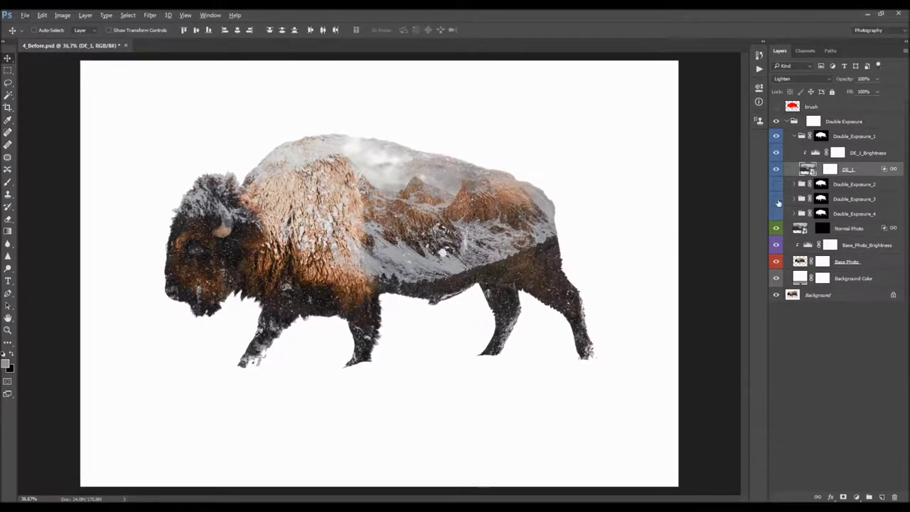
drag(394, 220, 357, 218)
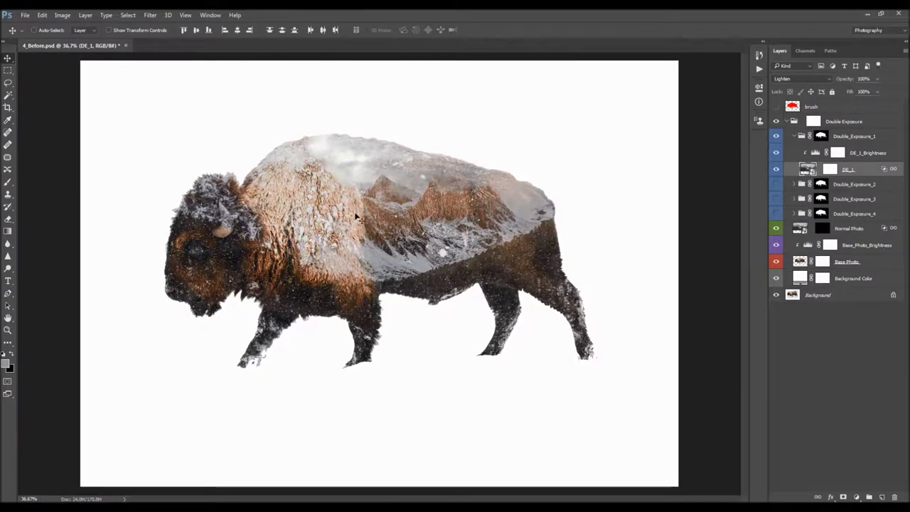
click(43, 15)
mouse_move(88, 210)
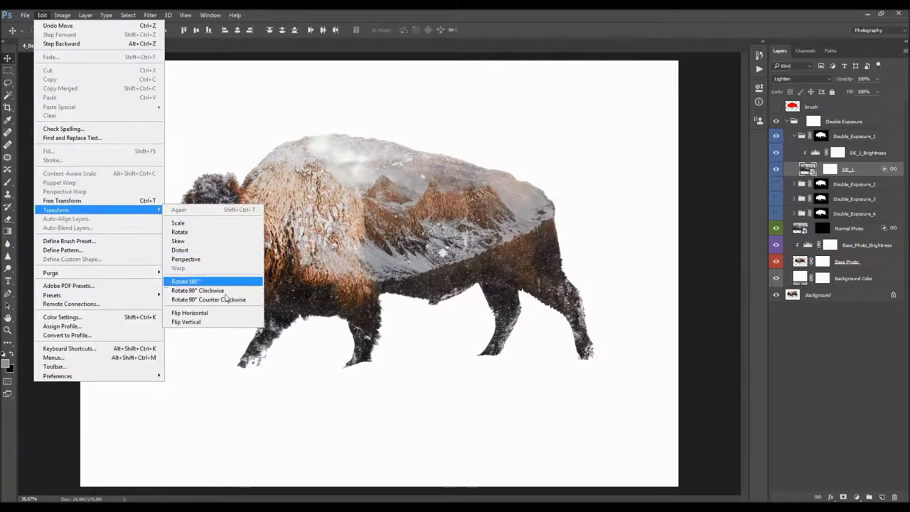
click(214, 313)
drag(429, 228, 384, 229)
key(ctrl+r)
key(ctrl+r)
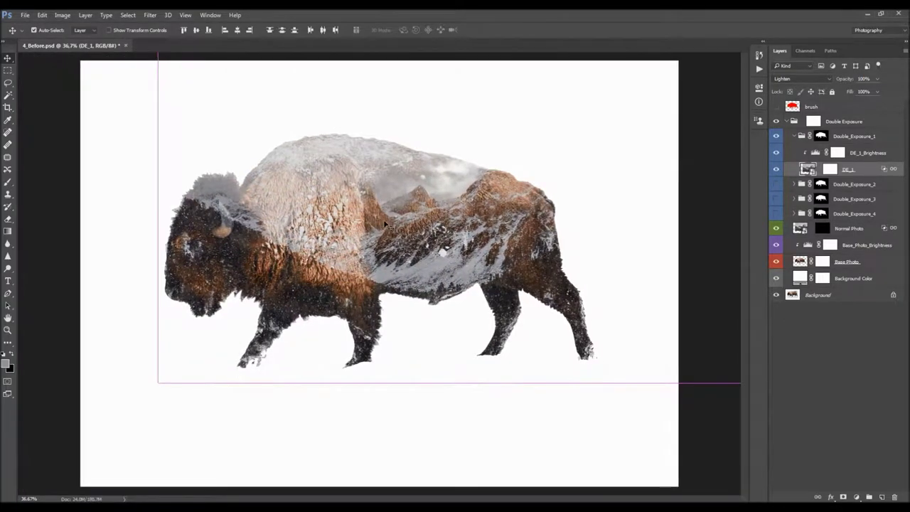
Scale the DE_1 photo down to about 97% and move it to about X 2005 px, Y 844 px
key(ctrl+t)
drag(409, 223, 443, 215)
scroll(443, 215, down, 3)
scroll(443, 215, up, 2)
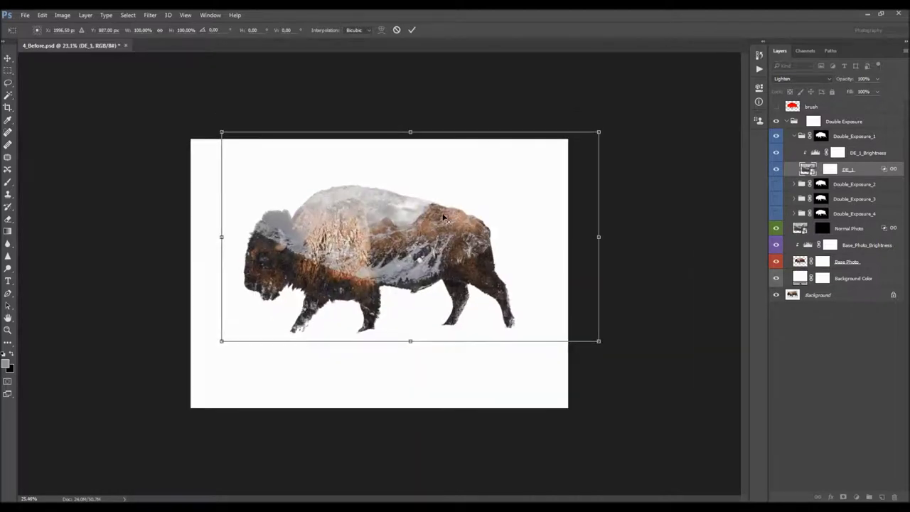
drag(645, 107, 632, 111)
drag(450, 208, 453, 203)
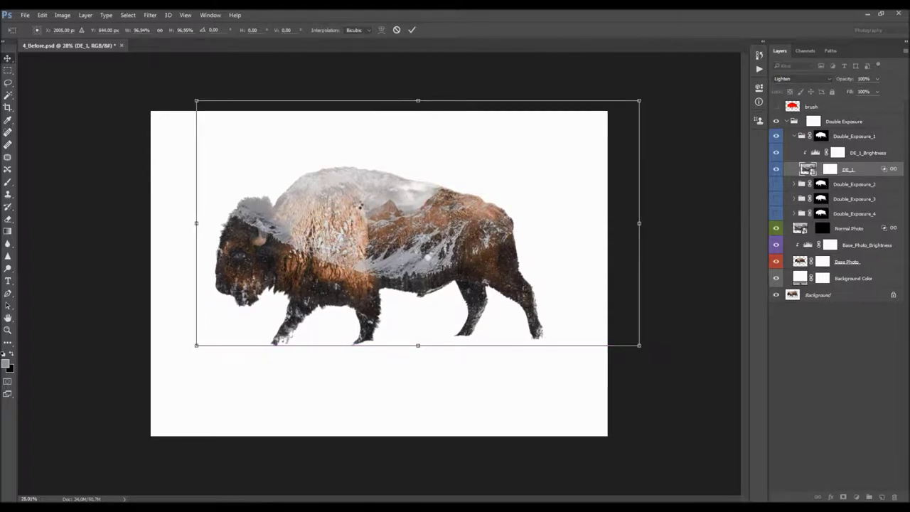
key(Return)
Paint white on the Normal Photo layer mask to reveal the mountain peaks across the bison's shoulder
scroll(373, 230, up, 3)
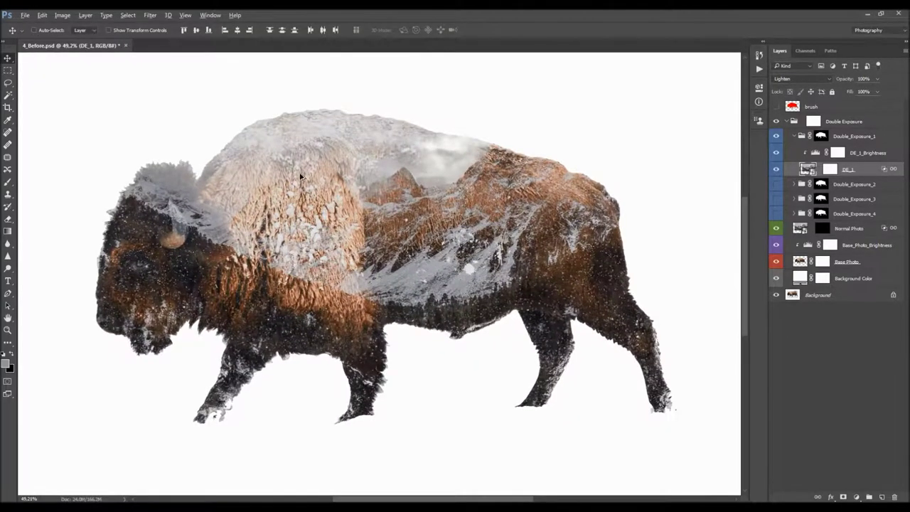
scroll(303, 176, up, 1)
click(822, 229)
key(b)
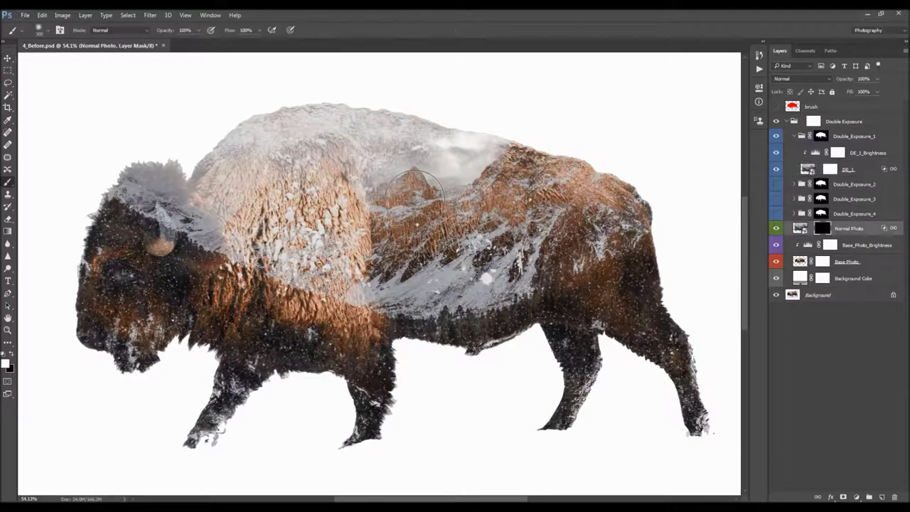
mouse_move(304, 186)
mouse_down()
mouse_move(331, 191)
mouse_move(359, 221)
mouse_move(337, 236)
mouse_move(256, 192)
mouse_move(253, 199)
mouse_move(301, 167)
mouse_move(288, 169)
mouse_move(388, 213)
mouse_move(411, 191)
mouse_move(390, 199)
mouse_move(421, 187)
mouse_up()
mouse_move(315, 181)
mouse_down()
mouse_move(335, 166)
mouse_move(353, 171)
mouse_up()
Reduce the brush to 100 px and reveal the photo's grey sky above the peaks on the Normal Photo mask
key(bracketleft)
key(bracketleft)
key(bracketleft)
key(bracketleft)
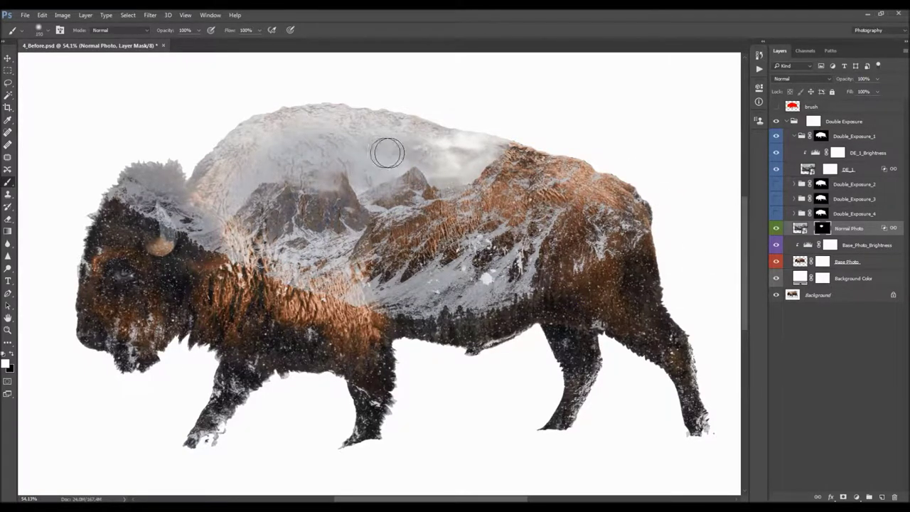
key(bracketleft)
key(bracketleft)
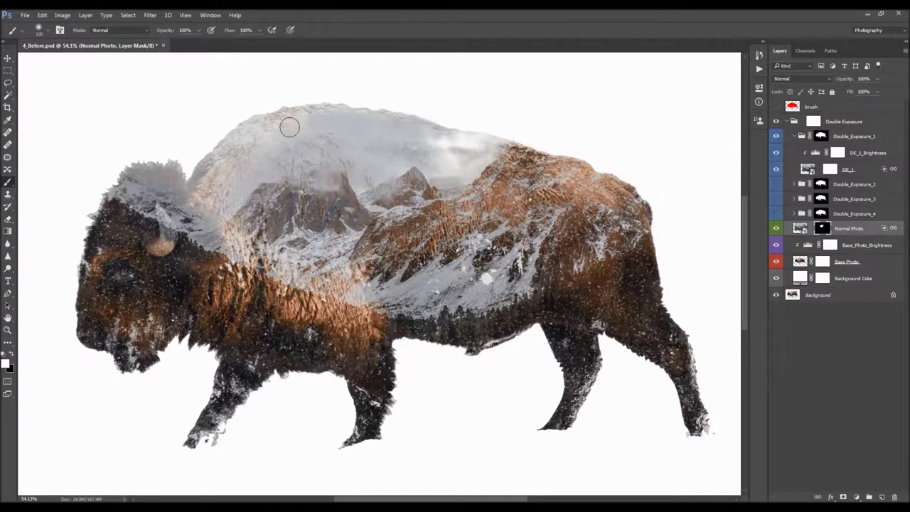
Try painting the Normal Photo mask beyond the outline of the bison's back, and undo the stroke
drag(460, 117, 415, 102)
mouse_move(347, 73)
mouse_down()
mouse_move(408, 74)
mouse_move(446, 83)
mouse_move(455, 103)
mouse_up()
scroll(441, 131, up, 2)
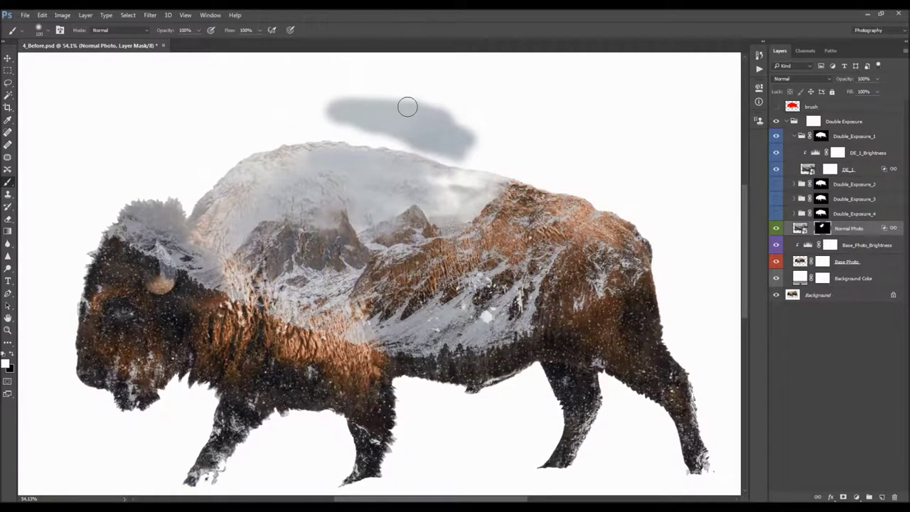
key(ctrl+z)
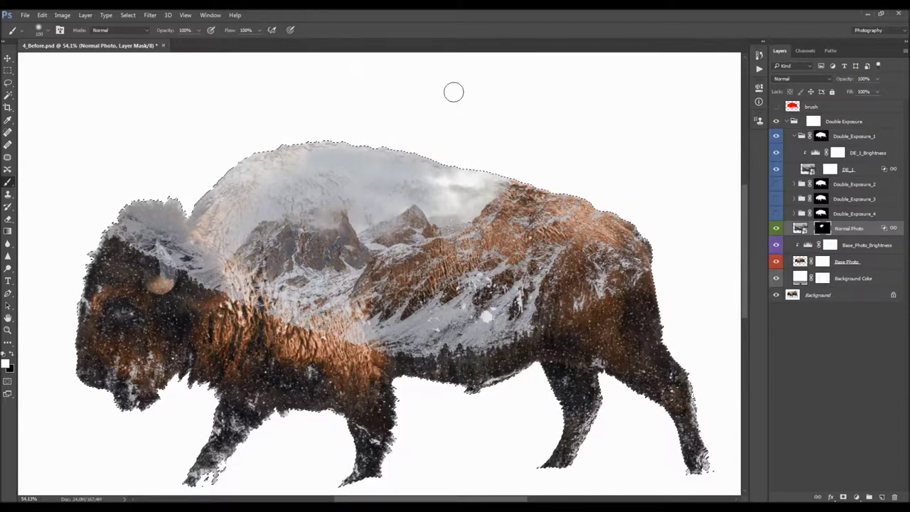
Enlarge the brush to 300 px and, within a selection of the bison's outline, paint the sky over the hump on the Normal Photo mask
key(bracketright)
key(bracketright)
key(bracketright)
key(bracketright)
key(bracketright)
key(bracketleft)
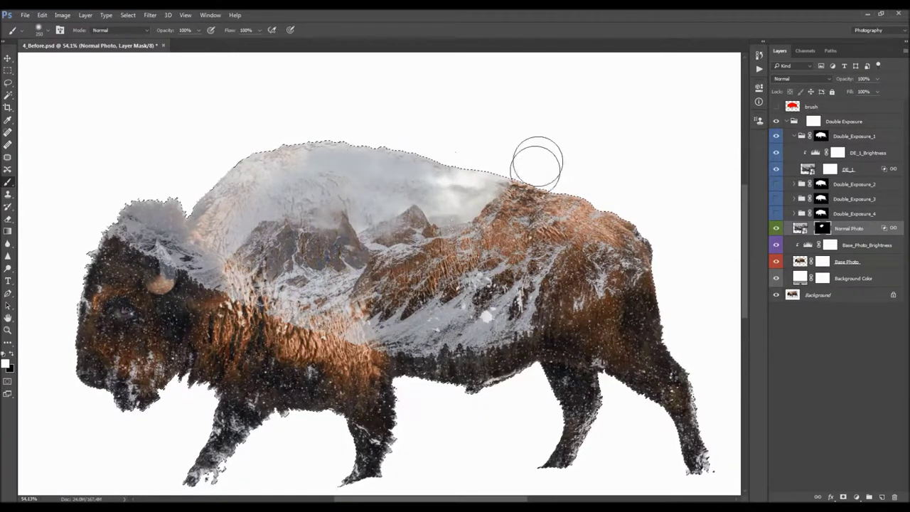
key(bracketright)
key(bracketright)
key(bracketright)
key(bracketright)
mouse_move(225, 204)
mouse_down()
mouse_move(330, 156)
mouse_move(238, 212)
mouse_move(278, 228)
mouse_move(294, 254)
mouse_move(316, 256)
mouse_up()
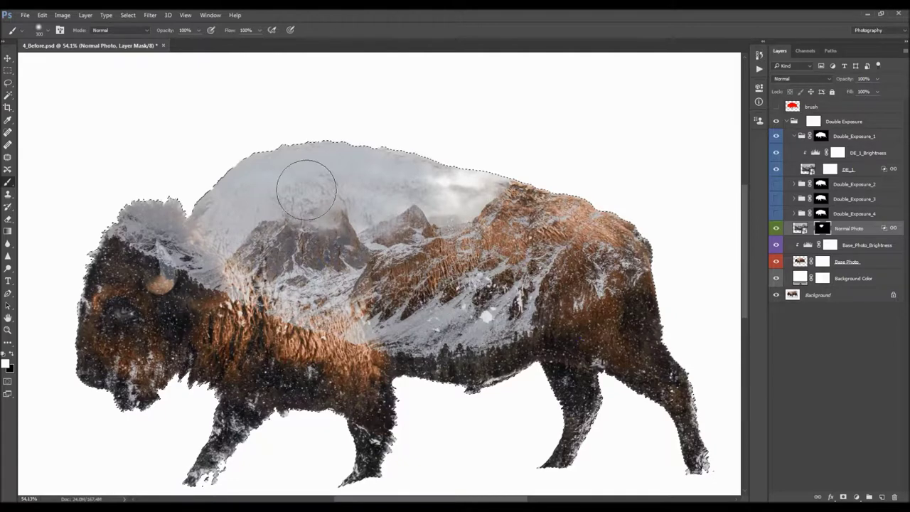
Clear the selection and paint black on the Base Photo layer mask to hide the fur behind the peaks and hump
scroll(378, 193, down, 1)
scroll(377, 193, down, 3)
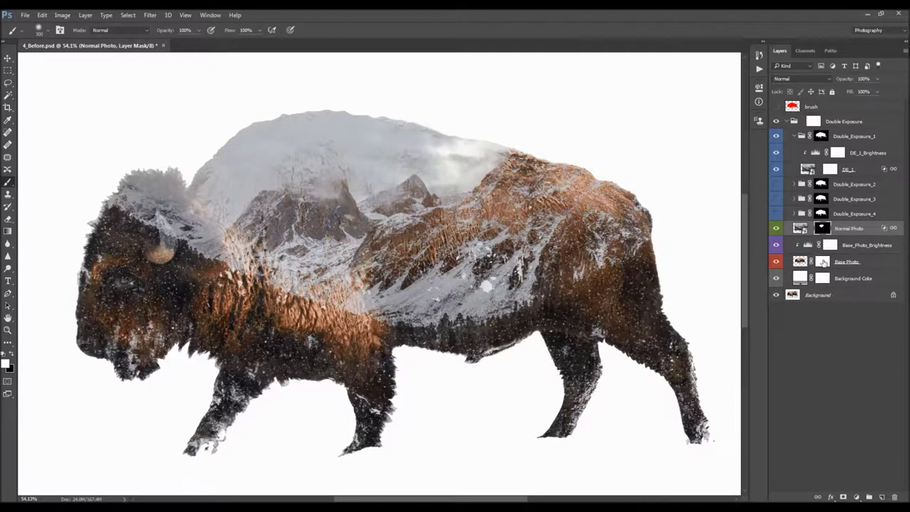
click(823, 261)
key(x)
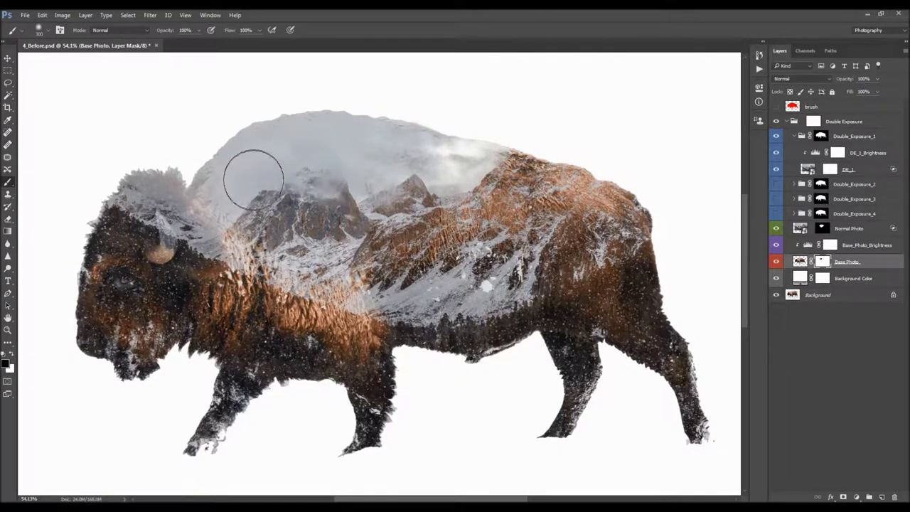
mouse_move(250, 203)
mouse_down()
mouse_move(322, 241)
mouse_move(331, 212)
mouse_move(365, 179)
mouse_move(399, 163)
mouse_move(413, 169)
mouse_move(392, 169)
mouse_move(388, 158)
mouse_move(358, 170)
mouse_move(385, 193)
mouse_move(362, 222)
mouse_move(344, 227)
mouse_move(339, 214)
mouse_move(430, 187)
mouse_up()
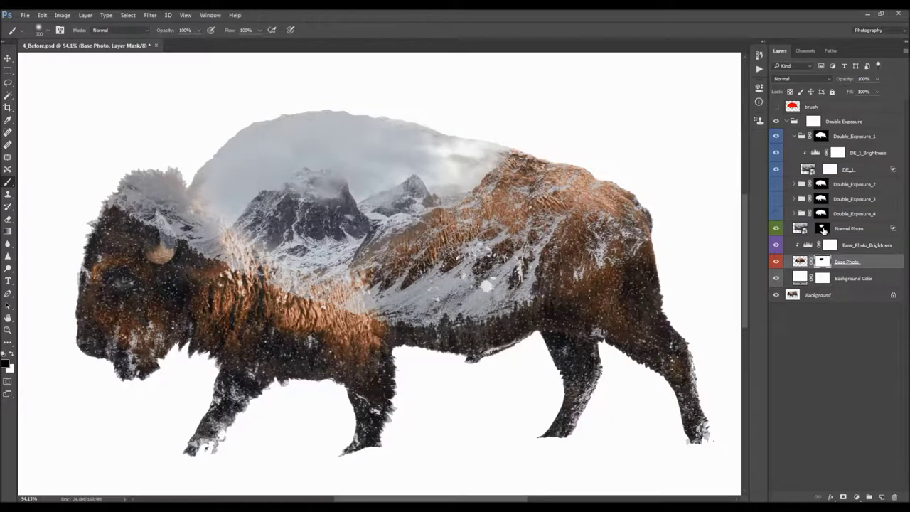
Try masking the Base Photo along the bison's rear back, undo the stroke, and switch to white on the Normal Photo mask
mouse_move(448, 187)
mouse_down()
mouse_move(602, 201)
mouse_move(501, 167)
mouse_move(431, 129)
mouse_move(588, 167)
mouse_up()
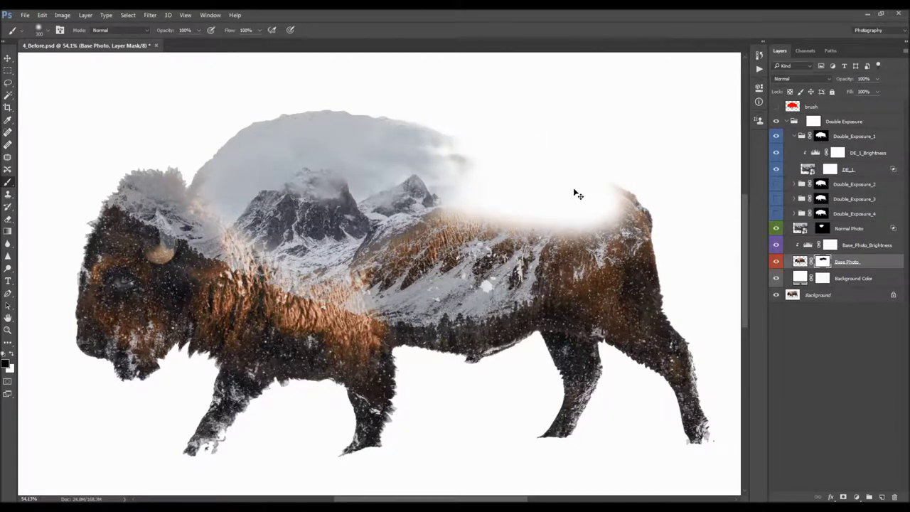
key(ctrl+z)
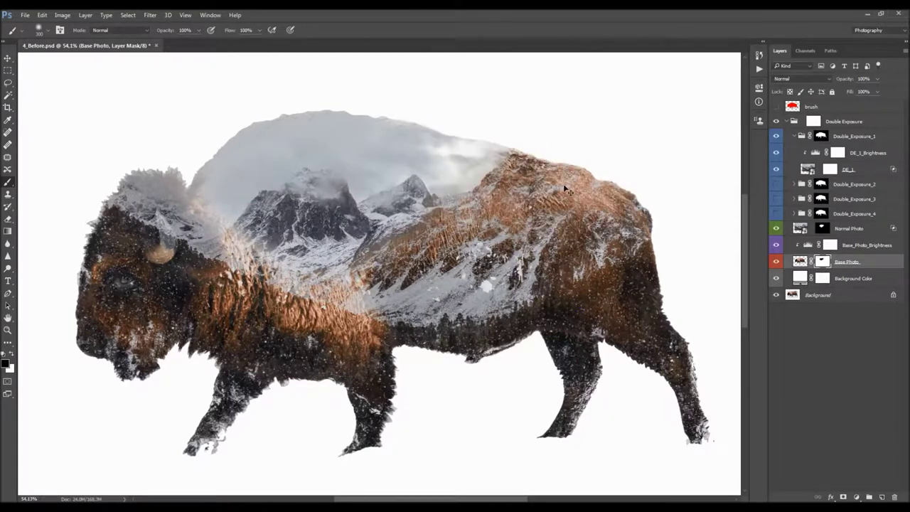
click(824, 231)
key(x)
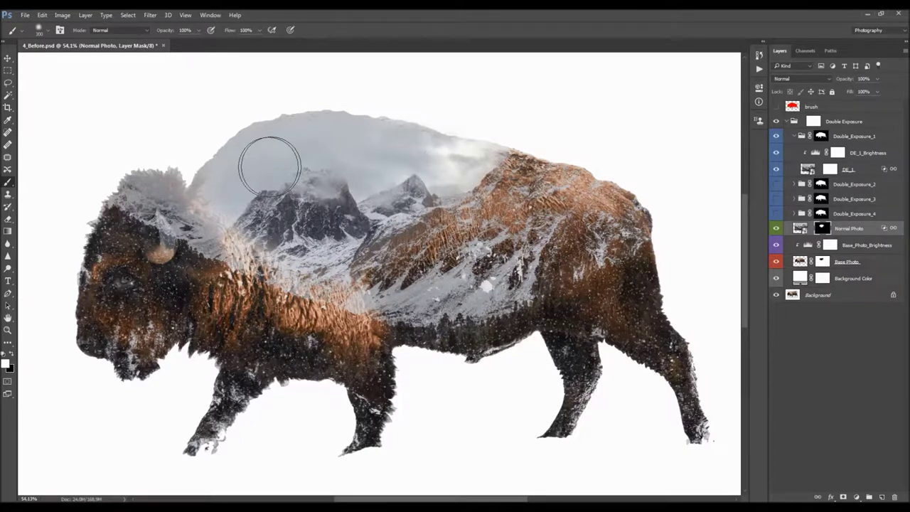
Hide and reshow the Normal Photo layer to examine the area masked out of the Base Photo
click(823, 263)
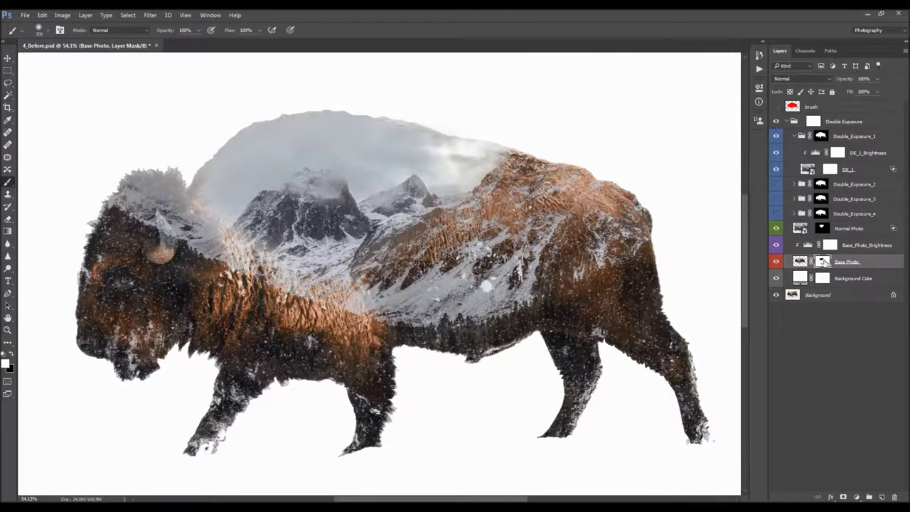
click(777, 232)
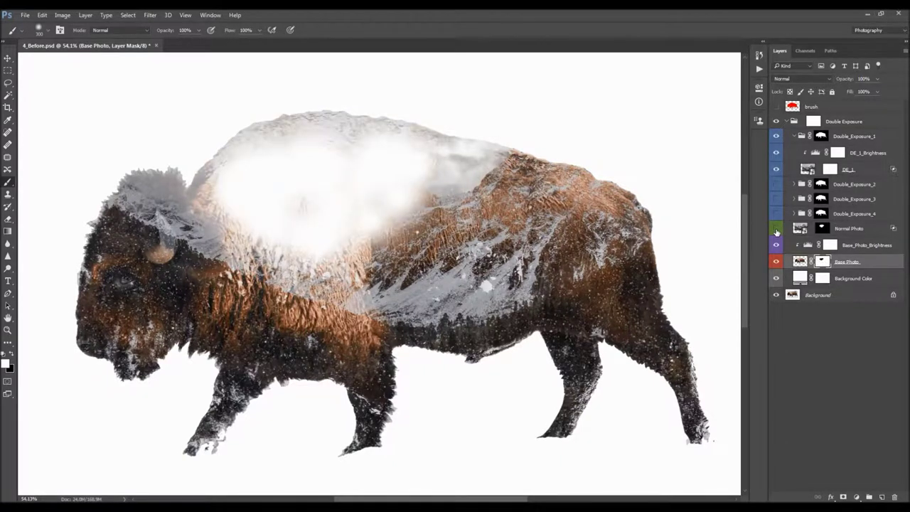
key(v)
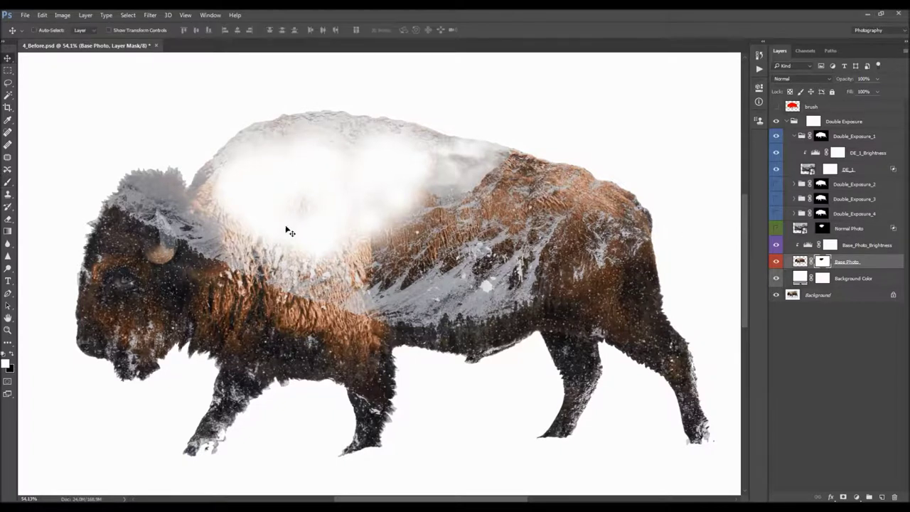
click(775, 228)
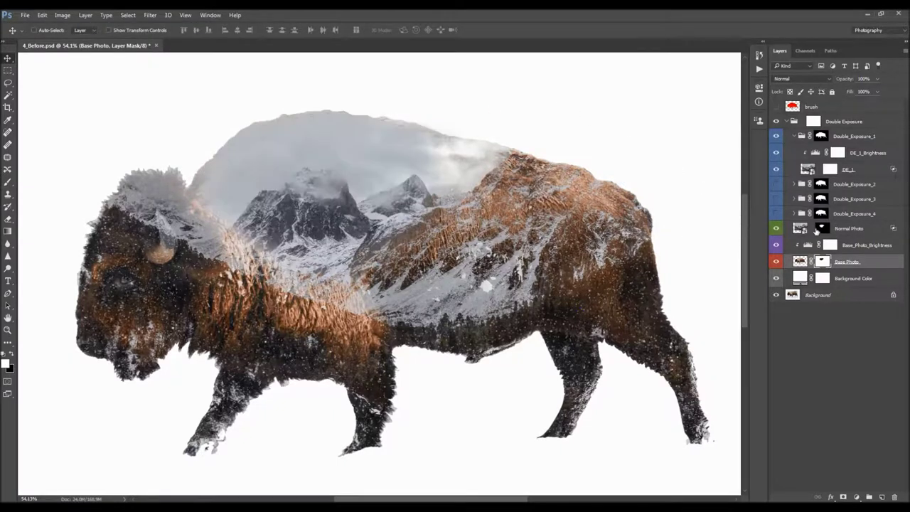
Select the Normal Photo layer mask and return to the Move tool
mouse_move(822, 261)
mouse_down()
mouse_move(274, 179)
mouse_move(853, 207)
mouse_move(823, 229)
mouse_up()
click(823, 228)
key(b)
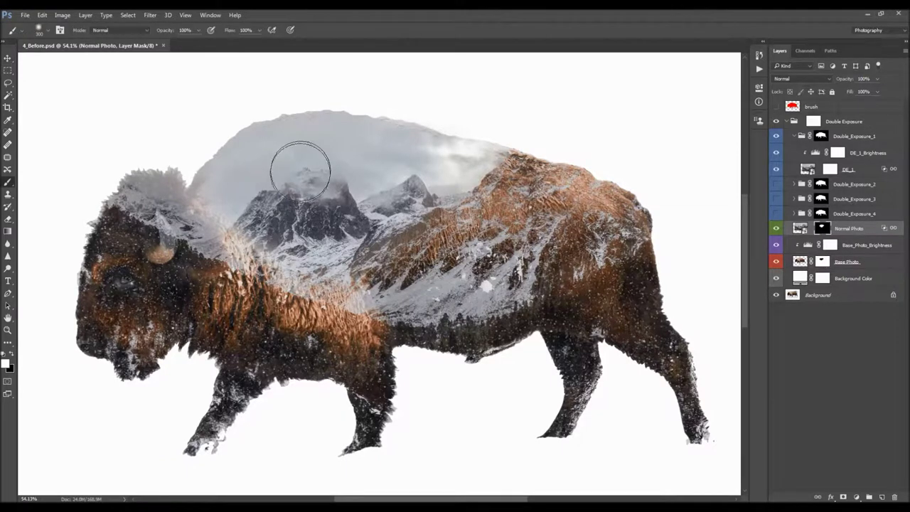
key(v)
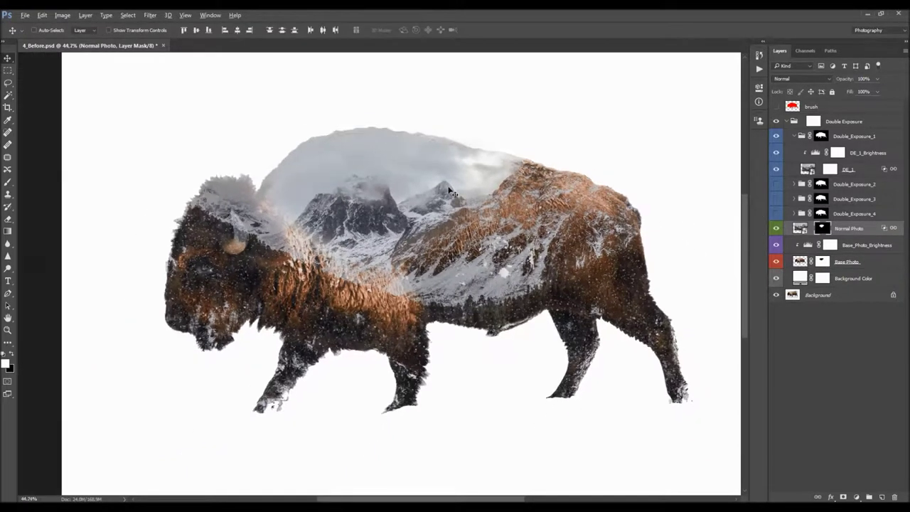
scroll(379, 135, down, 1)
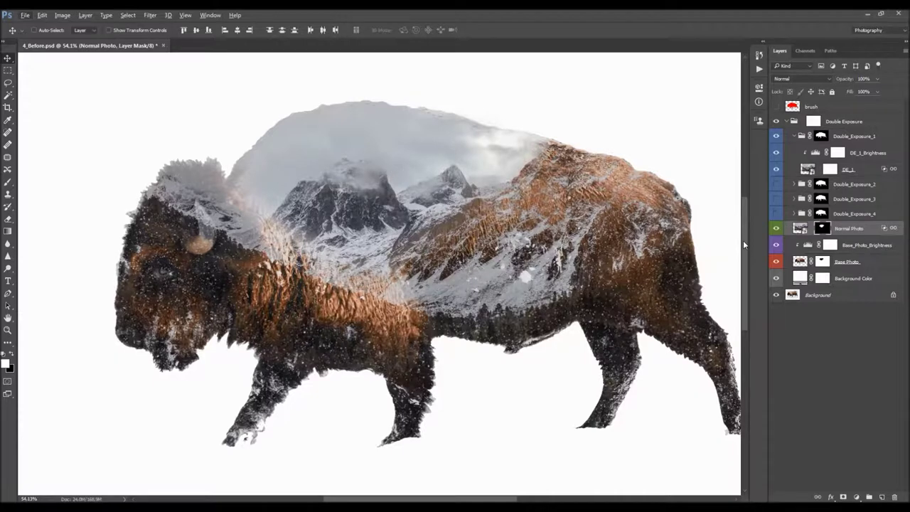
scroll(445, 259, down, 1)
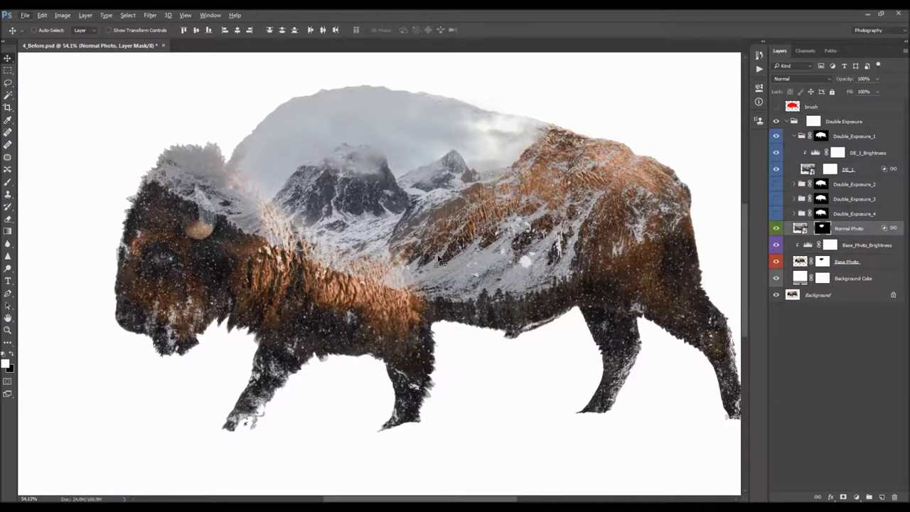
Paint black with an enlarged soft brush on the Background Color layer mask around the front hooves to reveal the snowy ground
scroll(445, 260, down, 3)
scroll(303, 260, down, 1)
scroll(312, 301, up, 2)
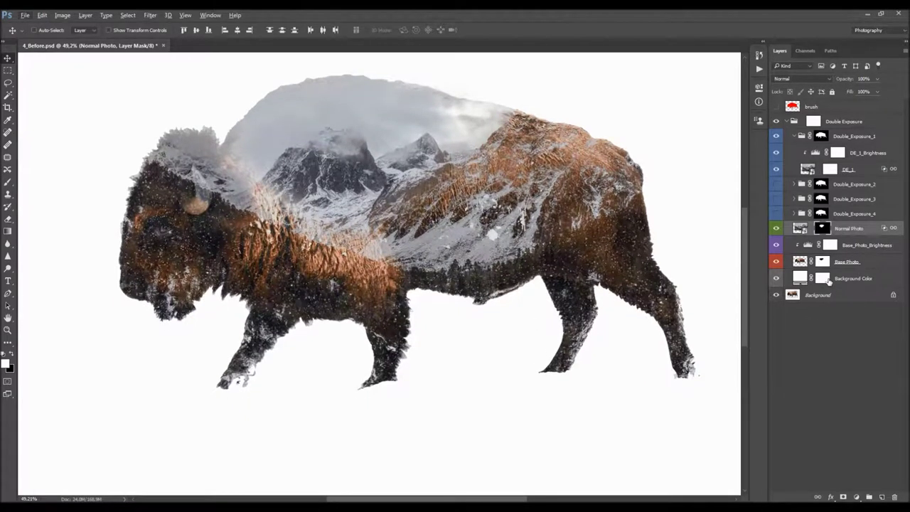
click(825, 279)
scroll(427, 284, down, 1)
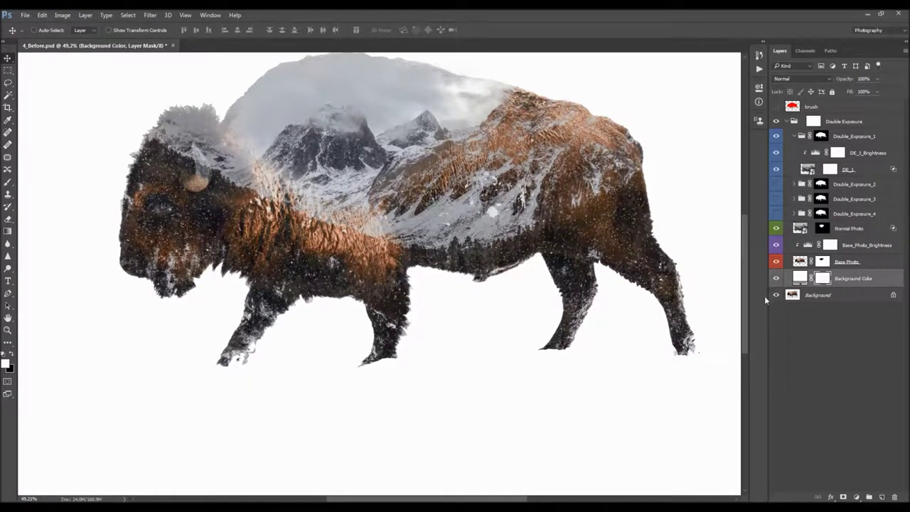
key(b)
key(x)
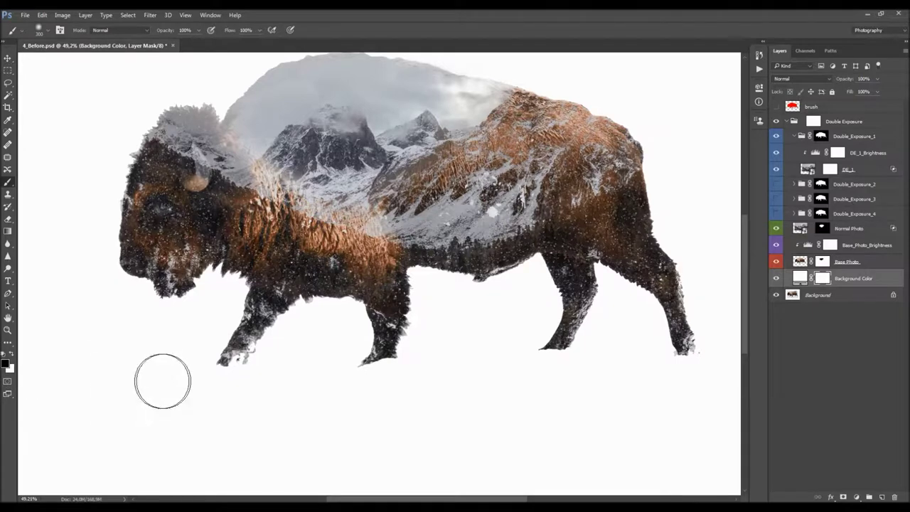
key(bracketright)
key(bracketright)
drag(237, 365, 419, 363)
key(bracketleft)
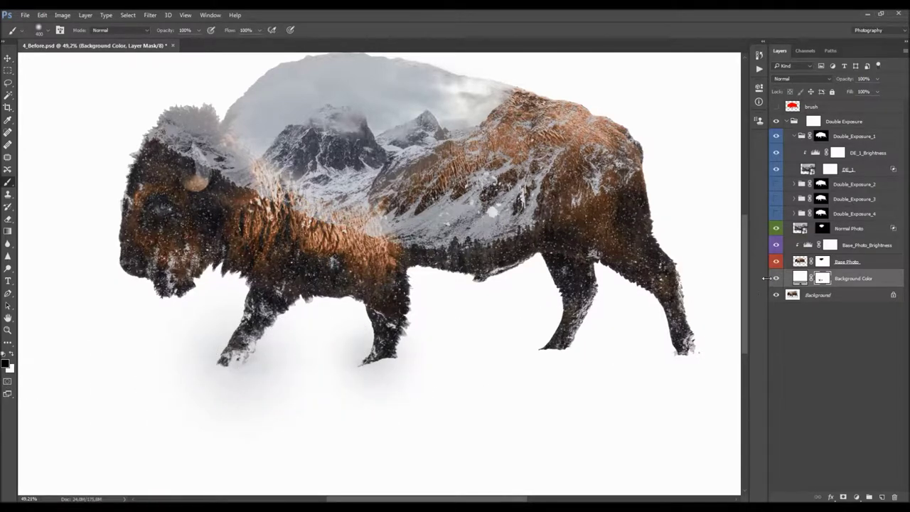
Hide and reshow the Background Color layer to examine the original snow around the bison
click(776, 278)
key(ctrl+minus)
key(ctrl+0)
scroll(252, 319, up, 2)
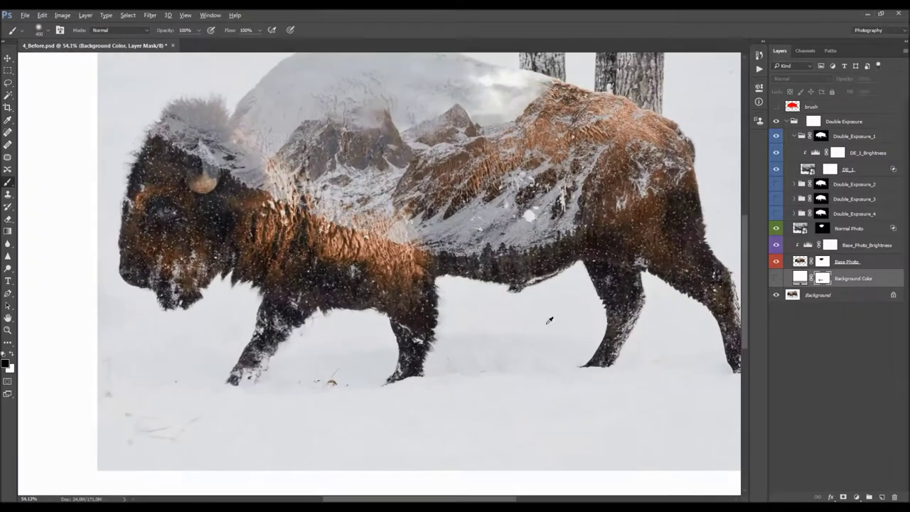
click(777, 278)
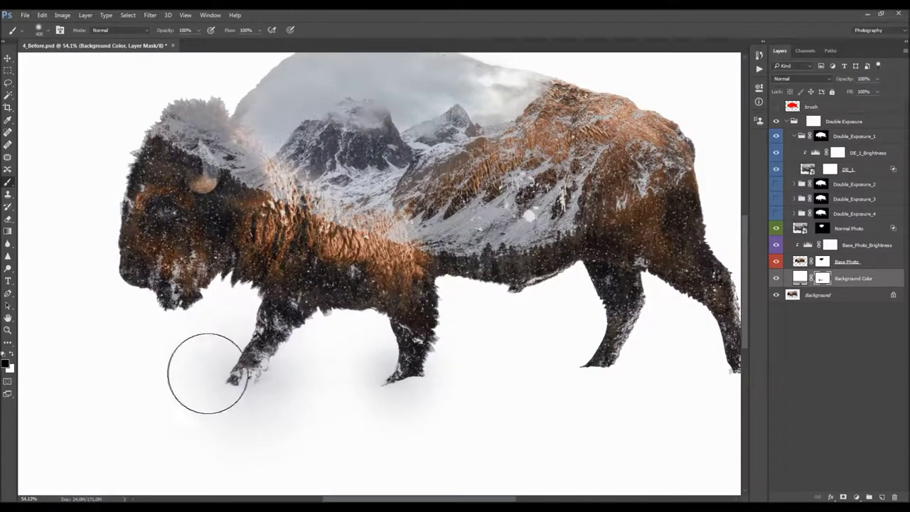
Paint black on the Background Color mask beneath all four legs to reveal a continuous strip of snow
mouse_move(222, 369)
mouse_down()
mouse_move(247, 353)
mouse_move(296, 384)
mouse_move(410, 384)
mouse_move(440, 375)
mouse_move(567, 380)
mouse_up()
scroll(246, 368, down, 2)
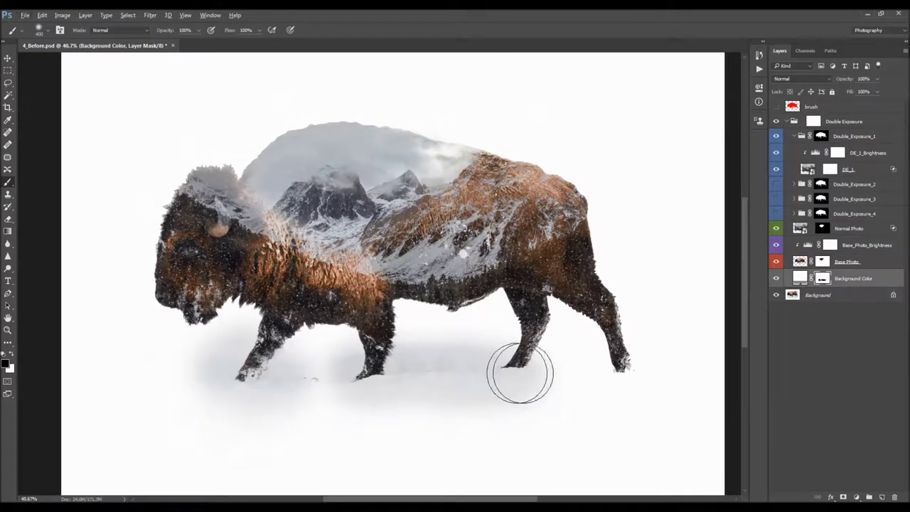
mouse_move(561, 373)
mouse_down()
mouse_move(601, 378)
mouse_move(264, 382)
mouse_move(207, 367)
mouse_move(306, 364)
mouse_up()
key(bracketleft)
key(bracketleft)
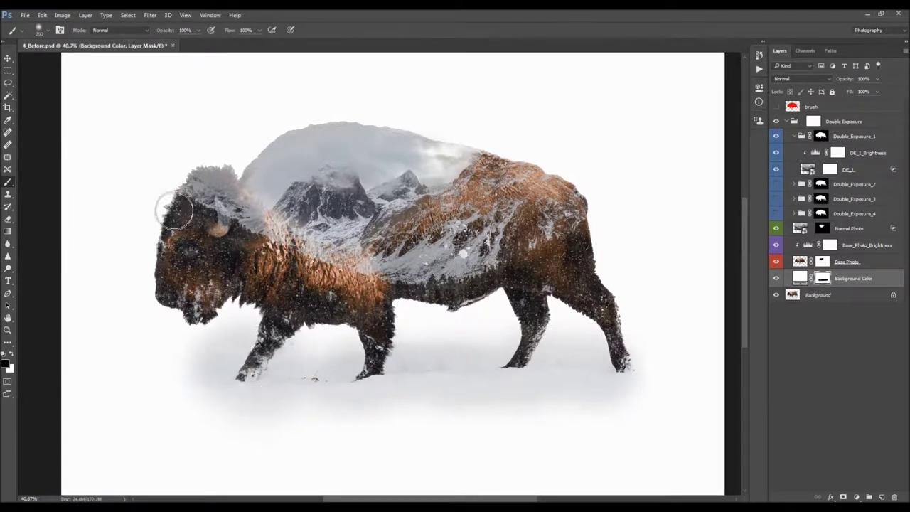
Paint black on the Background Color mask with a 200 px brush along the bison's face, then return to the Move tool
key(bracketleft)
drag(173, 204, 147, 283)
key(x)
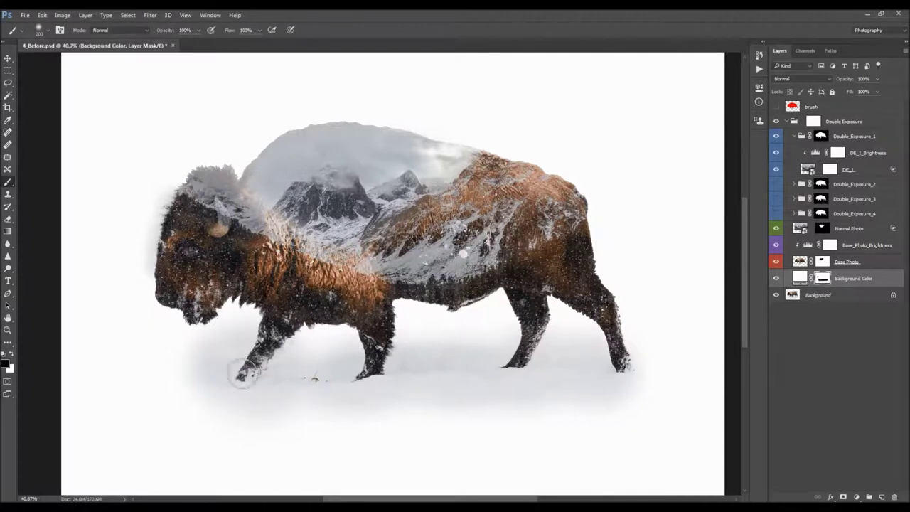
key(x)
key(bracketright)
key(bracketright)
key(v)
scroll(430, 345, down, 2)
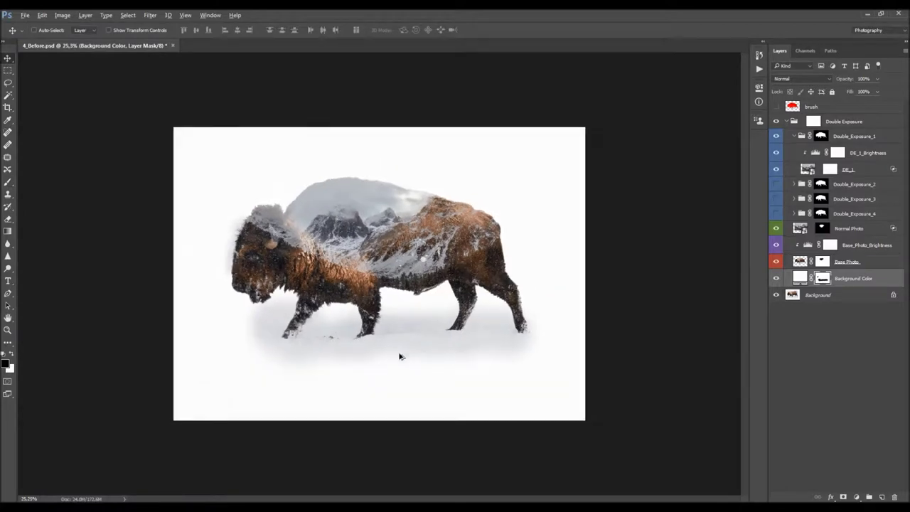
scroll(376, 278, up, 2)
Duplicate the Base_Photo_Brightness adjustment, place the copy directly above the Background layer and clip it to that layer
click(877, 246)
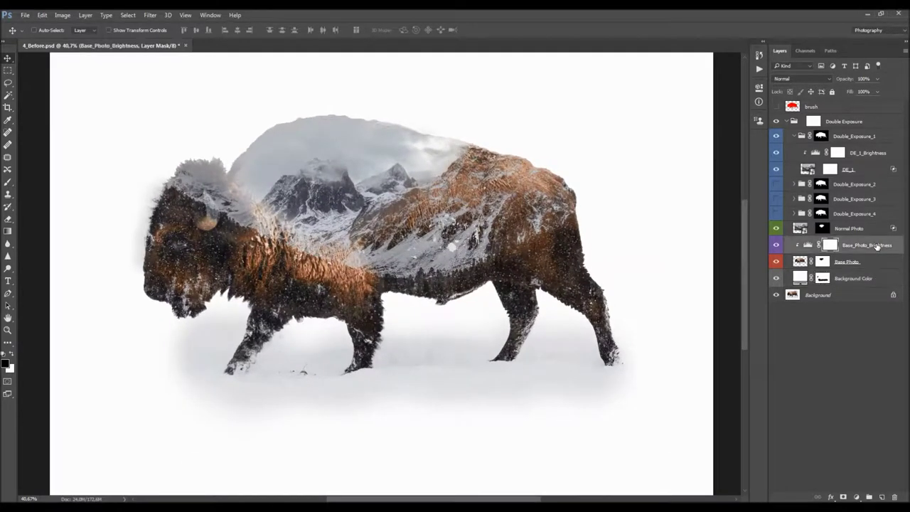
drag(871, 247, 859, 287)
key(ctrl+alt+z)
key(ctrl+alt+z)
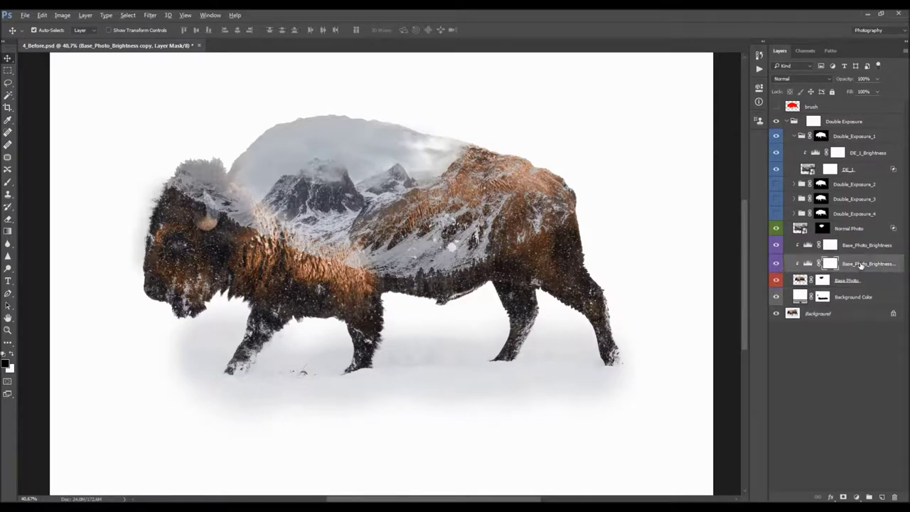
drag(863, 249, 871, 280)
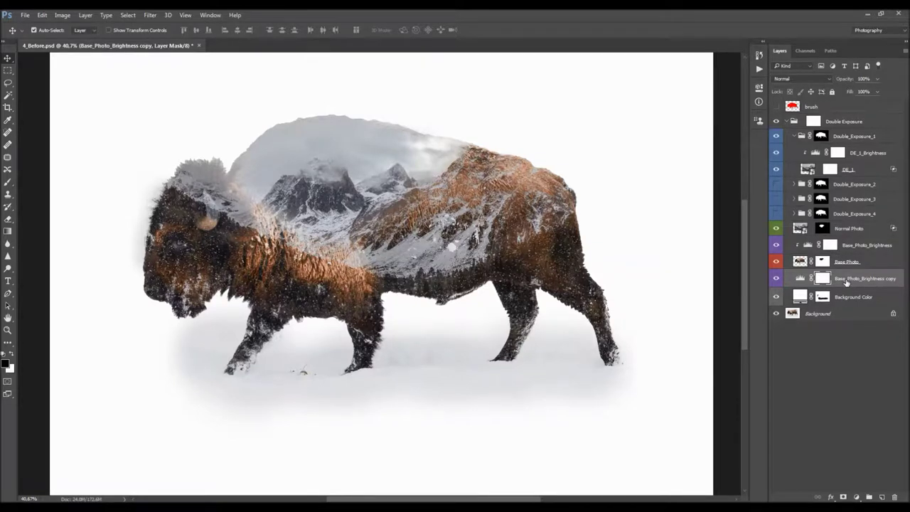
key(ctrl+alt+g)
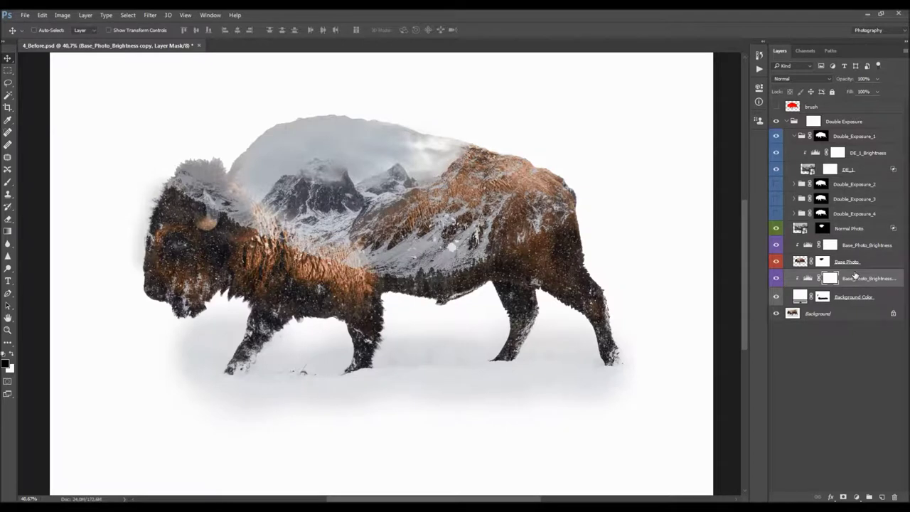
drag(851, 280, 852, 299)
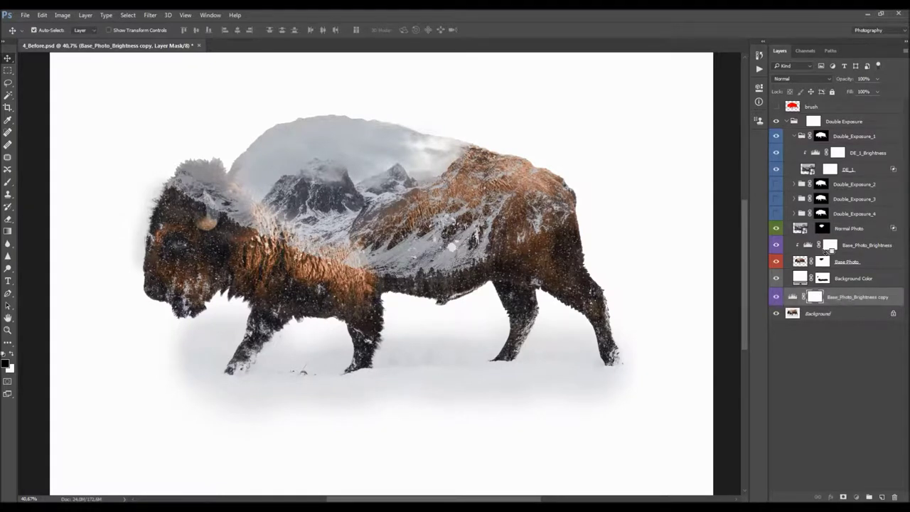
alt+click(811, 284)
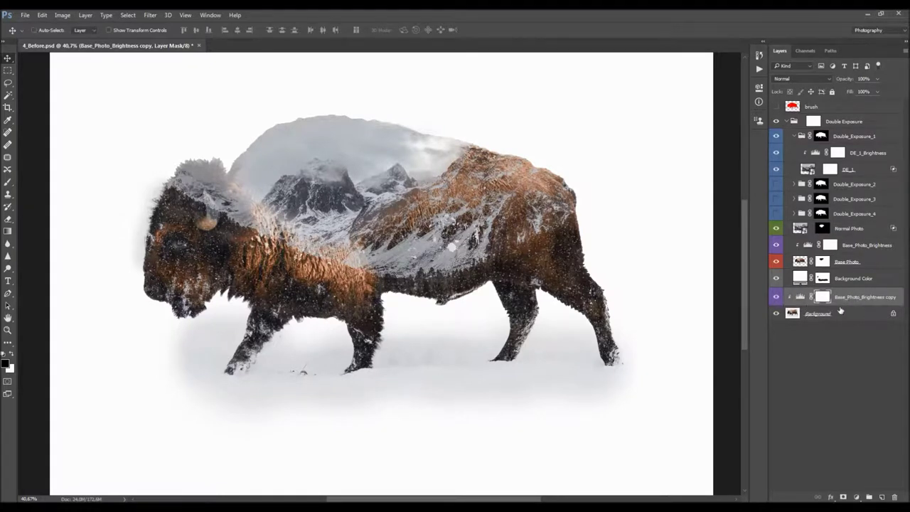
Set the white input level of the Base_Photo_Brightness copy Levels adjustment to 222
click(799, 297)
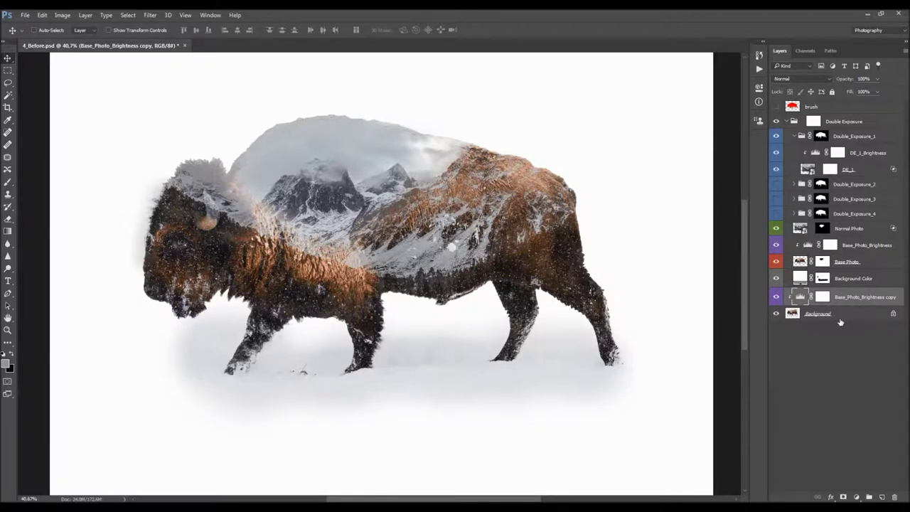
double_click(800, 298)
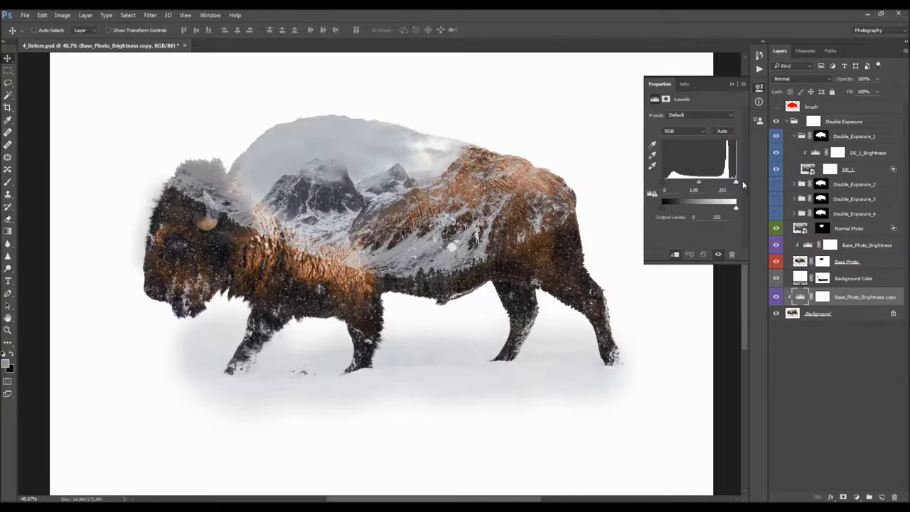
drag(736, 183, 729, 183)
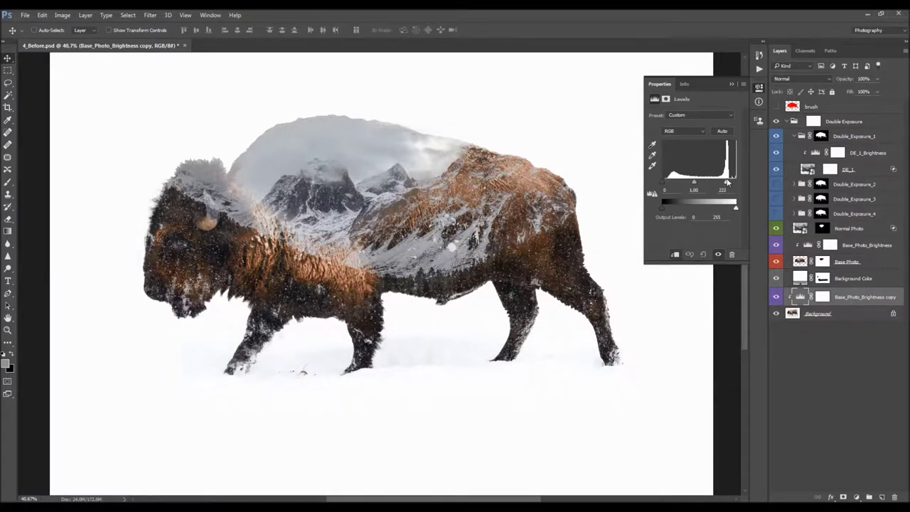
mouse_move(736, 213)
mouse_down()
mouse_move(726, 209)
mouse_move(741, 206)
mouse_up()
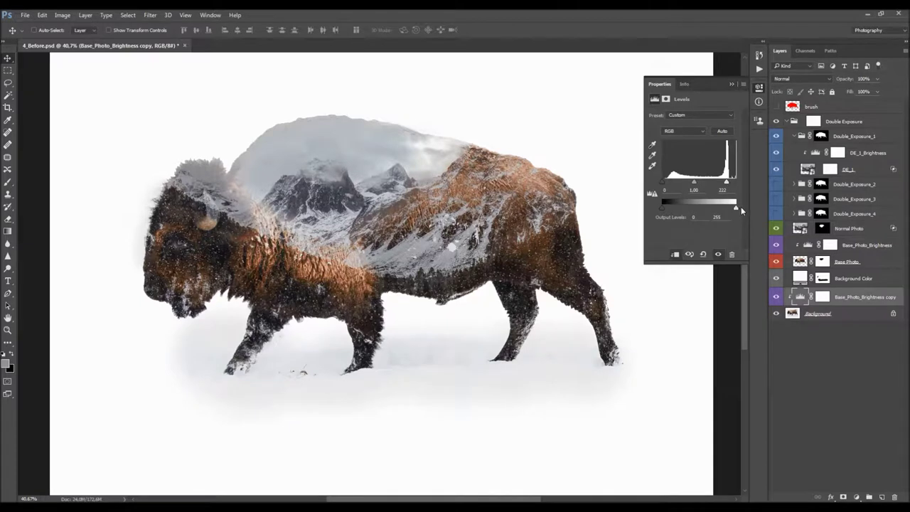
scroll(416, 276, down, 1)
scroll(416, 276, down, 2)
scroll(416, 276, up, 2)
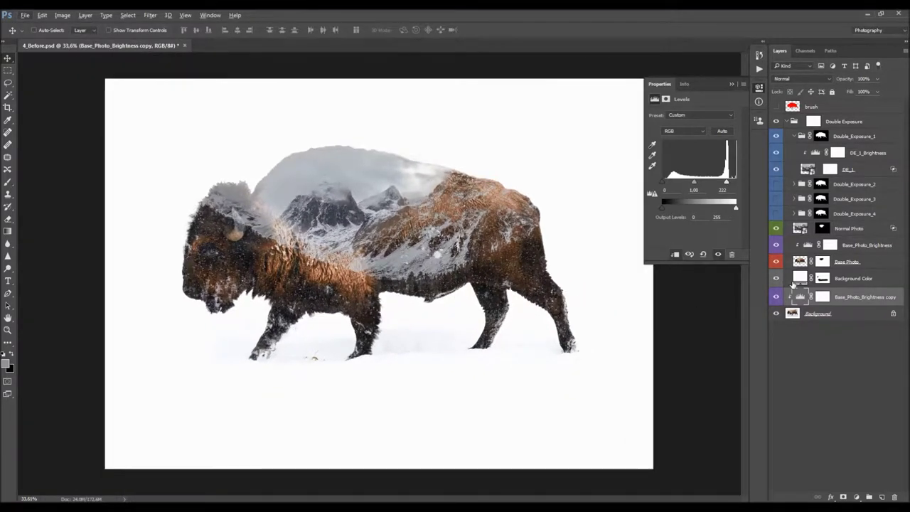
Disable and re-enable the Background Color layer mask repeatedly to compare the image with and without the revealed snow
click(823, 278)
shift+click(823, 278)
shift+click(822, 278)
shift+click(823, 278)
shift+click(823, 278)
shift+click(823, 278)
shift+click(823, 278)
shift+click(822, 278)
shift+click(823, 278)
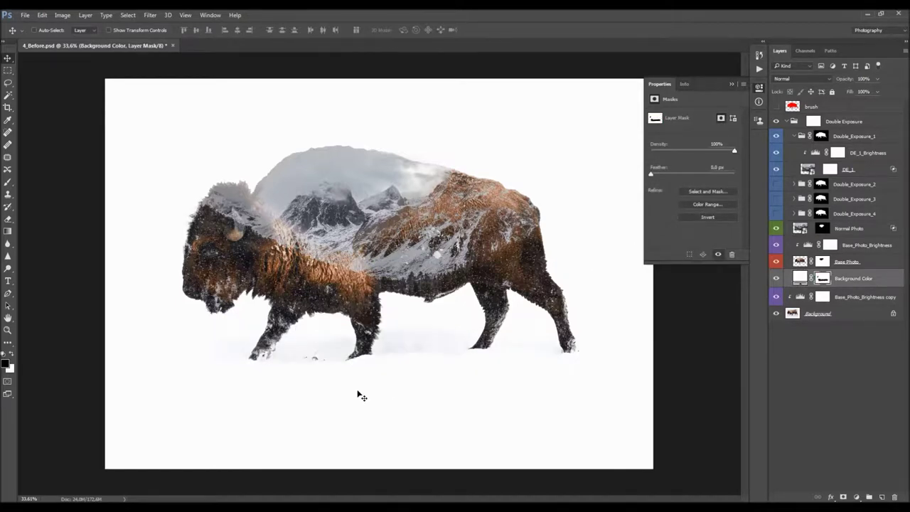
Collapse the Double Exposure layer group and make it the active layer
scroll(517, 336, down, 1)
scroll(540, 329, up, 2)
click(870, 172)
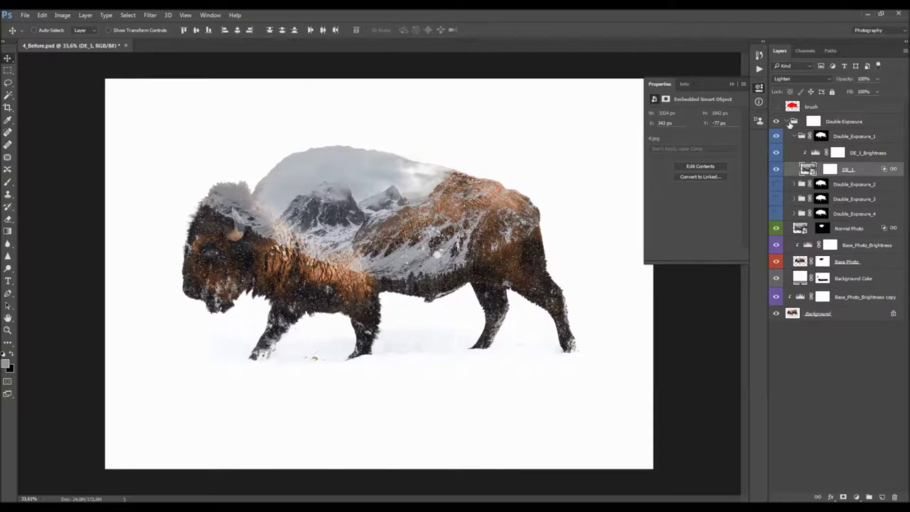
click(787, 122)
Run the Boost Highlights lighting action from the Double Exposure action set on the artwork
click(758, 86)
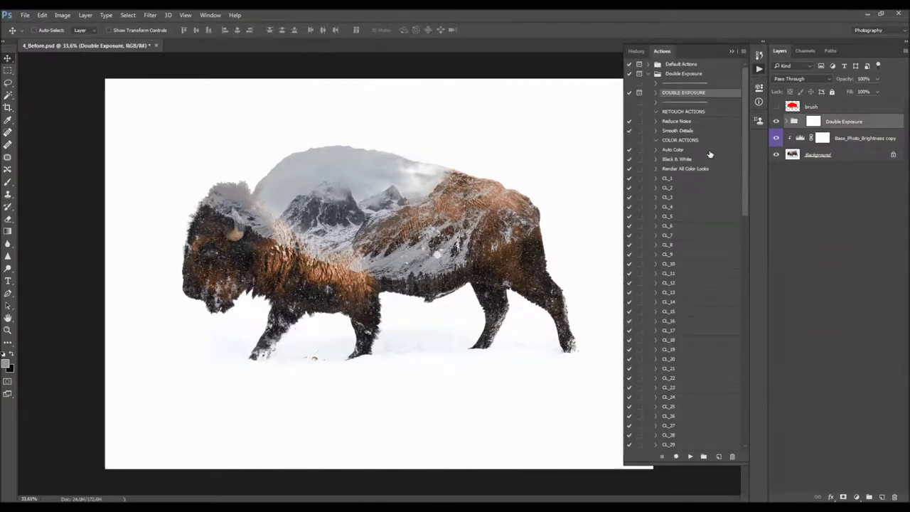
scroll(704, 107, down, 8)
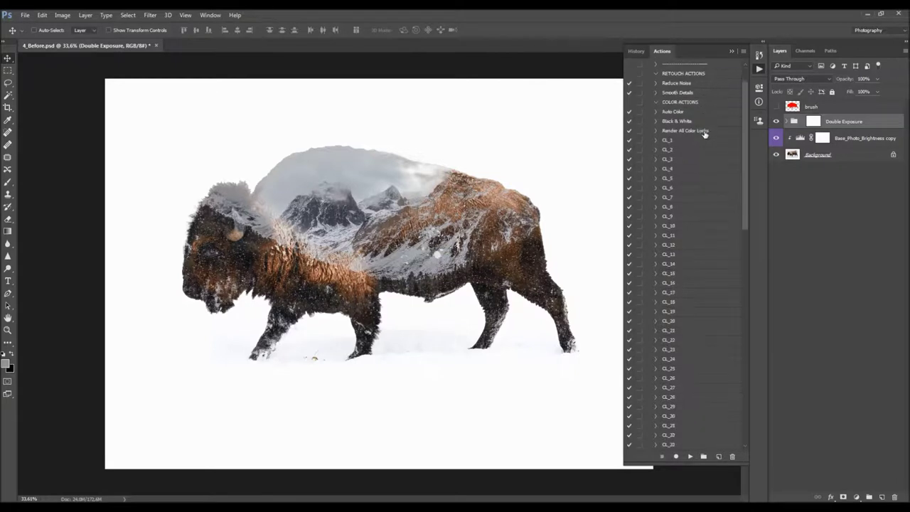
scroll(692, 214, down, 10)
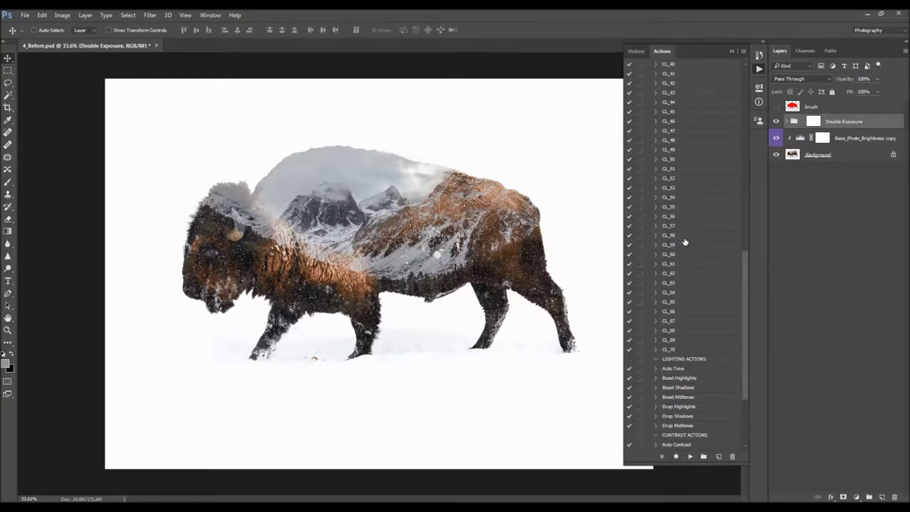
click(693, 331)
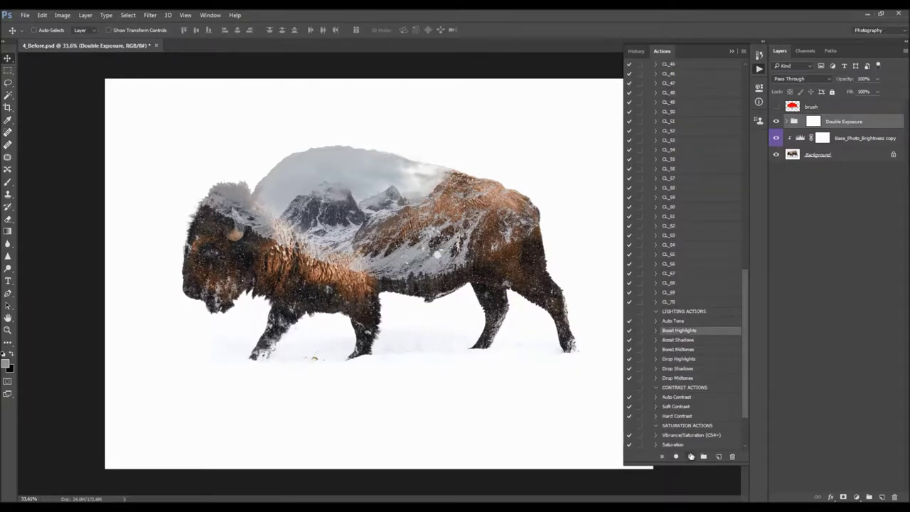
click(691, 456)
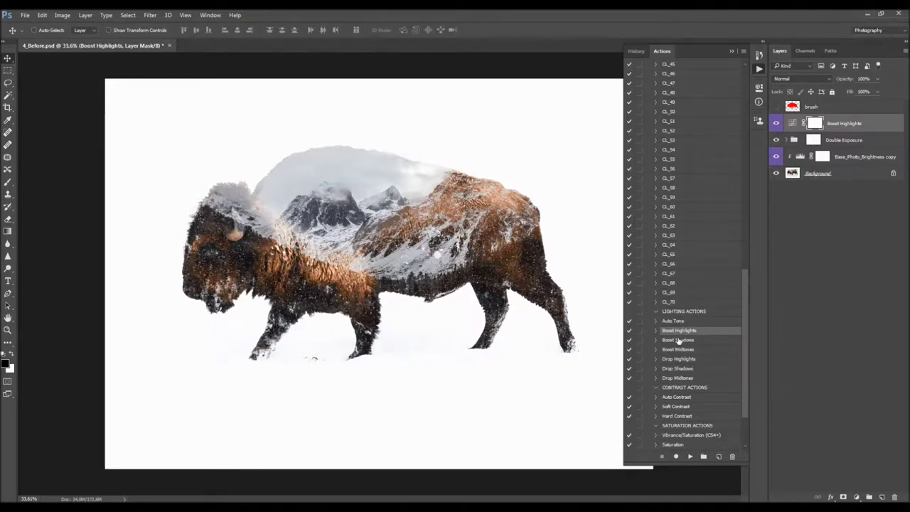
Run the Drop Highlights action and compare the image with the highlight adjustment layers hidden and shown
click(684, 359)
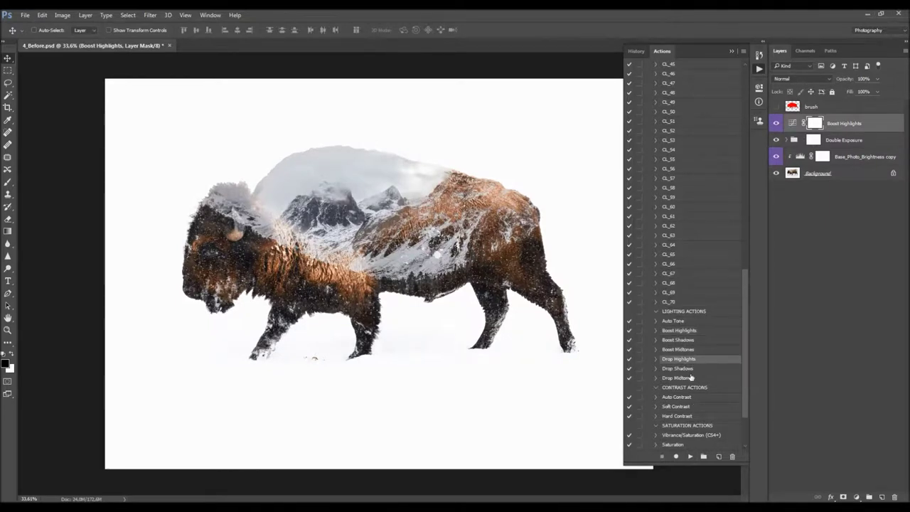
click(689, 456)
click(776, 131)
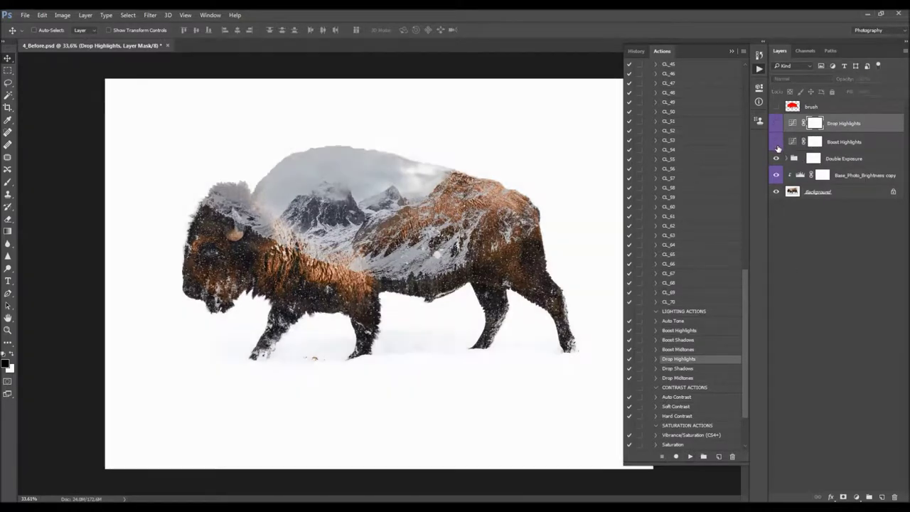
click(776, 131)
click(777, 132)
click(777, 131)
click(777, 131)
click(776, 129)
Run the Drop Shadows action and set the opacity of its adjustment layer to 28%
scroll(689, 270, down, 2)
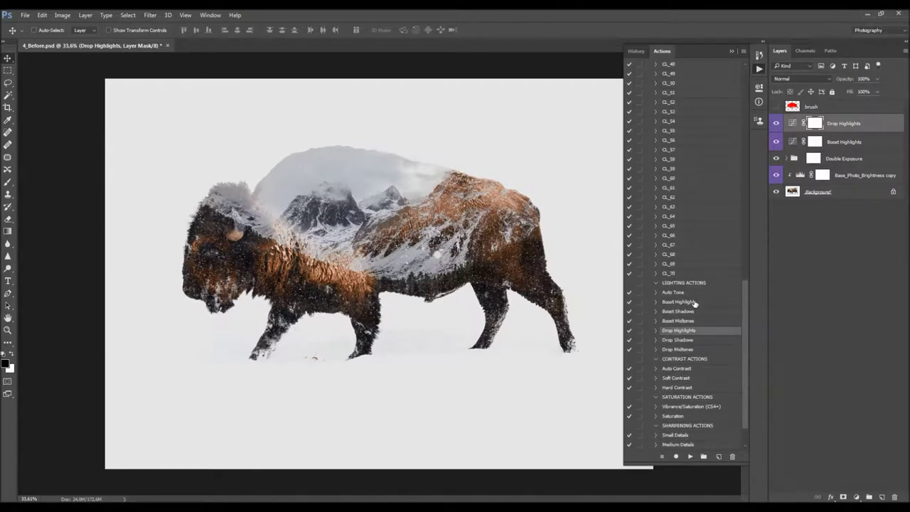
click(687, 340)
click(690, 457)
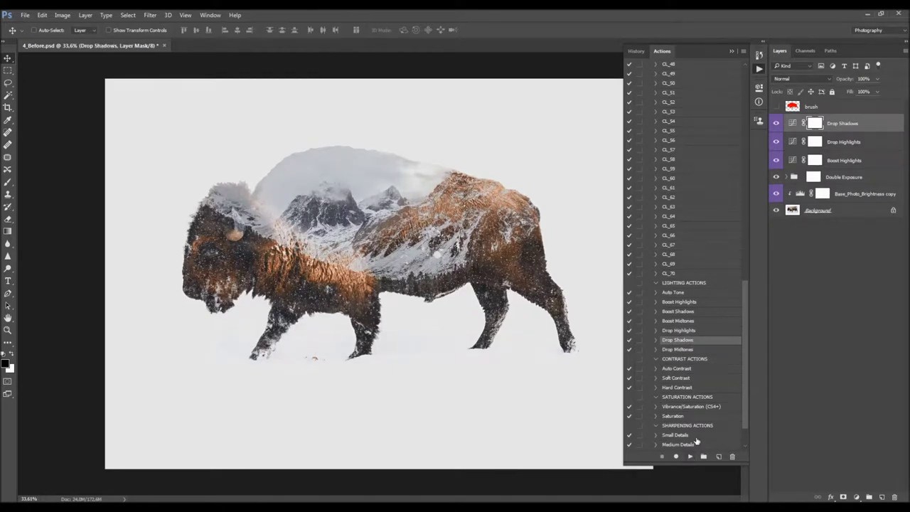
drag(843, 79, 647, 88)
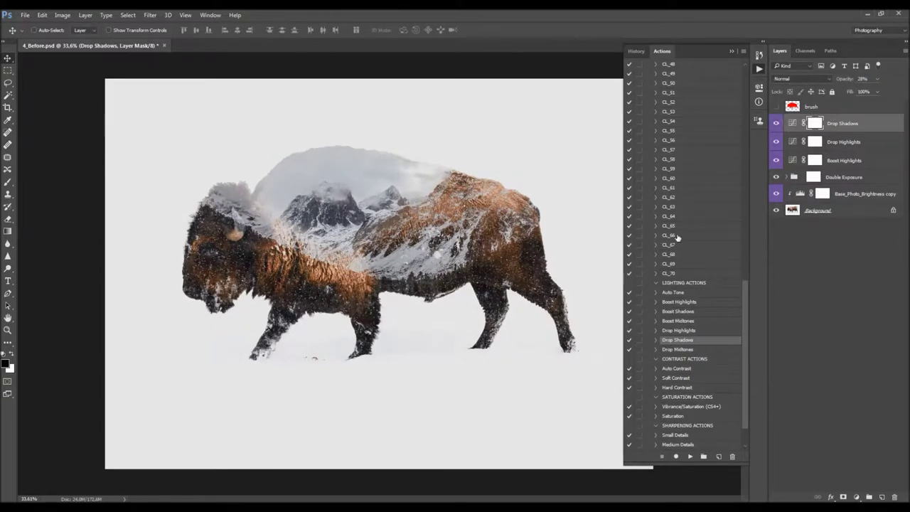
Run the Soft Contrast action from the contrast actions of the Double Exposure set
scroll(686, 236, down, 2)
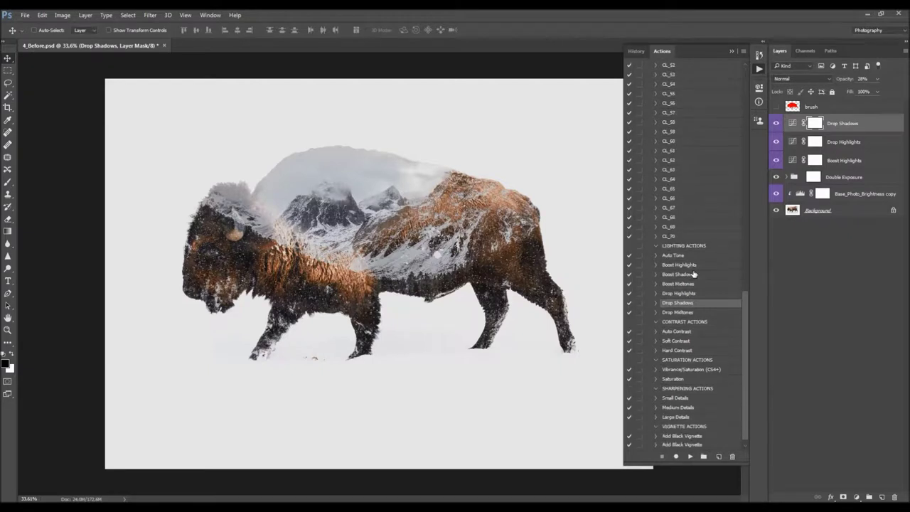
click(687, 341)
click(689, 456)
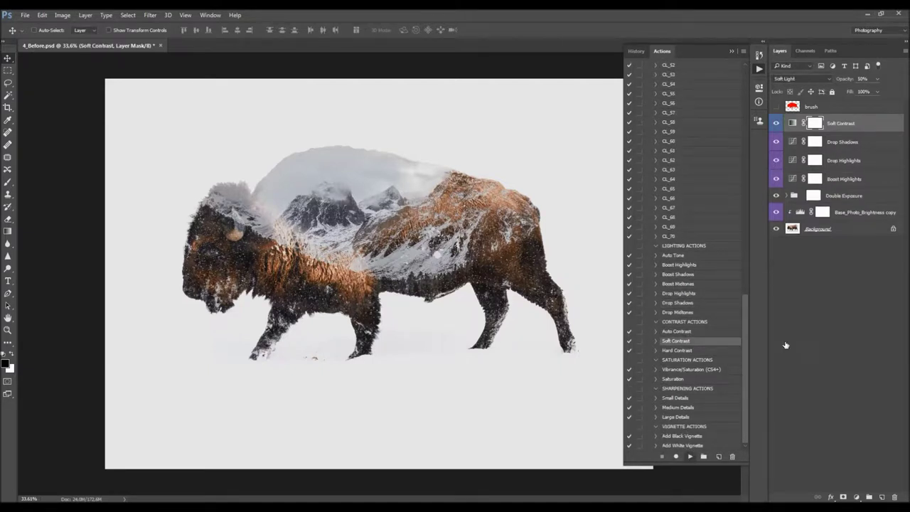
Set the Soft Contrast layer's opacity to 11% and compare the artwork with that layer hidden and shown
drag(842, 81, 709, 85)
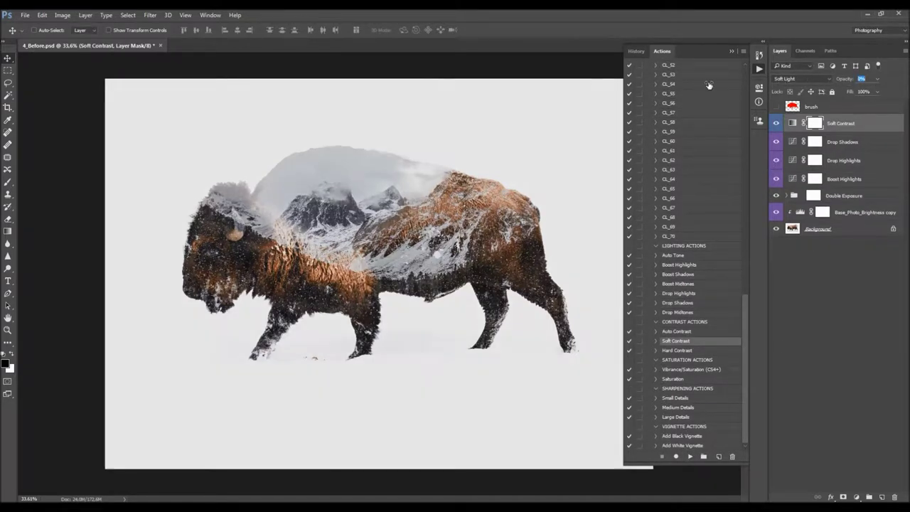
click(791, 126)
click(778, 124)
click(777, 123)
click(777, 123)
click(777, 123)
Run the CL_2 color look action from the Double Exposure set on the bison artwork
scroll(683, 207, up, 10)
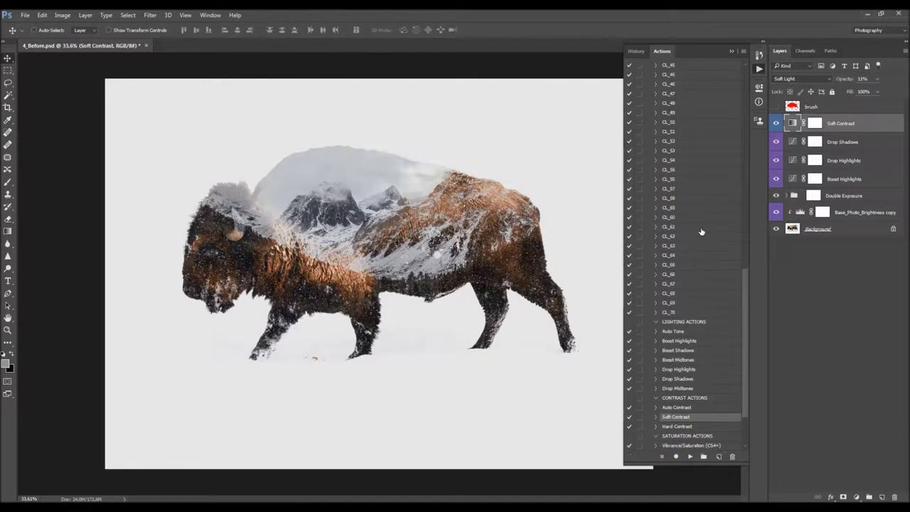
scroll(700, 226, up, 5)
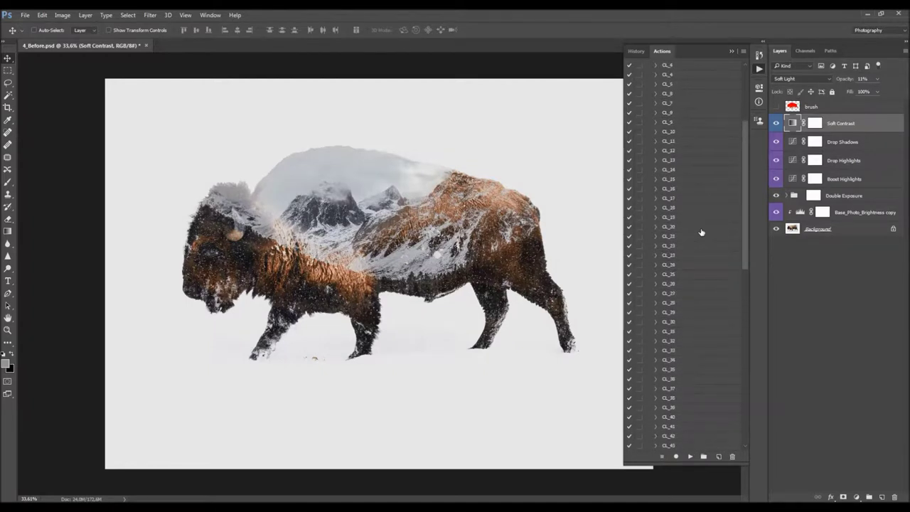
click(684, 114)
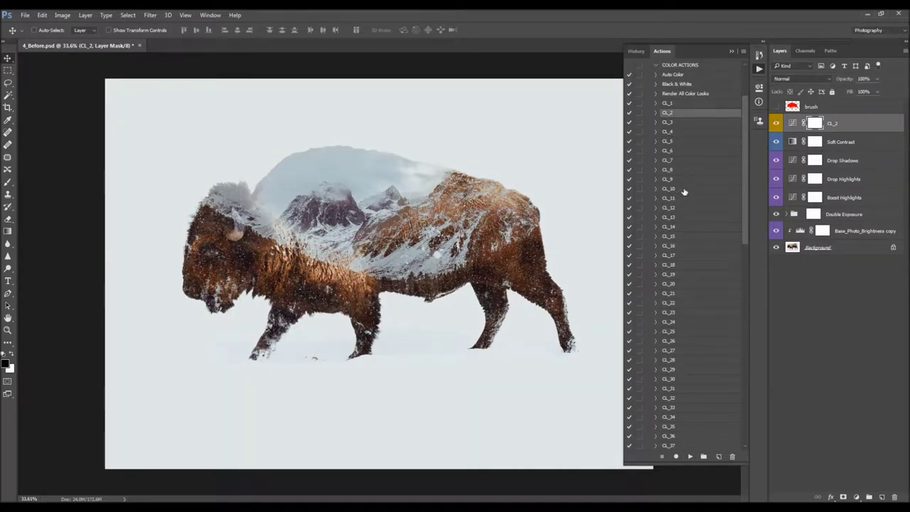
Run the Vibrance/Saturation action and set its adjustment layer to vibrance +32 and saturation +16
scroll(684, 194, down, 10)
scroll(695, 246, down, 7)
click(687, 369)
click(689, 455)
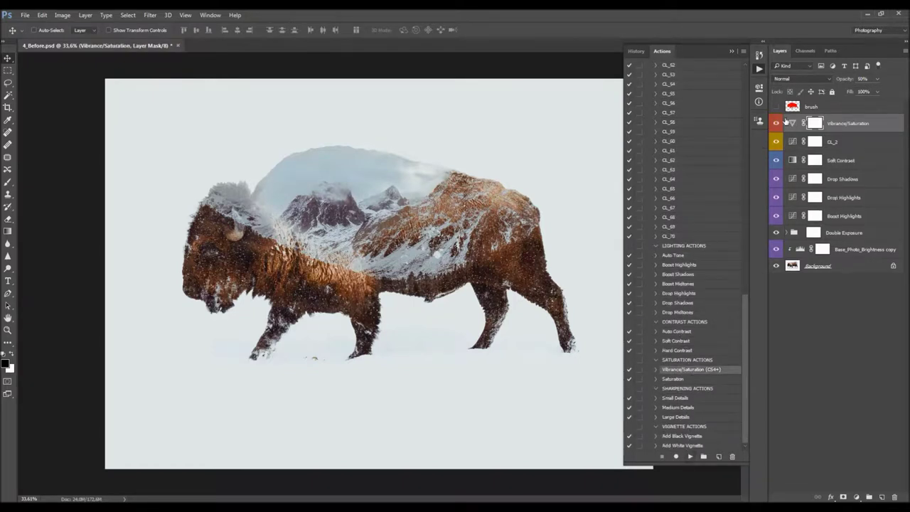
click(795, 124)
double_click(795, 124)
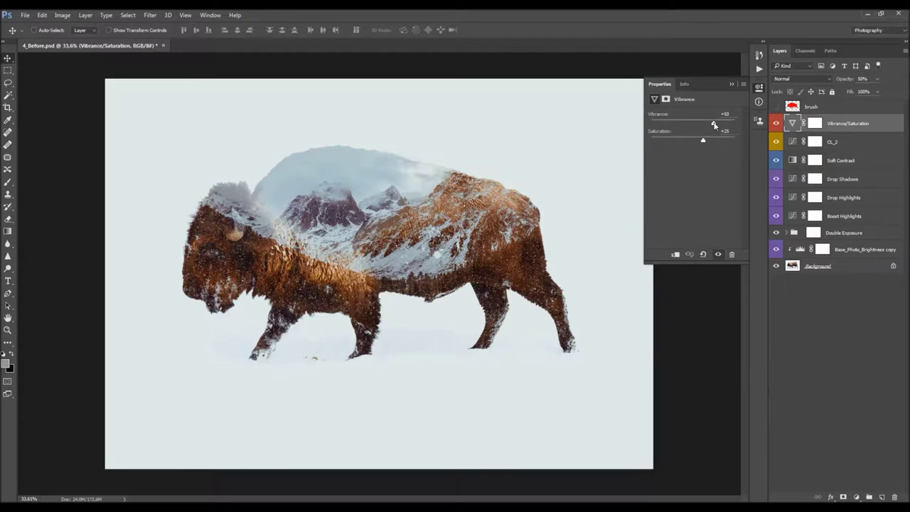
drag(708, 123, 705, 123)
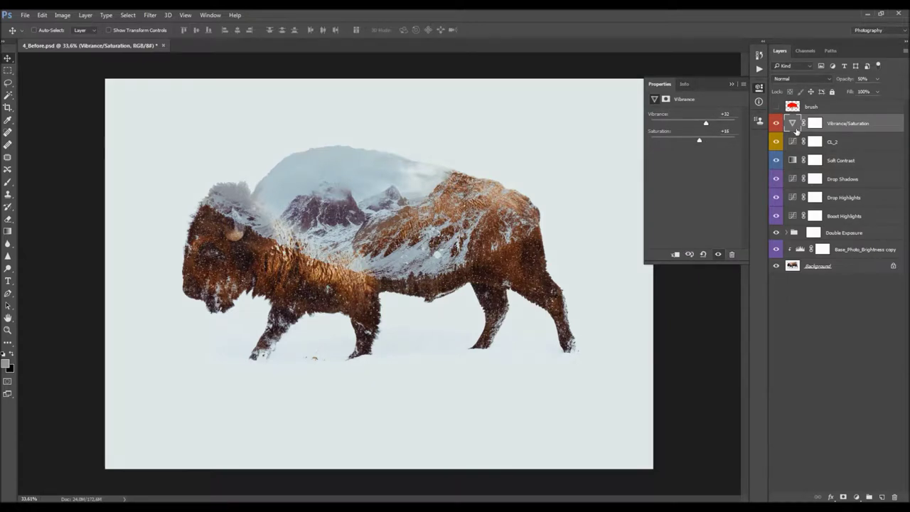
Run the Small Details sharpening action from the Double Exposure set on the bison artwork
click(760, 69)
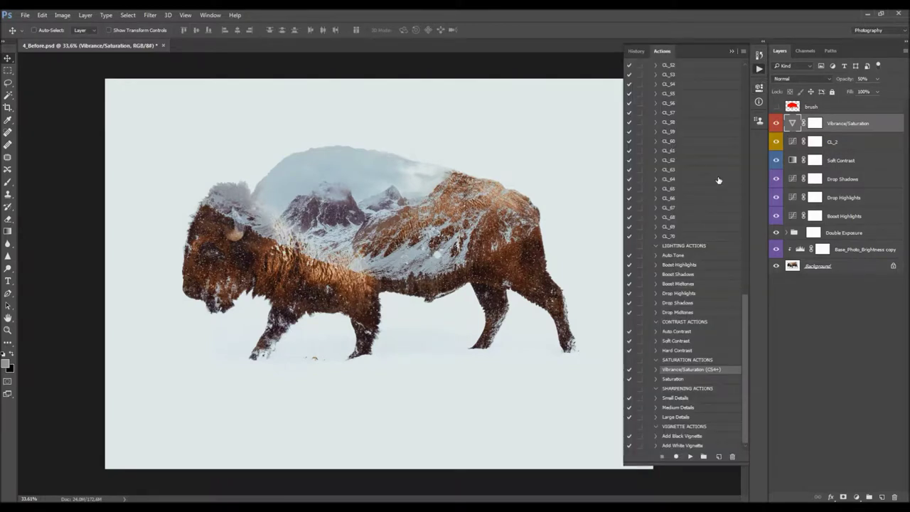
click(686, 399)
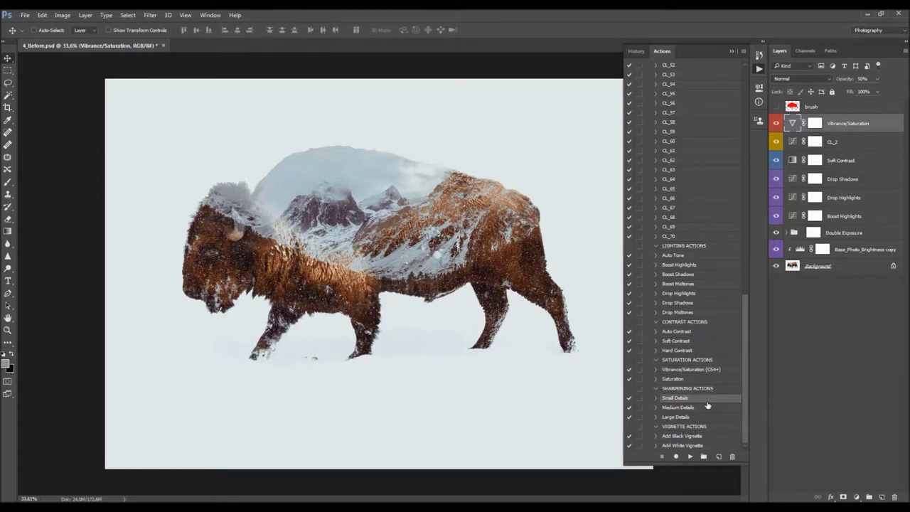
click(679, 407)
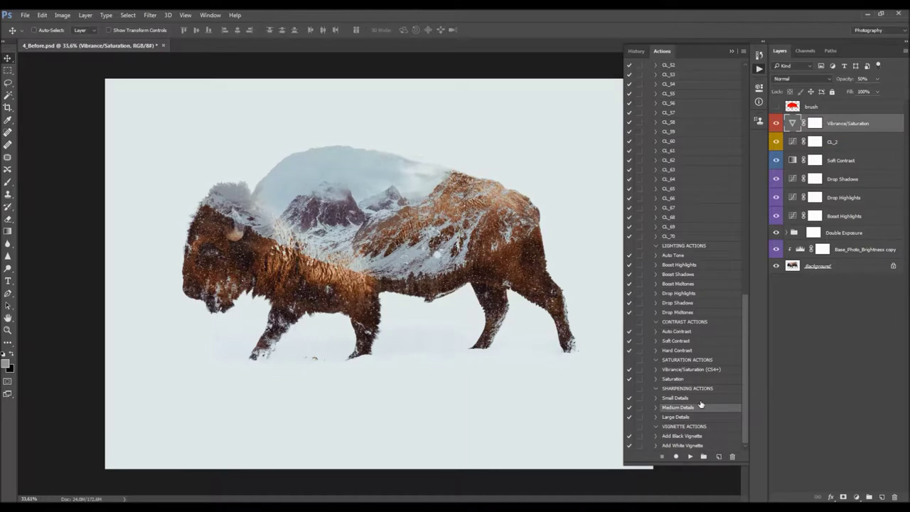
click(701, 399)
click(688, 459)
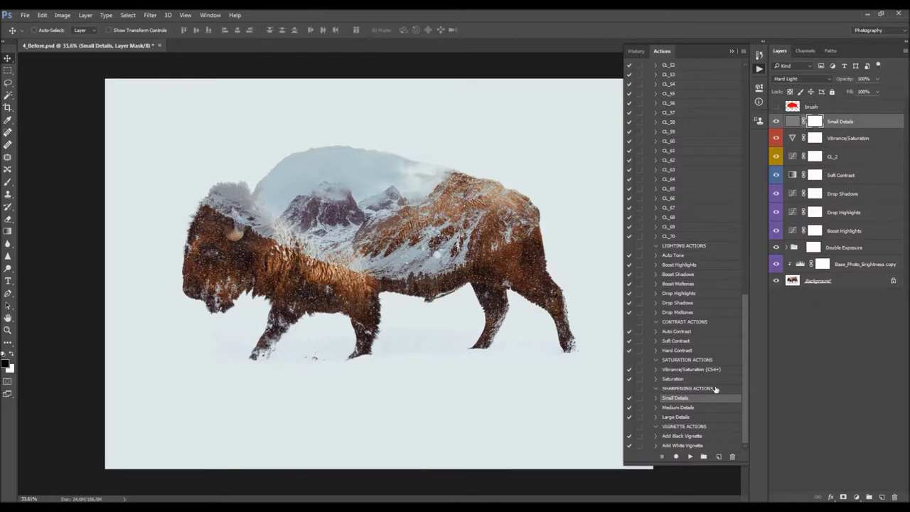
Run the Add Black Vignette action and view the whole bison artwork
click(698, 436)
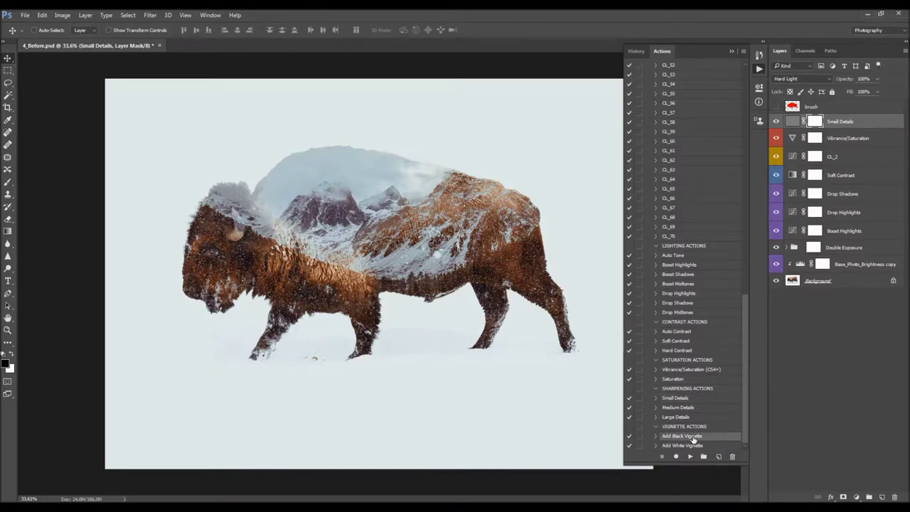
click(689, 456)
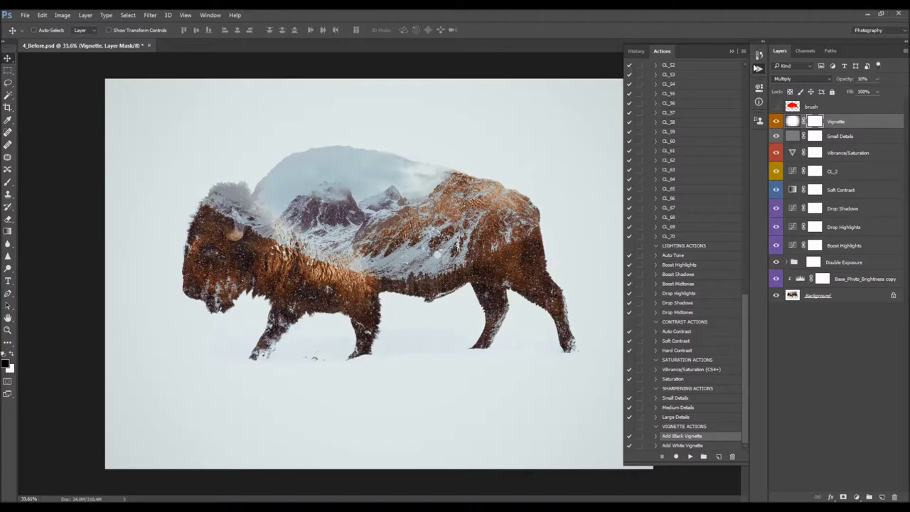
click(730, 52)
key(ctrl+0)
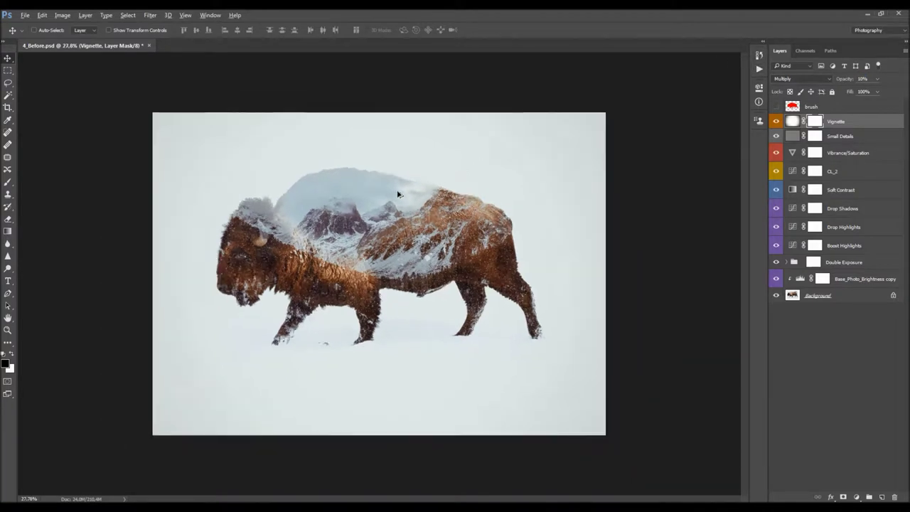
key(ctrl+0)
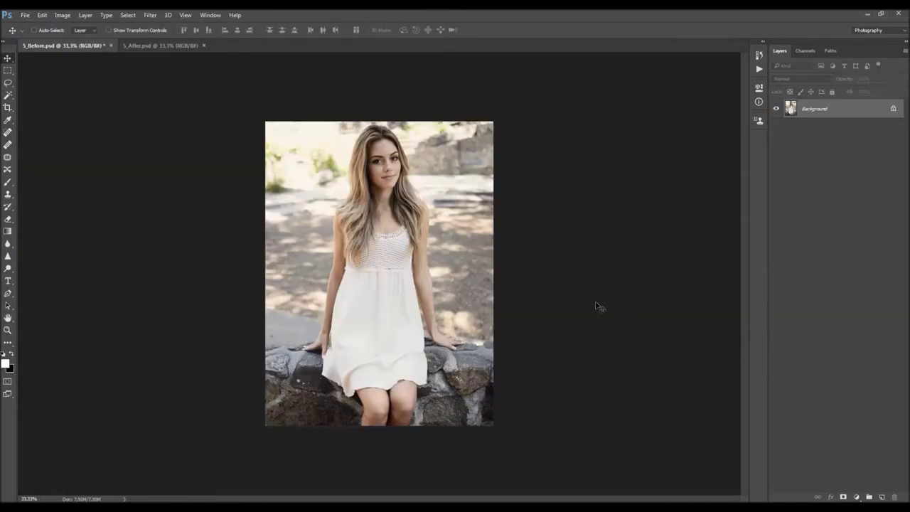
Compare the 5_Before.psd portrait with the 5_After.psd version and close 5_After.psd
scroll(577, 288, up, 1)
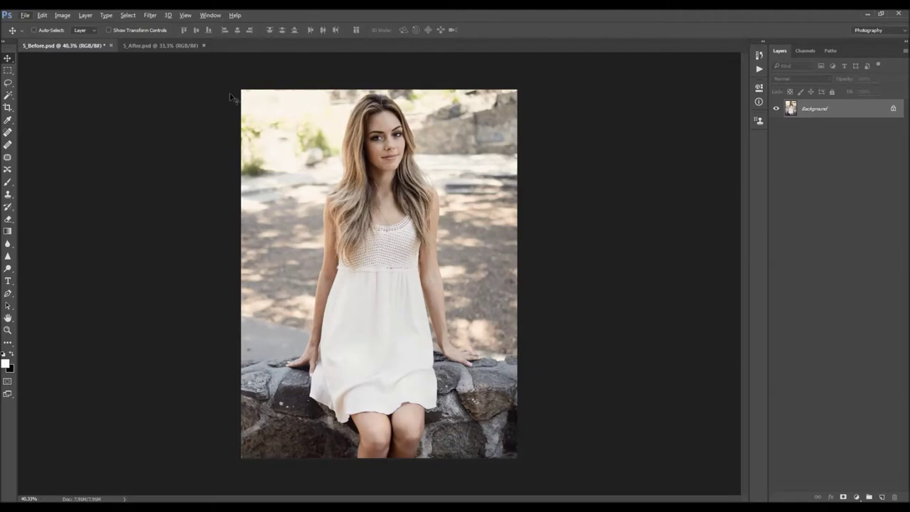
click(179, 46)
scroll(455, 253, up, 1)
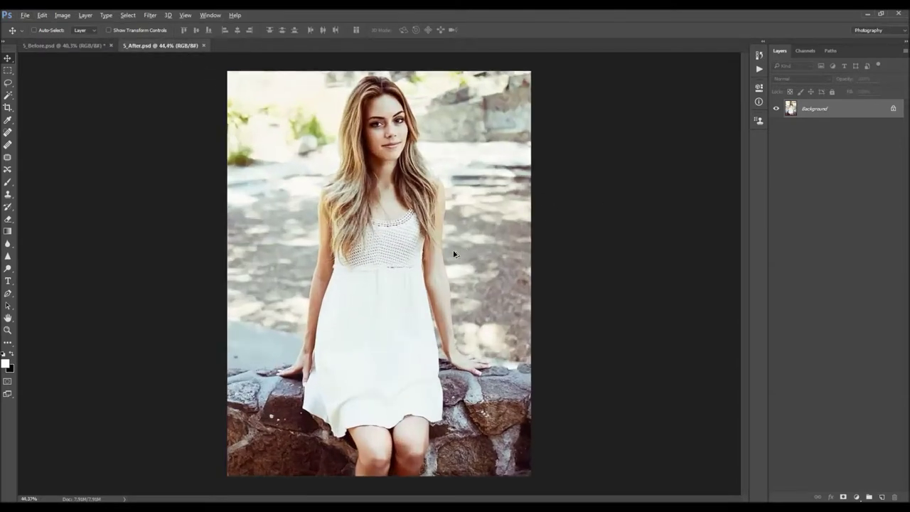
scroll(455, 254, down, 1)
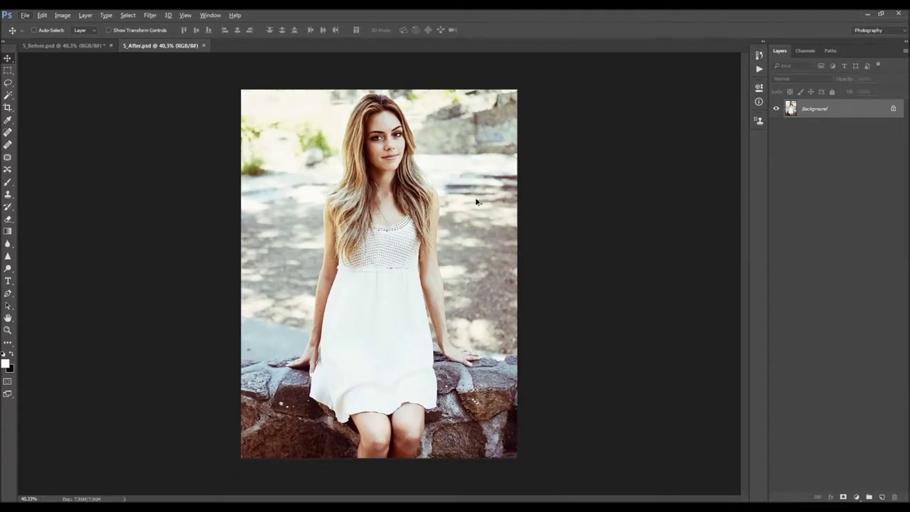
scroll(477, 209, up, 1)
scroll(476, 210, down, 1)
click(204, 46)
scroll(436, 165, up, 1)
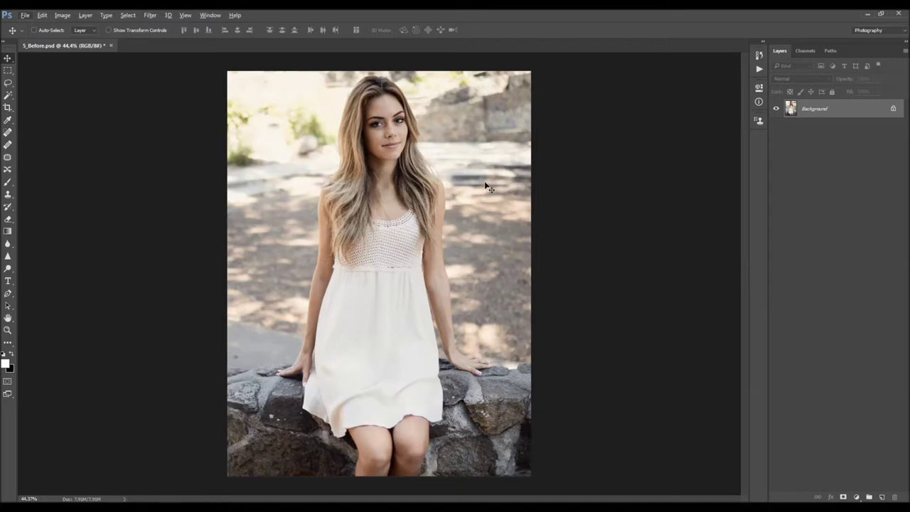
Create a new empty layer above the Background of 5_Before.psd with the default settings
click(882, 497)
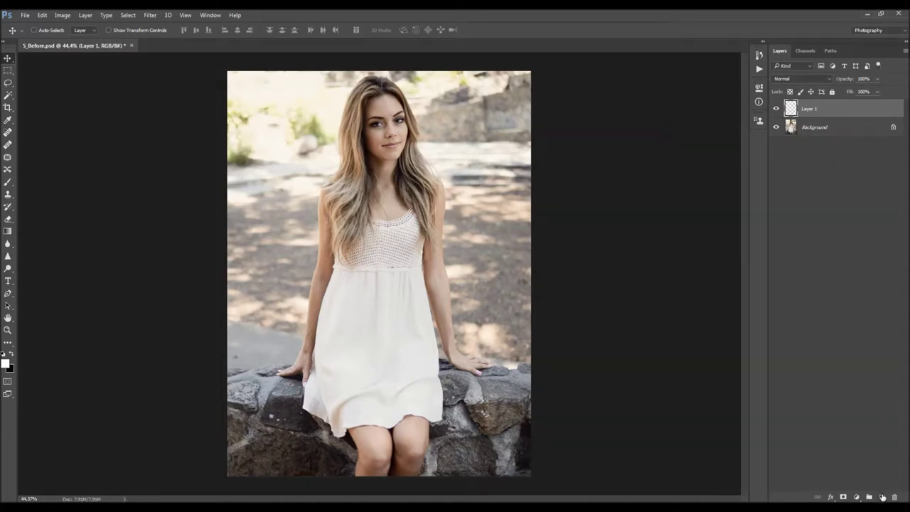
key(ctrl+z)
click(85, 15)
mouse_move(89, 26)
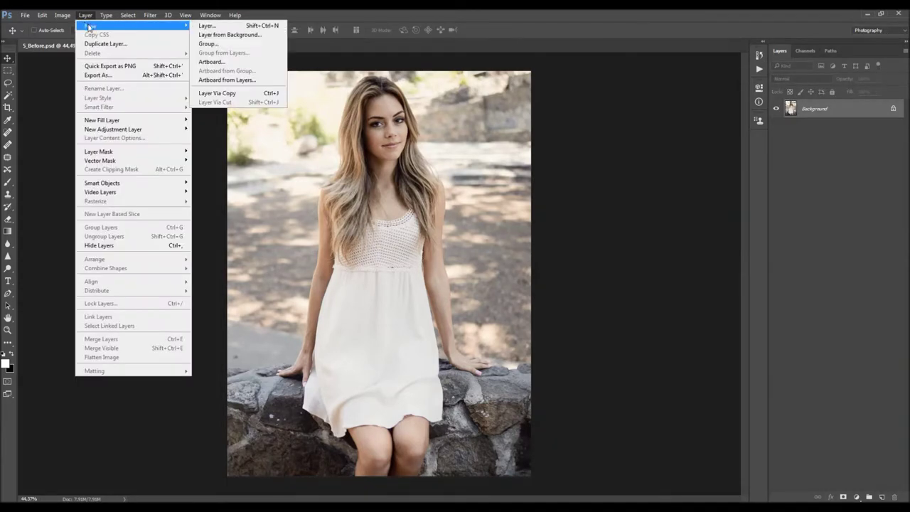
click(206, 26)
key(Return)
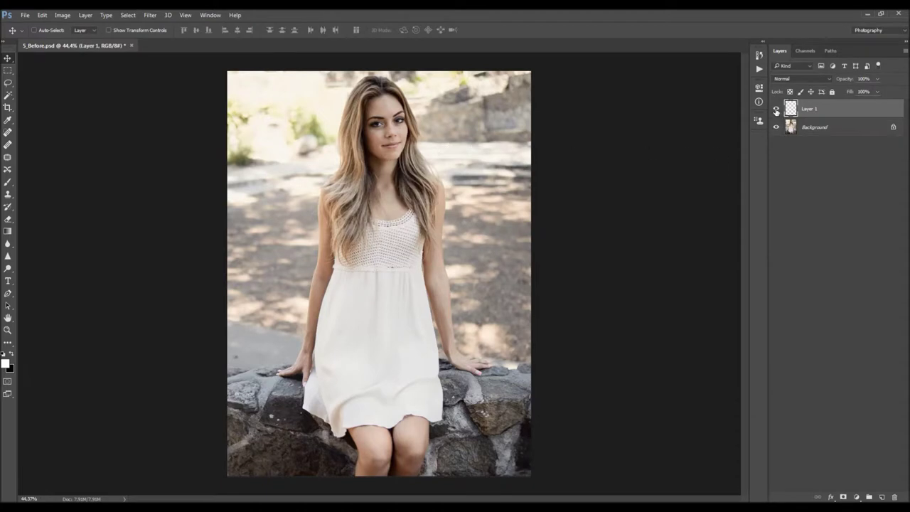
Run the CL_66 color look action from the Double Exposure set on the portrait
click(759, 71)
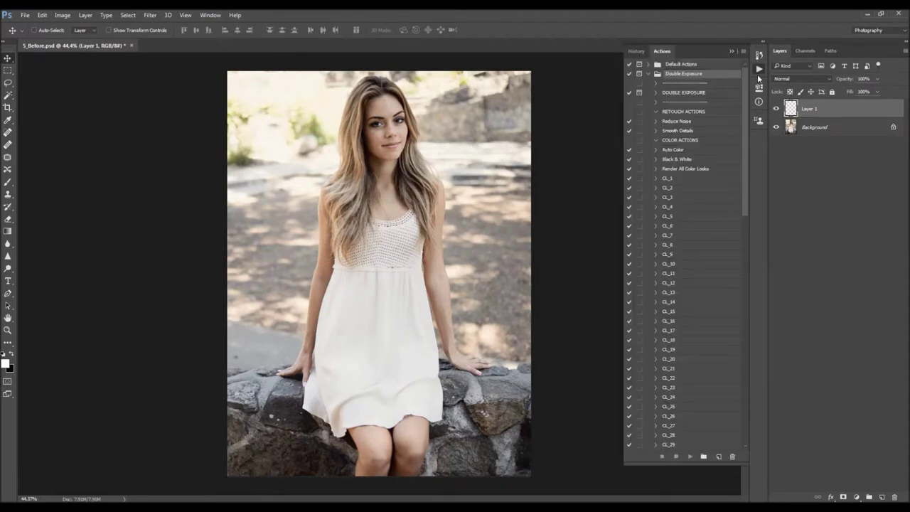
scroll(699, 125, down, 10)
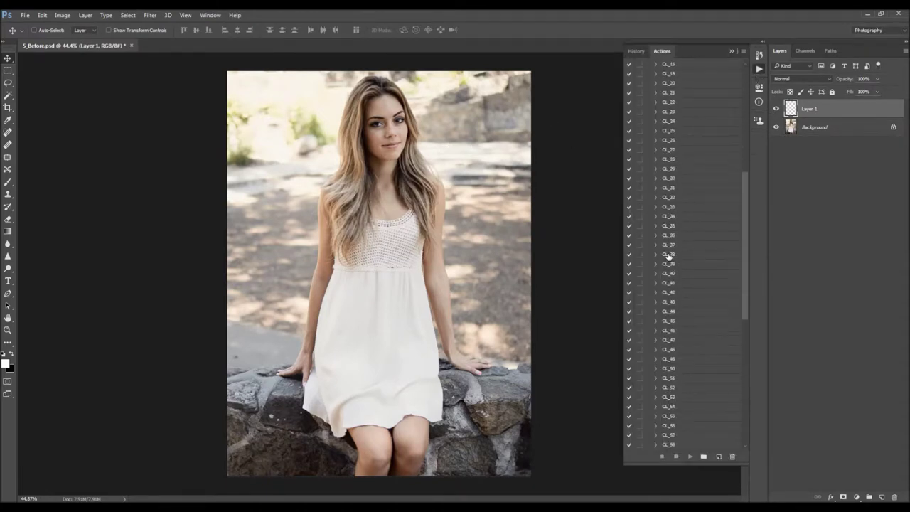
scroll(729, 245, up, 8)
scroll(729, 244, up, 2)
scroll(709, 249, down, 10)
scroll(703, 256, down, 1)
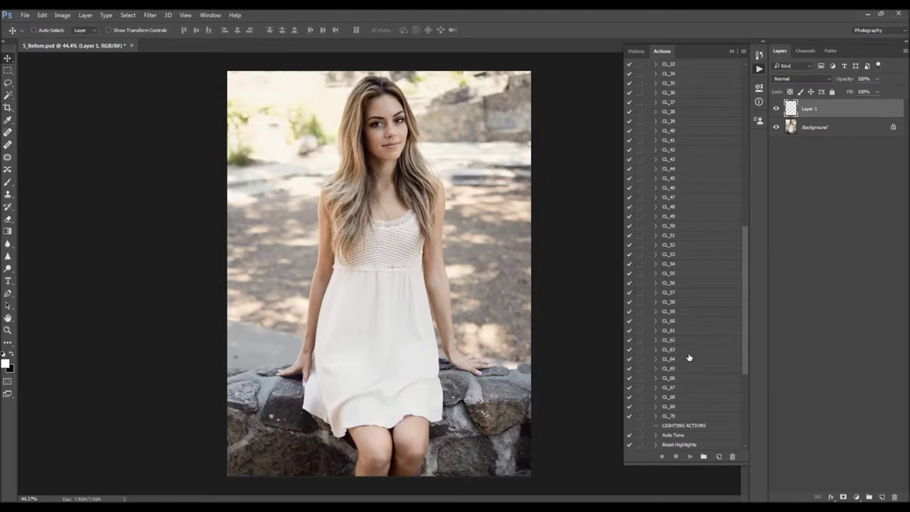
click(674, 378)
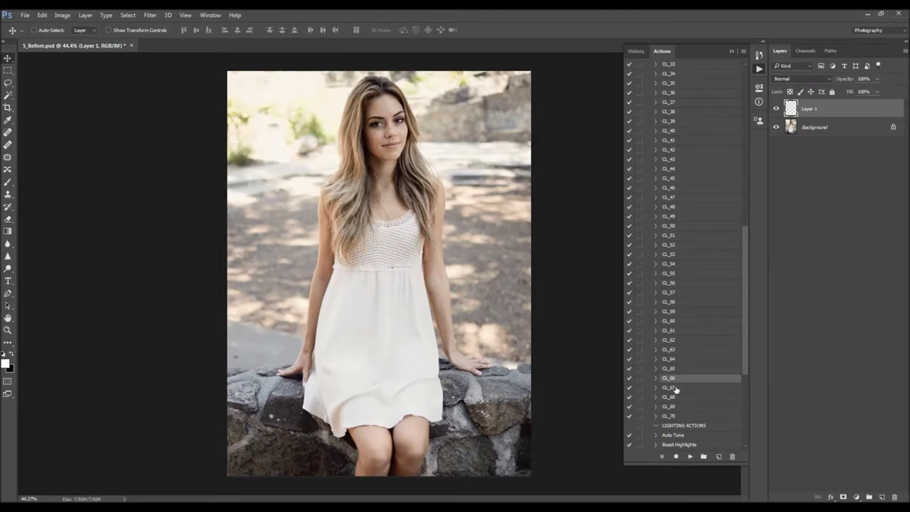
click(691, 456)
Run the Boost Highlights lighting action from the Double Exposure set on the portrait
scroll(725, 249, down, 4)
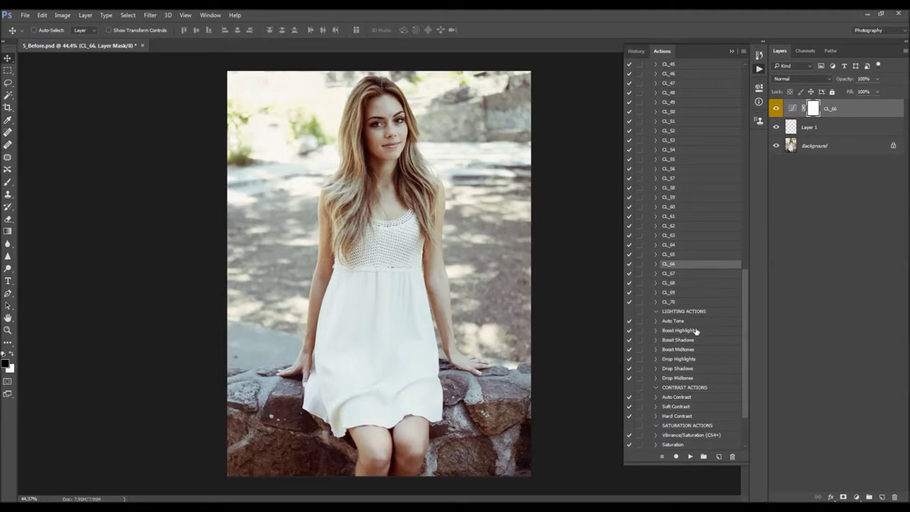
click(696, 331)
click(690, 456)
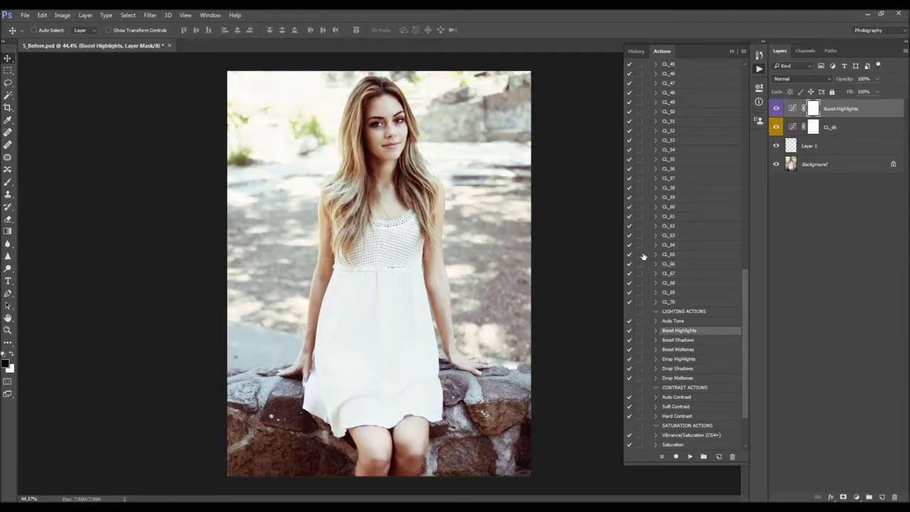
Examine the portrait's highlights up close with the Boost Highlights layer hidden and shown
scroll(481, 147, up, 2)
scroll(382, 143, up, 1)
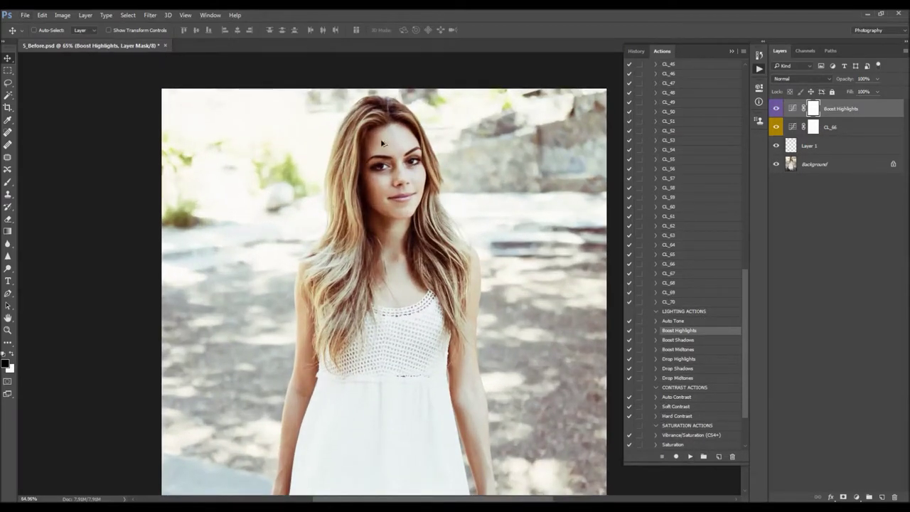
click(776, 108)
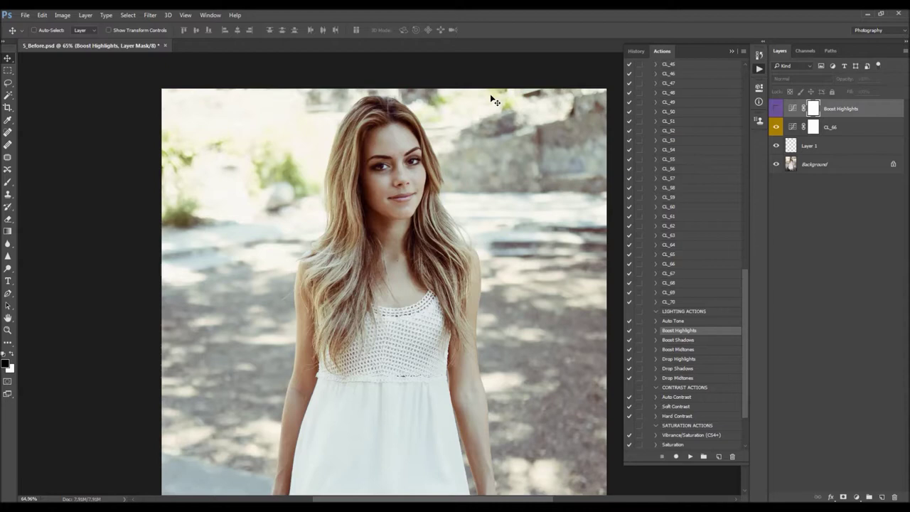
click(776, 108)
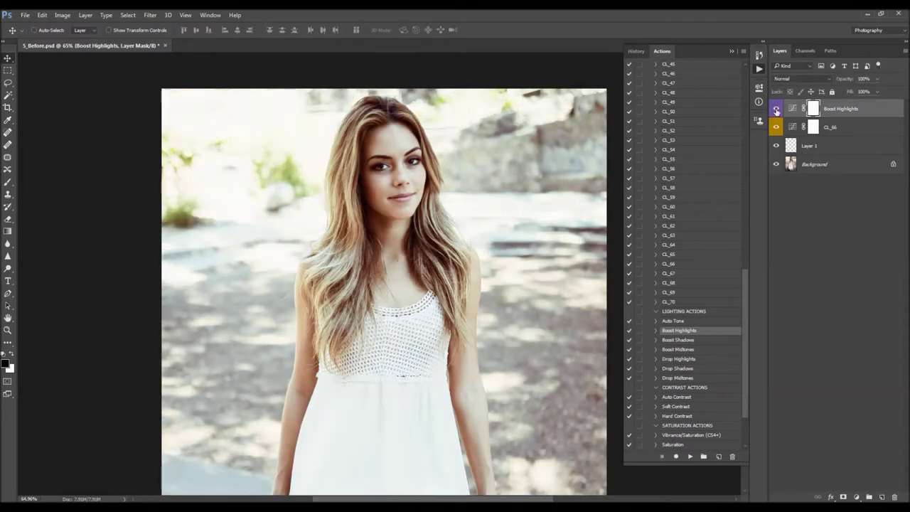
scroll(418, 197, down, 2)
scroll(533, 193, up, 3)
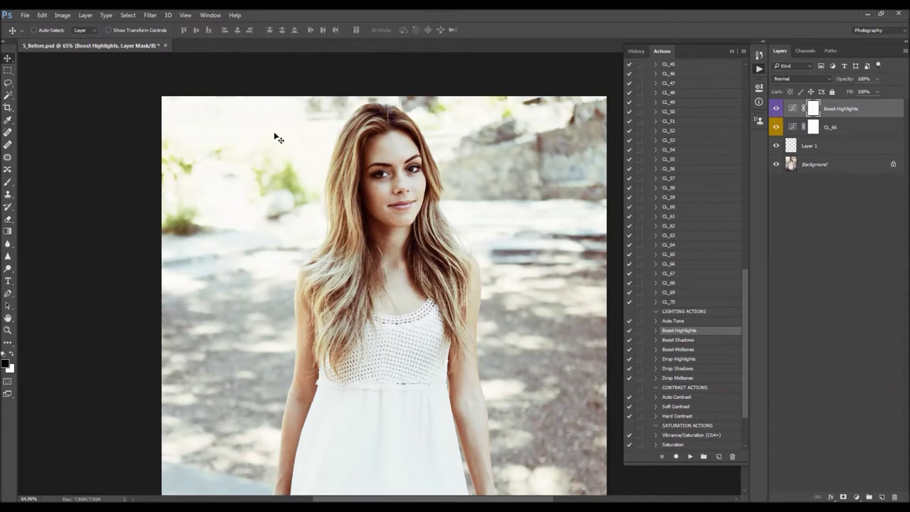
Paint black with a soft round brush on the Boost Highlights mask over the bright background left of the woman's head
key(b)
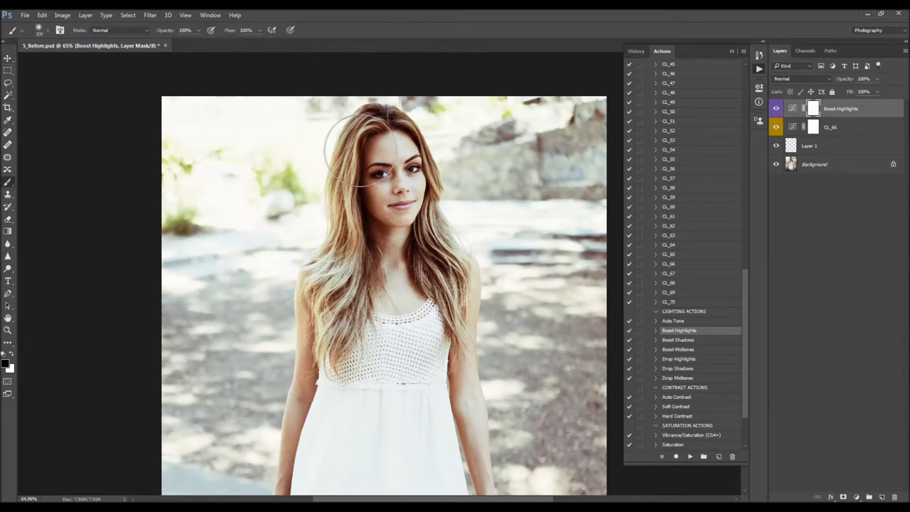
right_click(213, 256)
double_click(285, 338)
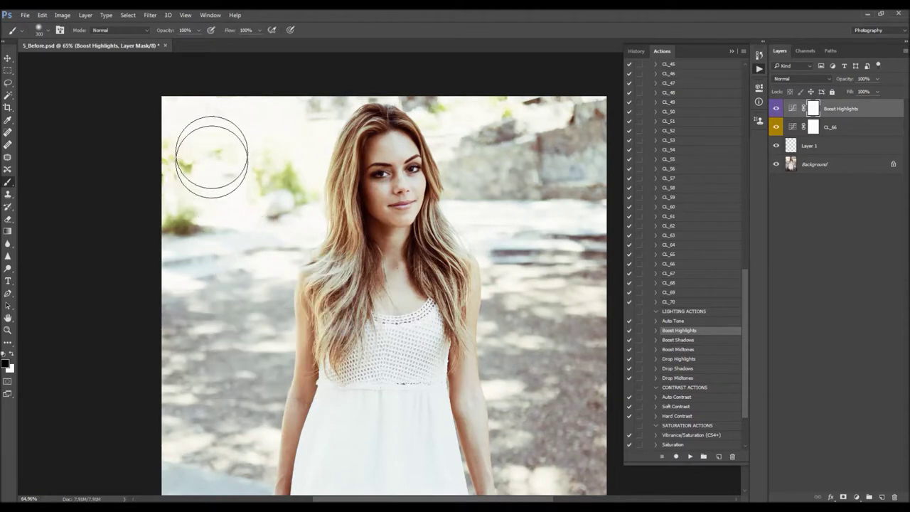
mouse_move(208, 141)
mouse_down()
mouse_move(206, 189)
mouse_move(226, 197)
mouse_up()
click(776, 108)
click(775, 108)
key(bracketleft)
key(bracketleft)
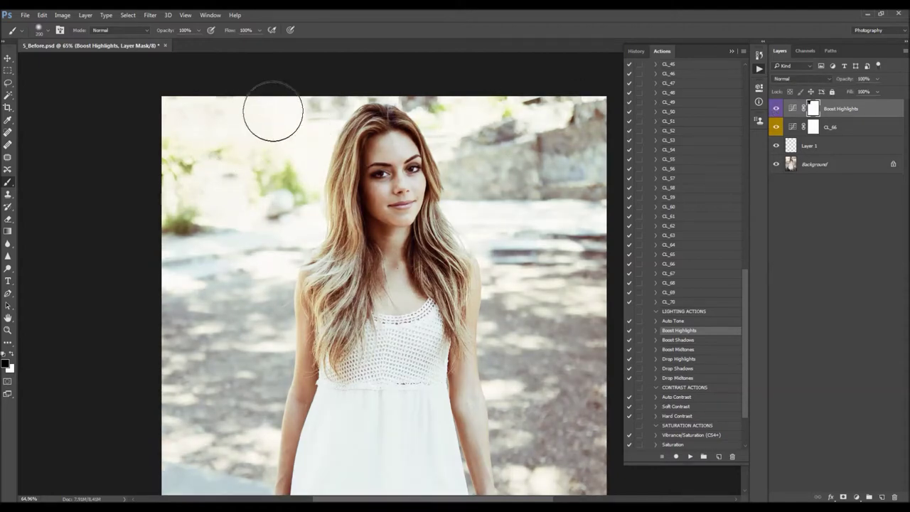
click(775, 110)
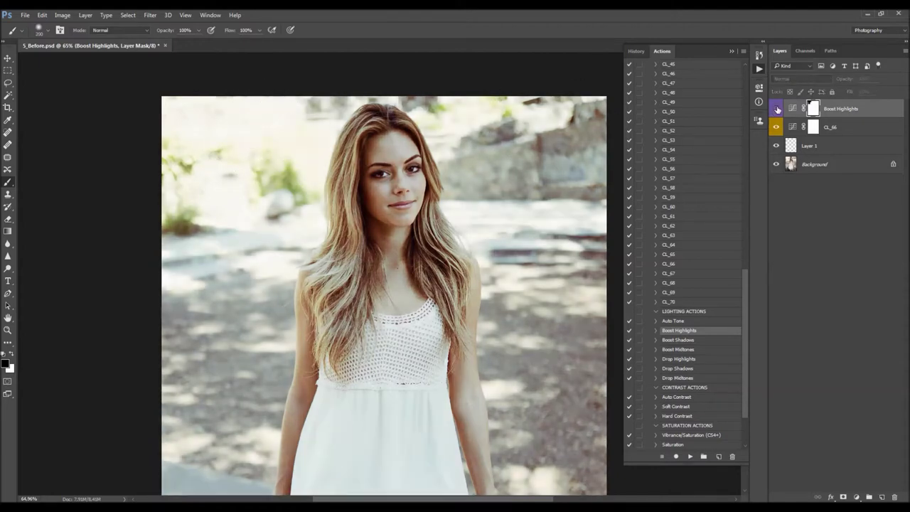
click(776, 110)
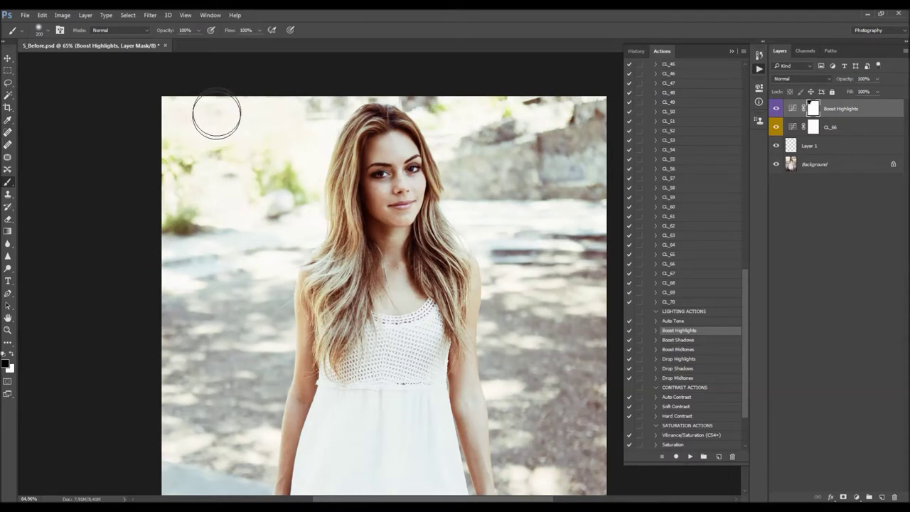
Continue masking Boost Highlights in black close to the hair and over the background right of the woman's head, varying the brush size
key(bracketleft)
key(bracketleft)
key(bracketleft)
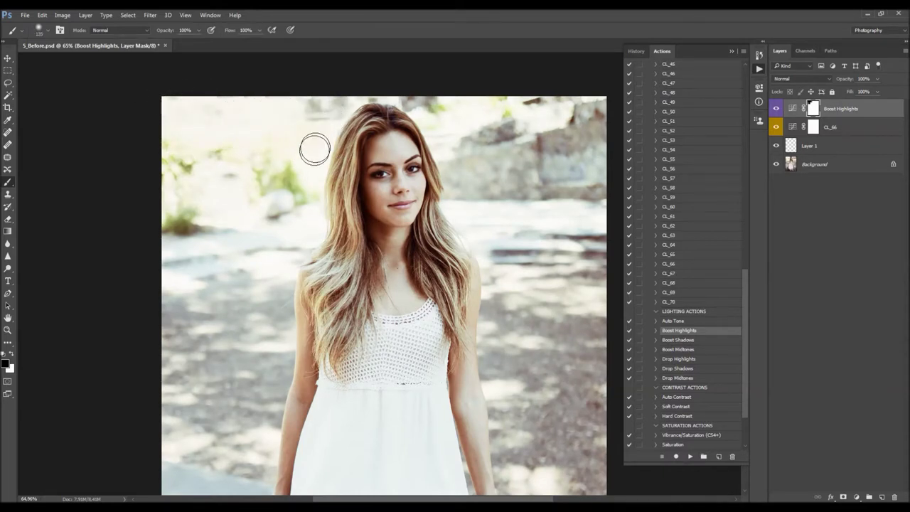
key(bracketright)
key(bracketright)
key(bracketright)
key(bracketright)
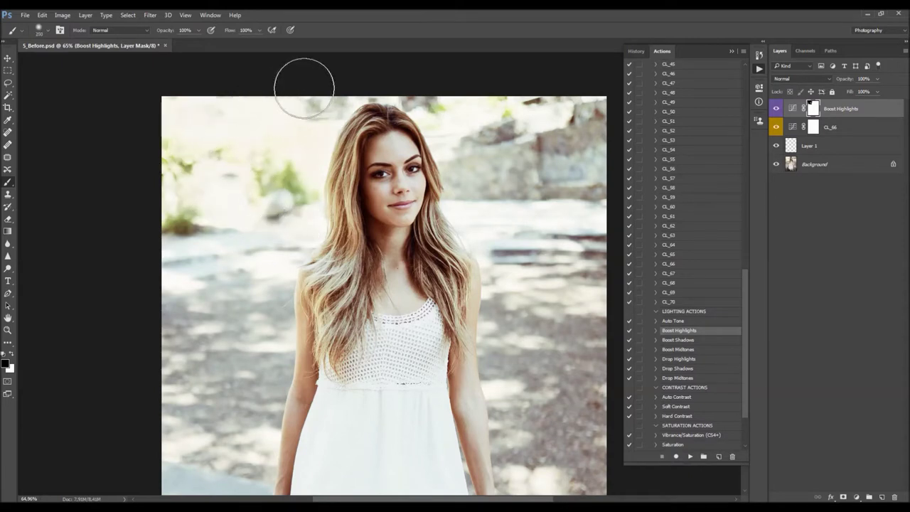
mouse_move(451, 91)
mouse_down()
mouse_move(467, 137)
mouse_move(468, 121)
mouse_move(552, 109)
mouse_move(466, 115)
mouse_move(452, 126)
mouse_move(497, 156)
mouse_up()
key(x)
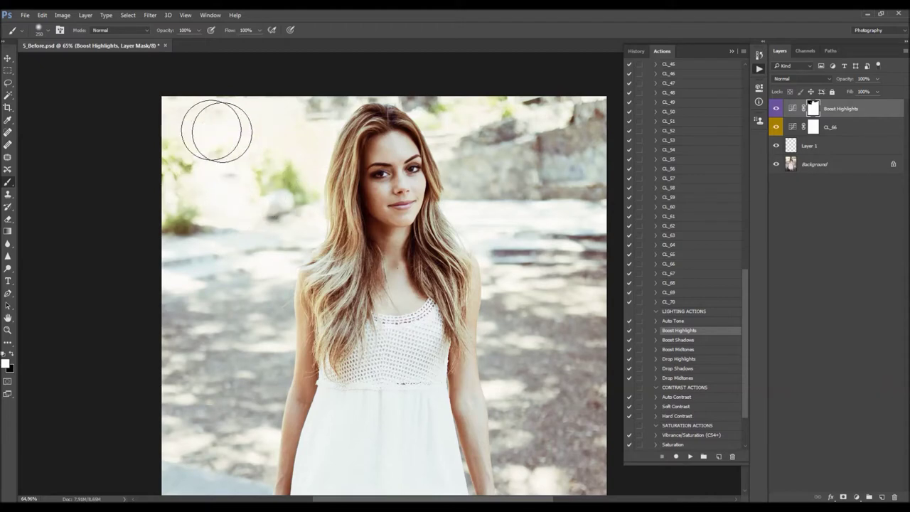
key(v)
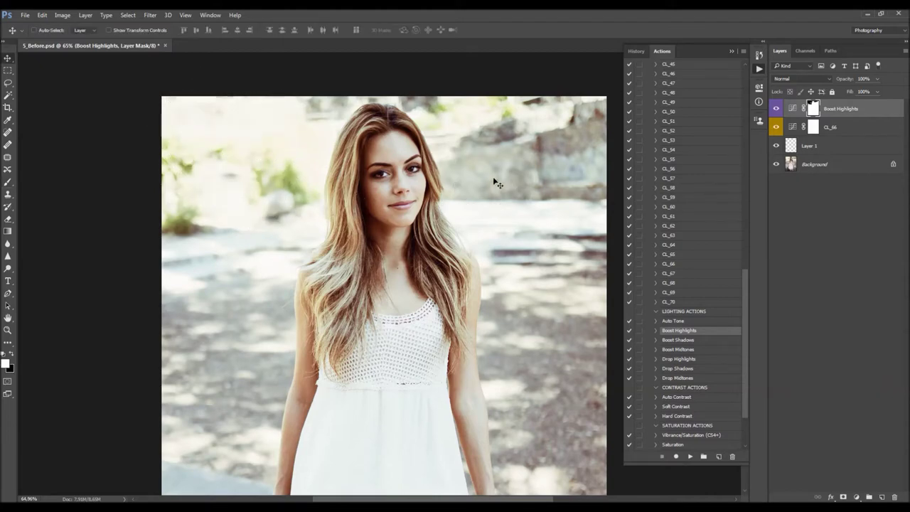
Inspect the Boost Highlights mask on its own and compare the whole portrait with that layer hidden and shown
alt+click(814, 110)
alt+click(814, 112)
scroll(396, 162, down, 3)
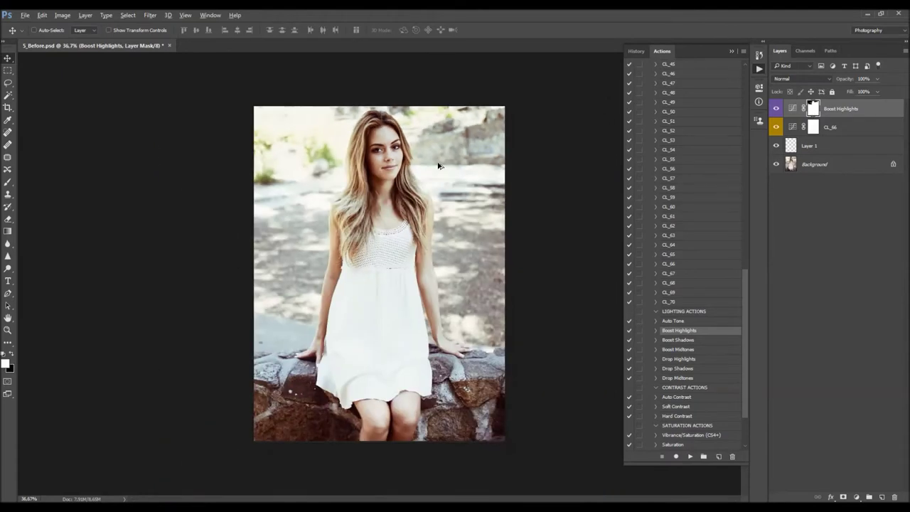
scroll(395, 163, up, 1)
click(776, 108)
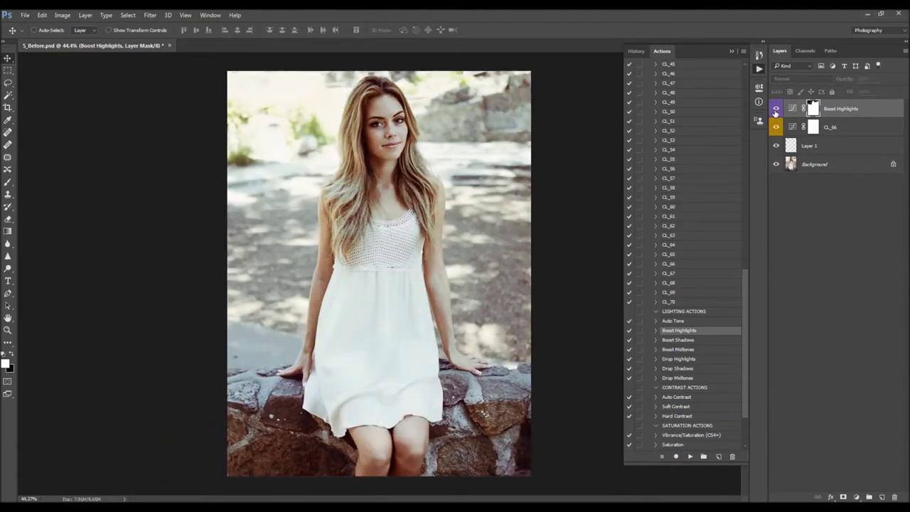
click(775, 109)
click(776, 109)
click(776, 108)
key(b)
key(x)
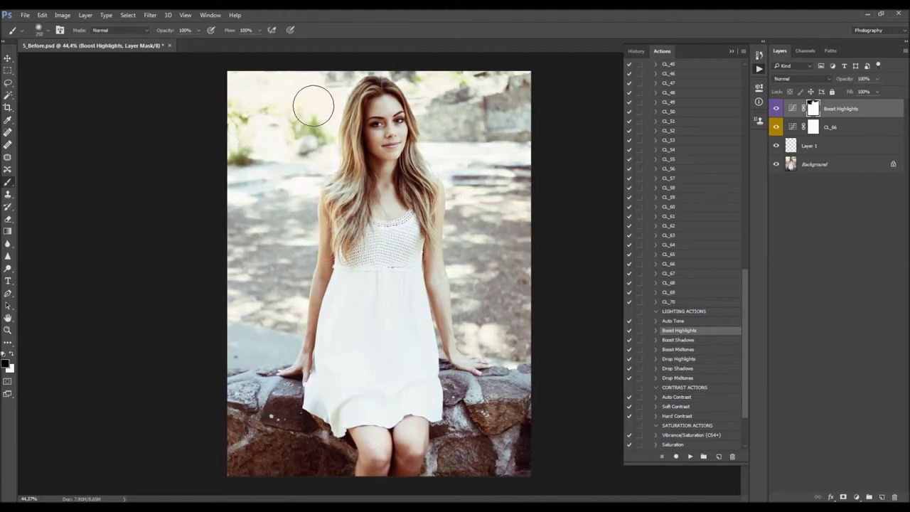
key(v)
click(776, 109)
click(774, 110)
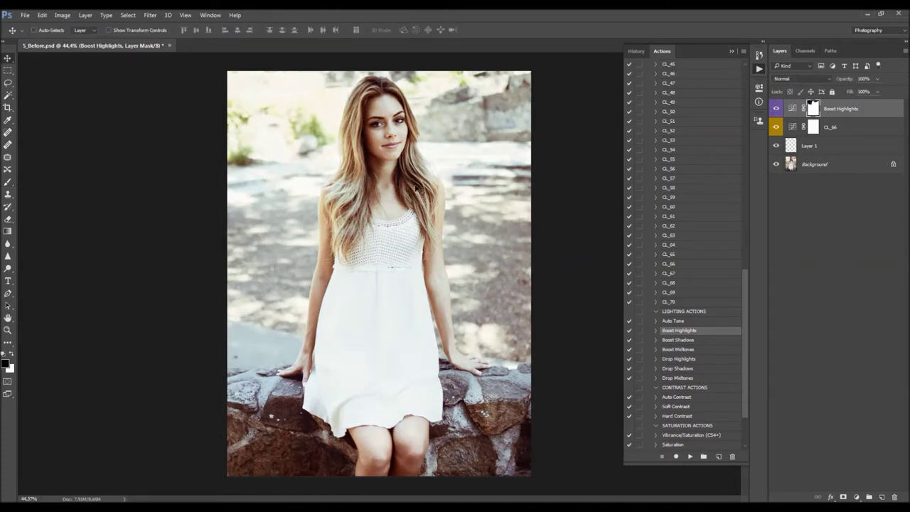
Run the Reduce Noise retouch action on the portrait
scroll(685, 249, up, 10)
scroll(686, 246, up, 7)
scroll(686, 93, up, 1)
click(689, 84)
click(690, 456)
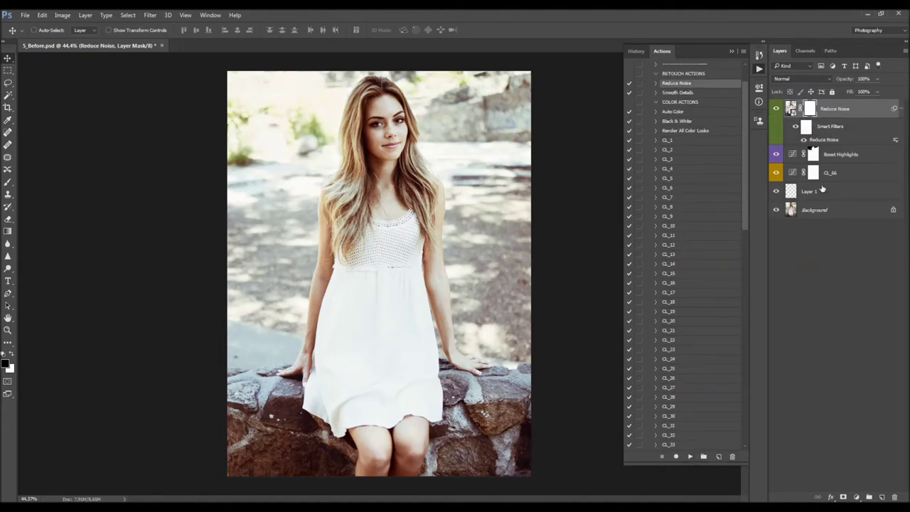
Set the Reduce Noise smart filter to Preserve Details 37% and Reduce Color Noise 55%, and check the portrait up close
double_click(830, 140)
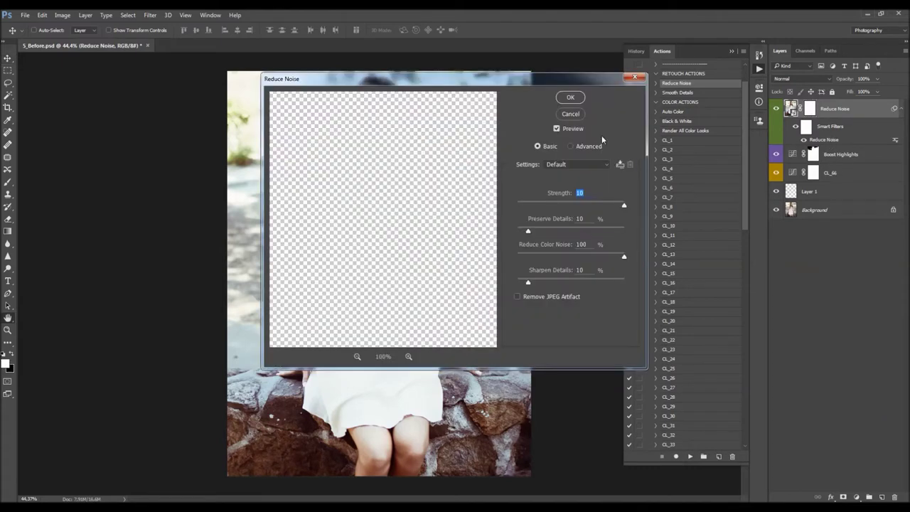
drag(540, 231, 559, 233)
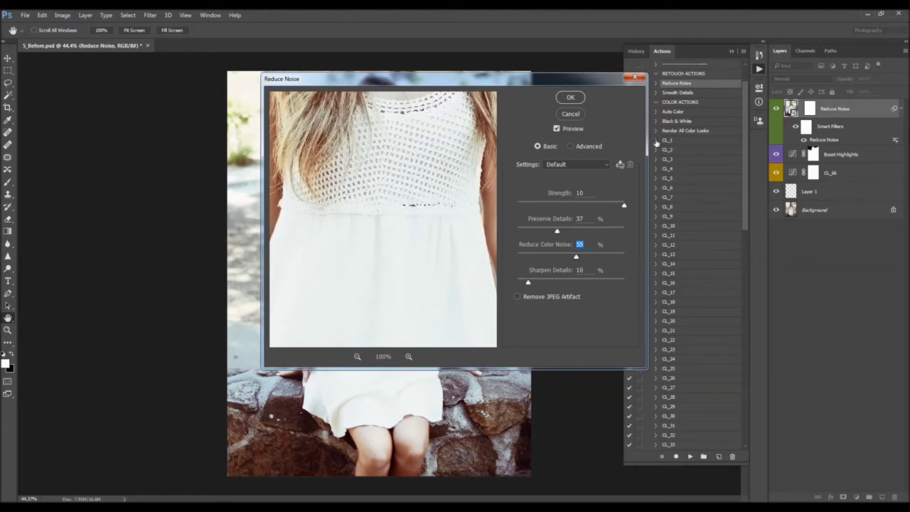
click(571, 98)
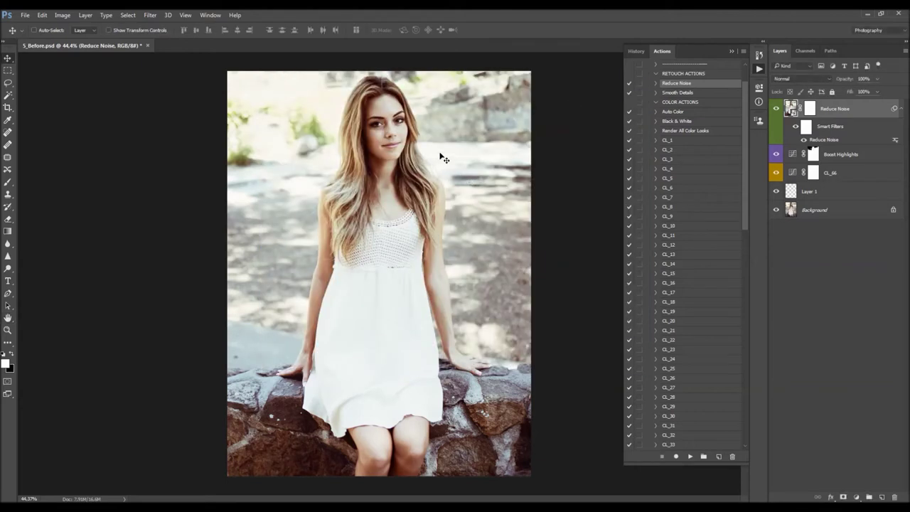
scroll(430, 164, up, 2)
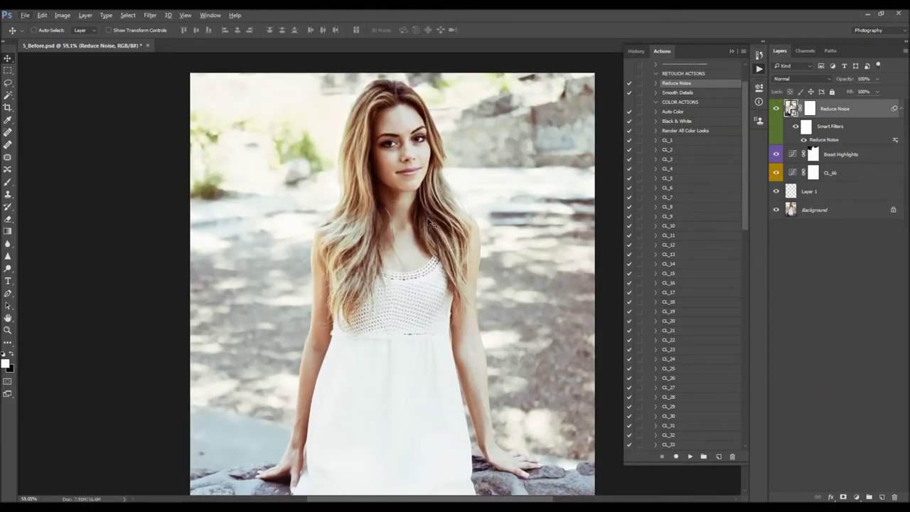
scroll(430, 223, down, 1)
Run the Soft Contrast action on the portrait and set the Soft Contrast layer's opacity to 15%
scroll(665, 256, down, 6)
scroll(672, 274, down, 10)
click(685, 380)
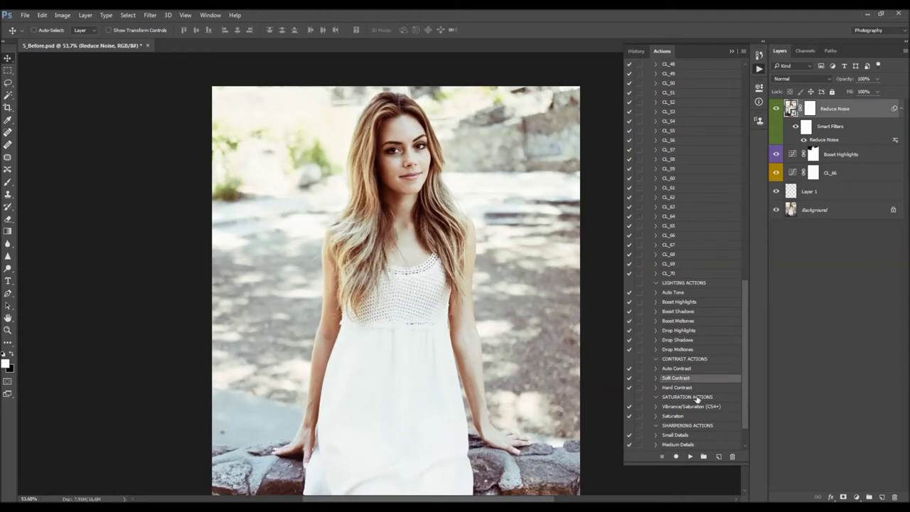
click(689, 456)
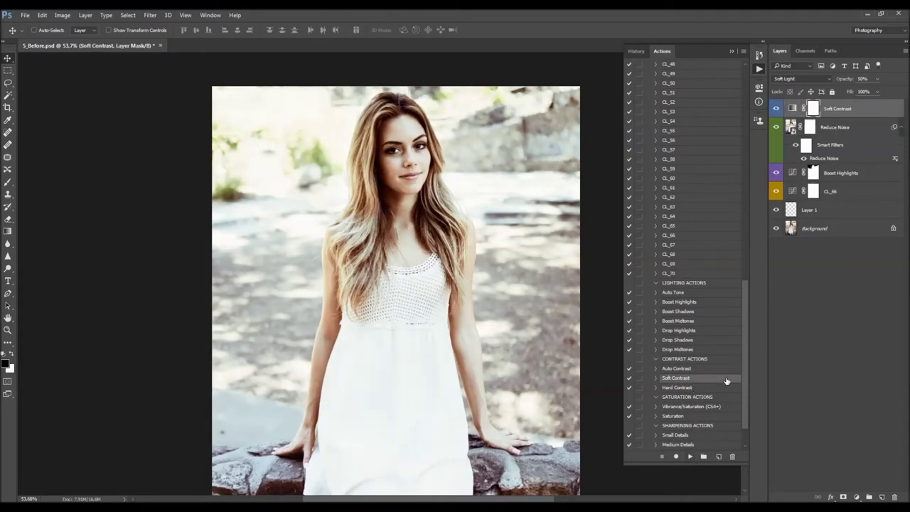
drag(851, 79, 722, 95)
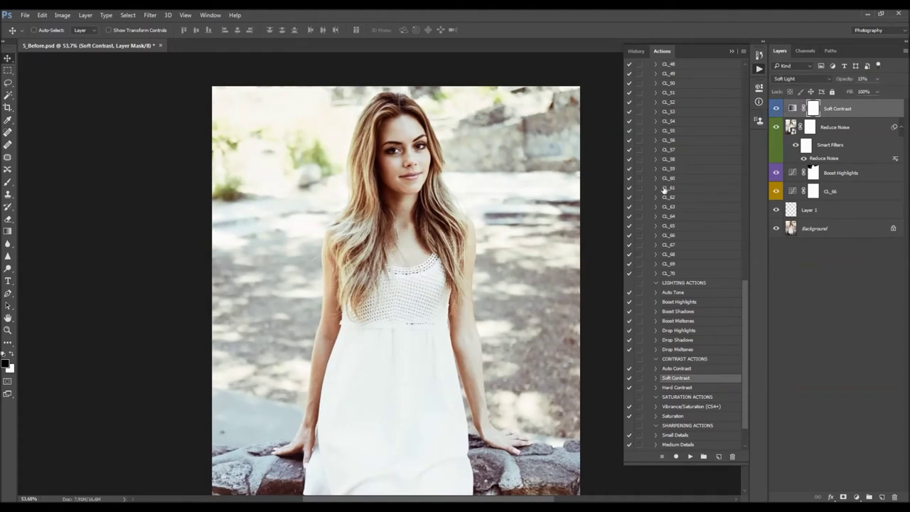
Run the Vibrance/Saturation (CS4+) action on the portrait
scroll(662, 215, down, 1)
scroll(686, 238, down, 1)
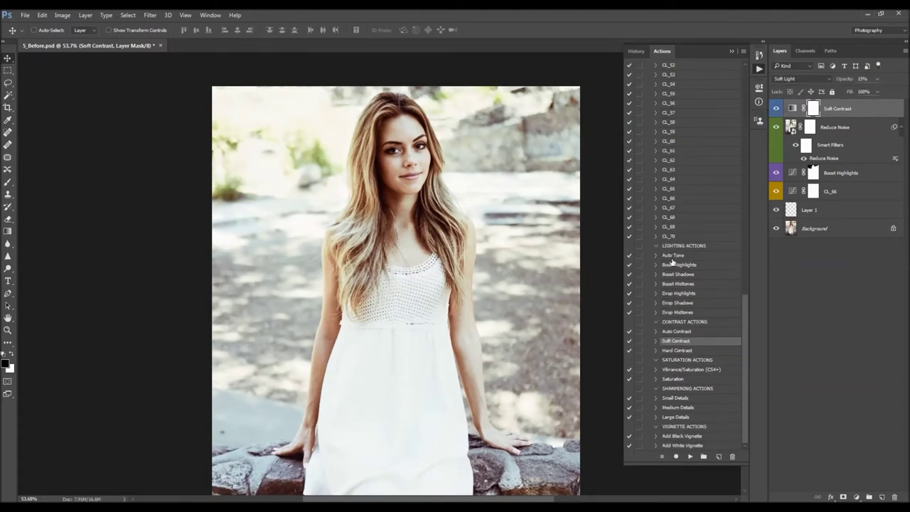
click(681, 369)
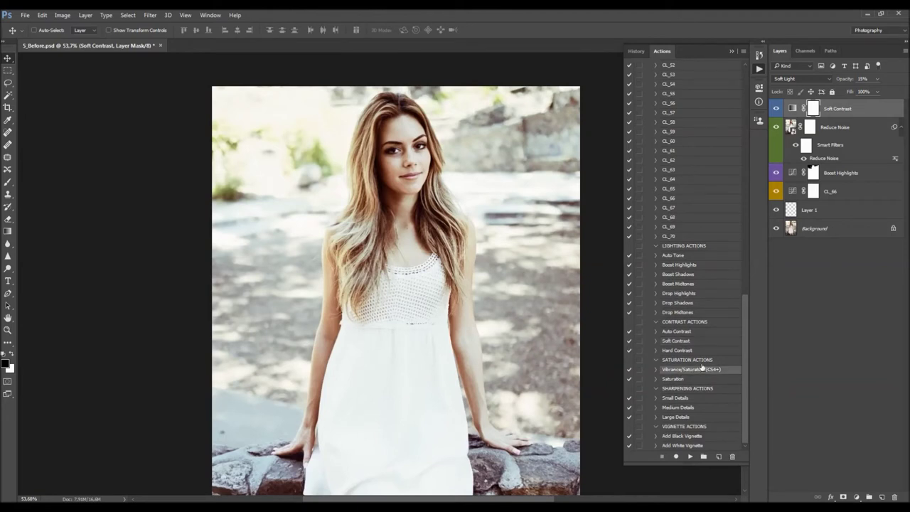
click(689, 457)
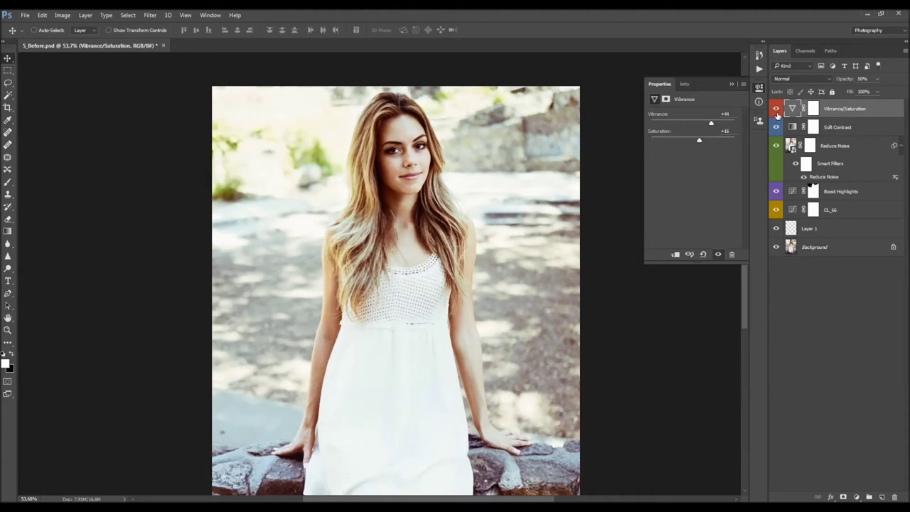
Run the Medium Details sharpening action on the portrait
click(759, 68)
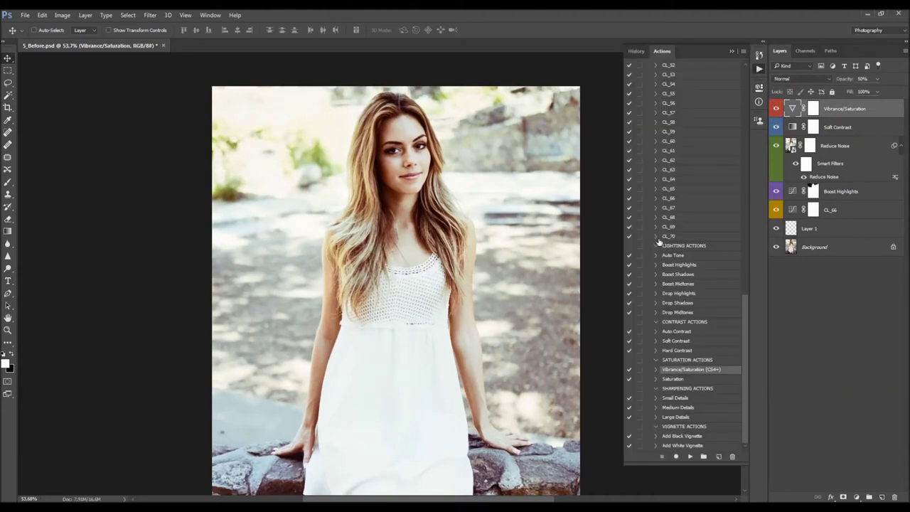
click(685, 408)
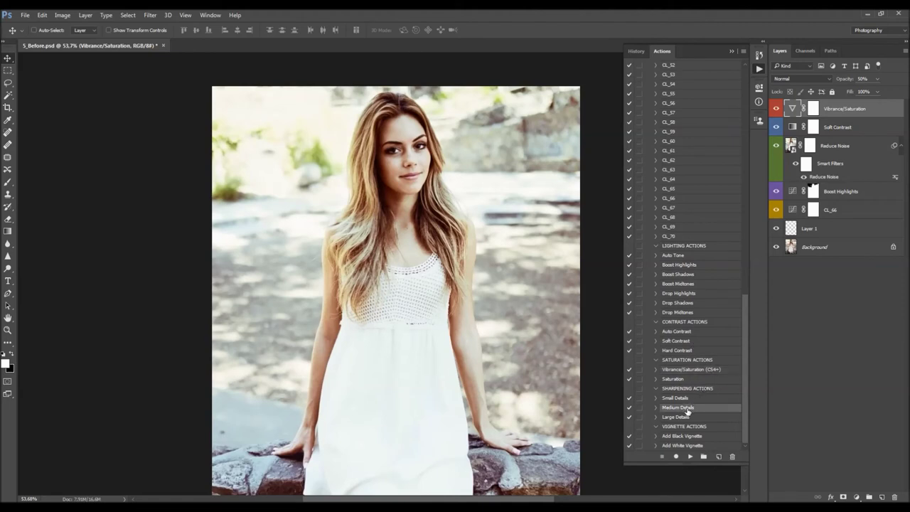
click(690, 456)
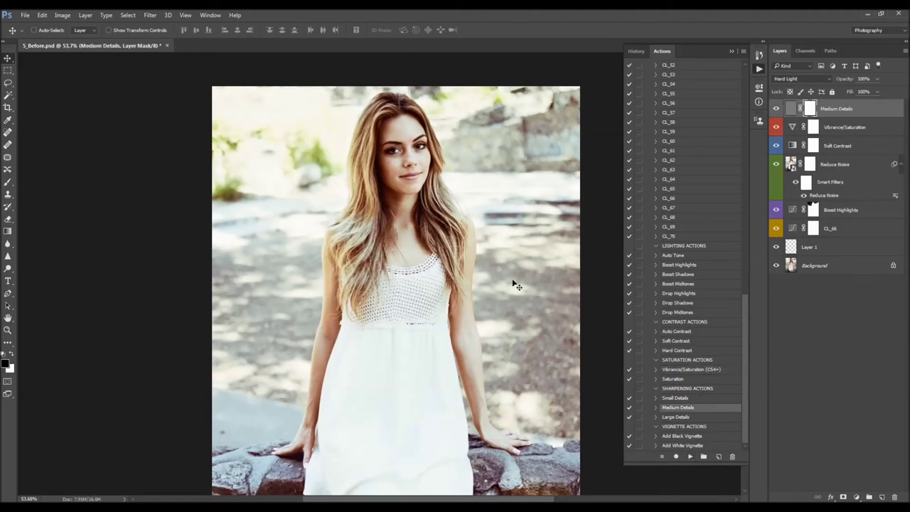
Duplicate the Background, move the copy to the top of the layer stack and hide it to compare before and after
click(733, 52)
click(843, 267)
key(ctrl+j)
drag(837, 265, 841, 108)
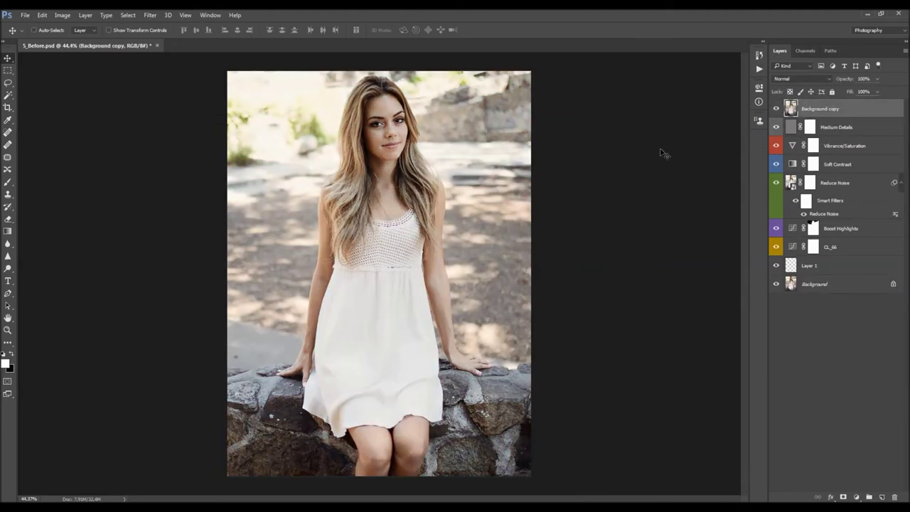
click(776, 109)
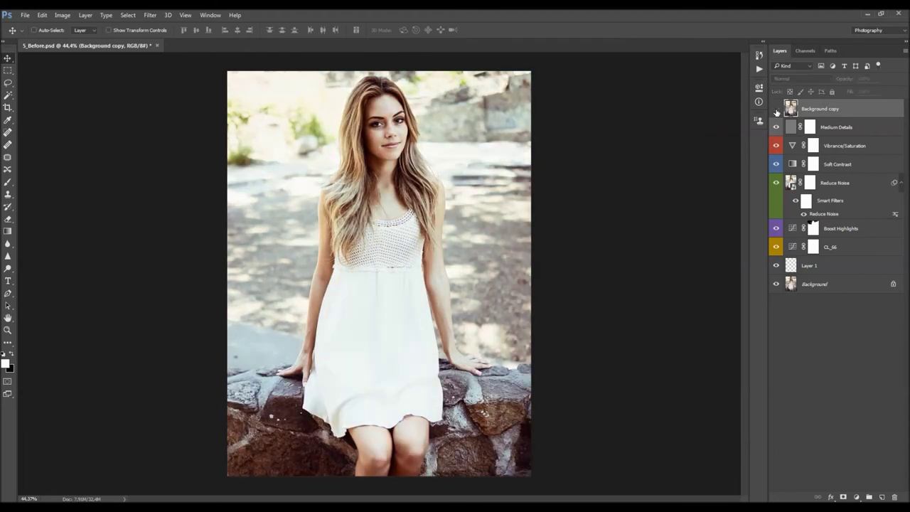